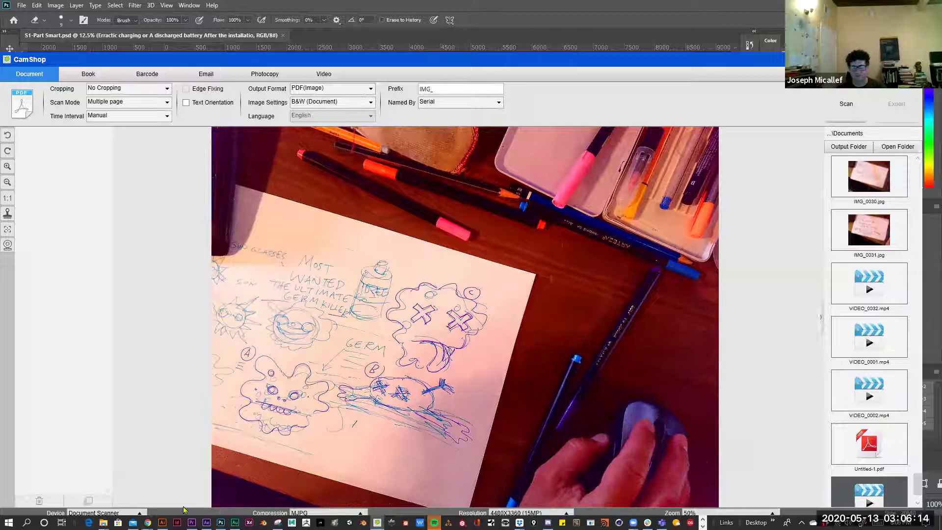
Capture a new screen snip of germ sketch C from the document camera view with the Snipping Tool.
{"action": "key", "text": "super+s"}
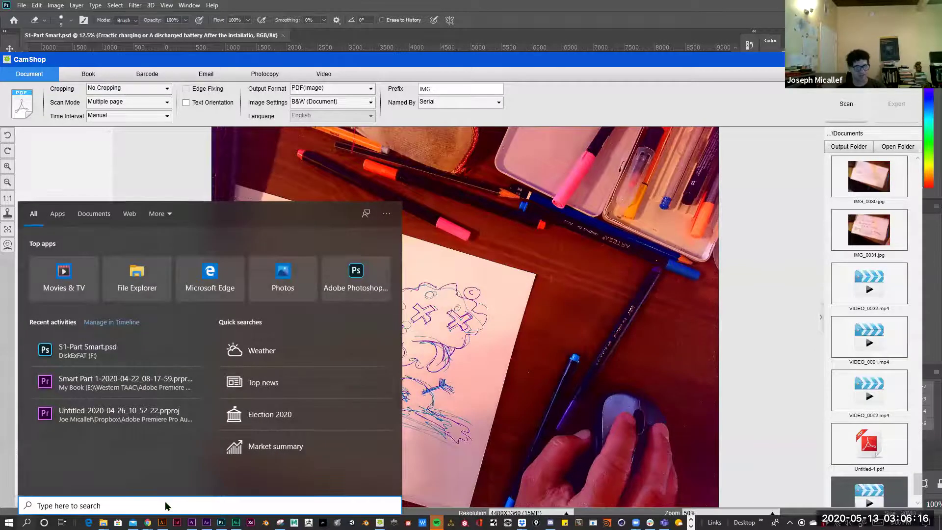
{"action": "type", "text": "sni"}
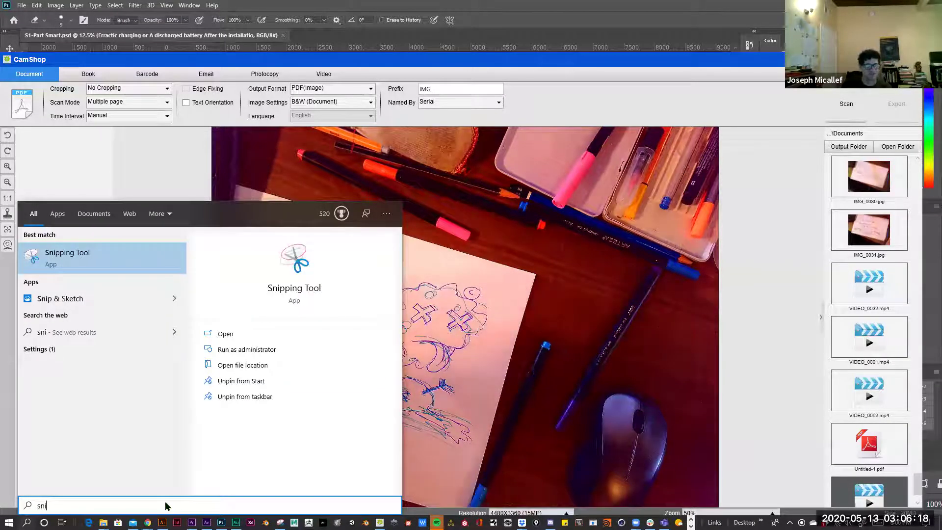
{"action": "left_click", "coordinate": [54, 253]}
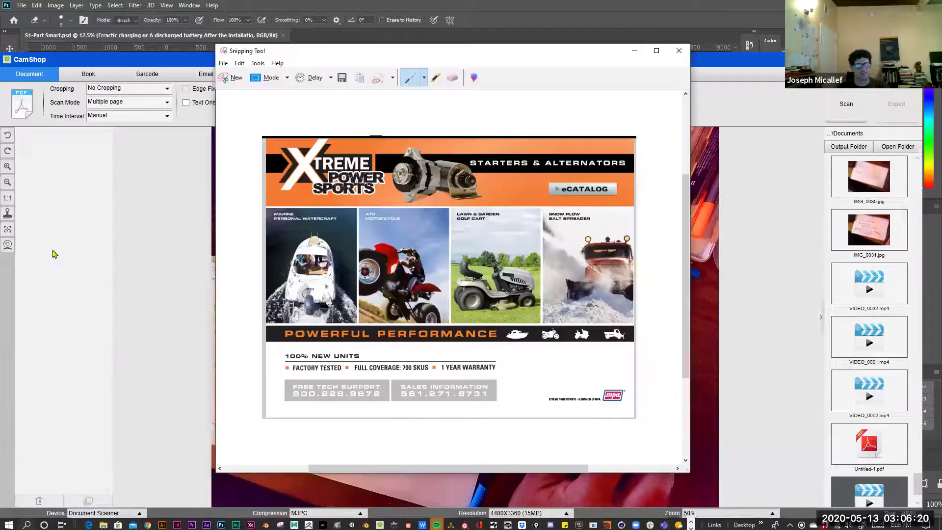
{"action": "left_click", "coordinate": [233, 78]}
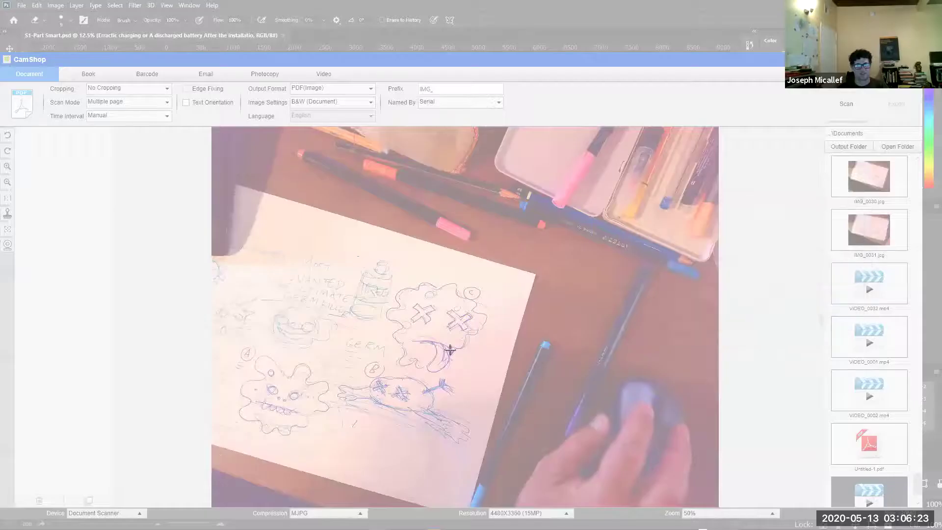
{"action": "left_click_drag", "start_coordinate": [357, 256], "coordinate": [509, 404]}
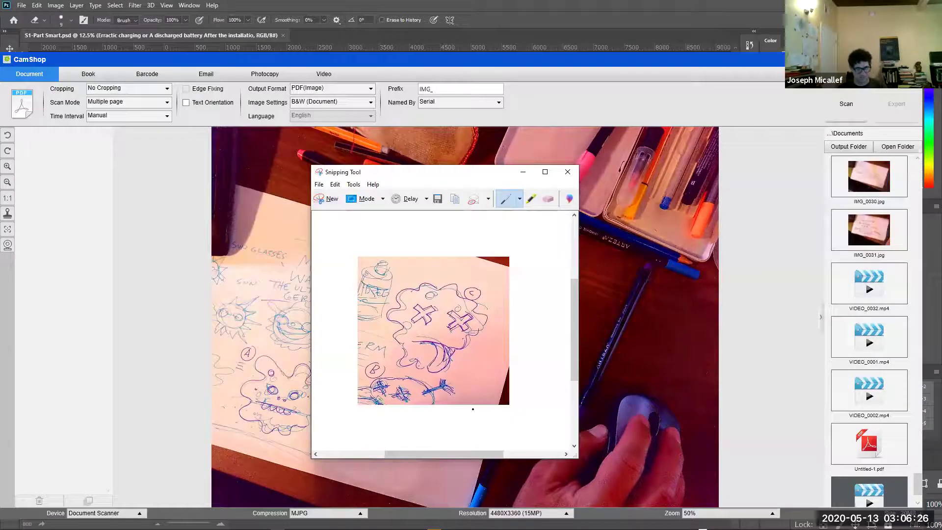
Switch to Illustrator and create a new Tabloid document of 1224 x 792 pt.
{"action": "key", "text": "alt+Tab"}
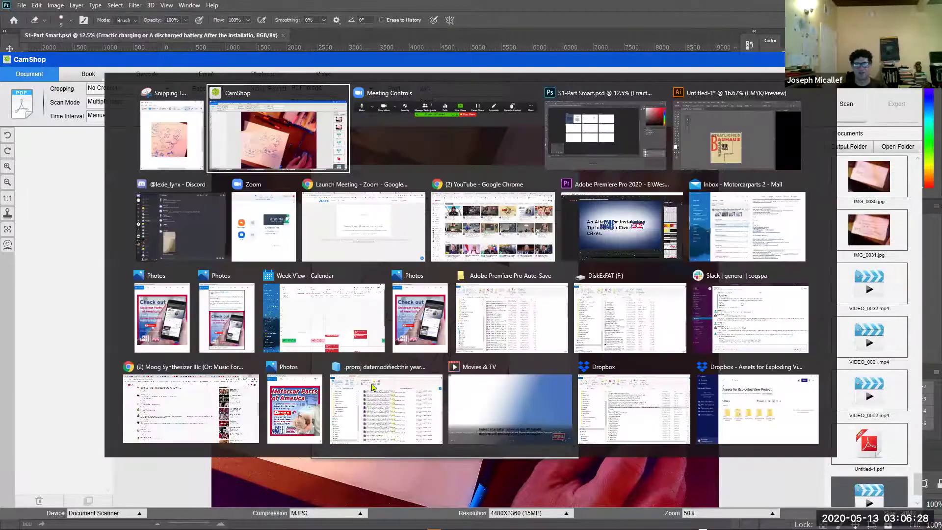
{"action": "key", "text": "alt+shift+Tab"}
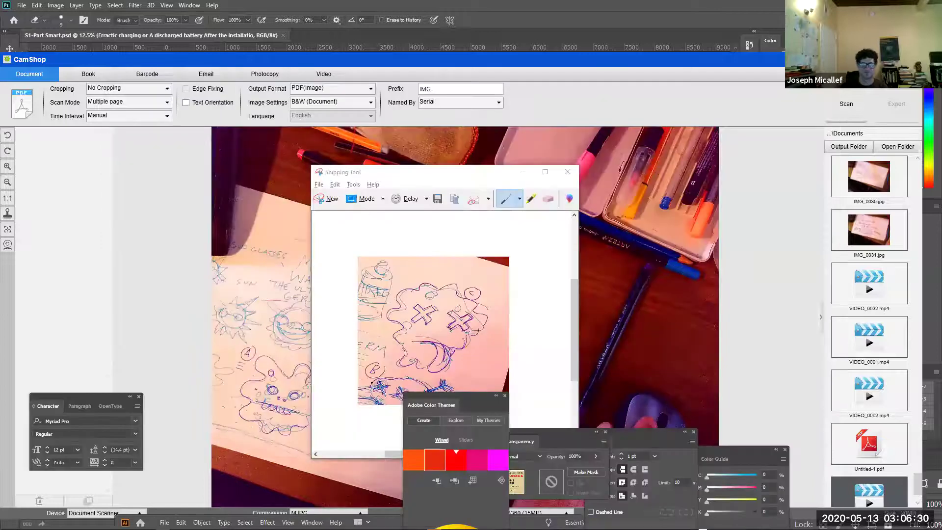
{"action": "key", "text": "alt+Tab"}
{"action": "key", "text": "alt+Tab"}
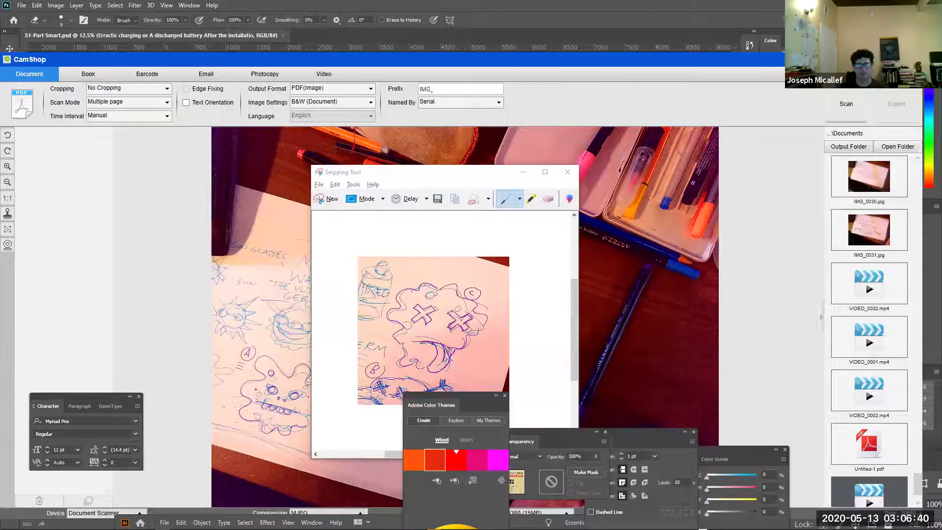
{"action": "key", "text": "alt+Tab"}
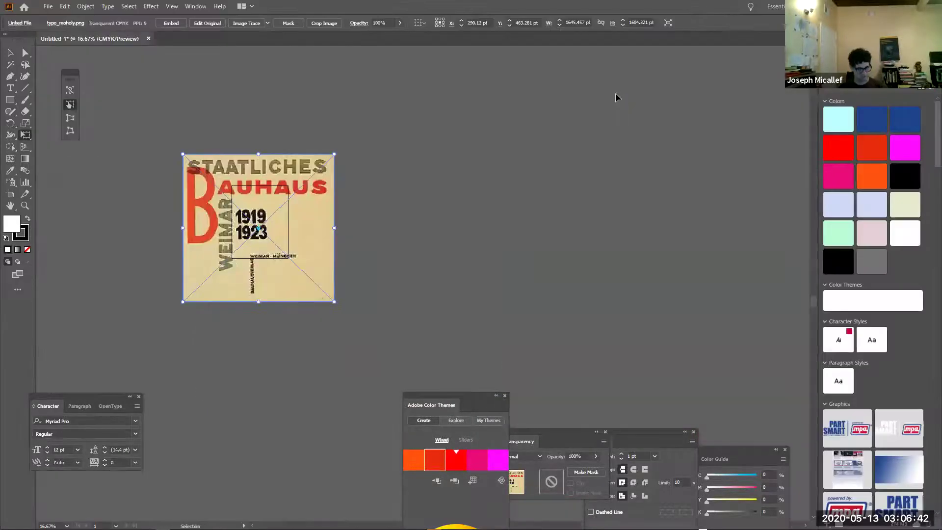
{"action": "key", "text": "ctrl+n"}
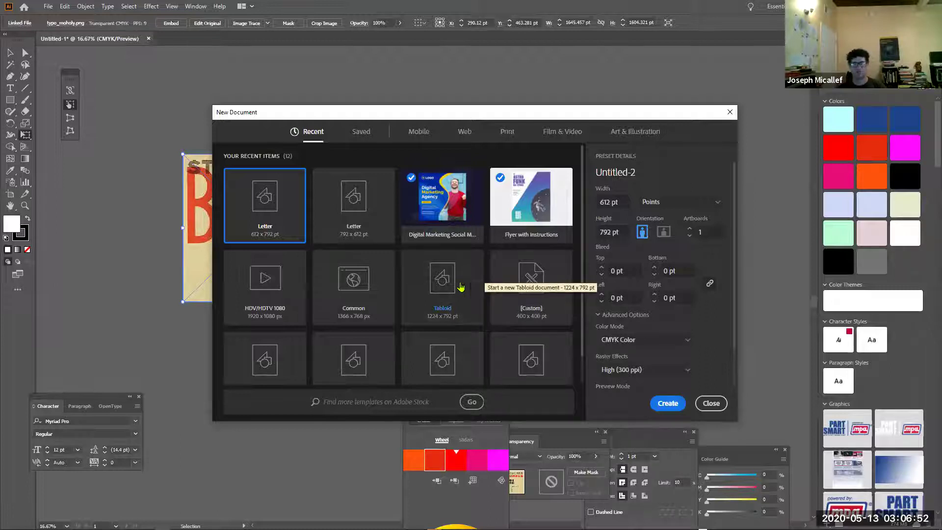
{"action": "left_click", "coordinate": [436, 279]}
{"action": "left_click", "coordinate": [666, 404]}
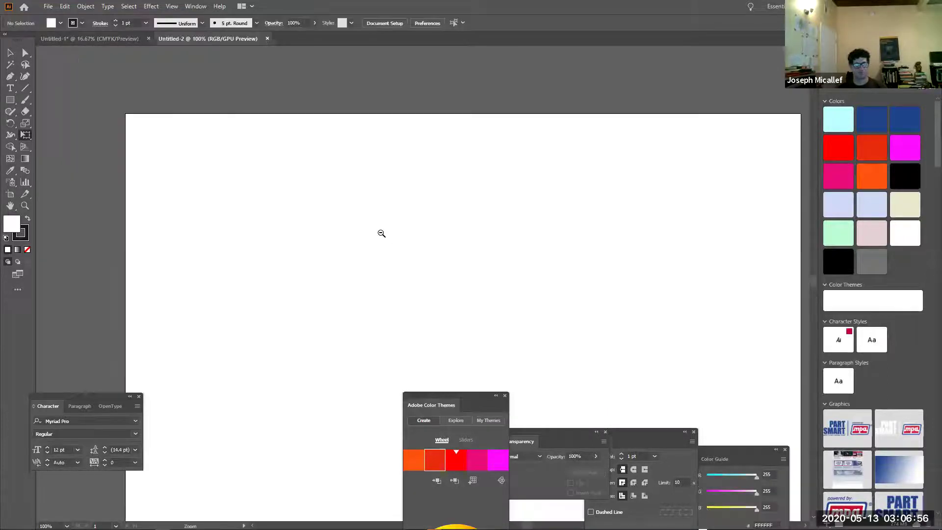
Resize the artboard freehand from landscape to a portrait format of about 807 x 1225 pt.
{"action": "left_click", "coordinate": [381, 234], "text": "alt"}
{"action": "left_click", "coordinate": [382, 234], "text": "alt"}
{"action": "left_click_drag", "start_coordinate": [389, 248], "coordinate": [213, 149]}
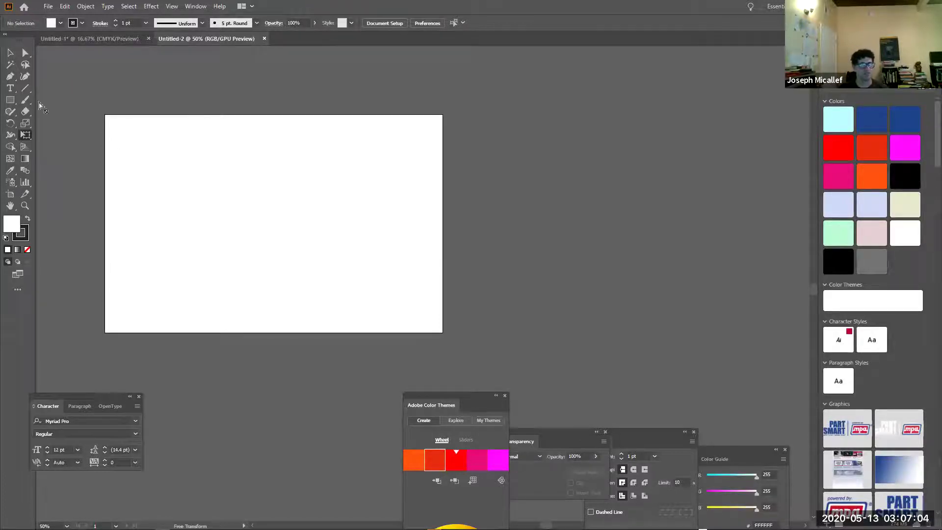
{"action": "left_click", "coordinate": [10, 196]}
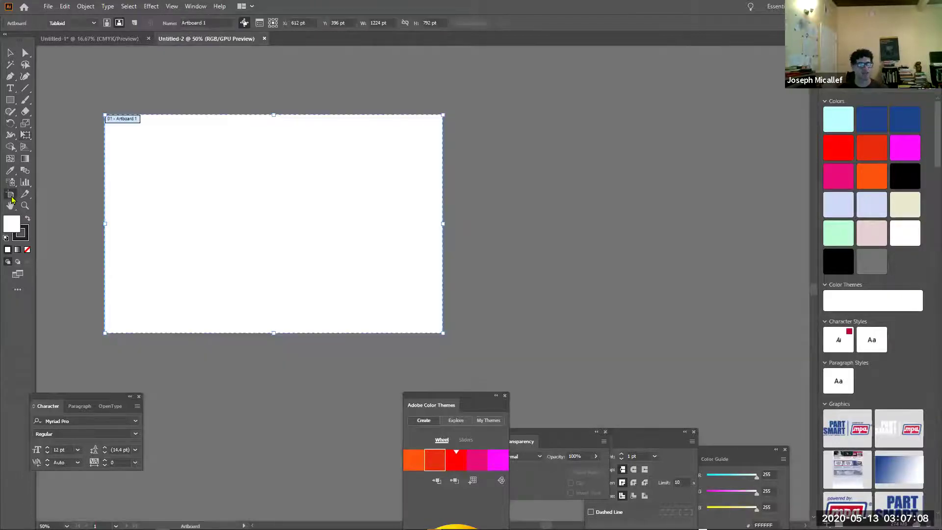
{"action": "left_click_drag", "start_coordinate": [444, 114], "coordinate": [311, 68]}
{"action": "left_click_drag", "start_coordinate": [310, 413], "coordinate": [329, 406]}
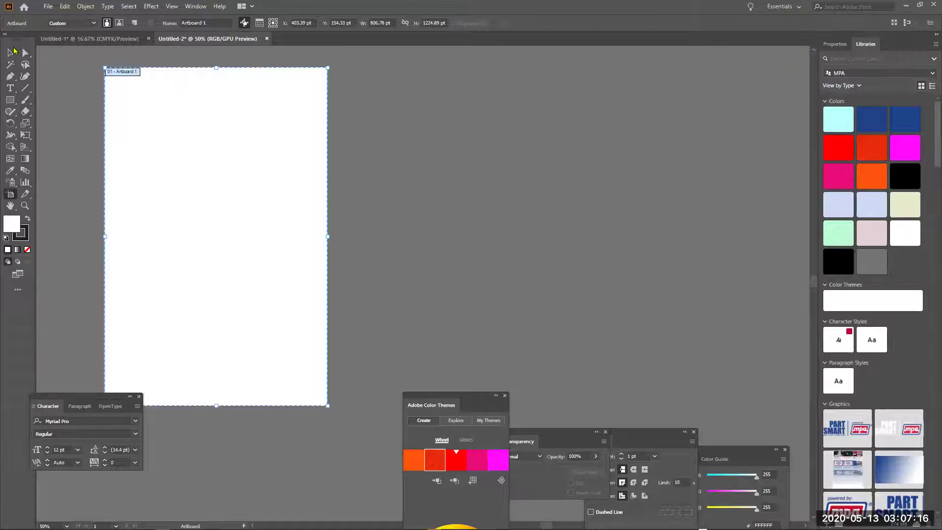
Move the Adobe Color Themes panel clear of the artboard and resize the artboard to about 826 x 1189 pt.
{"action": "left_click", "coordinate": [10, 52]}
{"action": "left_click_drag", "start_coordinate": [236, 166], "coordinate": [305, 178]}
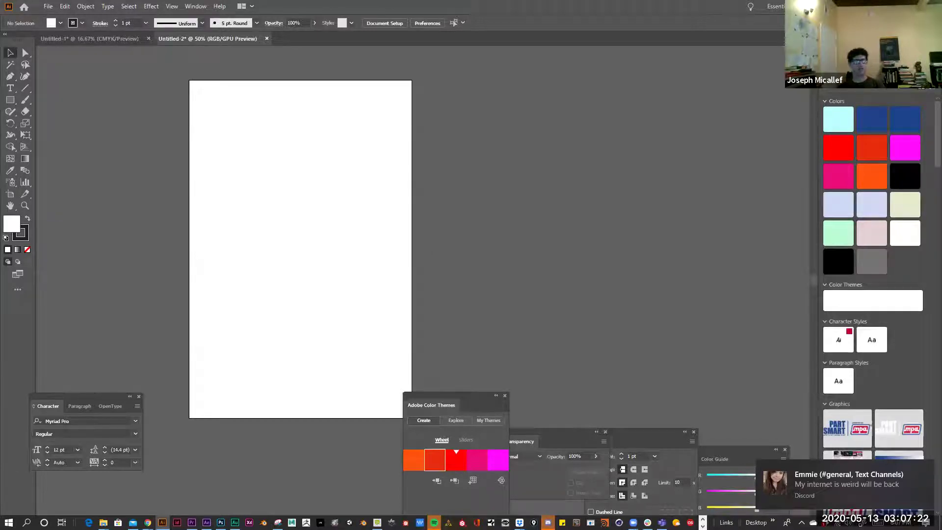
{"action": "left_click_drag", "start_coordinate": [432, 406], "coordinate": [152, 484]}
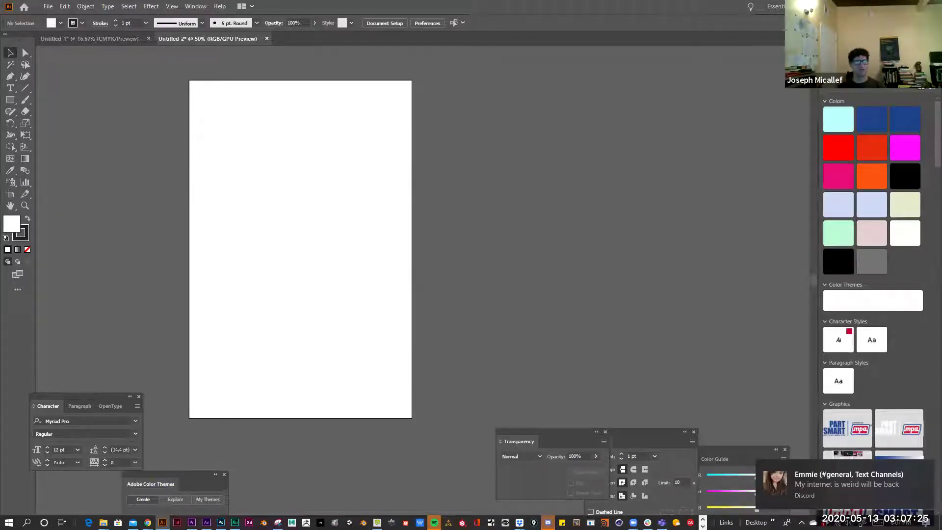
{"action": "left_click", "coordinate": [12, 195]}
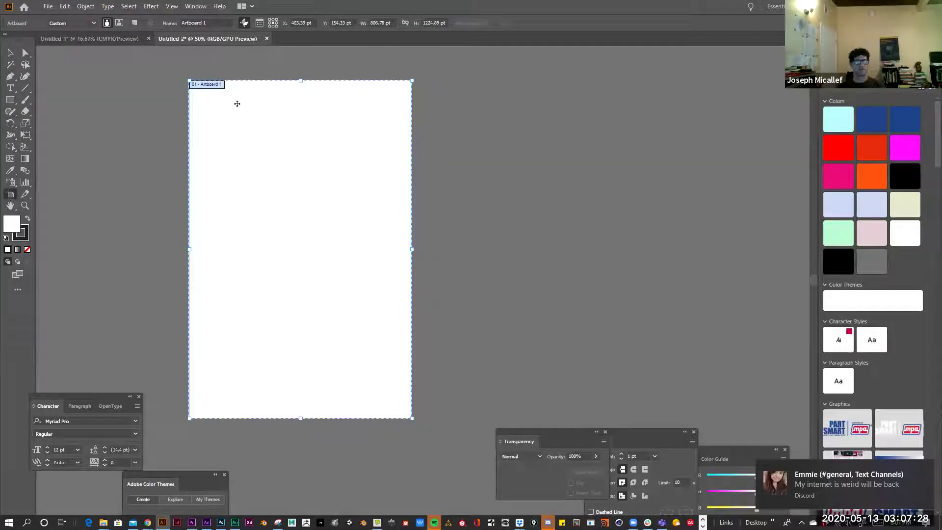
{"action": "mouse_move", "coordinate": [412, 81]}
{"action": "left_mouse_down"}
{"action": "mouse_move", "coordinate": [406, 94]}
{"action": "mouse_move", "coordinate": [485, 138]}
{"action": "mouse_move", "coordinate": [417, 89]}
{"action": "left_mouse_up"}
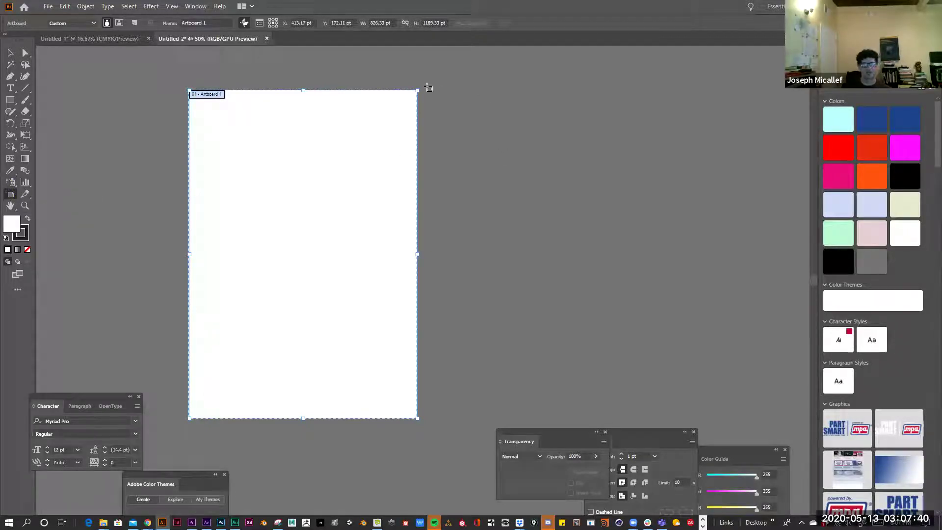
Draw three extra artboards beside the tall one: a wide strip about 884 x 204 pt, one about 302 x 293 pt, and one about 604 x 356 pt.
{"action": "left_click_drag", "start_coordinate": [458, 93], "coordinate": [703, 151]}
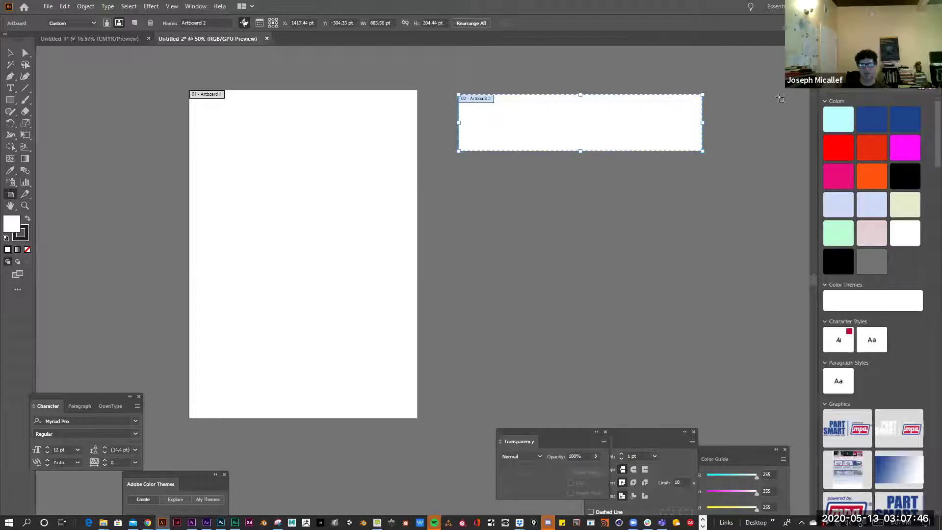
{"action": "left_click_drag", "start_coordinate": [466, 186], "coordinate": [552, 268]}
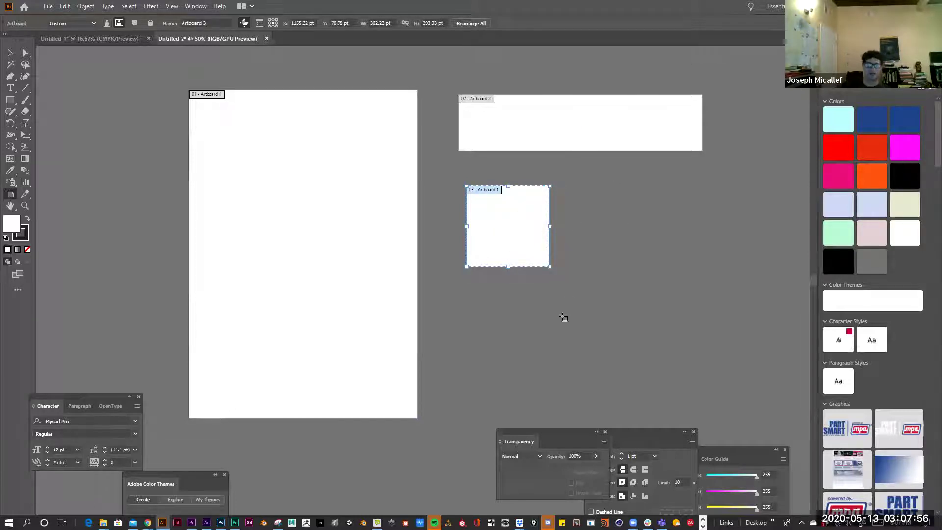
{"action": "left_click_drag", "start_coordinate": [607, 252], "coordinate": [757, 345]}
{"action": "left_click_drag", "start_coordinate": [773, 357], "coordinate": [774, 350]}
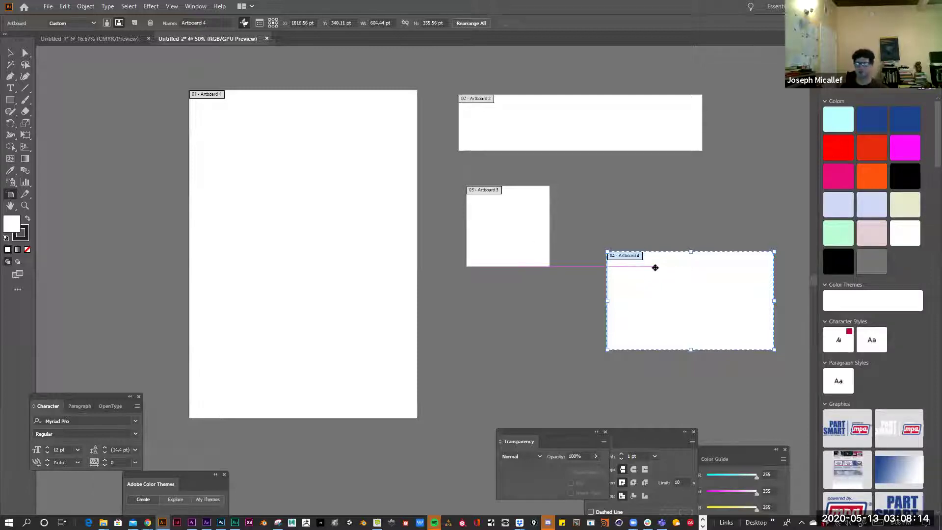
{"action": "left_click", "coordinate": [10, 52]}
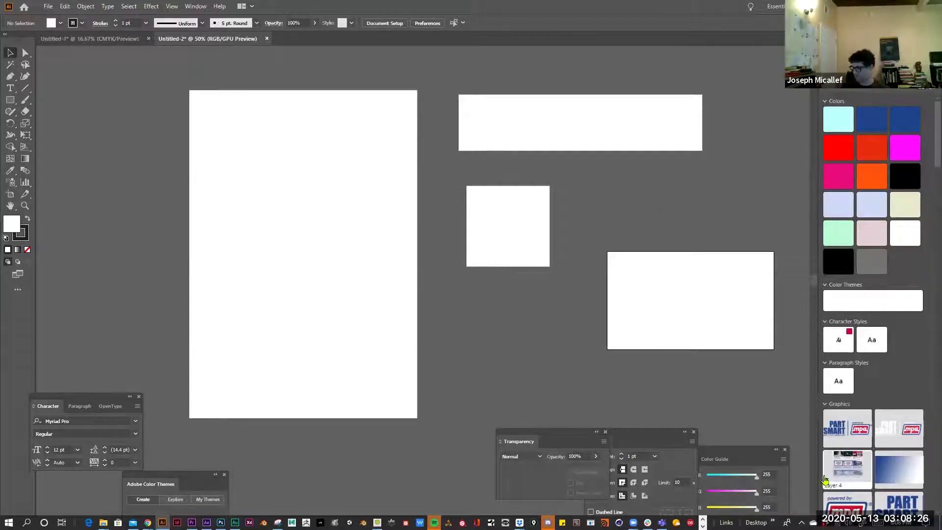
Paste the captured germ sketch into the document and enlarge it with Free Transform to about 2039 x 1993 pt.
{"action": "key", "text": "ctrl+v"}
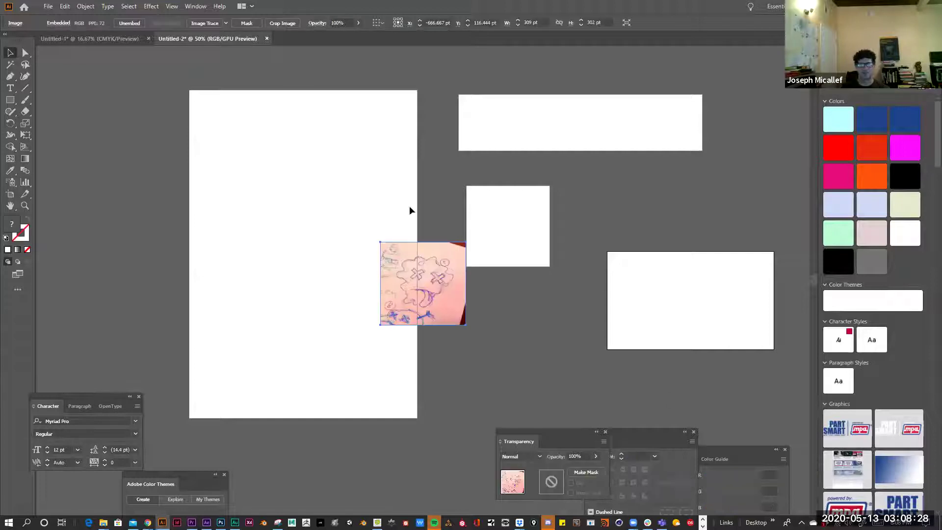
{"action": "key", "text": "e"}
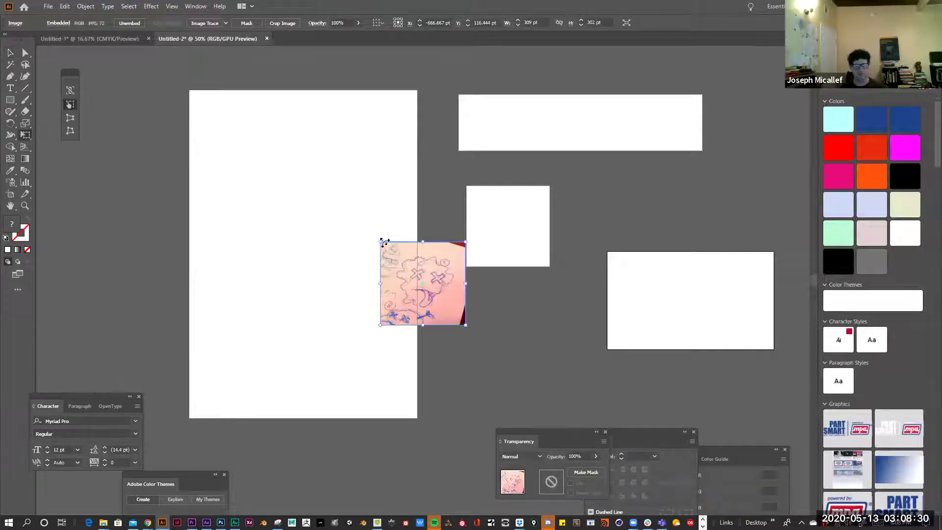
{"action": "key", "text": "ctrl+minus"}
{"action": "key", "text": "ctrl+minus"}
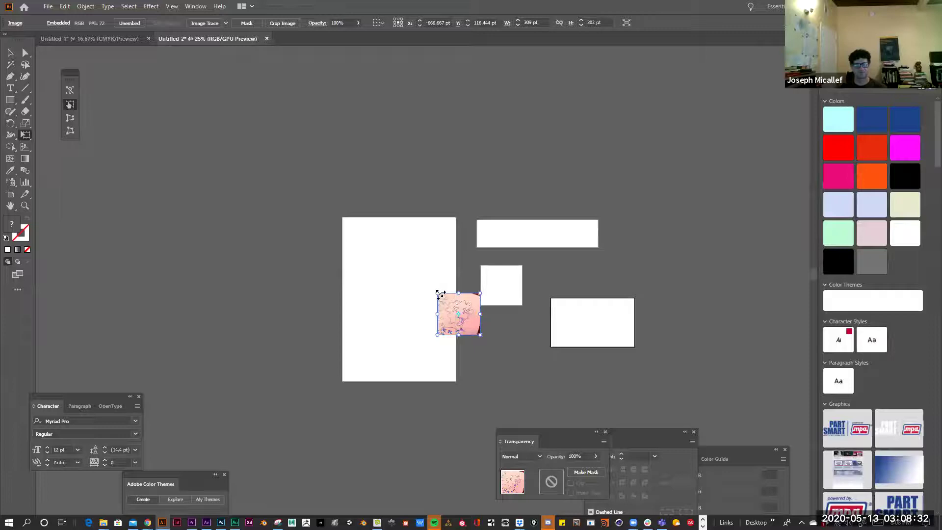
{"action": "left_click_drag", "start_coordinate": [441, 294], "coordinate": [198, 61]}
{"action": "left_click_drag", "start_coordinate": [308, 175], "coordinate": [339, 255]}
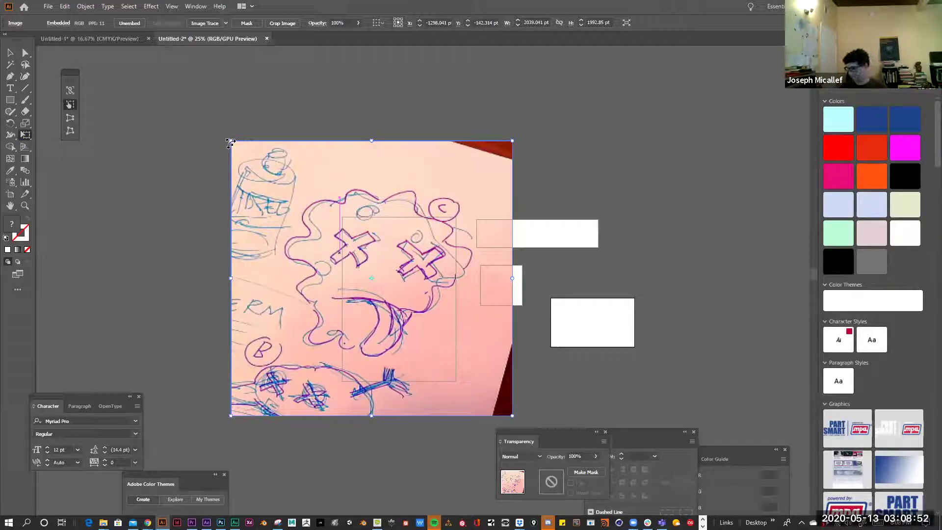
Scale the pasted sketch down to about 539 x 527 pt so it fits within the tall artboard.
{"action": "left_click_drag", "start_coordinate": [230, 143], "coordinate": [370, 285]}
{"action": "key", "text": "ctrl+equal"}
{"action": "key", "text": "ctrl+equal"}
{"action": "left_click_drag", "start_coordinate": [424, 244], "coordinate": [354, 290]}
{"action": "key", "text": "ctrl+equal"}
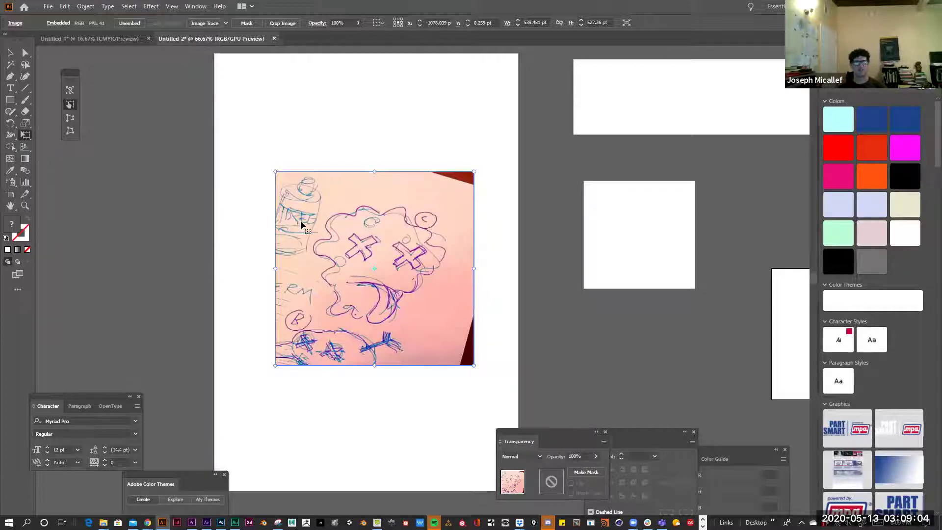
{"action": "key", "text": "v"}
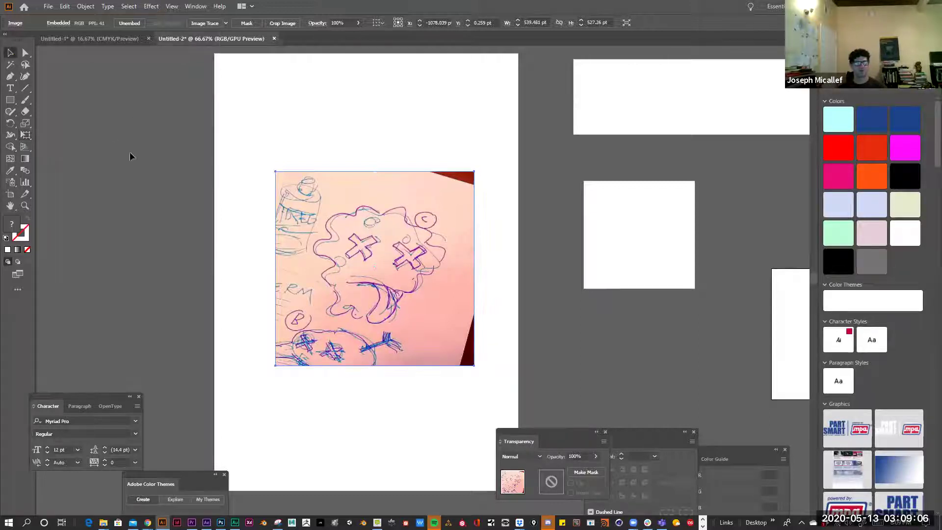
Show the selected sketch's properties and the rulers, and set the ruler units to inches.
{"action": "left_click", "coordinate": [313, 210]}
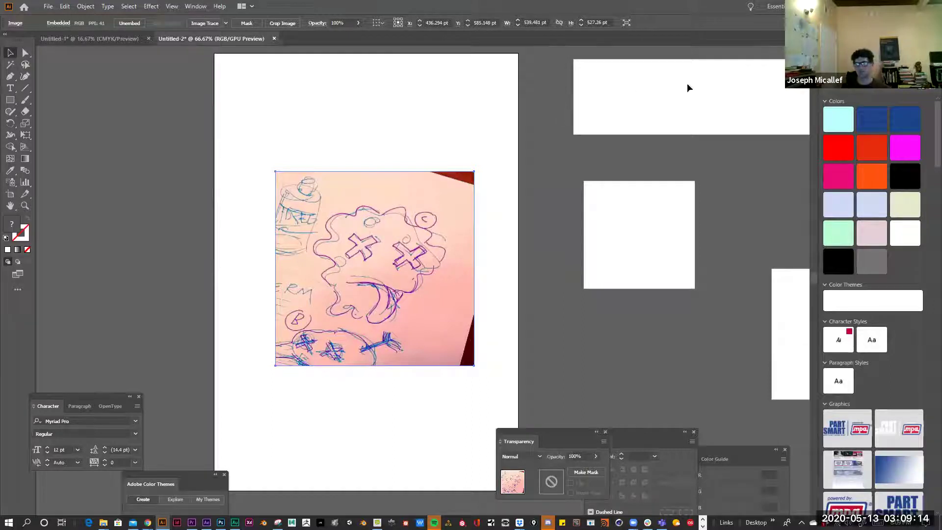
{"action": "left_click", "coordinate": [854, 47]}
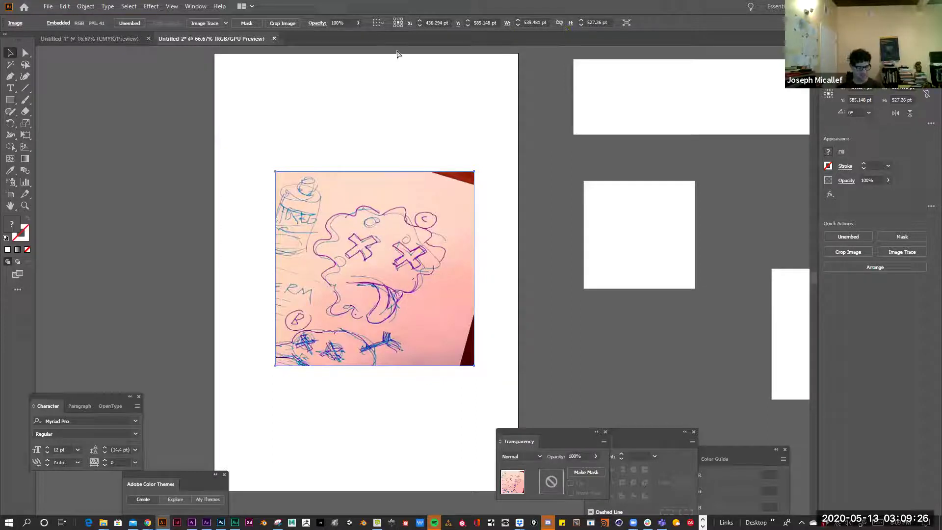
{"action": "key", "text": "ctrl+r"}
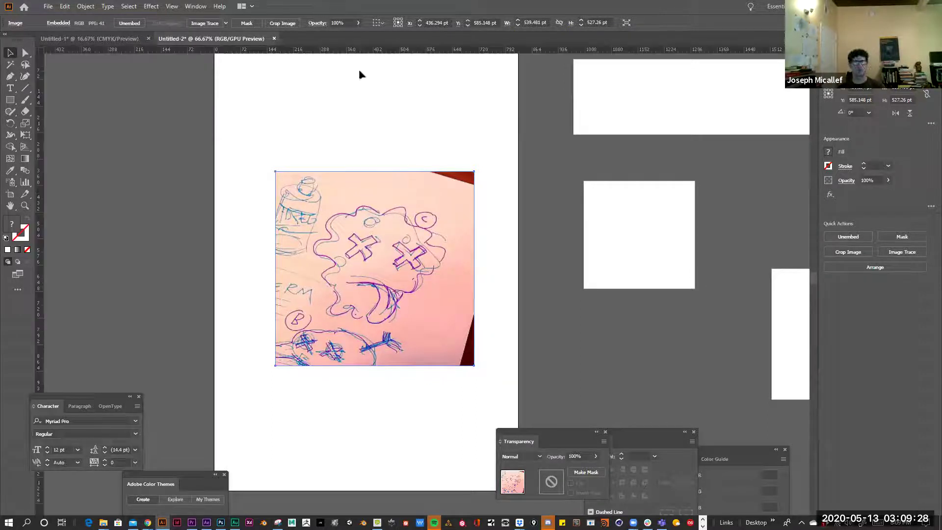
{"action": "right_click", "coordinate": [381, 53]}
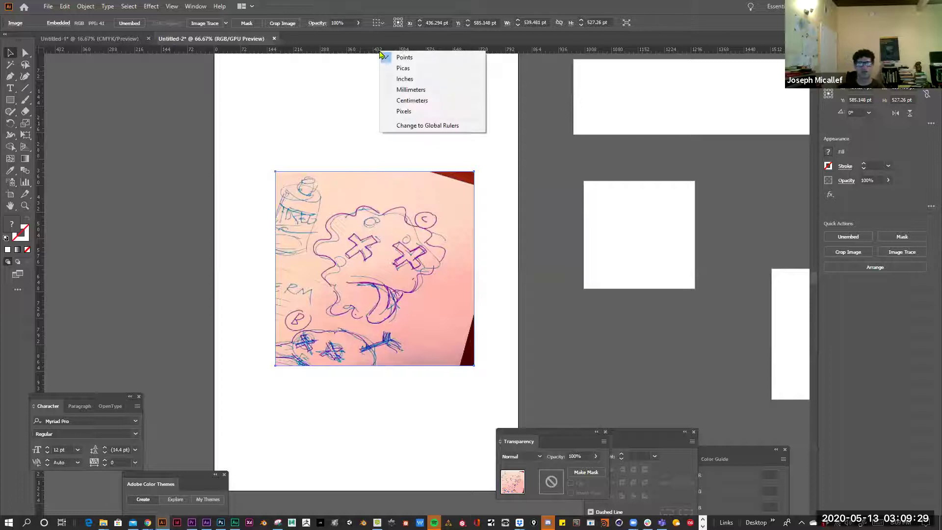
{"action": "left_click", "coordinate": [398, 79]}
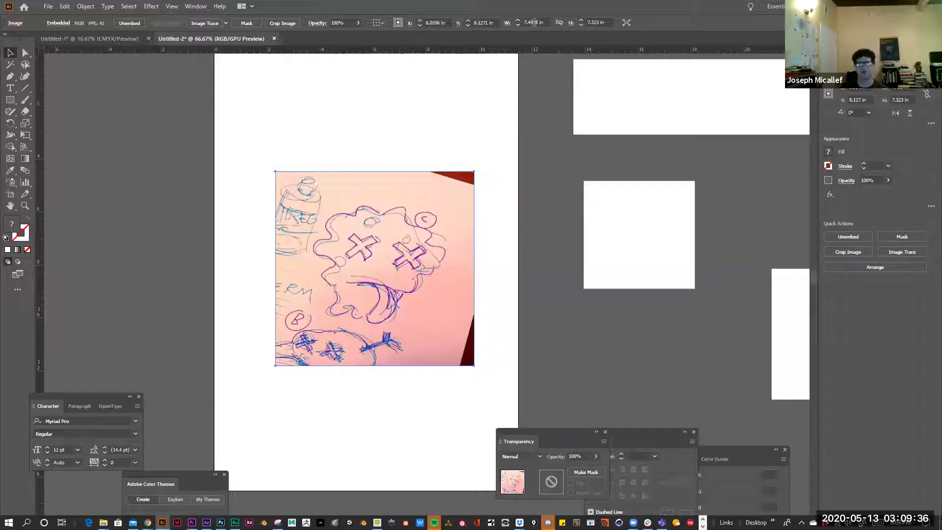
Try to set the sketch's height to 6 in while its width and height proportions are unconstrained.
{"action": "left_click", "coordinate": [536, 22]}
{"action": "double_click", "coordinate": [536, 22]}
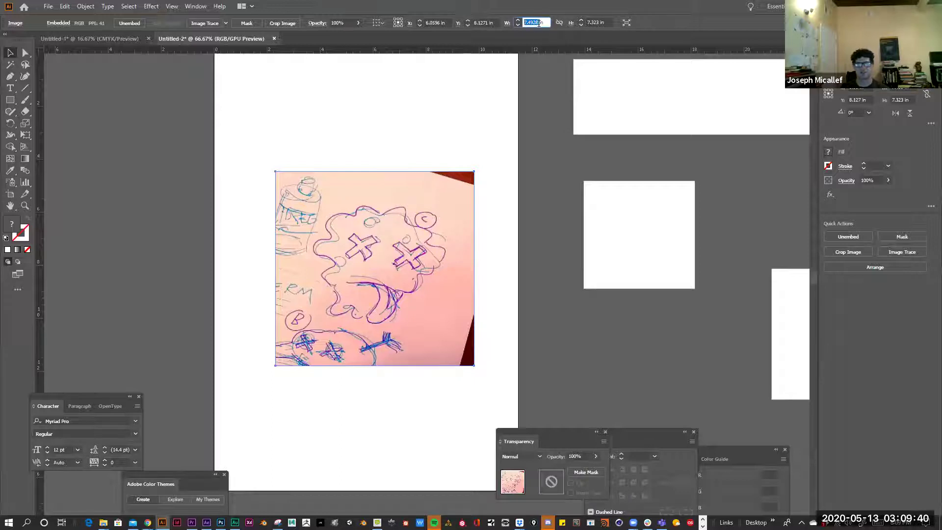
{"action": "left_click", "coordinate": [538, 23]}
{"action": "double_click", "coordinate": [538, 23]}
{"action": "type", "text": "8"}
{"action": "left_click", "coordinate": [593, 22]}
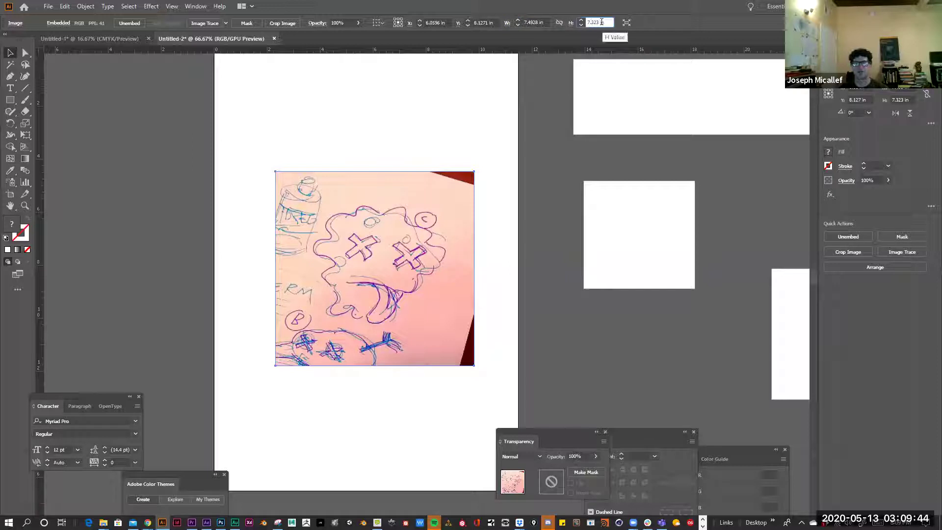
{"action": "type", "text": "6"}
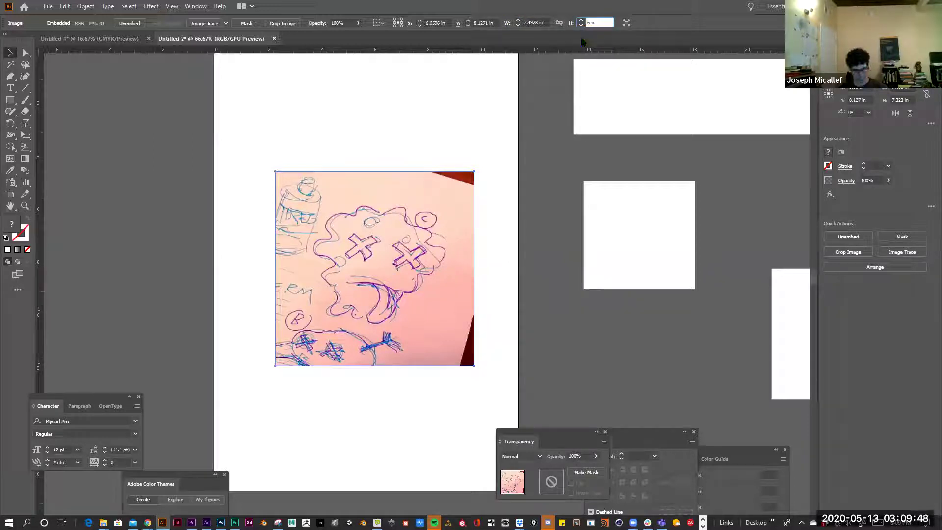
{"action": "key", "text": "Return"}
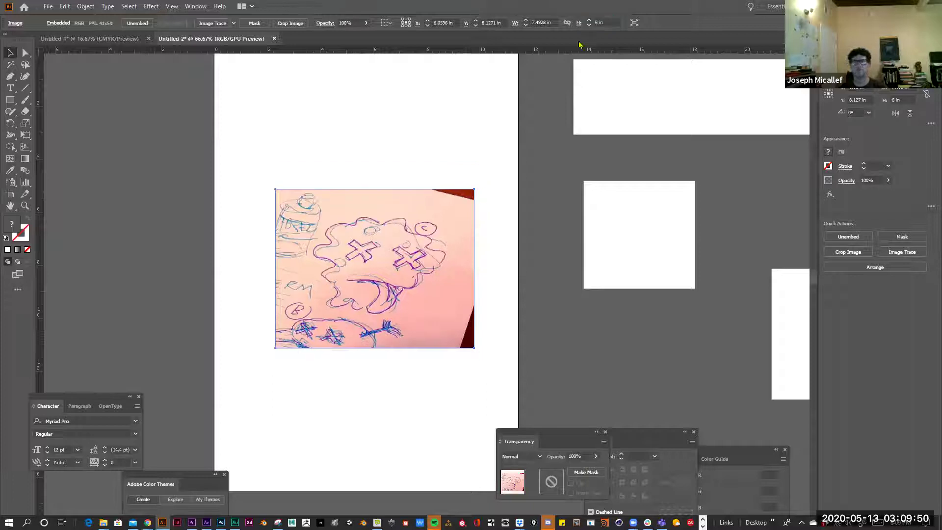
Constrain the width and height proportions and undo the sketch's last height change.
{"action": "left_click", "coordinate": [546, 23]}
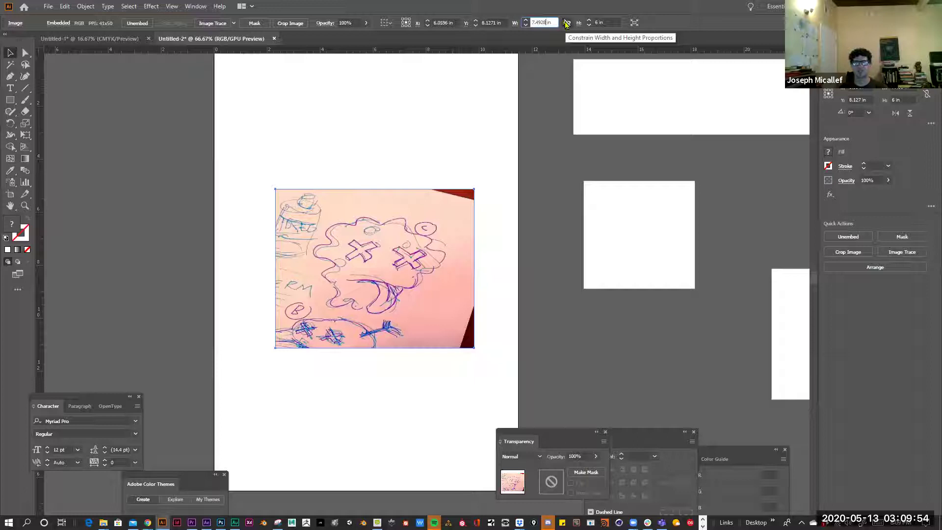
{"action": "left_click", "coordinate": [567, 24]}
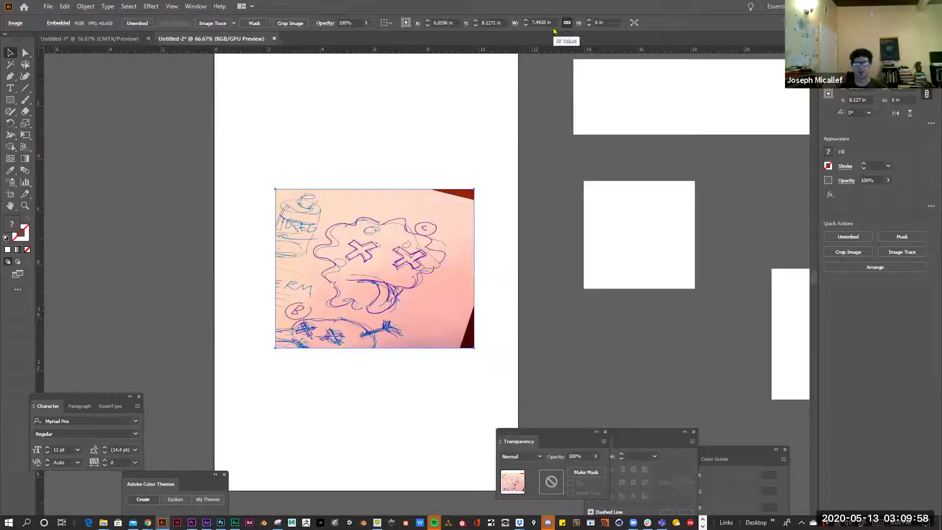
{"action": "left_click", "coordinate": [551, 70]}
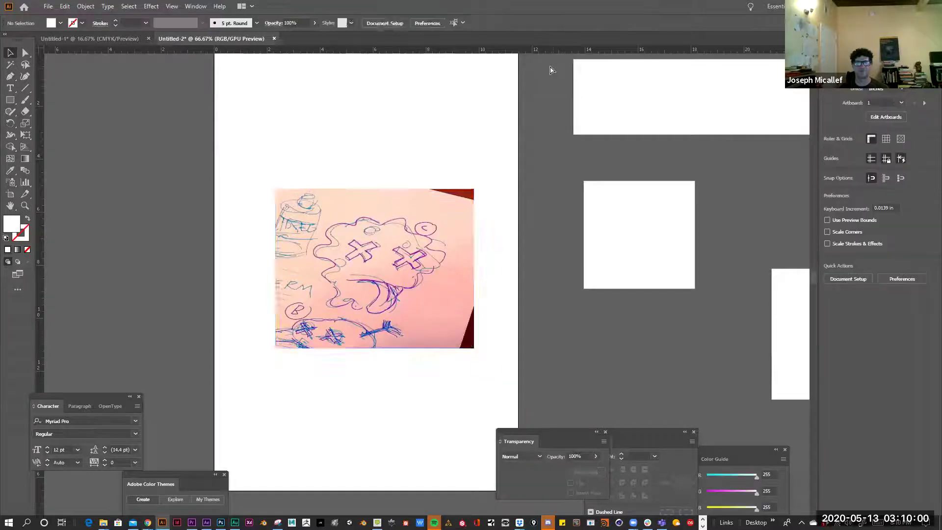
{"action": "key", "text": "ctrl+z"}
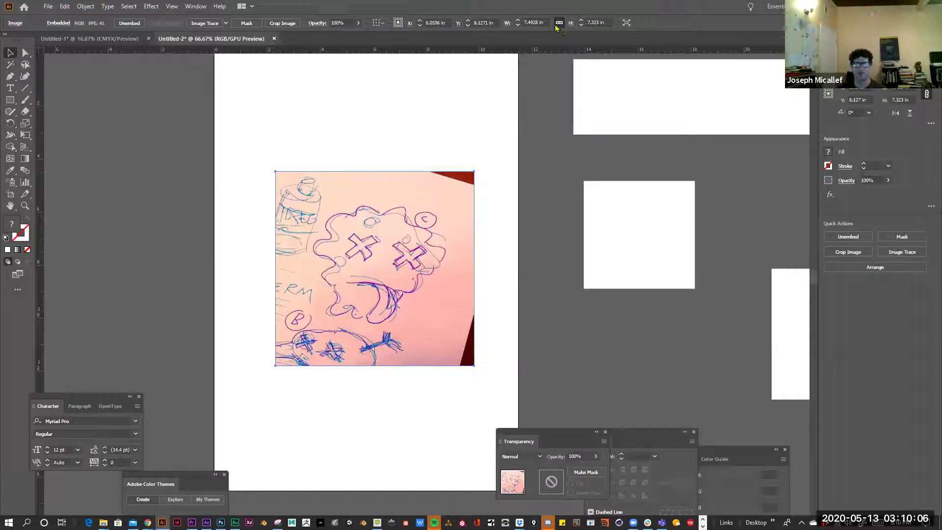
Set the sketch's height to 6 in with constrained proportions and move it slightly up and left on the tall artboard.
{"action": "left_click", "coordinate": [599, 23]}
{"action": "left_click_drag", "start_coordinate": [600, 23], "coordinate": [570, 24]}
{"action": "type", "text": "6 "}
{"action": "type", "text": "in"}
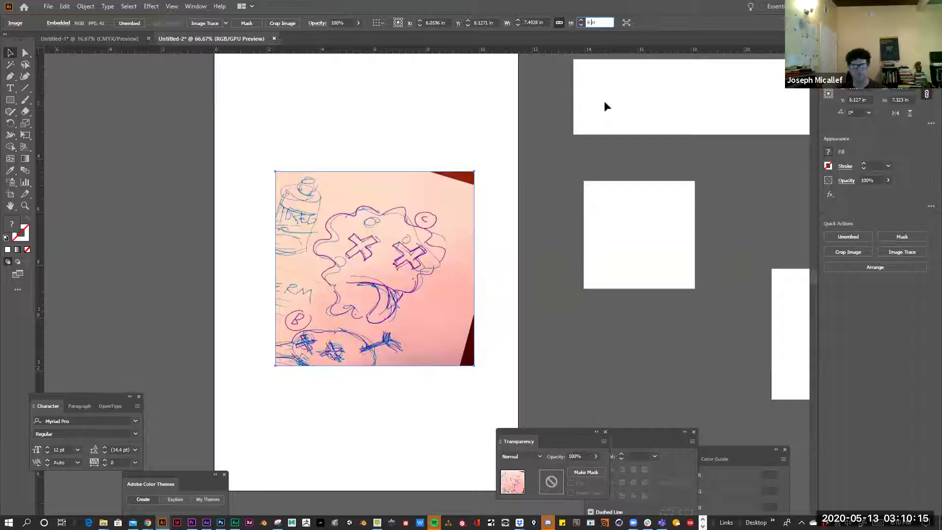
{"action": "key", "text": "Return"}
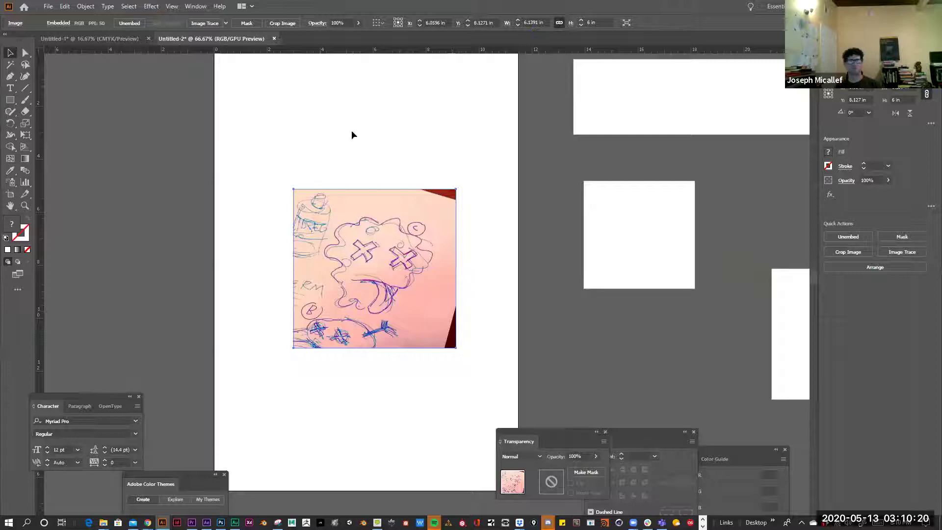
{"action": "left_click_drag", "start_coordinate": [375, 238], "coordinate": [356, 240]}
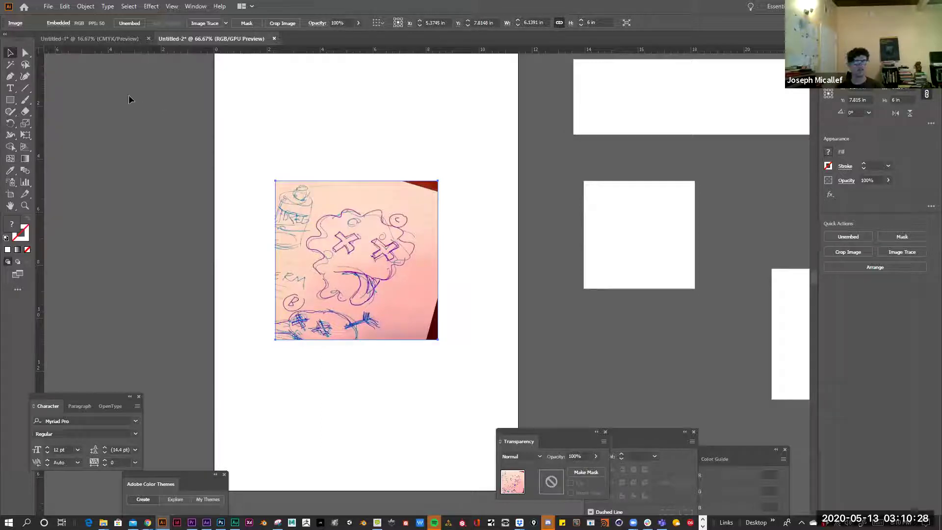
Show the document's layers list and place it beside the sketch.
{"action": "left_click", "coordinate": [398, 260]}
{"action": "left_click", "coordinate": [351, 263]}
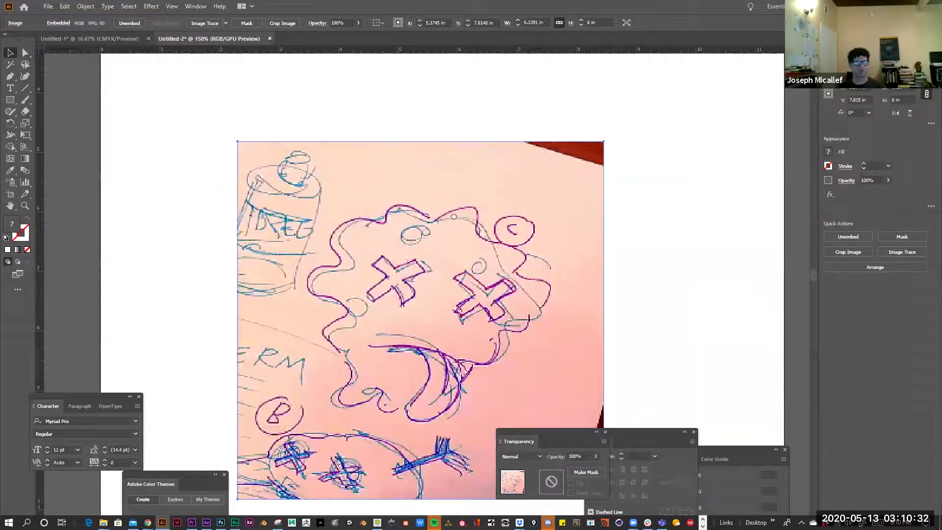
{"action": "left_click_drag", "start_coordinate": [408, 287], "coordinate": [365, 231]}
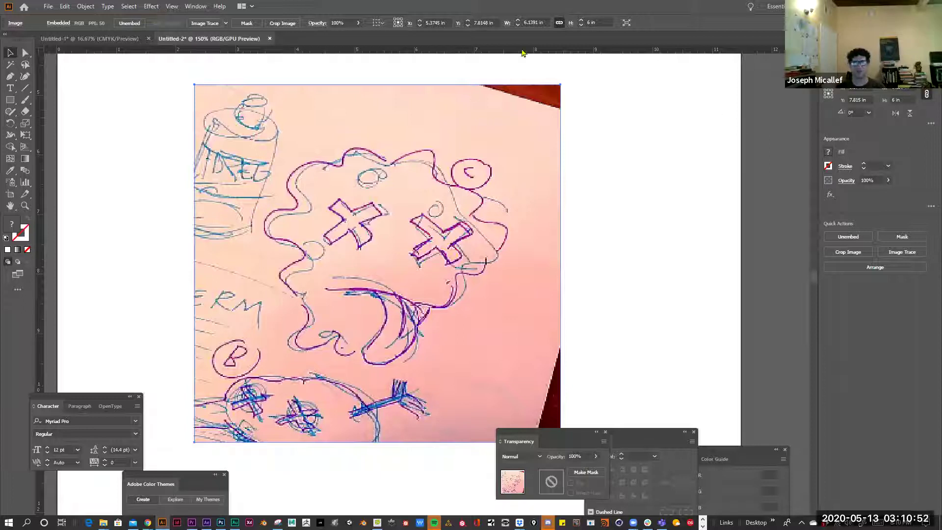
{"action": "left_click", "coordinate": [199, 7]}
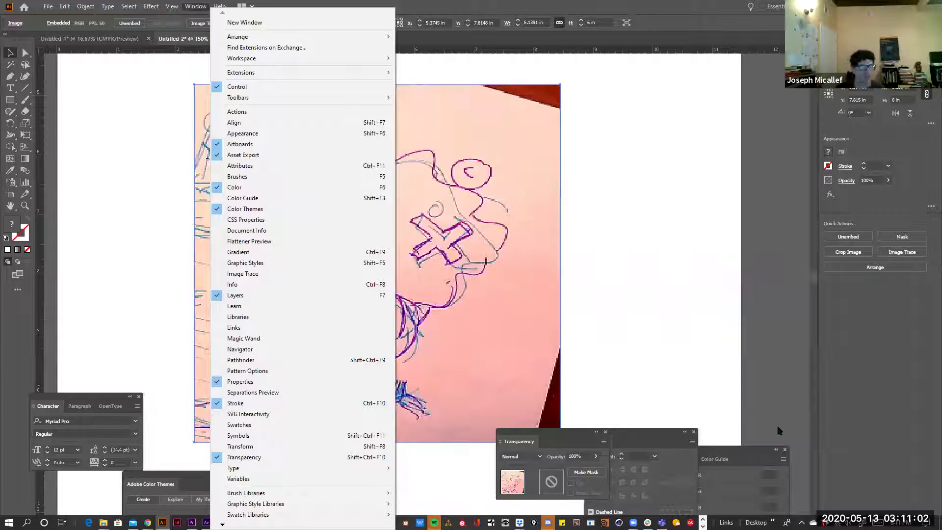
{"action": "left_click", "coordinate": [110, 250]}
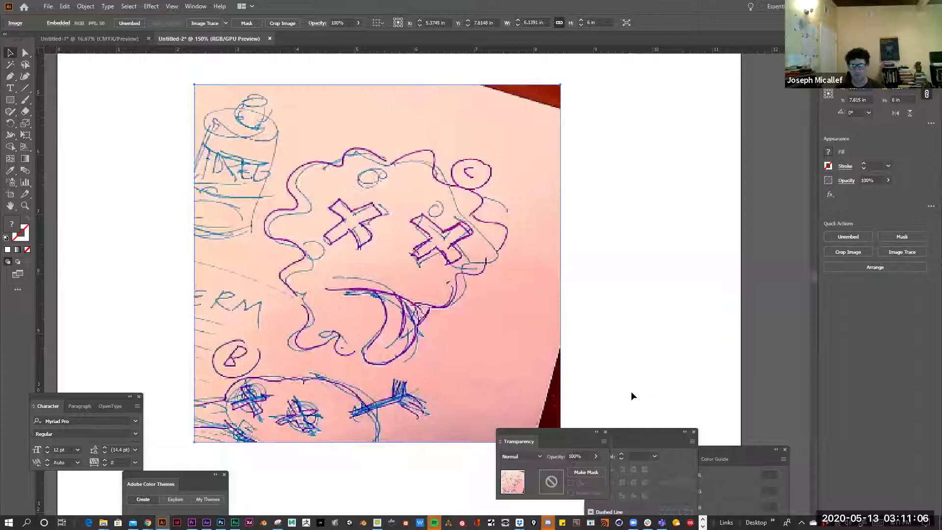
{"action": "key", "text": "F7"}
{"action": "left_click_drag", "start_coordinate": [531, 167], "coordinate": [688, 102]}
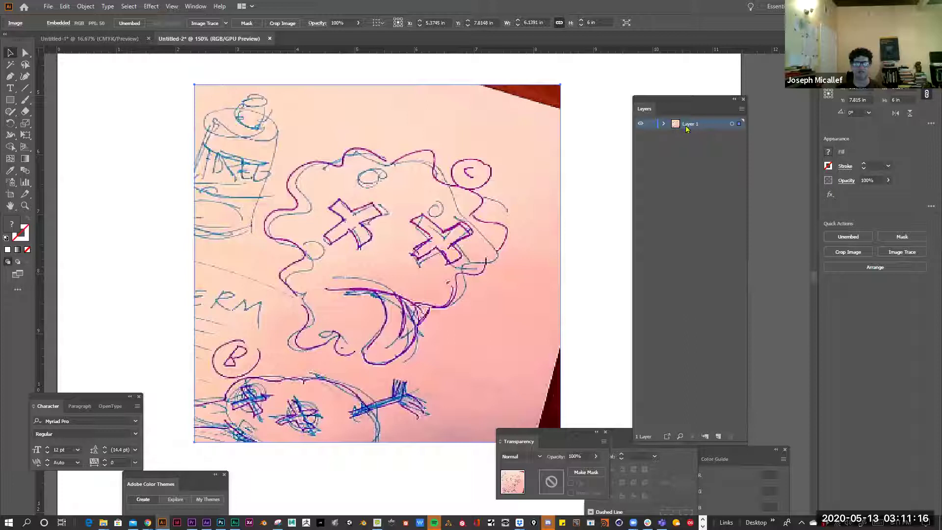
Enlarge the layer thumbnails by setting a custom row size of 120 pixels.
{"action": "left_click", "coordinate": [741, 109]}
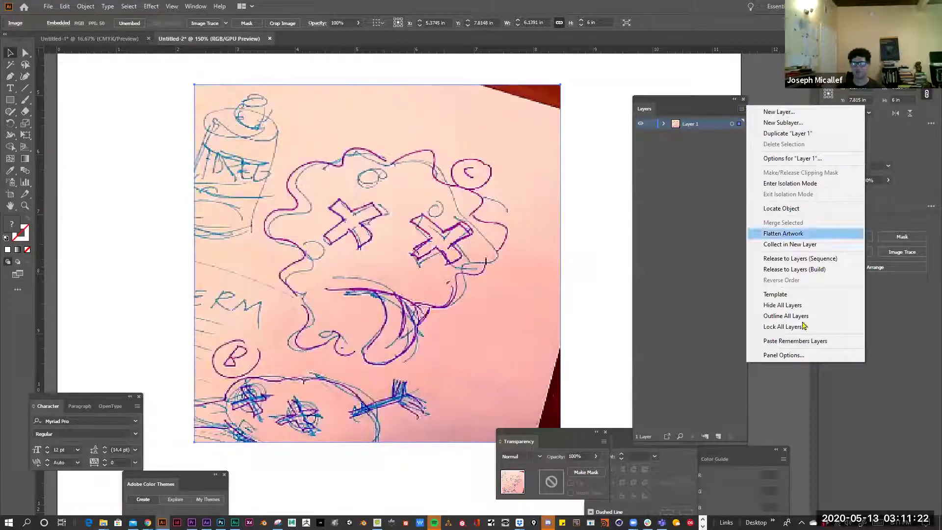
{"action": "left_click", "coordinate": [810, 355]}
{"action": "left_click", "coordinate": [423, 235]}
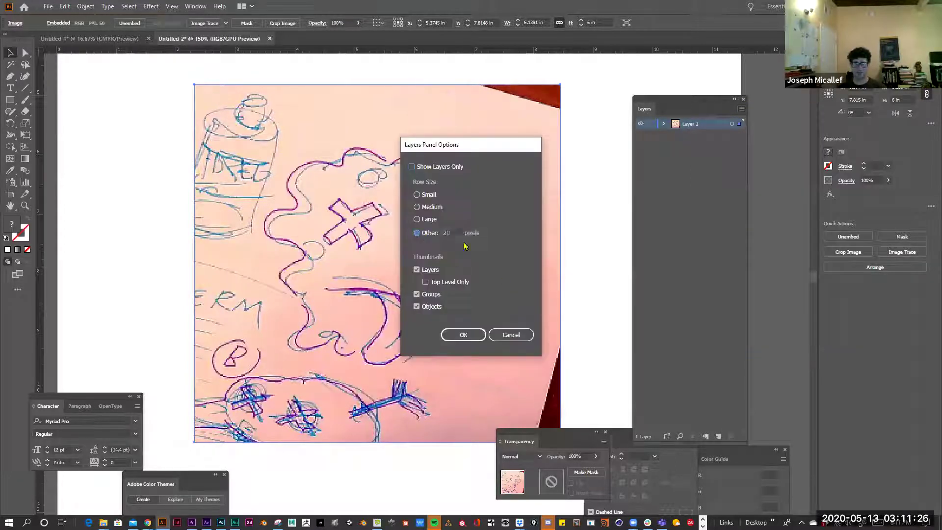
{"action": "double_click", "coordinate": [451, 231]}
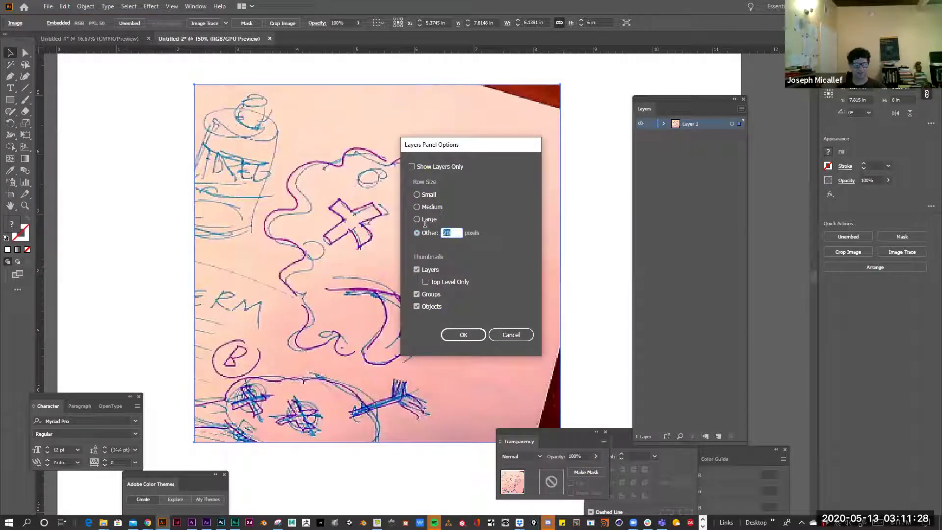
{"action": "type", "text": "120"}
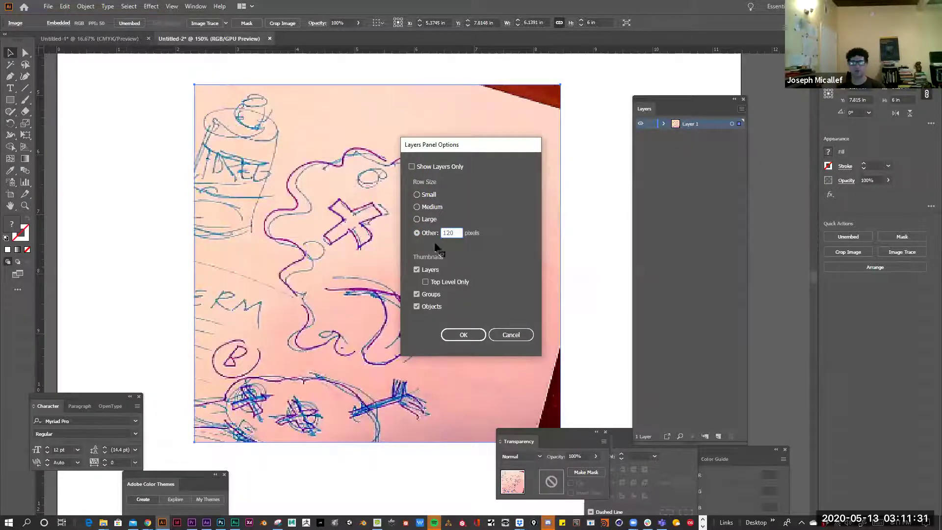
{"action": "key", "text": "Return"}
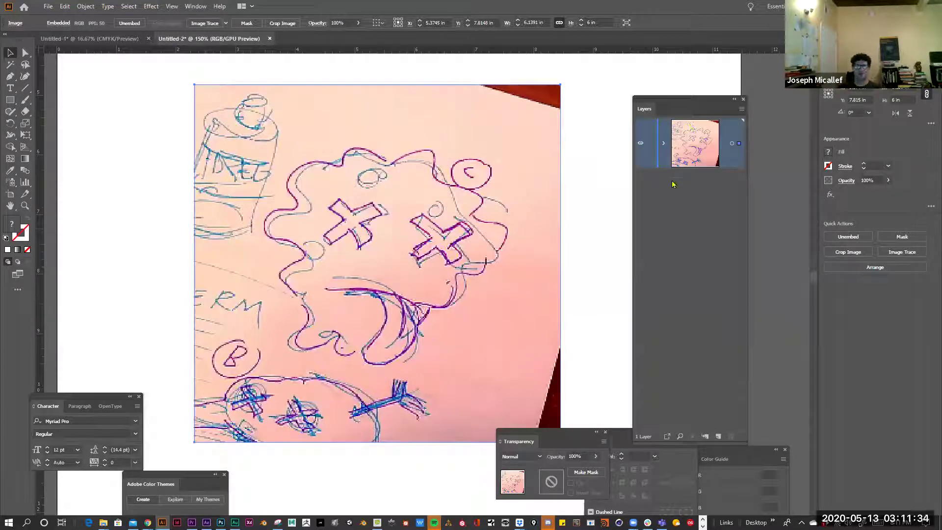
Add a new empty layer above the sketch layer.
{"action": "left_click", "coordinate": [448, 207], "text": "alt"}
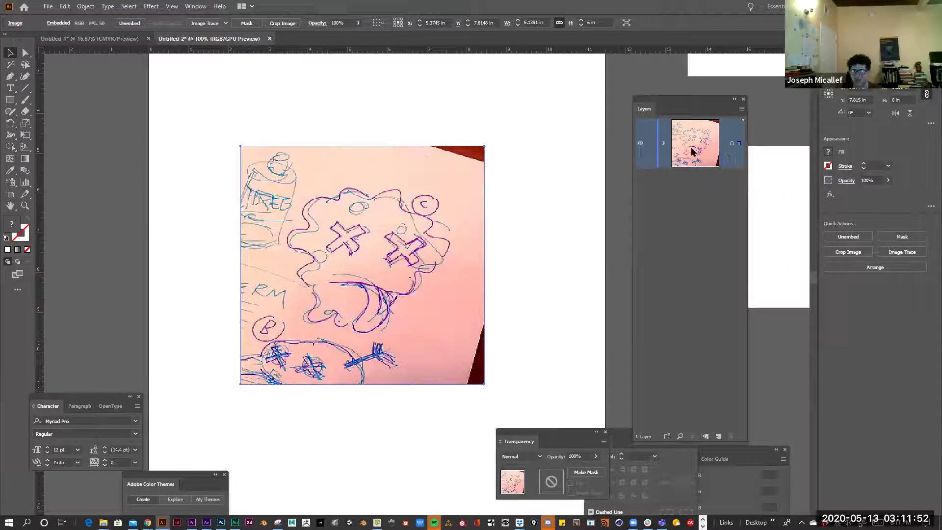
{"action": "left_click", "coordinate": [718, 437]}
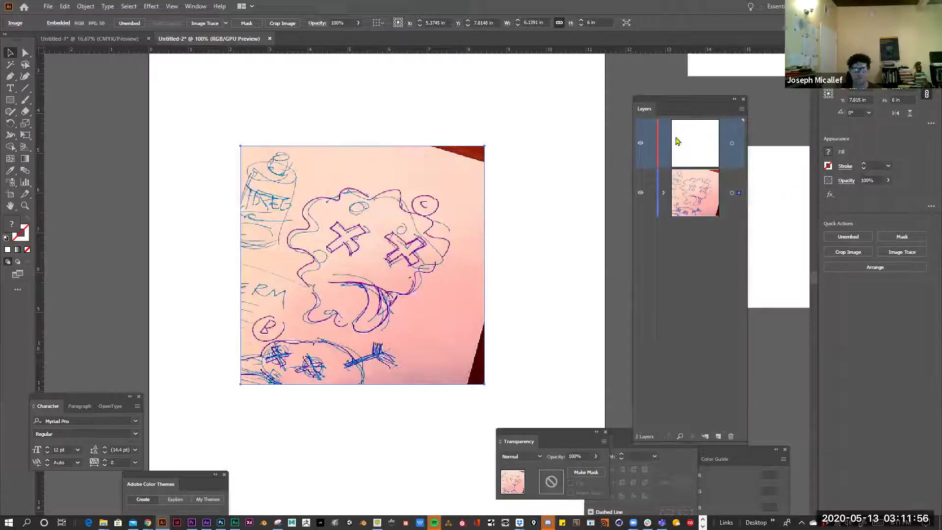
{"action": "left_click", "coordinate": [693, 244]}
{"action": "left_click", "coordinate": [674, 192]}
{"action": "left_click", "coordinate": [691, 153]}
{"action": "left_click", "coordinate": [718, 192]}
{"action": "left_click", "coordinate": [695, 161]}
{"action": "left_click", "coordinate": [702, 216]}
{"action": "left_click", "coordinate": [695, 147]}
{"action": "left_click", "coordinate": [696, 196]}
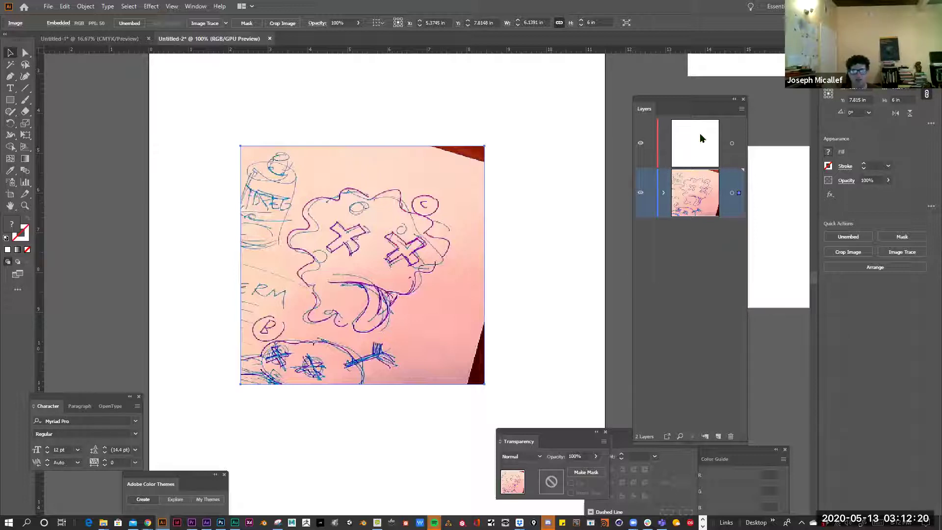
{"action": "left_click", "coordinate": [666, 141]}
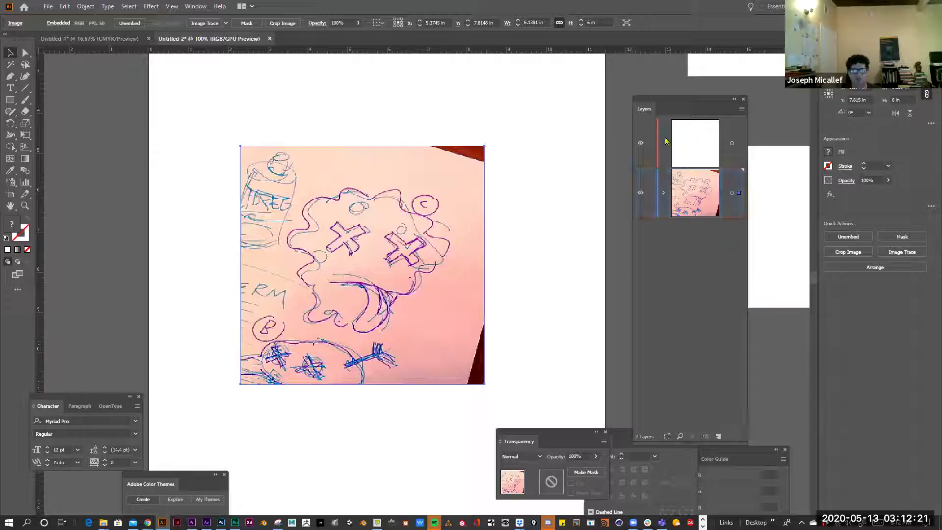
Turn the sketch layer into a template layer with its images dimmed to 75%.
{"action": "left_click", "coordinate": [697, 192]}
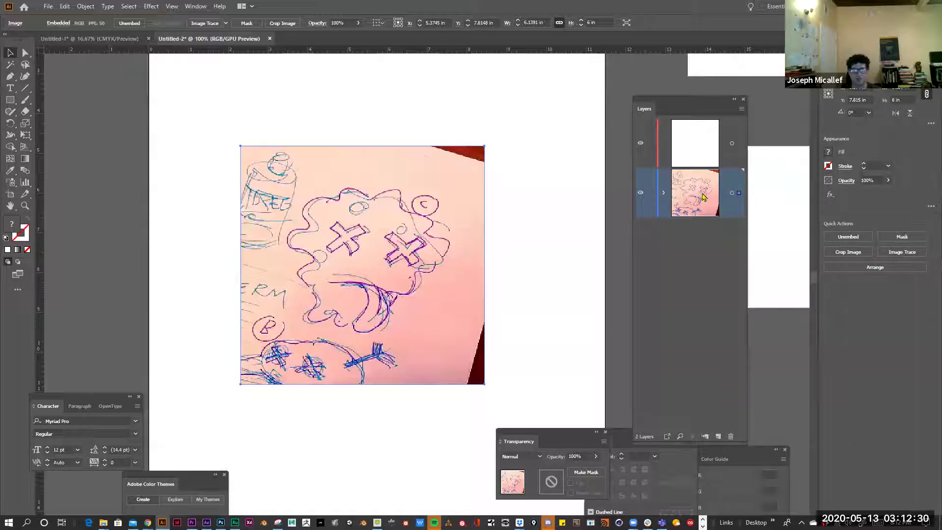
{"action": "double_click", "coordinate": [681, 190]}
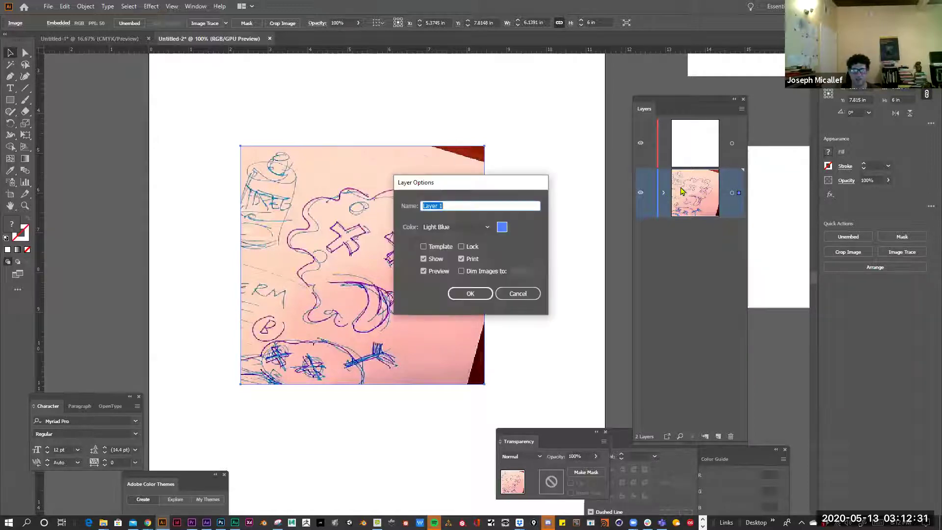
{"action": "left_click", "coordinate": [424, 247]}
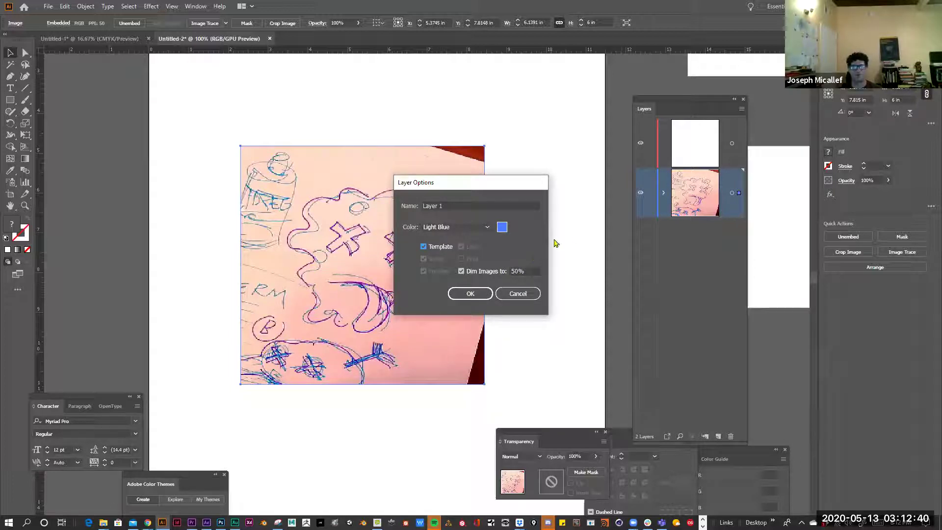
{"action": "left_click", "coordinate": [528, 270]}
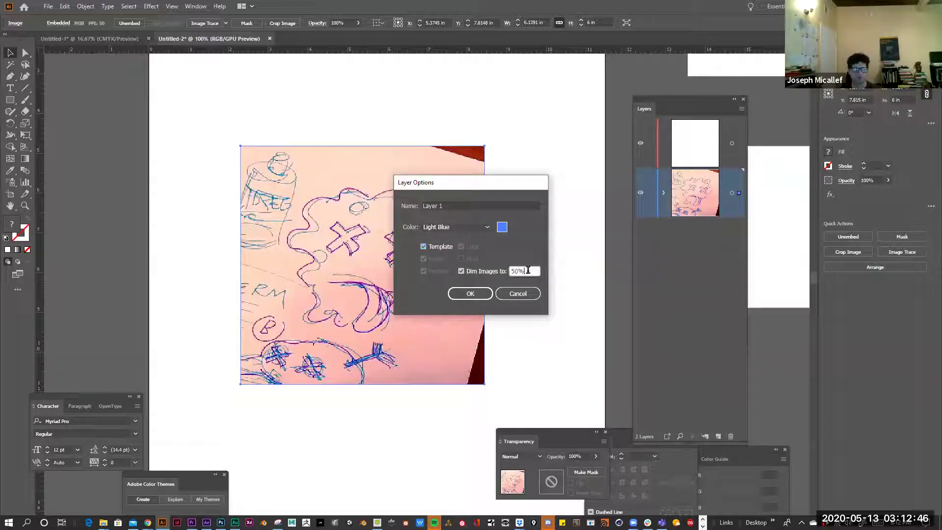
{"action": "double_click", "coordinate": [516, 271]}
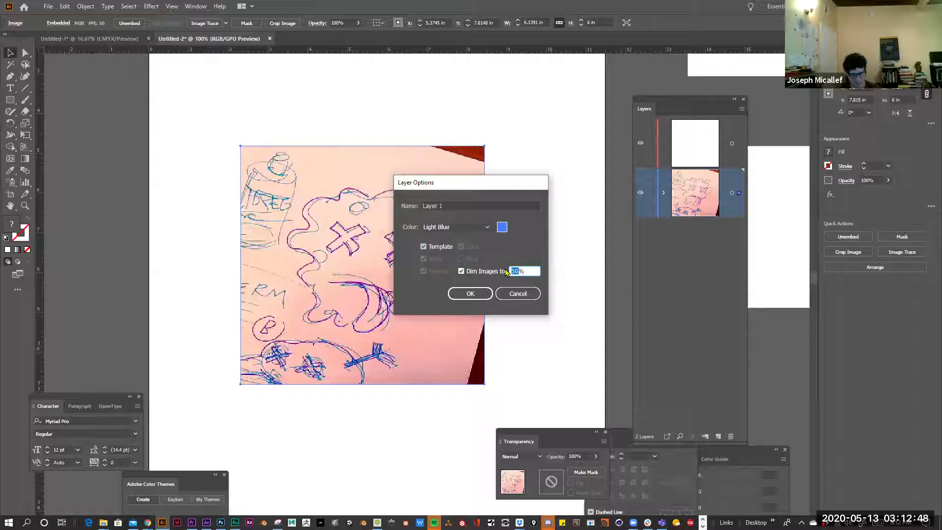
{"action": "type", "text": "70"}
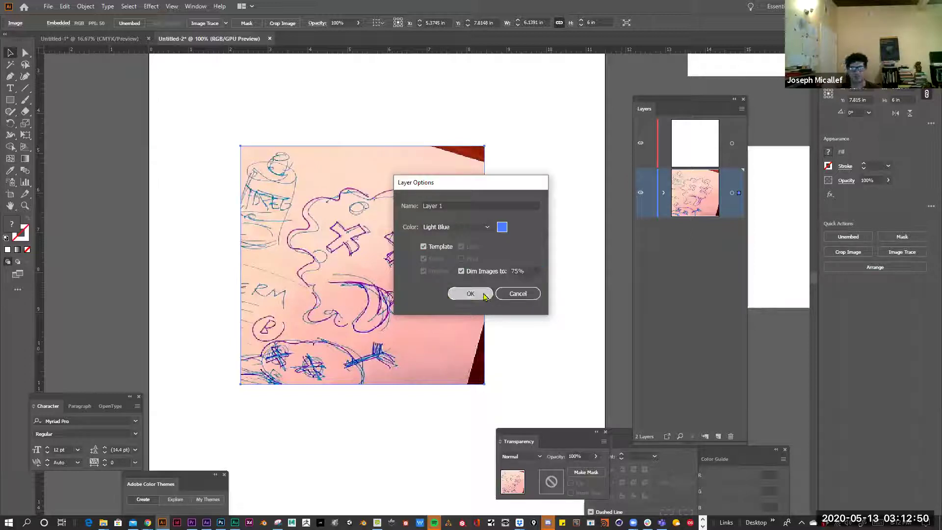
{"action": "left_click", "coordinate": [470, 294]}
{"action": "left_click", "coordinate": [541, 264]}
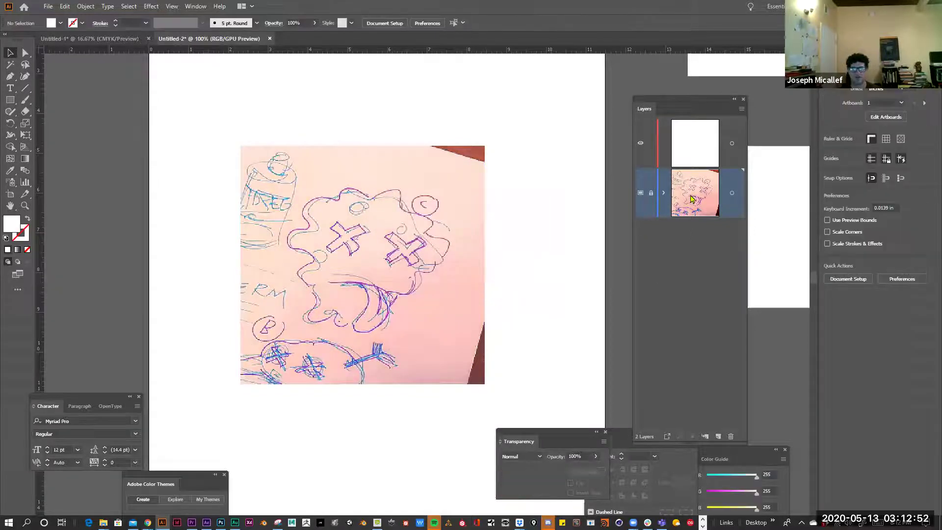
Set the template layer's image dimming to 10%.
{"action": "double_click", "coordinate": [692, 199]}
{"action": "left_click", "coordinate": [525, 272]}
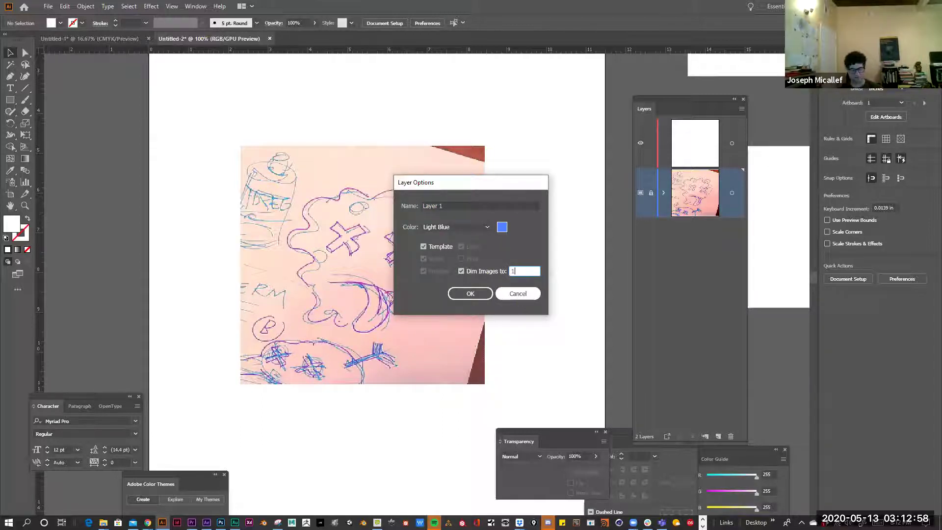
{"action": "type", "text": "1"}
{"action": "left_click", "coordinate": [470, 294]}
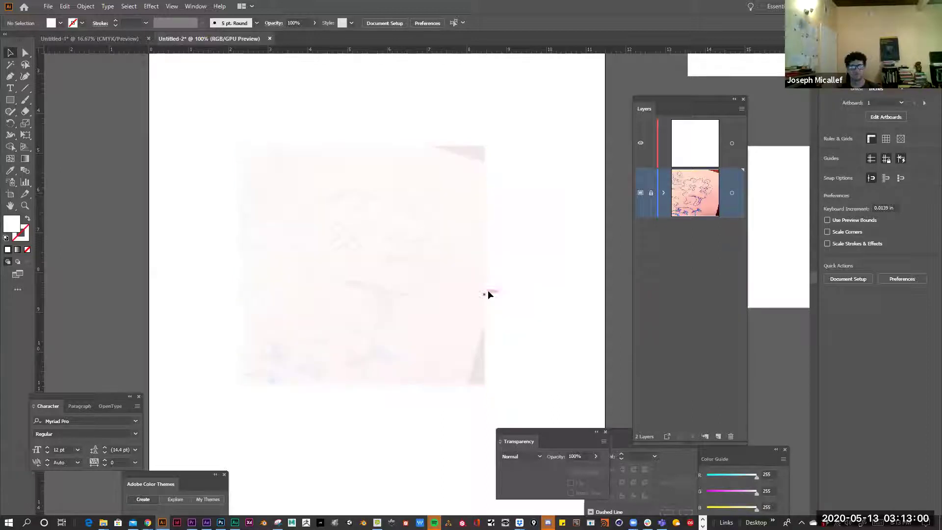
Set the template layer's image dimming to 30%.
{"action": "double_click", "coordinate": [699, 203]}
{"action": "left_click", "coordinate": [528, 271]}
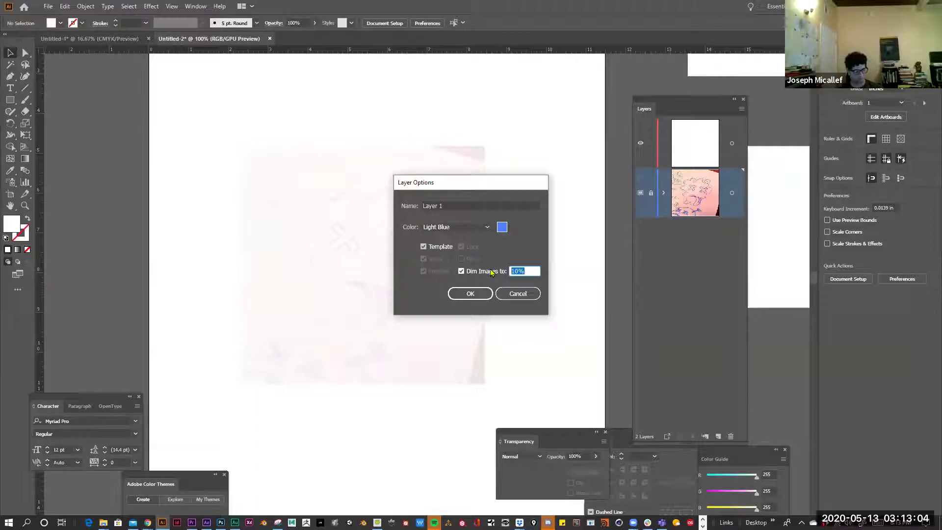
{"action": "type", "text": "30"}
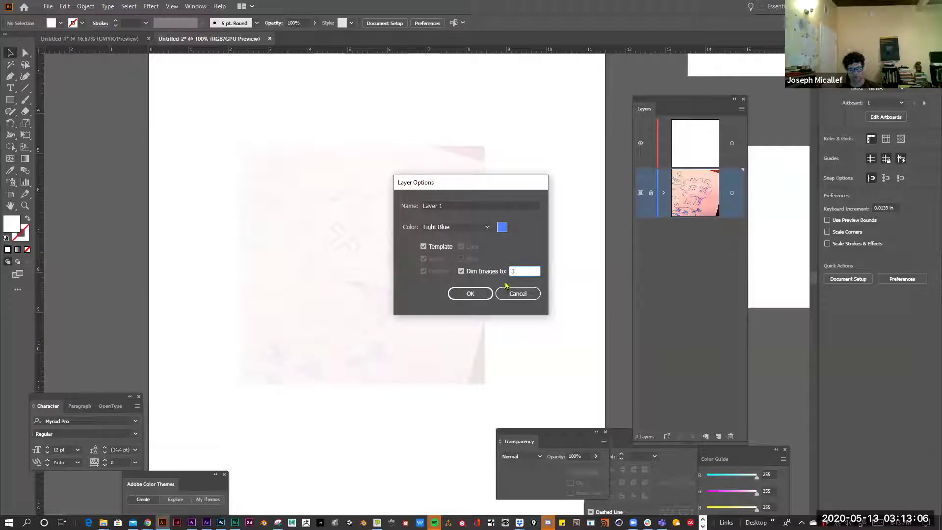
{"action": "left_click", "coordinate": [469, 293]}
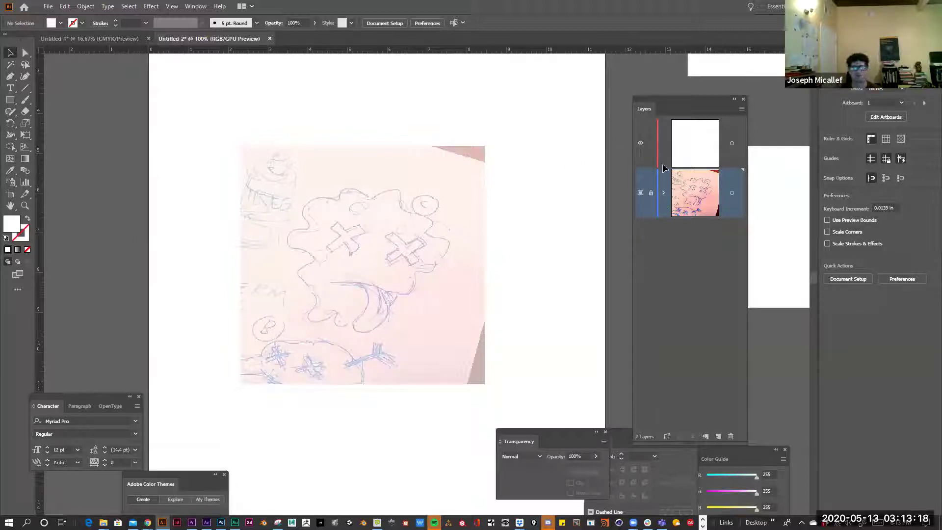
On the empty upper layer, trace the germ's left edge with the Curvature tool, from its upper-left bump down to the lower-left lobe.
{"action": "left_click", "coordinate": [418, 260]}
{"action": "scroll", "coordinate": [385, 204], "scroll_direction": "down", "scroll_amount": 2}
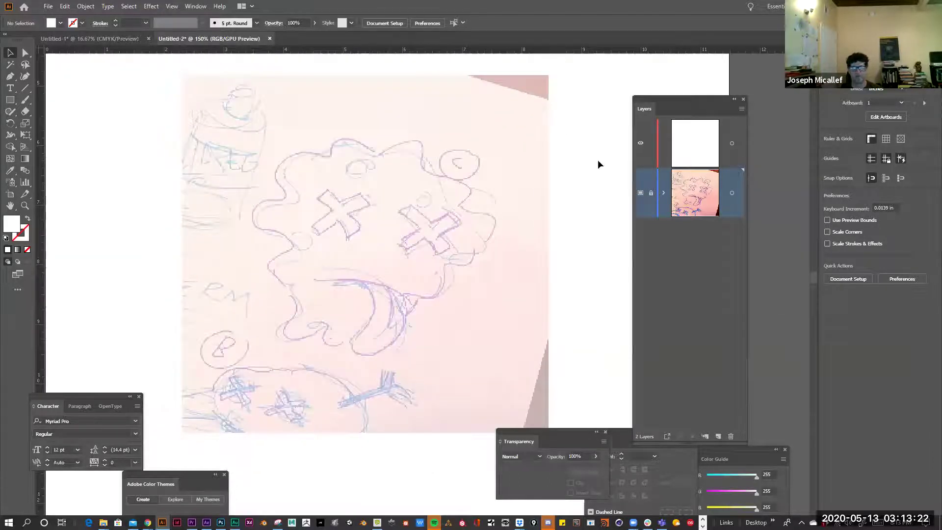
{"action": "left_click", "coordinate": [679, 150]}
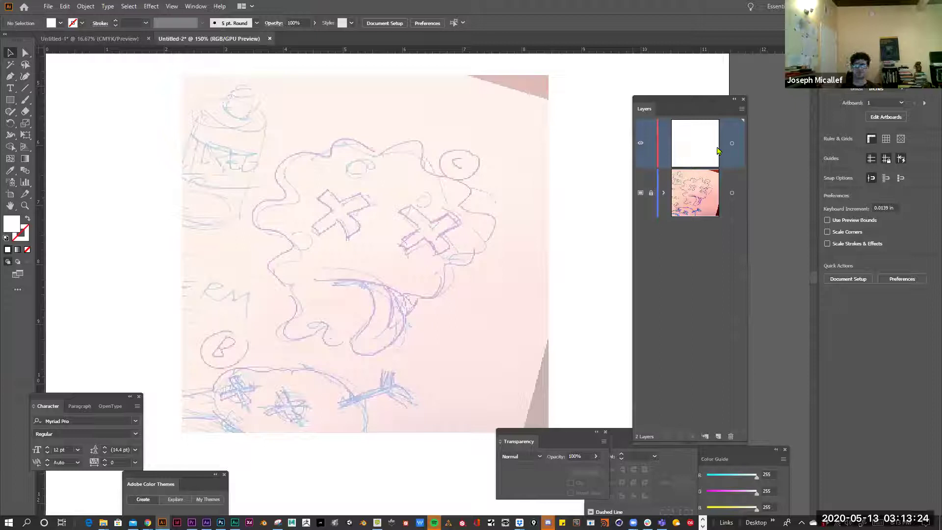
{"action": "left_click", "coordinate": [26, 78]}
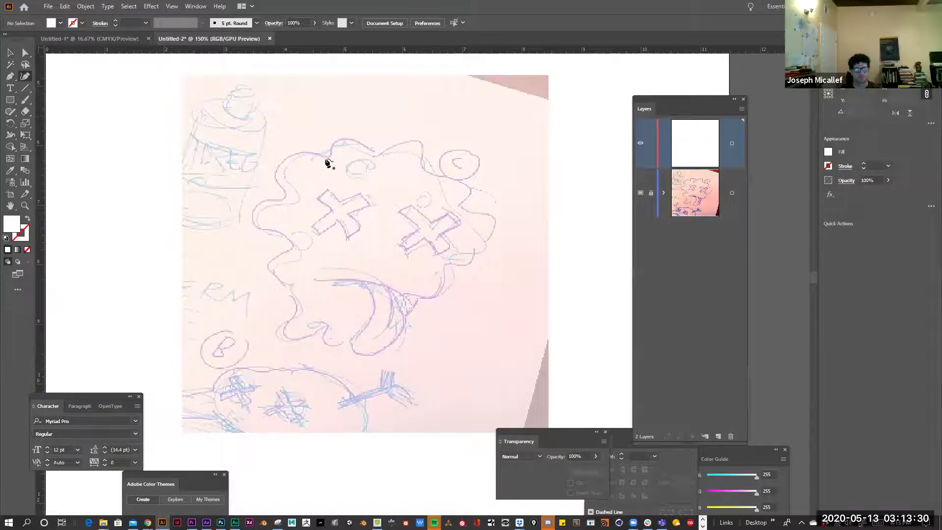
{"action": "left_click", "coordinate": [326, 159]}
{"action": "left_click", "coordinate": [284, 159]}
{"action": "left_click", "coordinate": [287, 195]}
{"action": "left_click", "coordinate": [253, 205]}
{"action": "left_click", "coordinate": [261, 227]}
{"action": "left_click", "coordinate": [292, 243]}
{"action": "left_click", "coordinate": [265, 262]}
{"action": "left_click", "coordinate": [289, 287]}
{"action": "left_click", "coordinate": [297, 306]}
{"action": "left_click", "coordinate": [282, 333]}
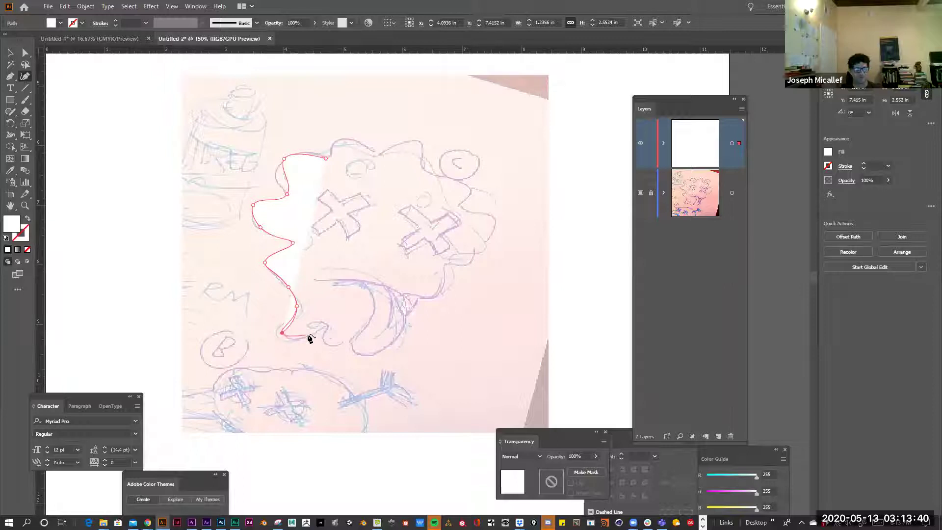
{"action": "left_click", "coordinate": [308, 334]}
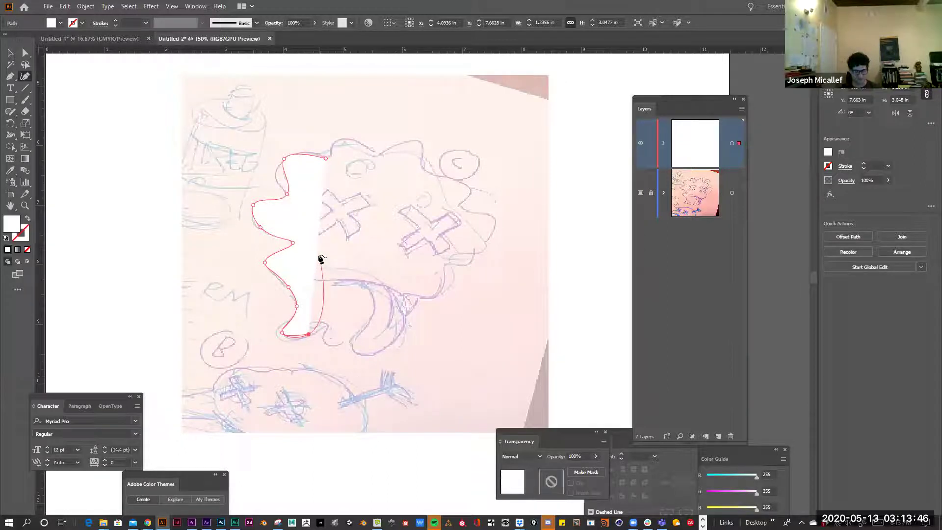
Remove the fill from the traced path and give it a white stroke.
{"action": "key", "text": "slash"}
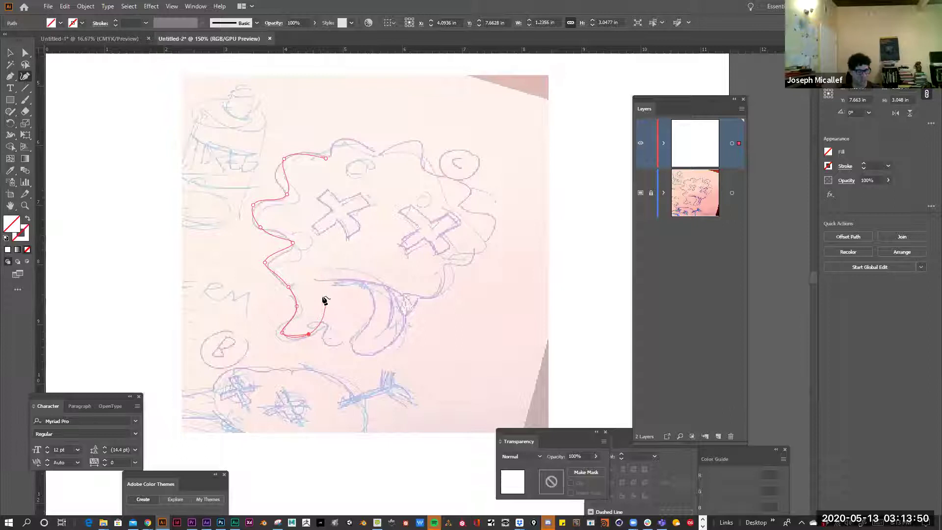
{"action": "double_click", "coordinate": [25, 242]}
{"action": "left_click", "coordinate": [565, 191]}
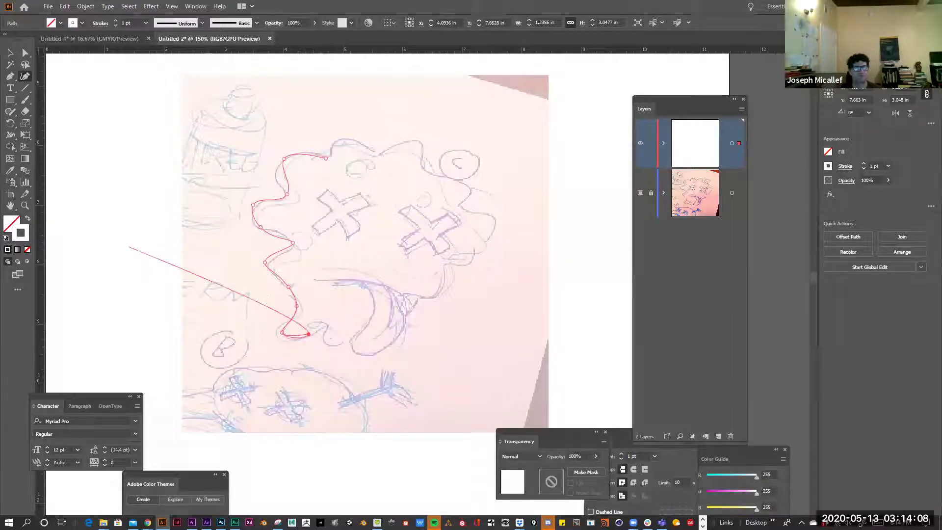
{"action": "key", "text": "Escape"}
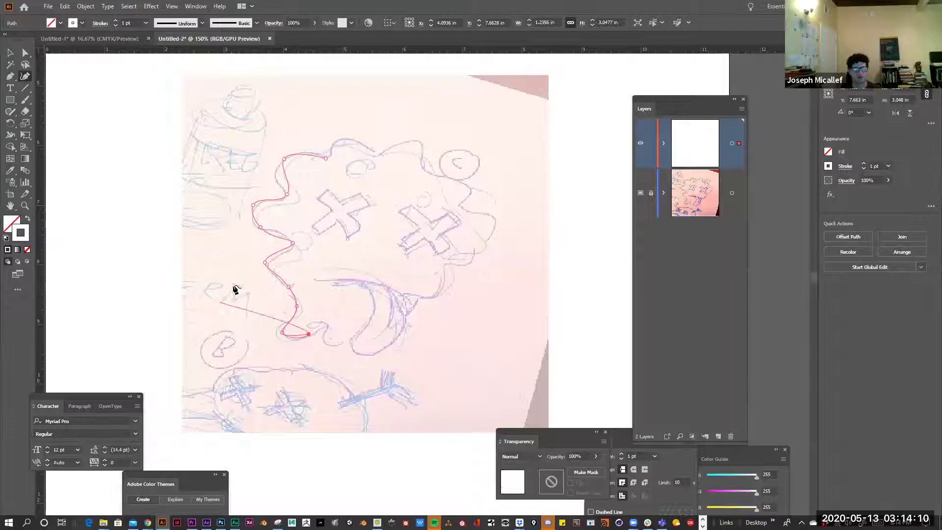
Change the traced path's stroke to black and set its weight to 2 pt.
{"action": "double_click", "coordinate": [21, 236]}
{"action": "type", "text": "ef0303"}
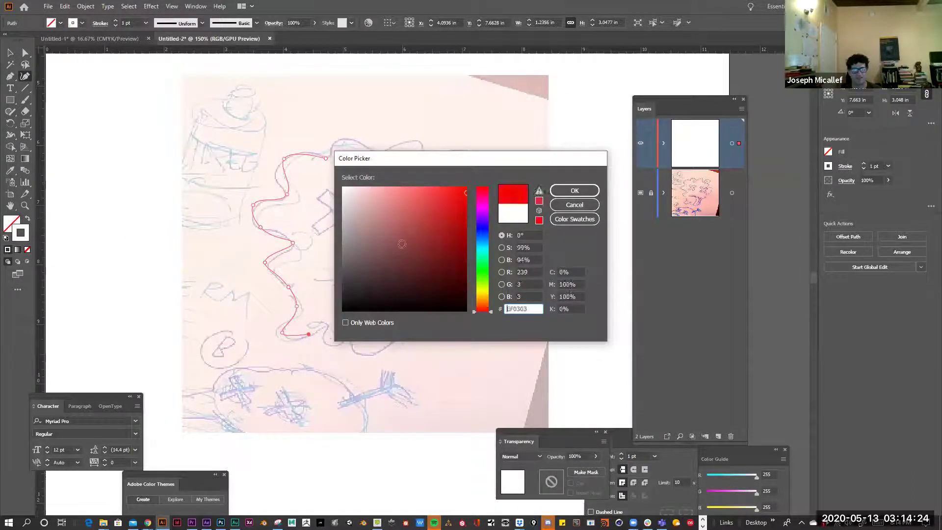
{"action": "left_click", "coordinate": [575, 191]}
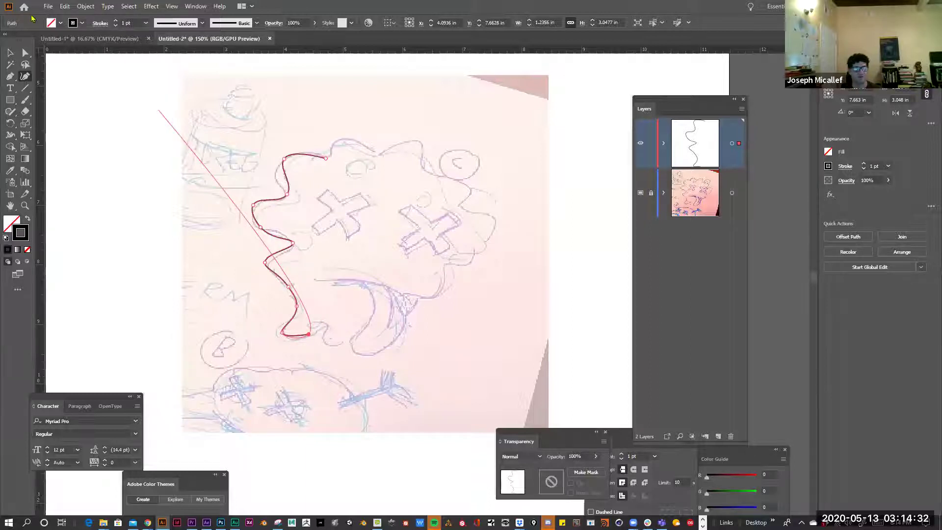
{"action": "left_click", "coordinate": [116, 21]}
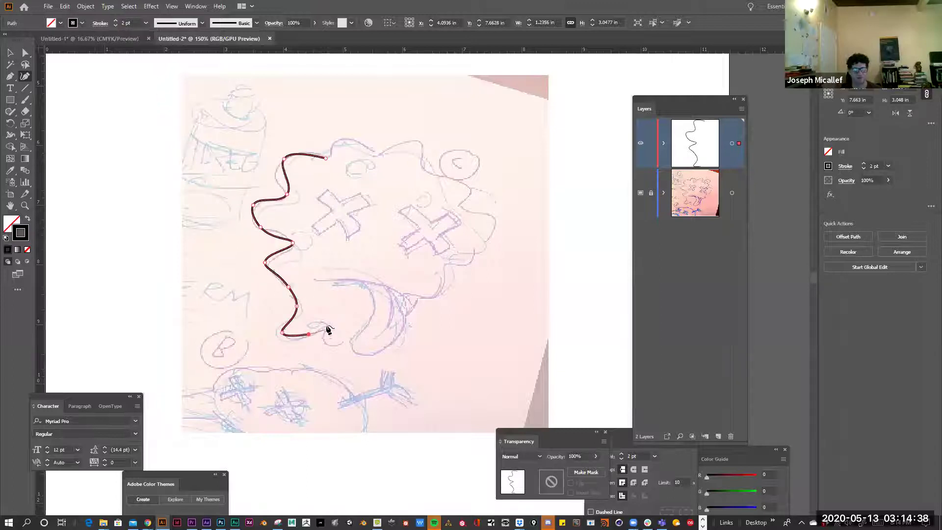
Continue the open outline from its lower-left end along the germ's bottom edge, around the tongue, to the right cheek.
{"action": "left_click", "coordinate": [310, 334]}
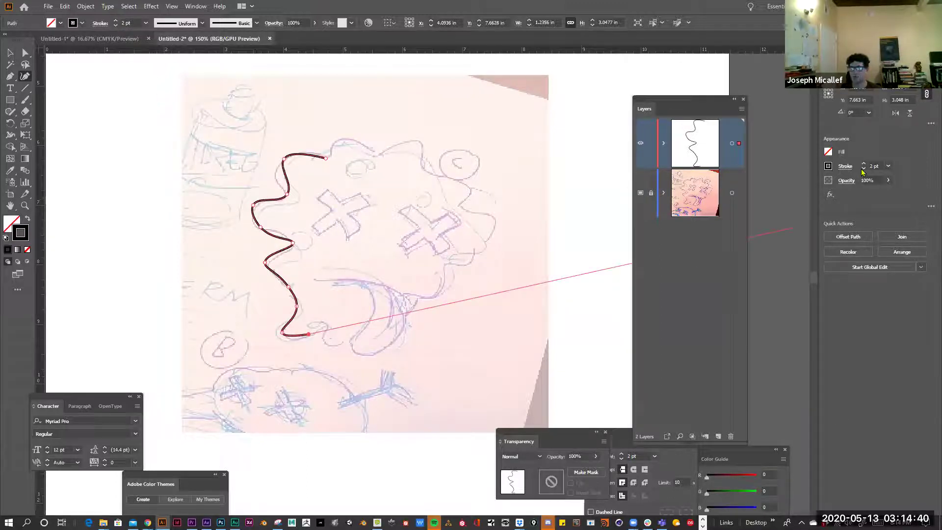
{"action": "left_click", "coordinate": [324, 326]}
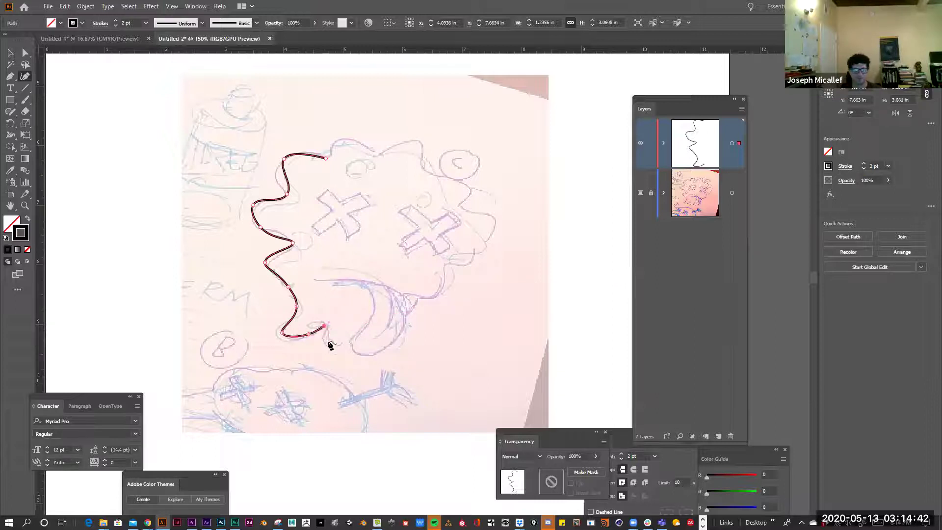
{"action": "left_click", "coordinate": [327, 344]}
{"action": "left_click", "coordinate": [349, 346]}
{"action": "left_click", "coordinate": [371, 352]}
{"action": "left_click", "coordinate": [415, 296]}
{"action": "left_click", "coordinate": [436, 297]}
Trace the germ's wavy right side and top, closing the outline at its starting point.
{"action": "left_click", "coordinate": [453, 265]}
{"action": "left_click", "coordinate": [480, 249]}
{"action": "left_click", "coordinate": [498, 222]}
{"action": "left_click", "coordinate": [460, 206]}
{"action": "left_click", "coordinate": [472, 183]}
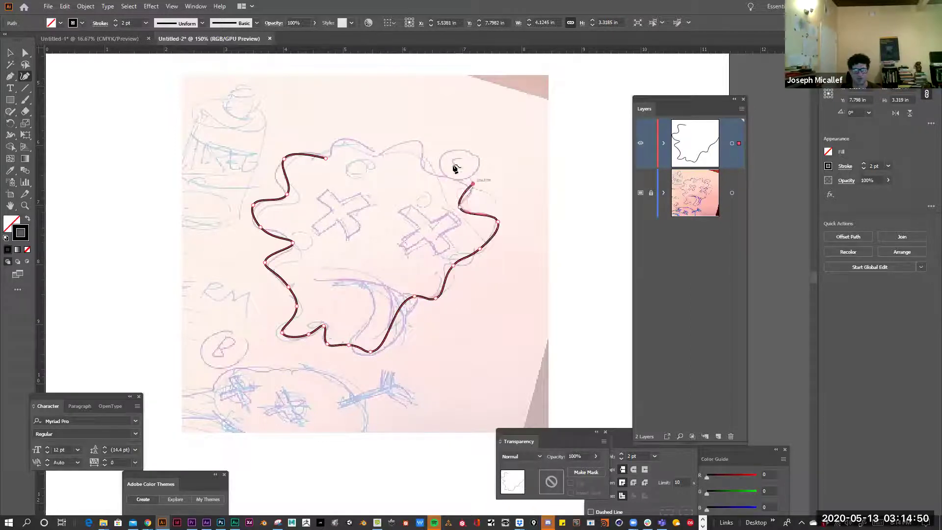
{"action": "left_click", "coordinate": [425, 171]}
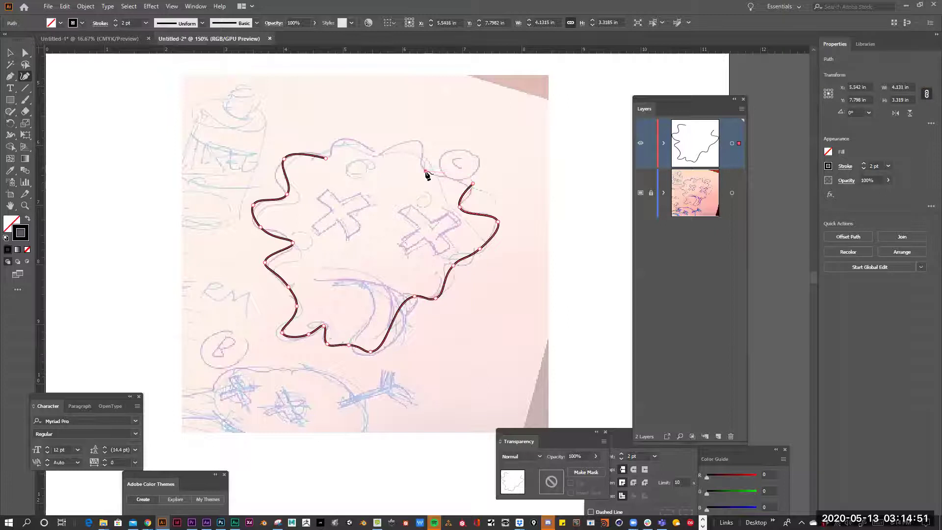
{"action": "left_click", "coordinate": [421, 140]}
{"action": "left_click", "coordinate": [376, 153]}
{"action": "left_click", "coordinate": [338, 137]}
{"action": "left_click", "coordinate": [326, 158]}
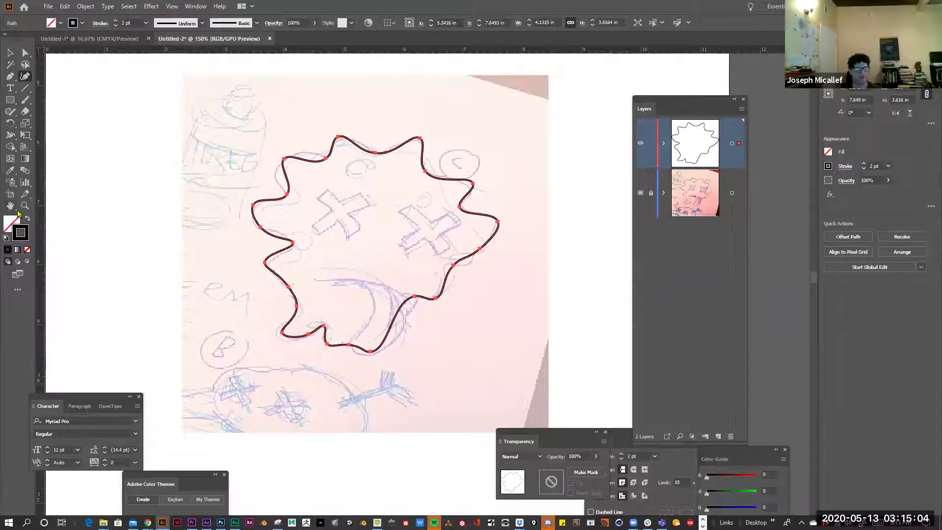
Make the fill active, switch to the CamShop camera view of the keyboard, and return to Illustrator.
{"action": "left_click", "coordinate": [11, 228]}
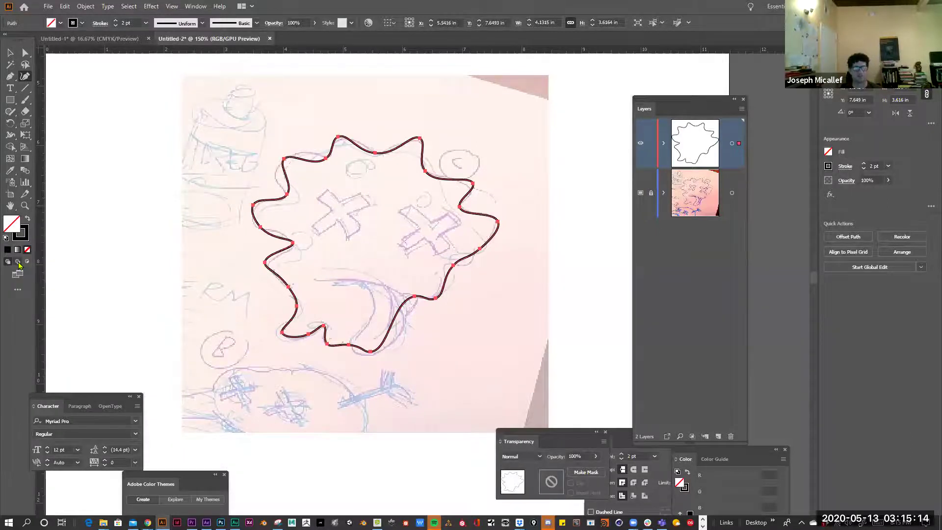
{"action": "key", "text": "alt+Tab"}
{"action": "key", "text": "alt+Tab"}
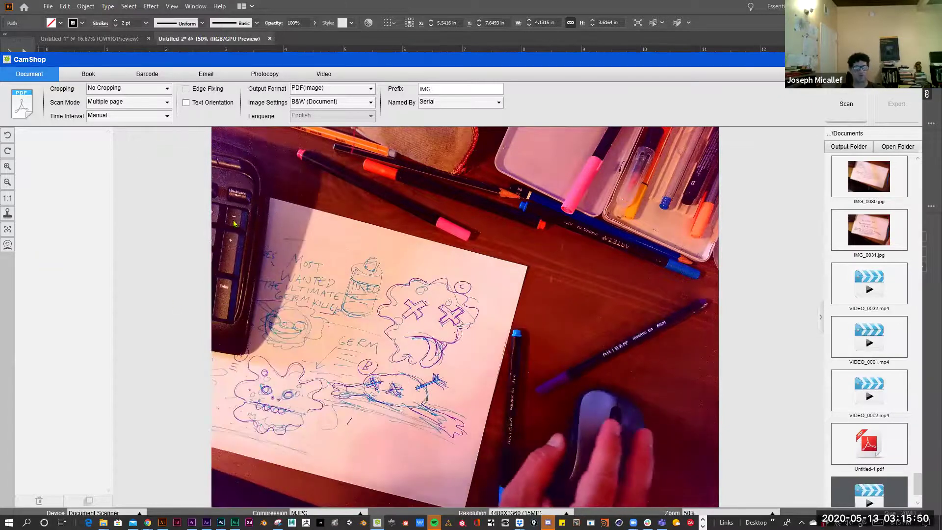
{"action": "key", "text": "alt+Tab"}
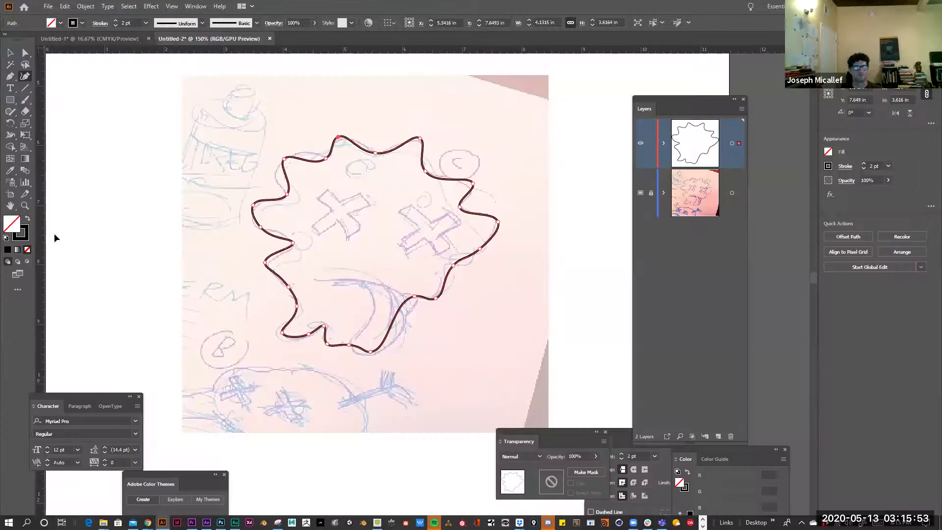
Remove the stroke from the closed germ outline and keep the whole path selected.
{"action": "left_click", "coordinate": [20, 234]}
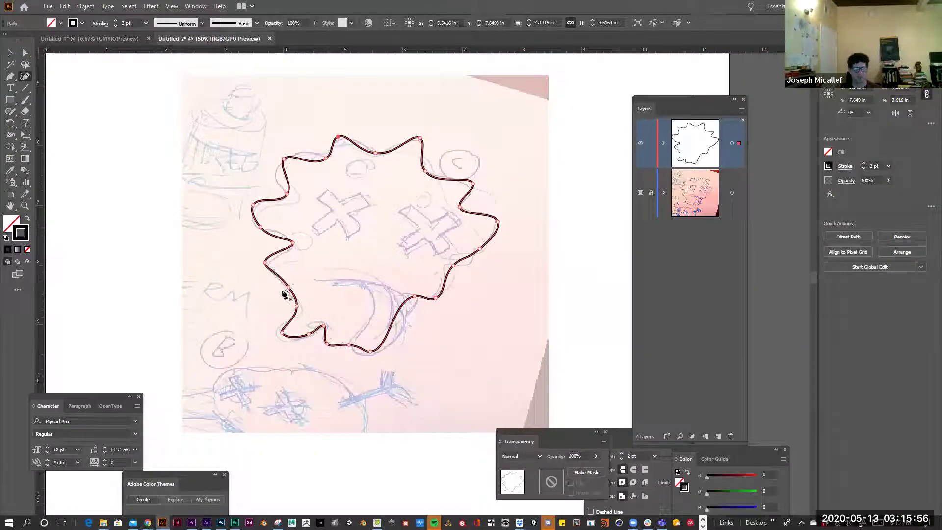
{"action": "key", "text": "slash"}
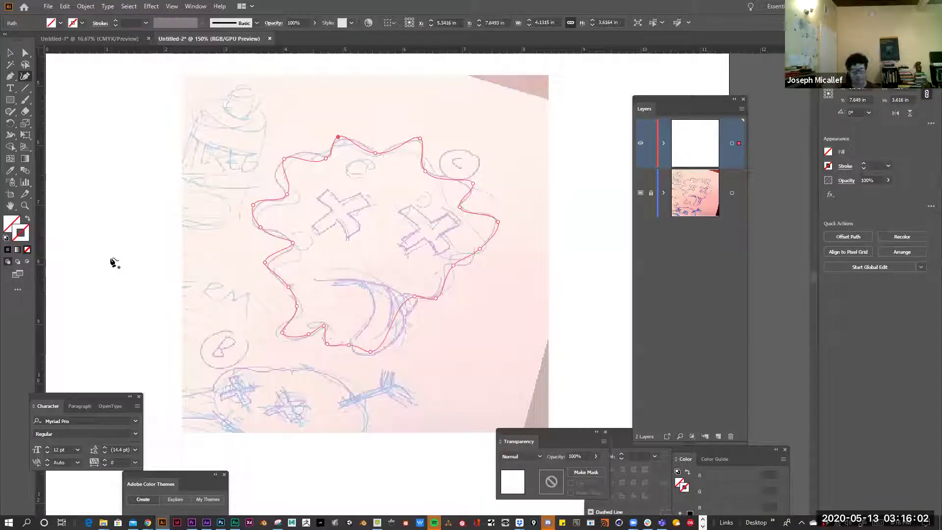
{"action": "key", "text": "ctrl+a"}
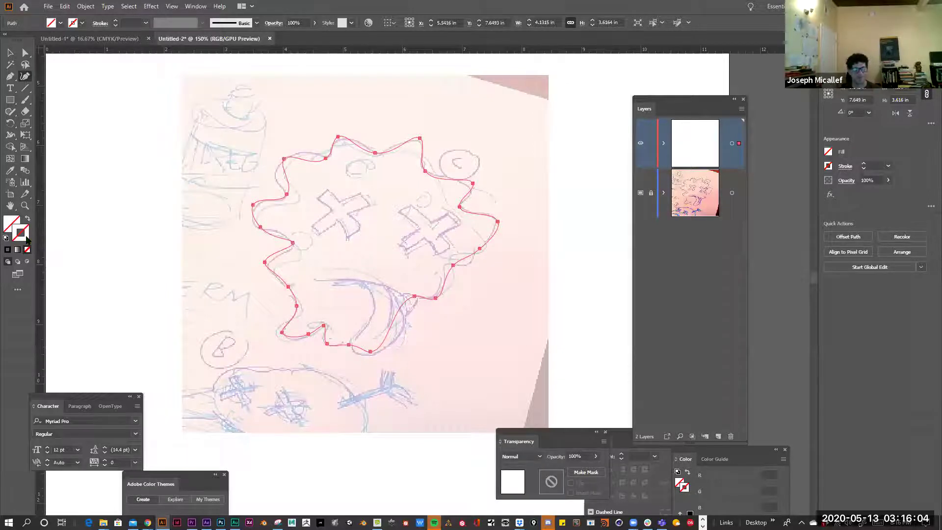
Try a solid black stroke on the germ outline, then undo it.
{"action": "left_click", "coordinate": [7, 253]}
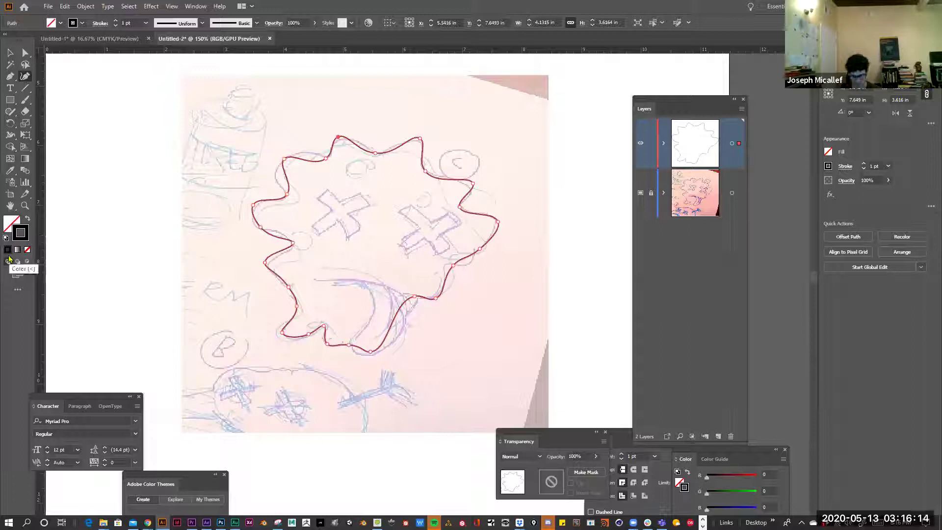
{"action": "key", "text": "ctrl+z"}
{"action": "key", "text": "ctrl+shift+z"}
{"action": "key", "text": "ctrl+z"}
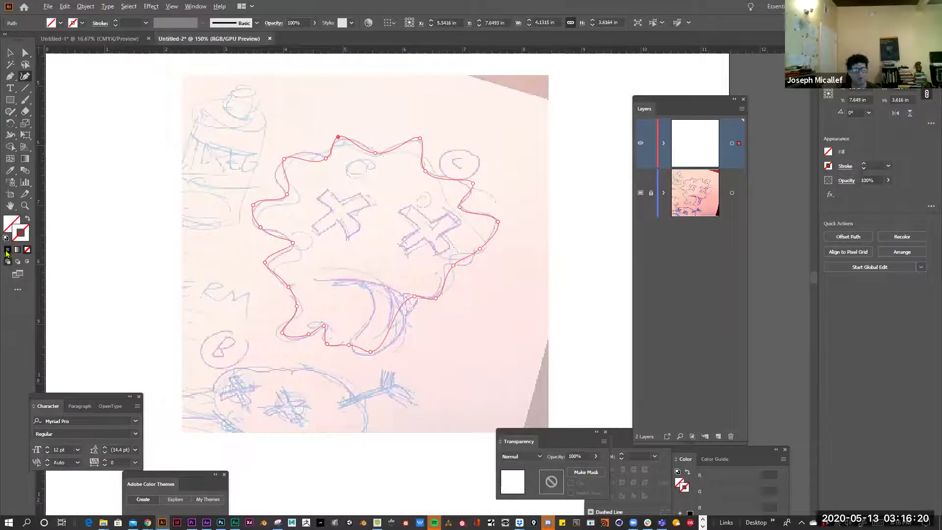
Bring up the CamShop camera view of the keyboard again and return to Illustrator.
{"action": "key", "text": "alt+Tab"}
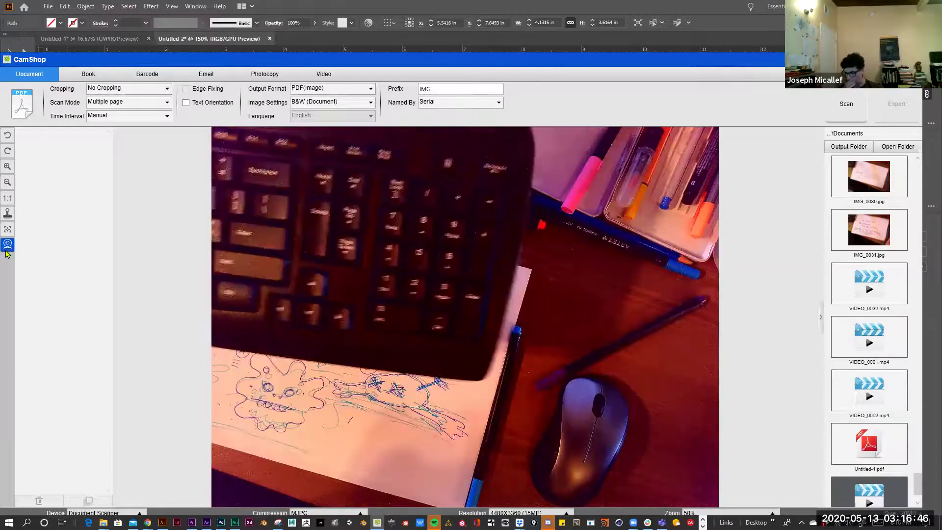
{"action": "key", "text": "alt+Tab"}
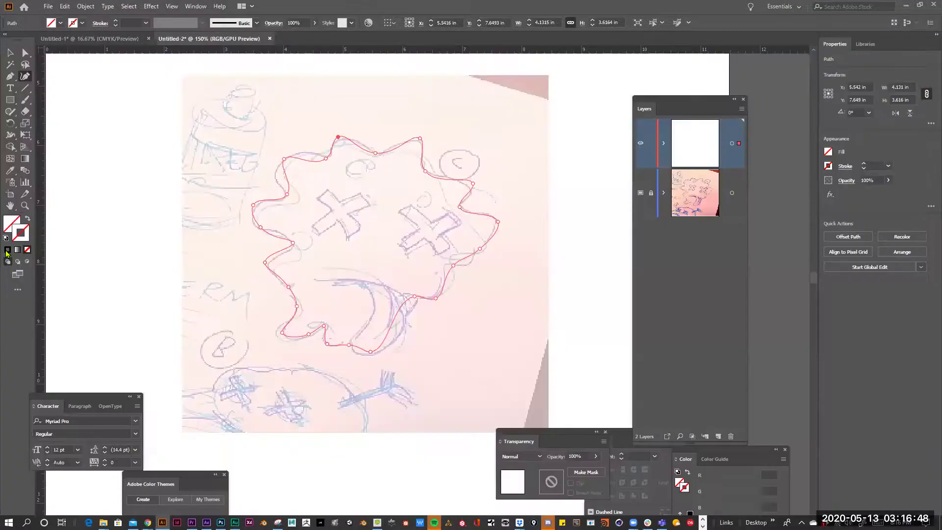
Reapply a solid black 1 pt stroke to the germ outline, undoing and redoing the change and ending with the stroke applied.
{"action": "left_click", "coordinate": [7, 254]}
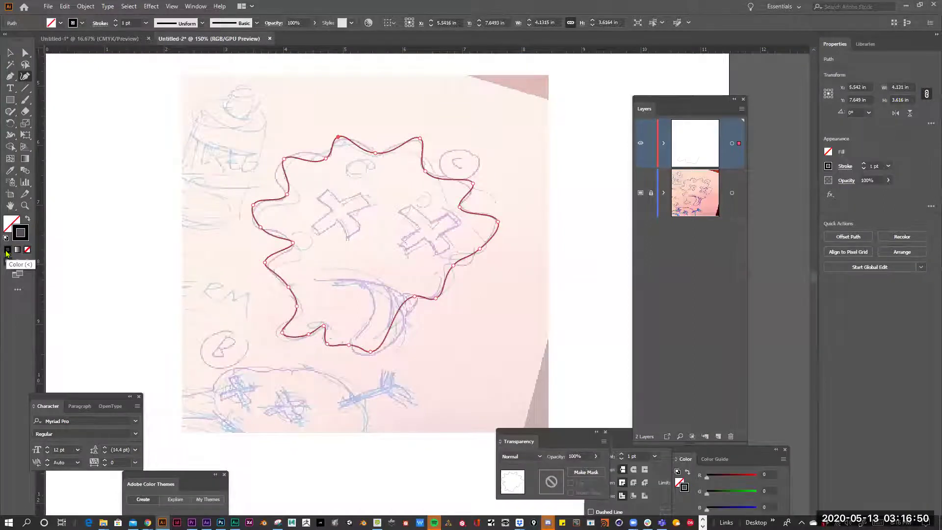
{"action": "key", "text": "ctrl+z"}
{"action": "key", "text": "ctrl+shift+z"}
{"action": "key", "text": "ctrl+z"}
{"action": "key", "text": "ctrl+shift+z"}
{"action": "key", "text": "ctrl+z"}
{"action": "key", "text": "ctrl+shift+z"}
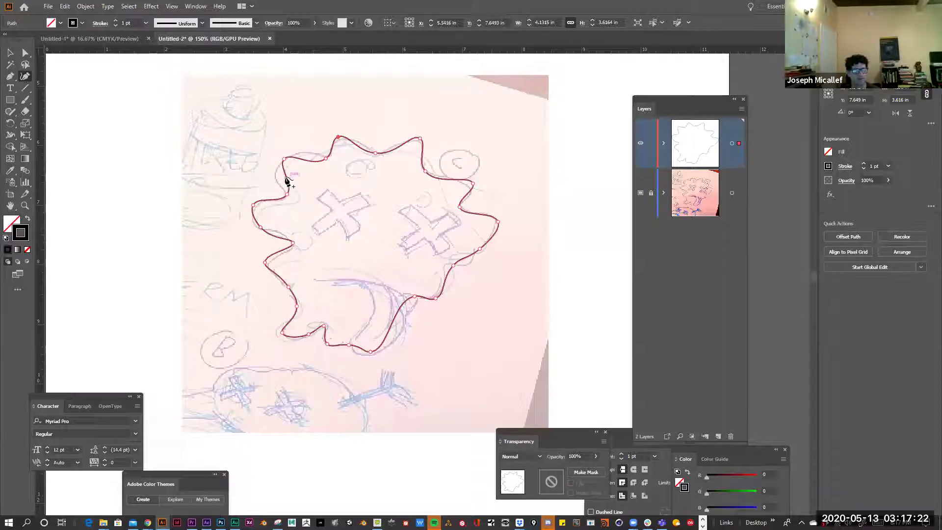
Shift the outline slightly with Direct Selection and reposition anchor points on its left side to reshape the upper-left bumps.
{"action": "key", "text": "a"}
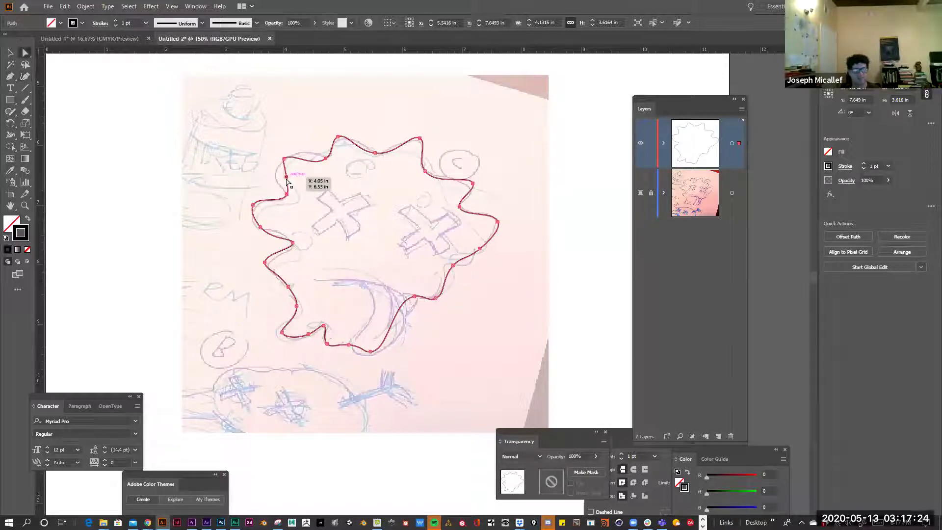
{"action": "left_click", "coordinate": [286, 181]}
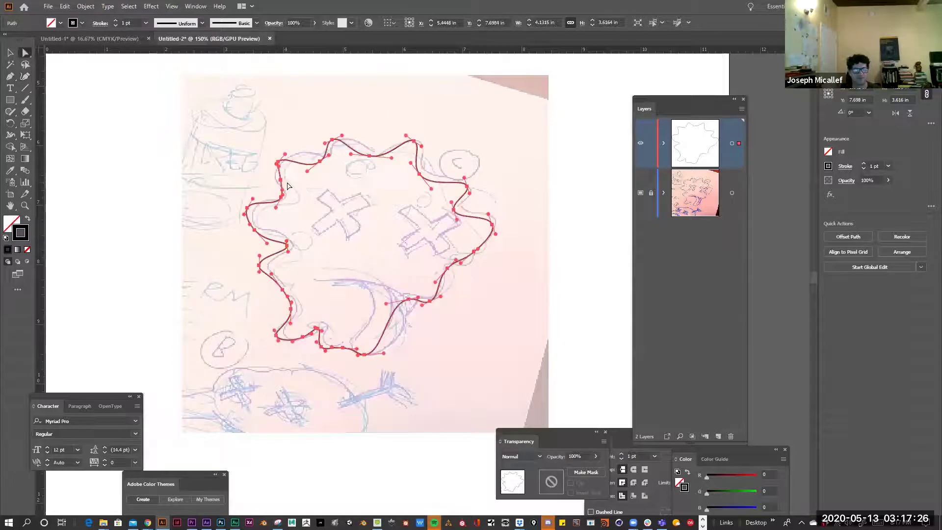
{"action": "left_click", "coordinate": [297, 184]}
{"action": "left_click_drag", "start_coordinate": [284, 184], "coordinate": [254, 212]}
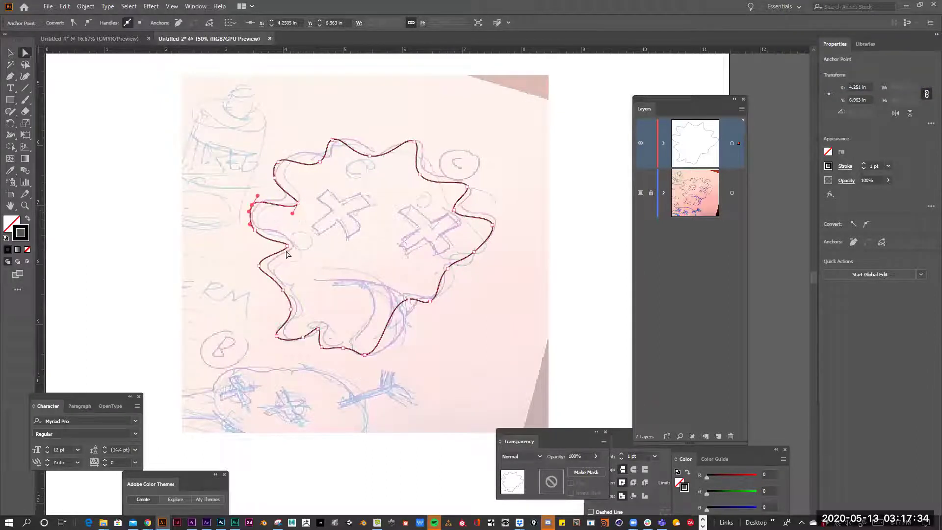
Add an anchor point with the Pen tool on the lower edge of the outline's left bump.
{"action": "key", "text": "p"}
{"action": "left_click", "coordinate": [272, 240]}
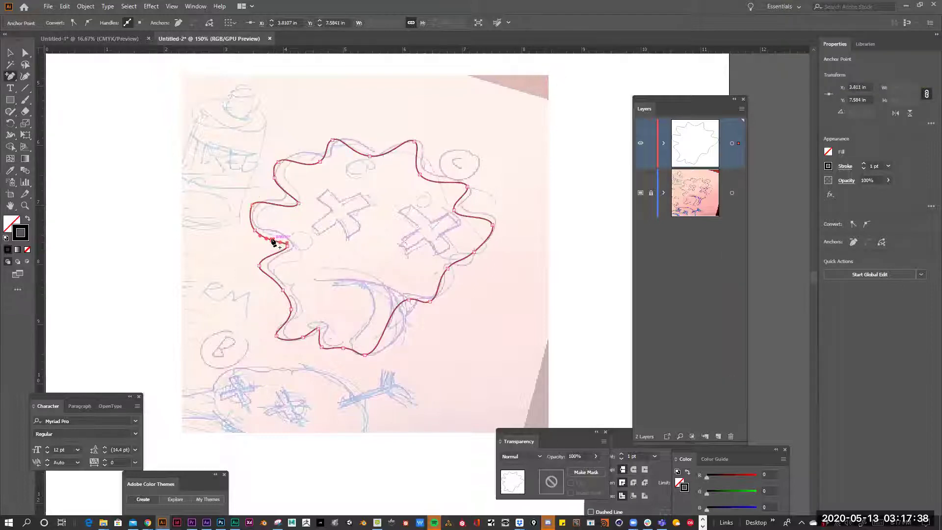
Raise the new anchor point on the left bump's lower edge toward the sketch line with Direct Selection.
{"action": "key", "text": "a"}
{"action": "left_click_drag", "start_coordinate": [271, 241], "coordinate": [279, 238]}
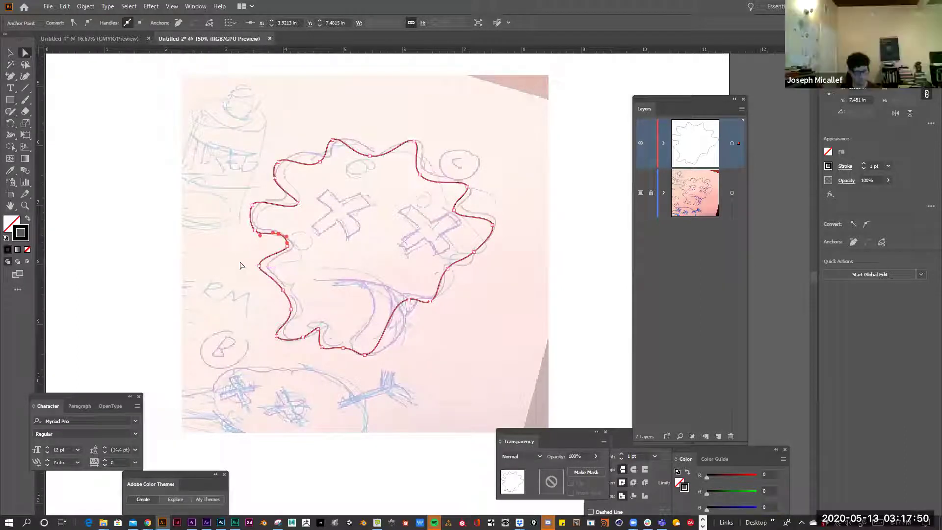
{"action": "key", "text": "c"}
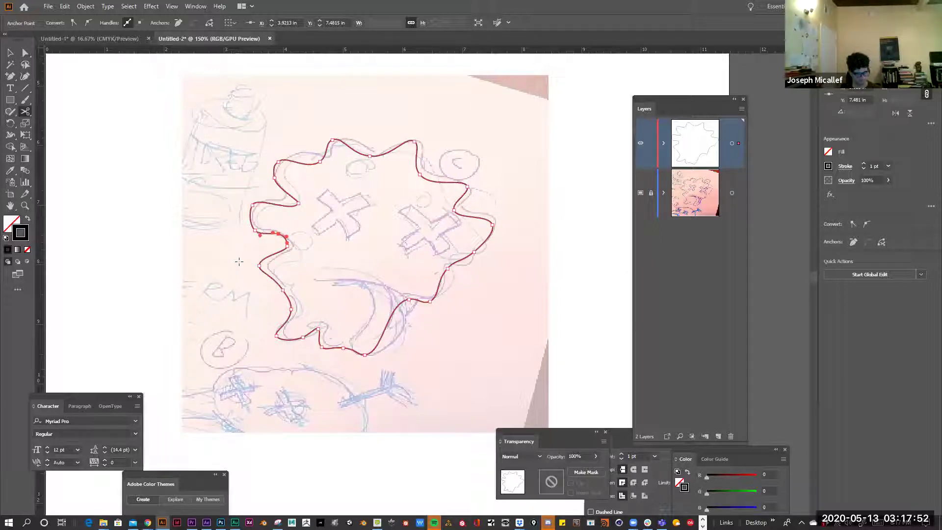
{"action": "key", "text": "shift+c"}
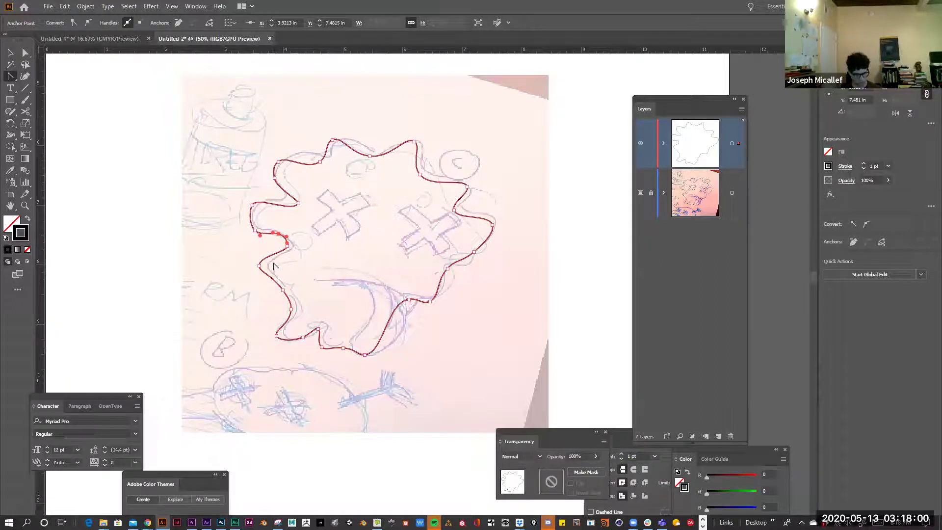
{"action": "key", "text": "a"}
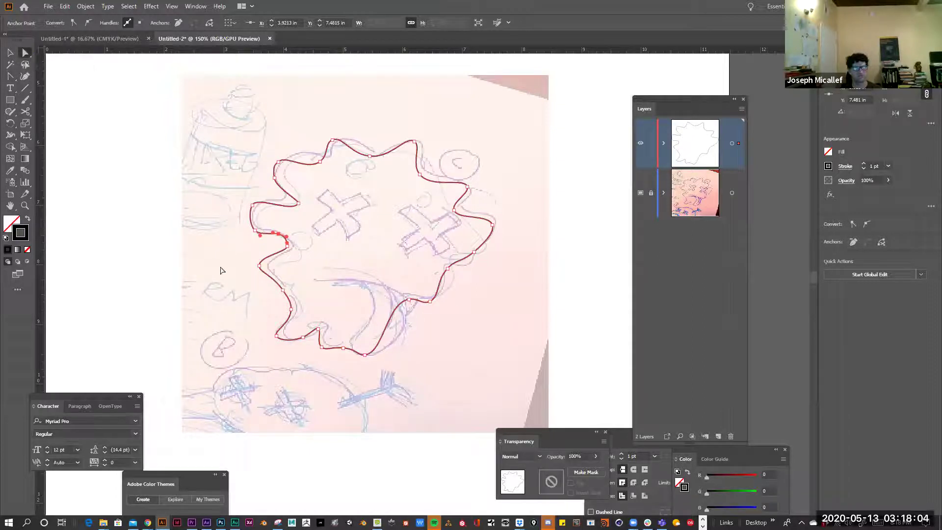
Turn the sharp notch between the two upper-left bumps into a smooth curve by adjusting its anchor point's direction handles.
{"action": "left_click", "coordinate": [286, 257]}
{"action": "left_click", "coordinate": [298, 202]}
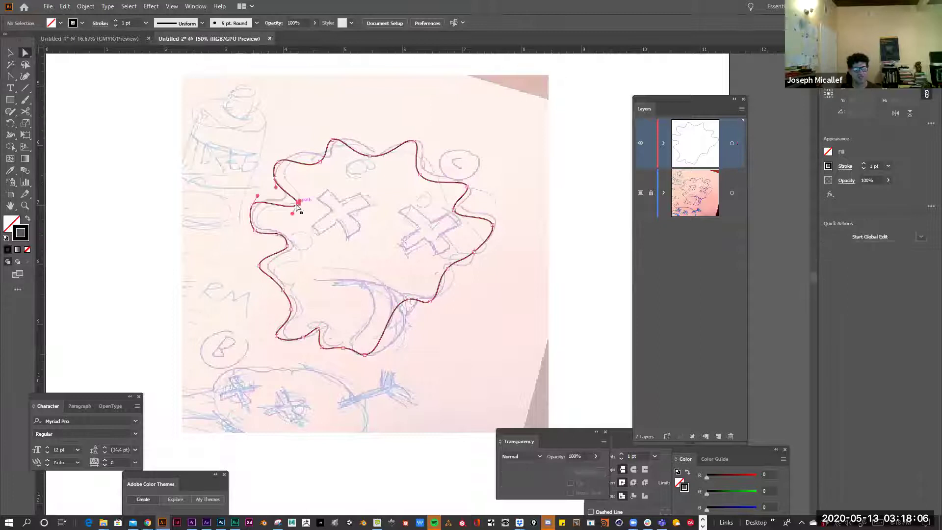
{"action": "left_click_drag", "start_coordinate": [291, 207], "coordinate": [304, 195]}
{"action": "key", "text": "ctrl+equal"}
{"action": "key", "text": "ctrl+equal"}
{"action": "left_click_drag", "start_coordinate": [551, 335], "coordinate": [281, 226]}
{"action": "left_click_drag", "start_coordinate": [439, 289], "coordinate": [408, 360]}
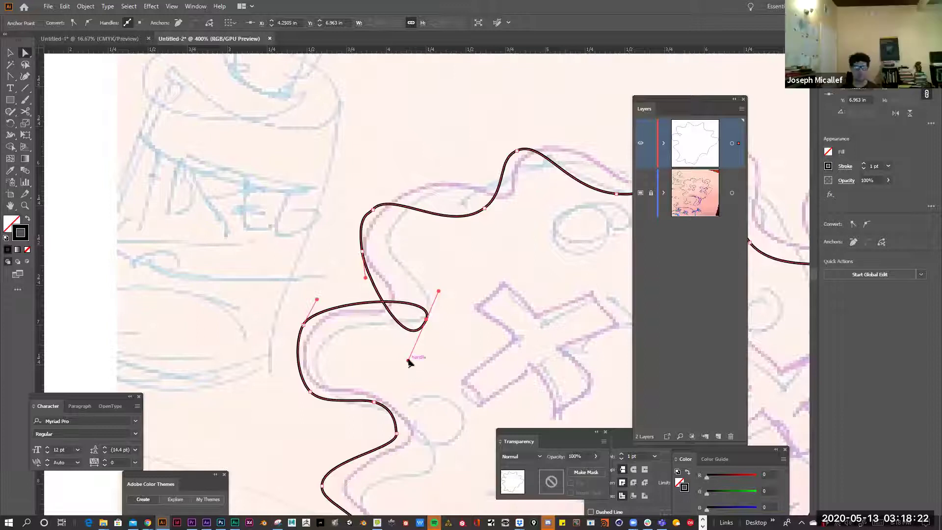
{"action": "left_click_drag", "start_coordinate": [409, 362], "coordinate": [454, 315]}
{"action": "left_click_drag", "start_coordinate": [451, 355], "coordinate": [438, 278]}
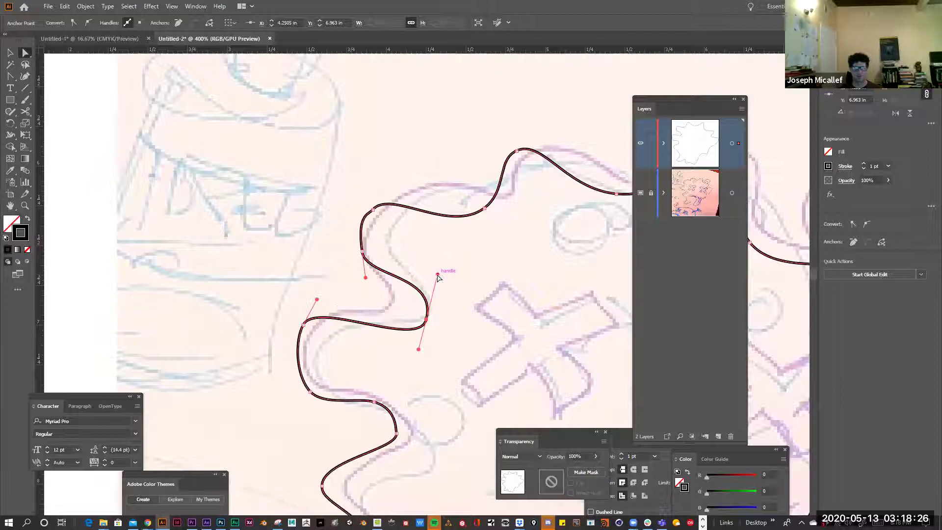
Smooth the kinked anchor point atop the upper-left bump by pulling out new handles with the Anchor Point tool and lengthening the right handle.
{"action": "mouse_move", "coordinate": [375, 210]}
{"action": "left_mouse_down"}
{"action": "mouse_move", "coordinate": [389, 204]}
{"action": "mouse_move", "coordinate": [365, 206]}
{"action": "left_mouse_up"}
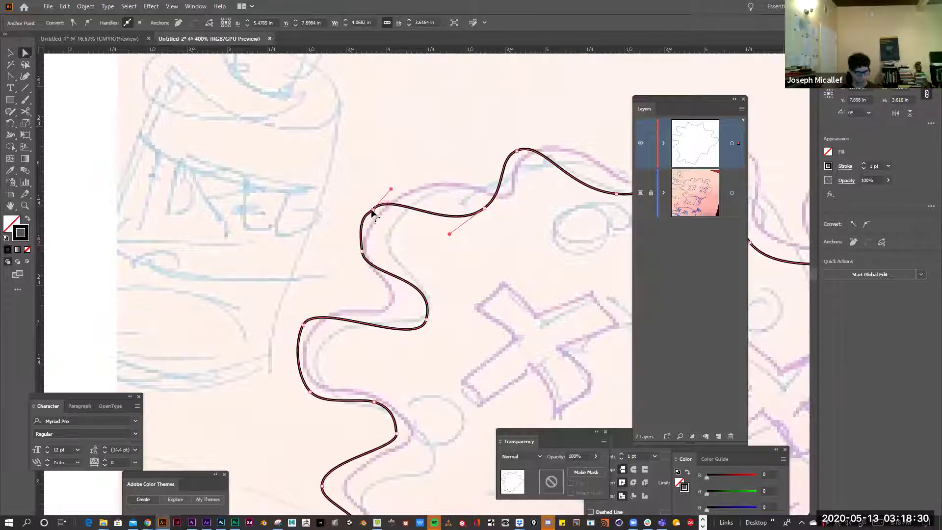
{"action": "key", "text": "ctrl+plus"}
{"action": "key", "text": "ctrl+plus"}
{"action": "key", "text": "ctrl+plus"}
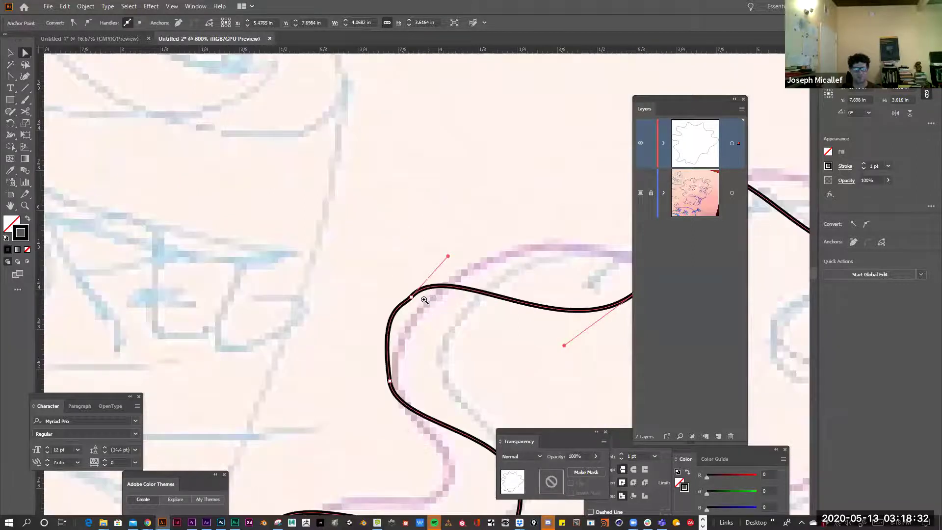
{"action": "key", "text": "ctrl+plus"}
{"action": "key", "text": "ctrl+plus"}
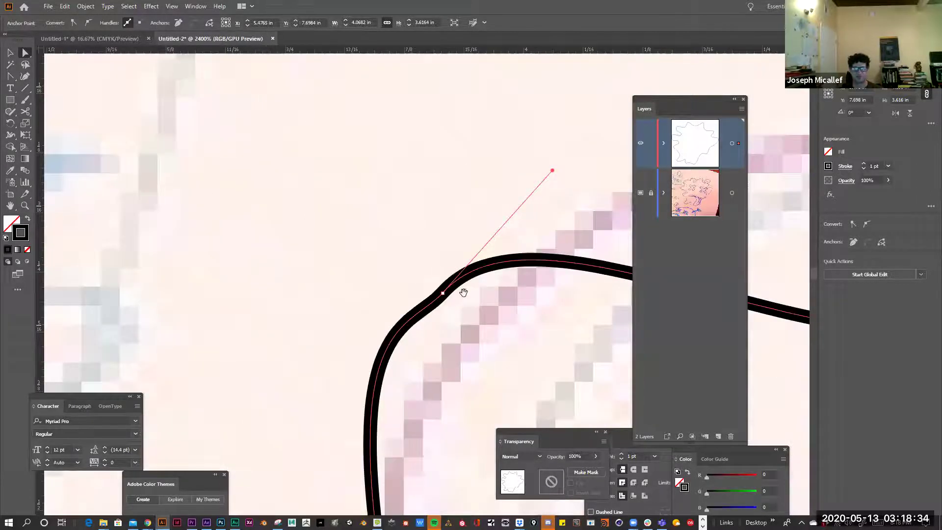
{"action": "key", "text": "ctrl+plus"}
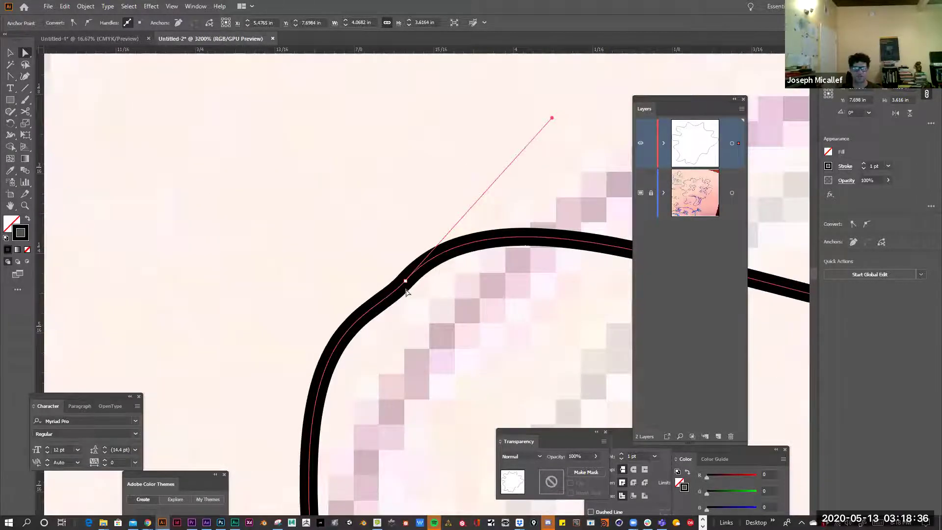
{"action": "key", "text": "ctrl+minus"}
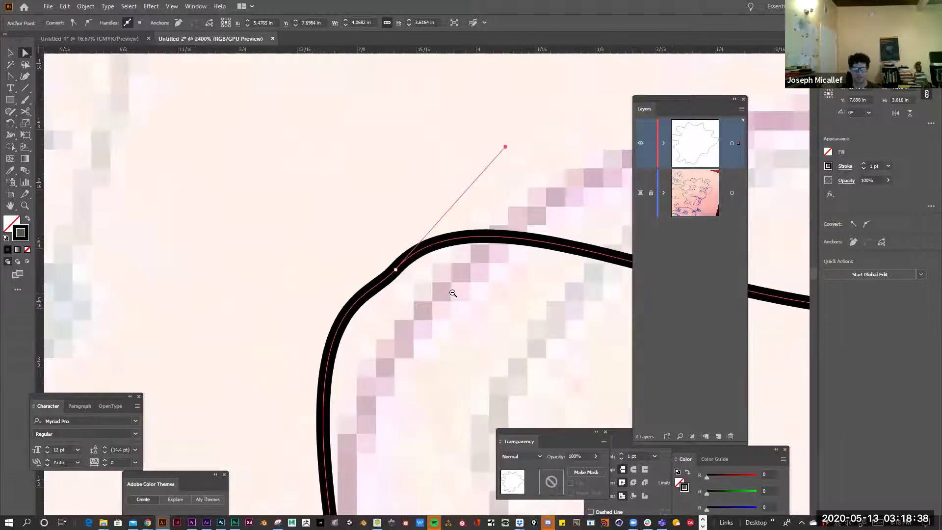
{"action": "key", "text": "ctrl+minus"}
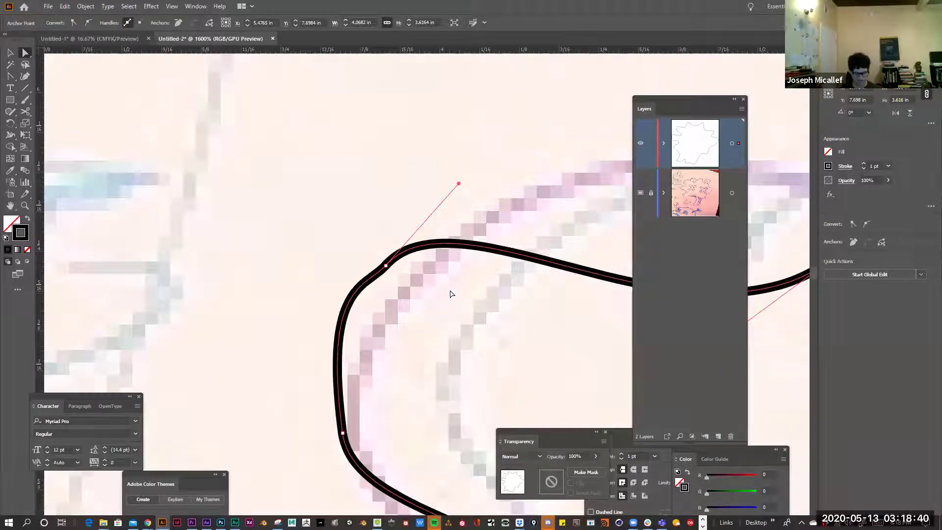
{"action": "key", "text": "p"}
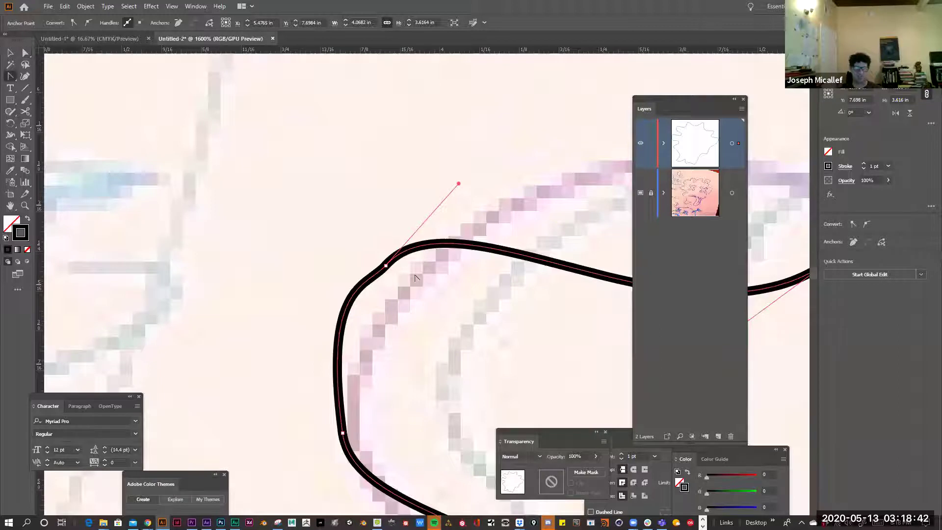
{"action": "mouse_move", "coordinate": [386, 267]}
{"action": "left_mouse_down"}
{"action": "mouse_move", "coordinate": [351, 256]}
{"action": "mouse_move", "coordinate": [432, 238]}
{"action": "mouse_move", "coordinate": [469, 196]}
{"action": "mouse_move", "coordinate": [480, 226]}
{"action": "mouse_move", "coordinate": [429, 220]}
{"action": "mouse_move", "coordinate": [474, 185]}
{"action": "mouse_move", "coordinate": [505, 196]}
{"action": "mouse_move", "coordinate": [400, 194]}
{"action": "mouse_move", "coordinate": [322, 280]}
{"action": "mouse_move", "coordinate": [349, 308]}
{"action": "mouse_move", "coordinate": [338, 289]}
{"action": "left_mouse_up"}
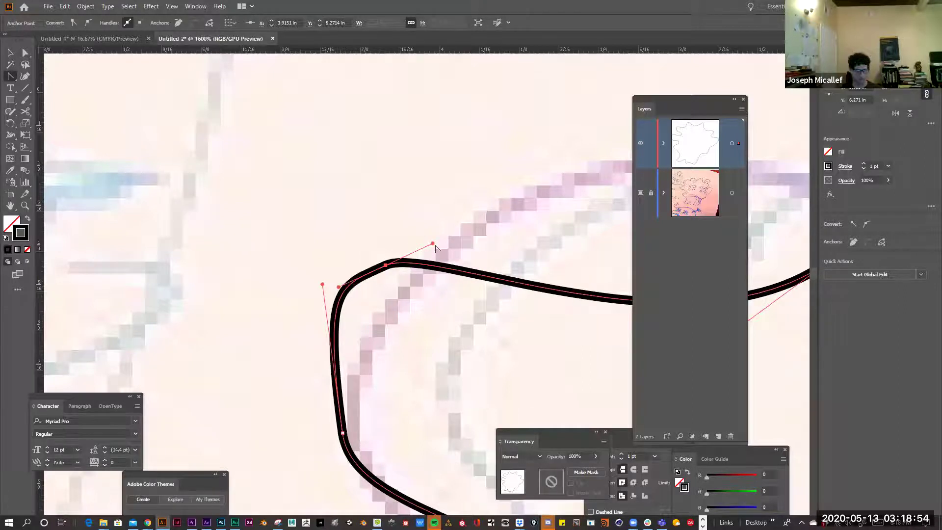
{"action": "key", "text": "a"}
{"action": "left_click_drag", "start_coordinate": [433, 244], "coordinate": [507, 187]}
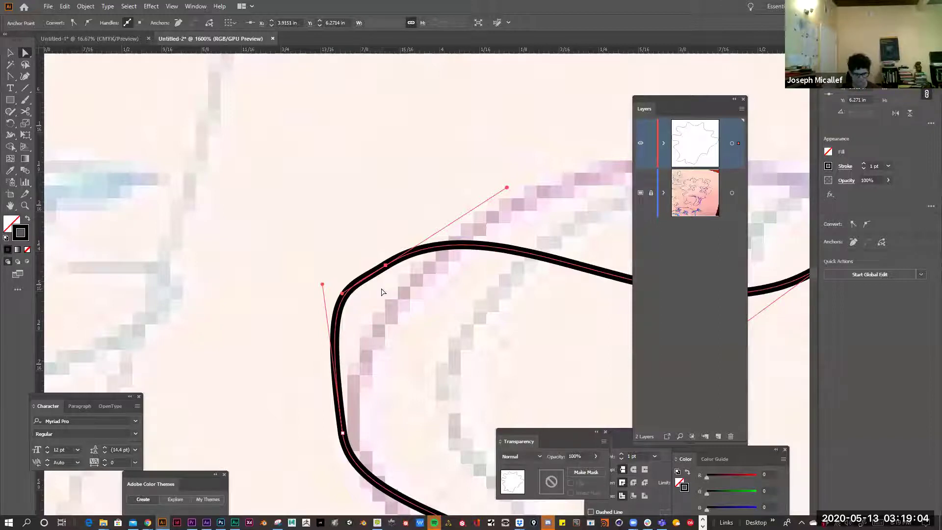
Switch to CamShop to show the live camera view of the keyboard, and return to Illustrator.
{"action": "key", "text": "alt+Tab"}
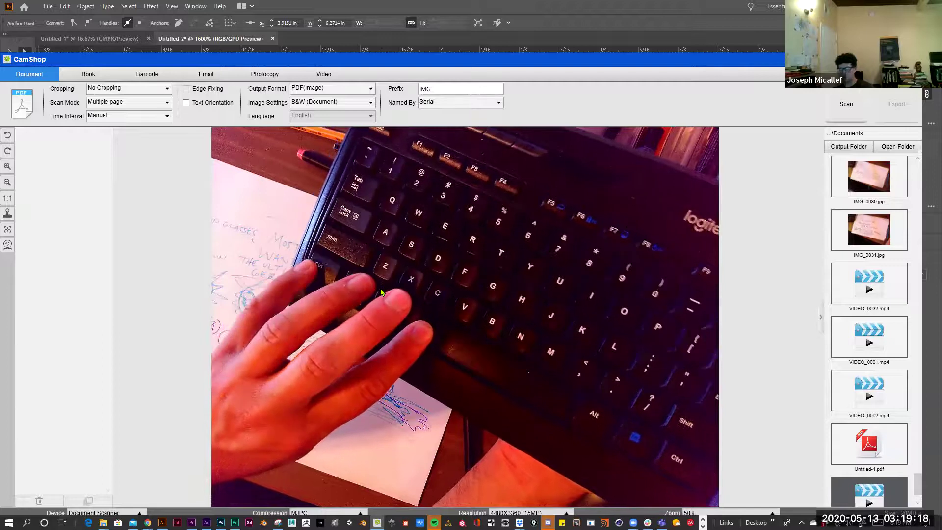
{"action": "left_click", "coordinate": [381, 292]}
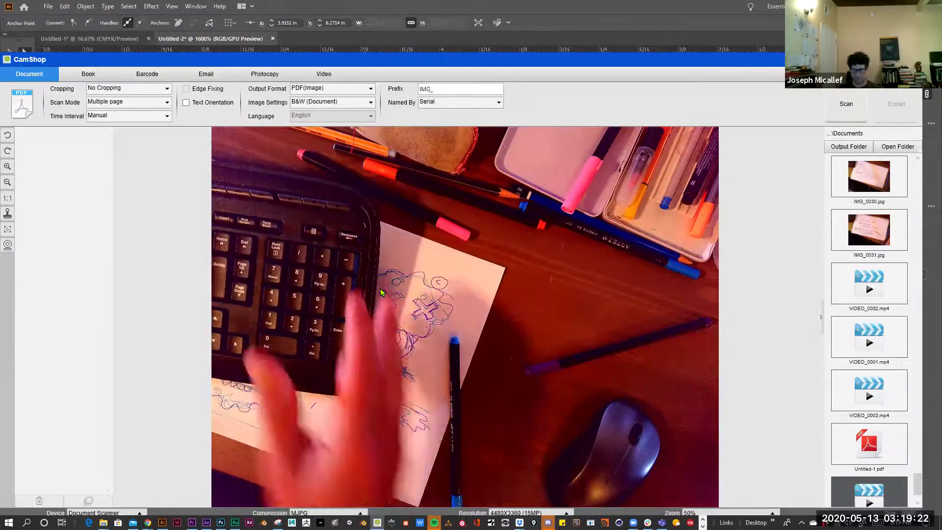
{"action": "key", "text": "alt+Tab"}
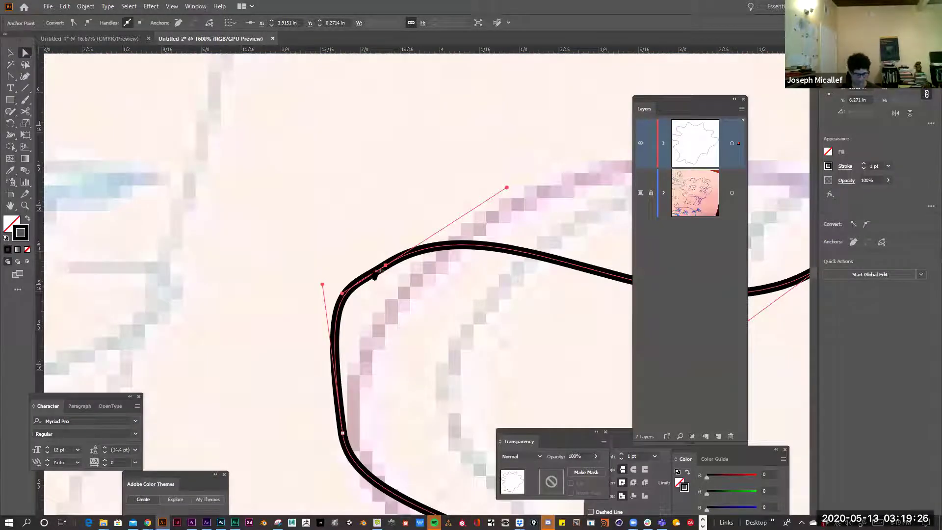
Examine the smoothed anchor point and its handles on the upper-left bump at several magnifications.
{"action": "left_click", "coordinate": [394, 262]}
{"action": "left_click", "coordinate": [403, 272]}
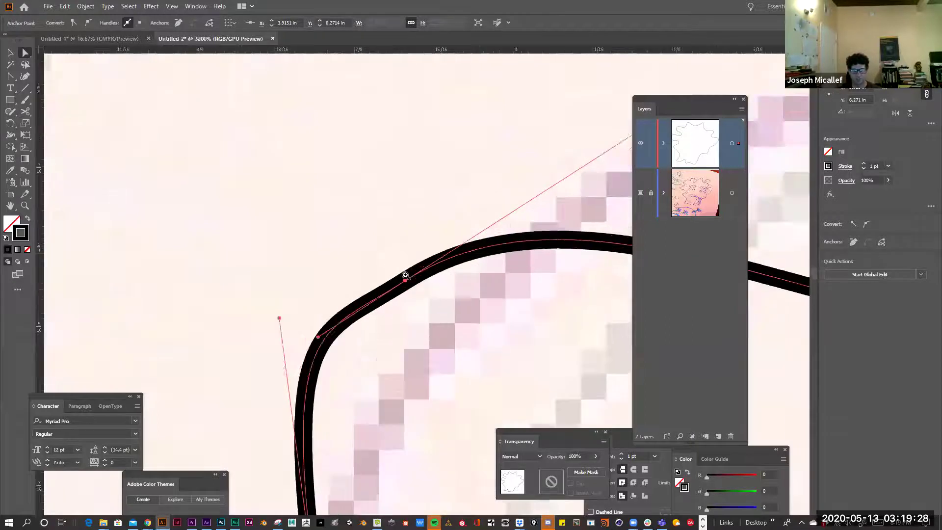
{"action": "left_click", "coordinate": [405, 275]}
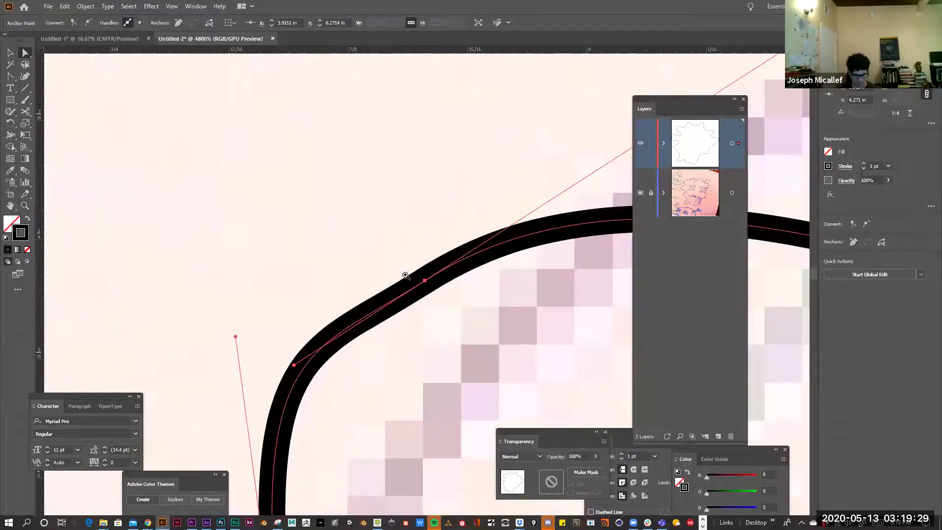
{"action": "left_click", "coordinate": [432, 283], "text": "alt"}
{"action": "left_click", "coordinate": [431, 282], "text": "alt"}
{"action": "left_click", "coordinate": [430, 281], "text": "alt"}
{"action": "left_click", "coordinate": [427, 280], "text": "alt"}
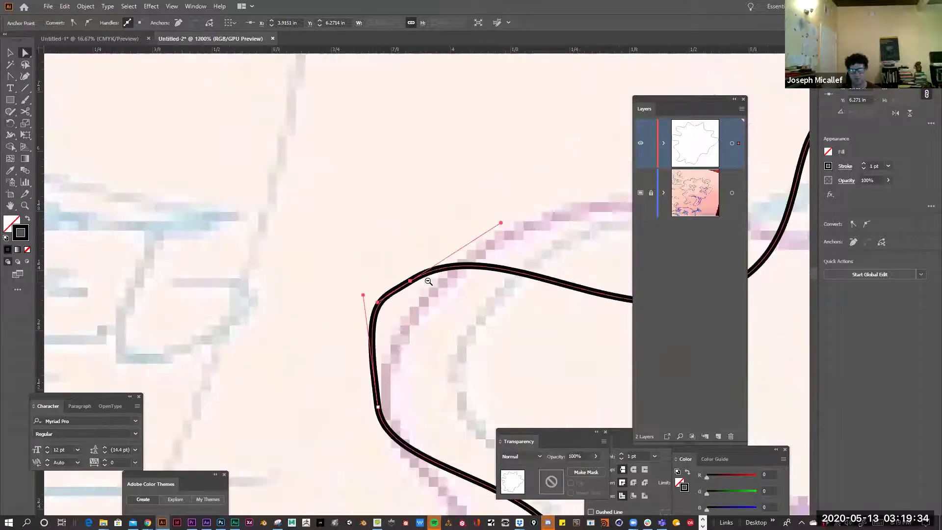
{"action": "left_click", "coordinate": [426, 280], "text": "alt"}
{"action": "left_click", "coordinate": [426, 280], "text": "alt"}
{"action": "left_click", "coordinate": [427, 284], "text": "alt"}
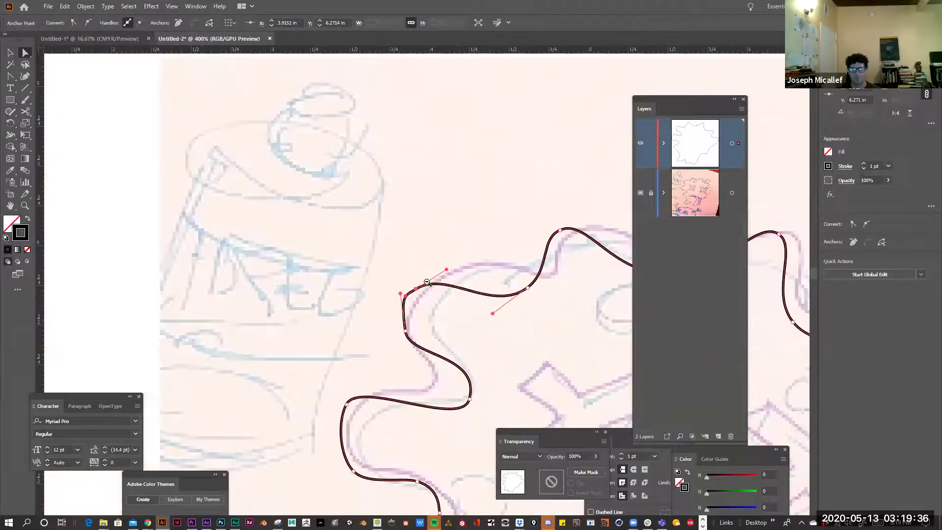
{"action": "left_click", "coordinate": [430, 288], "text": "alt"}
{"action": "left_click", "coordinate": [432, 293], "text": "alt"}
{"action": "left_click", "coordinate": [429, 290]}
{"action": "left_click", "coordinate": [429, 288]}
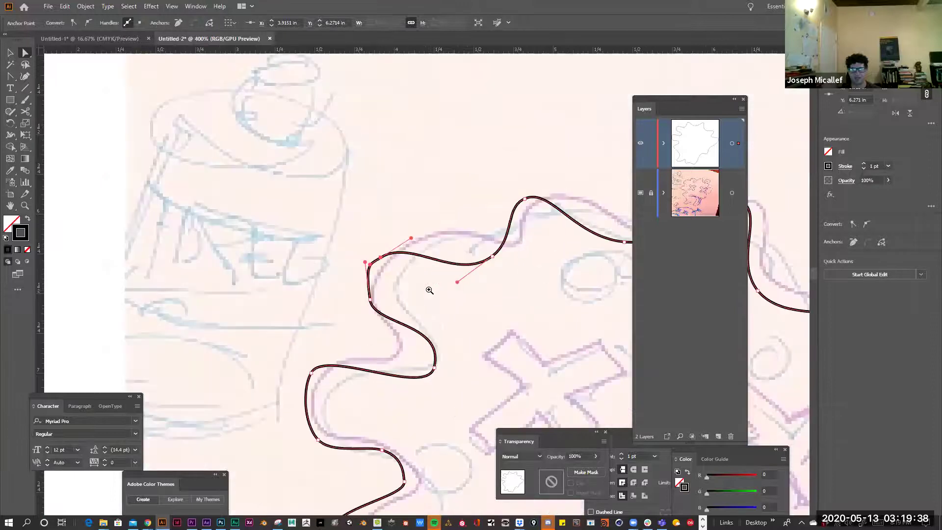
{"action": "left_click", "coordinate": [431, 285]}
{"action": "left_click", "coordinate": [451, 276]}
{"action": "left_click", "coordinate": [469, 268]}
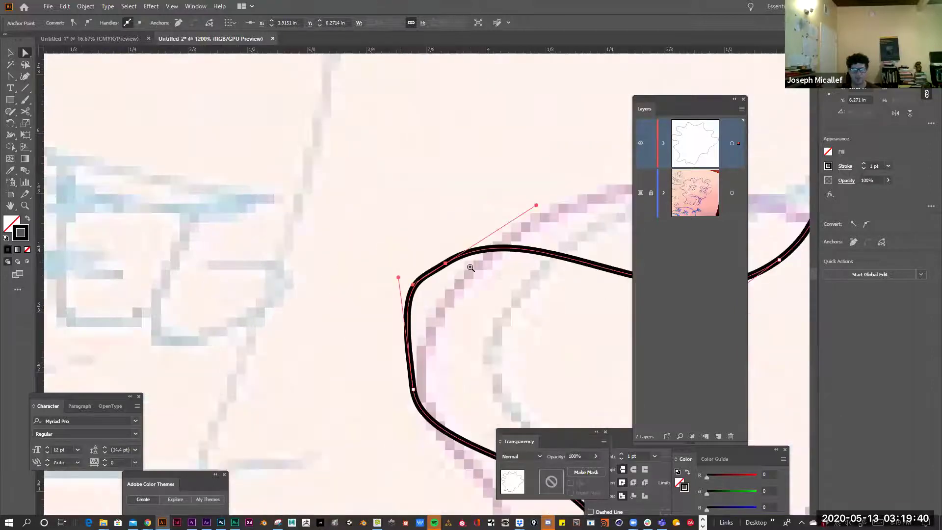
{"action": "left_click", "coordinate": [448, 268]}
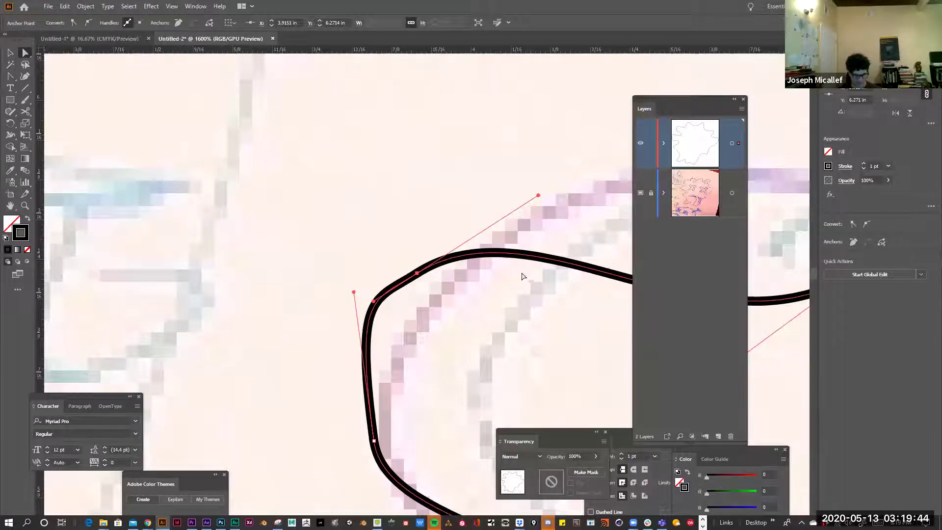
Move the upper-left bump's top anchor point slightly up and right and adjust the nearby handles to round the curve.
{"action": "left_click_drag", "start_coordinate": [420, 276], "coordinate": [435, 260]}
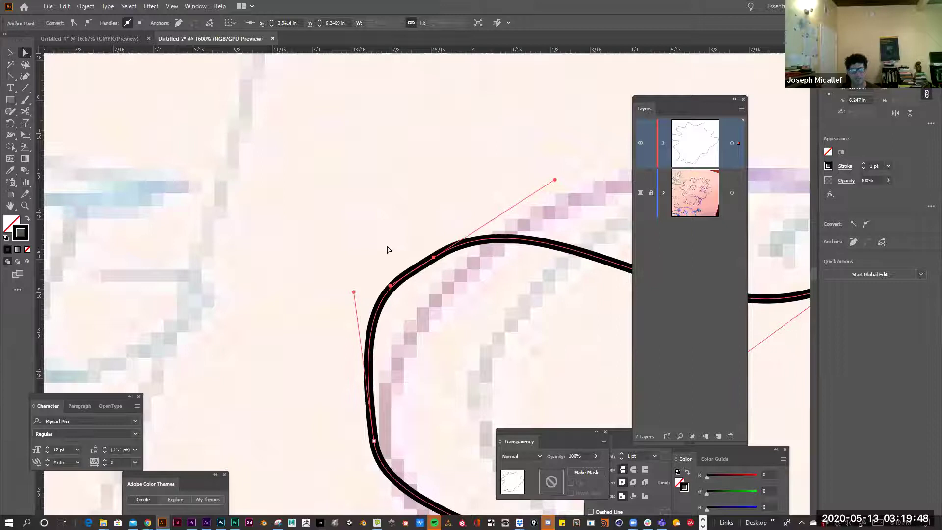
{"action": "left_click", "coordinate": [452, 280], "text": "ctrl+alt"}
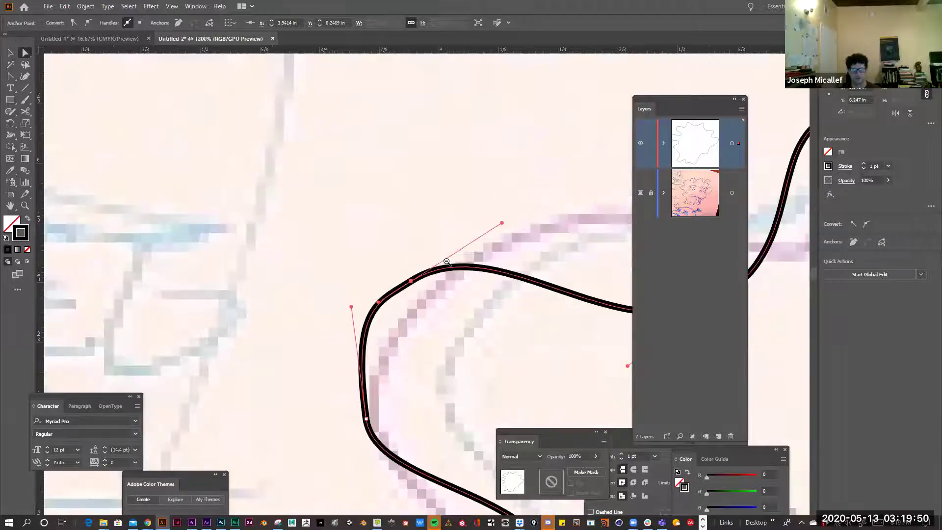
{"action": "left_click", "coordinate": [439, 294], "text": "ctrl+alt"}
{"action": "left_click_drag", "start_coordinate": [395, 298], "coordinate": [400, 291]}
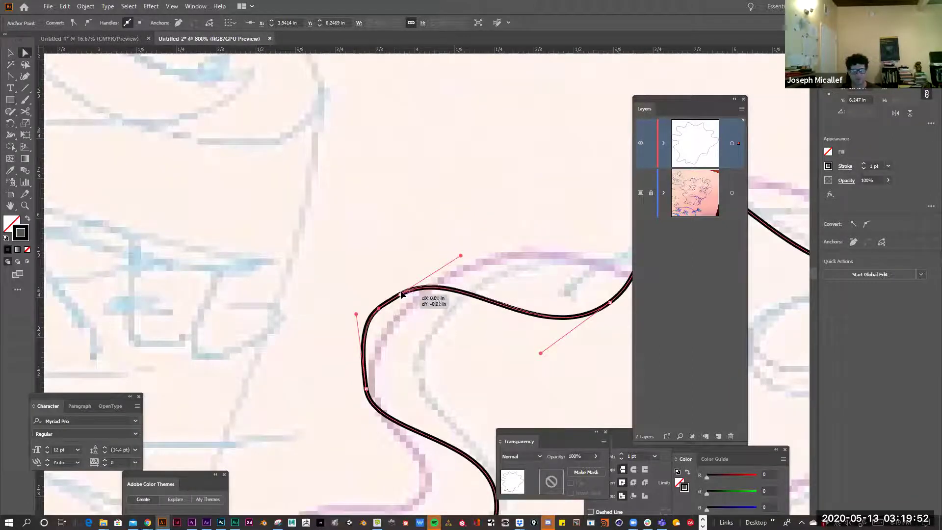
{"action": "left_click_drag", "start_coordinate": [463, 253], "coordinate": [474, 260]}
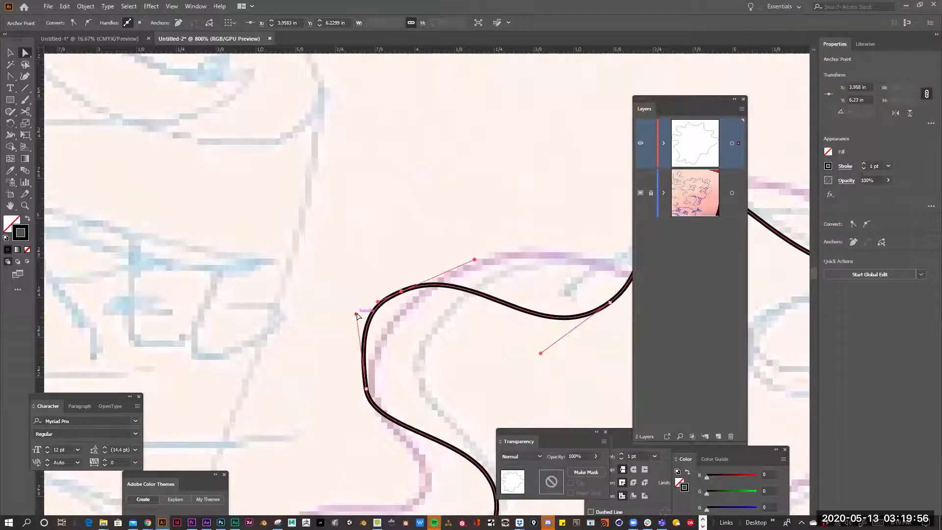
{"action": "left_click_drag", "start_coordinate": [356, 314], "coordinate": [361, 316]}
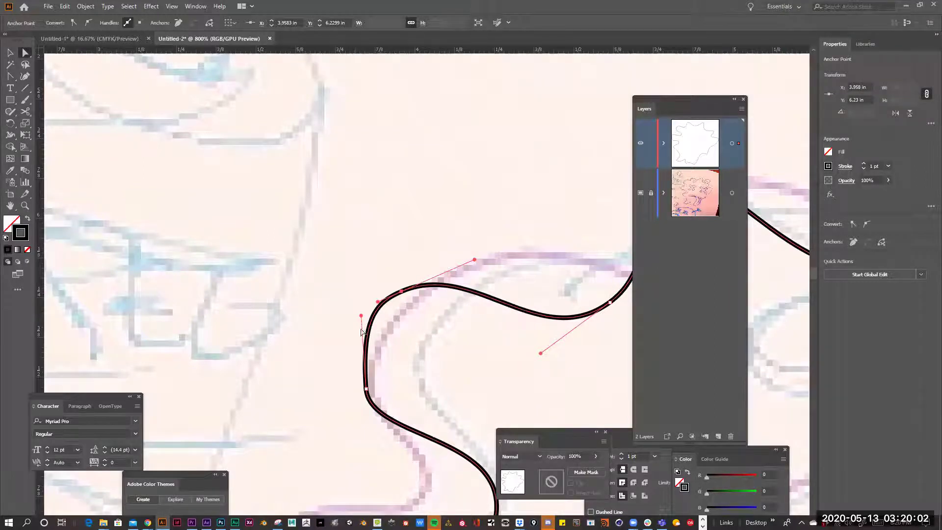
Enlarge the upper-left bump by moving its side anchor point outward to the left and its top anchor point upward.
{"action": "left_click_drag", "start_coordinate": [365, 389], "coordinate": [354, 386]}
{"action": "left_click_drag", "start_coordinate": [349, 310], "coordinate": [358, 305]}
{"action": "mouse_move", "coordinate": [334, 364]}
{"action": "left_mouse_down"}
{"action": "mouse_move", "coordinate": [351, 379]}
{"action": "mouse_move", "coordinate": [334, 365]}
{"action": "left_mouse_up"}
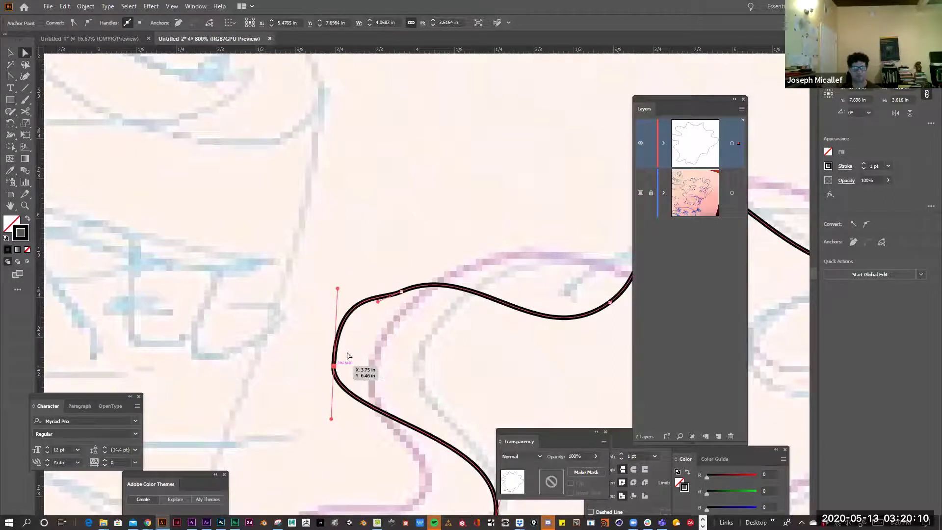
{"action": "left_click_drag", "start_coordinate": [401, 292], "coordinate": [415, 264]}
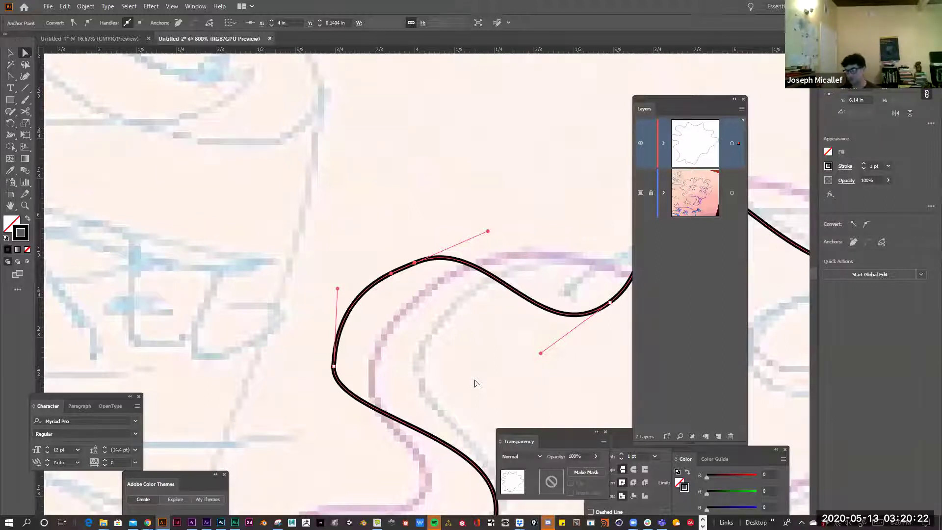
Reposition the peak and valley anchor points along the outline's top edge toward the sketch, and reselect the upper-left bump's top anchor point.
{"action": "key", "text": "ctrl+minus"}
{"action": "key", "text": "ctrl+minus"}
{"action": "left_click_drag", "start_coordinate": [419, 205], "coordinate": [446, 197]}
{"action": "left_click_drag", "start_coordinate": [453, 152], "coordinate": [483, 151]}
{"action": "left_click", "coordinate": [552, 192]}
{"action": "left_click_drag", "start_coordinate": [552, 191], "coordinate": [564, 180]}
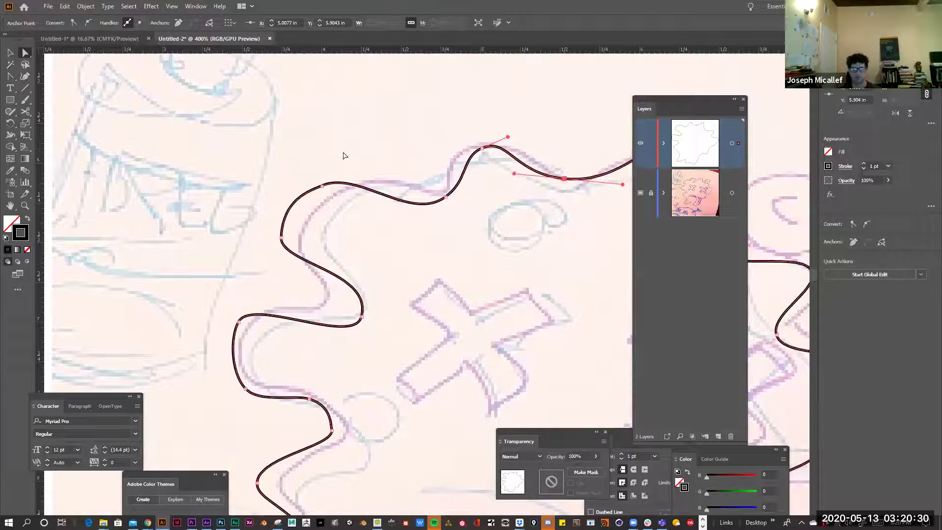
{"action": "left_click_drag", "start_coordinate": [326, 189], "coordinate": [357, 180]}
{"action": "left_click", "coordinate": [322, 187]}
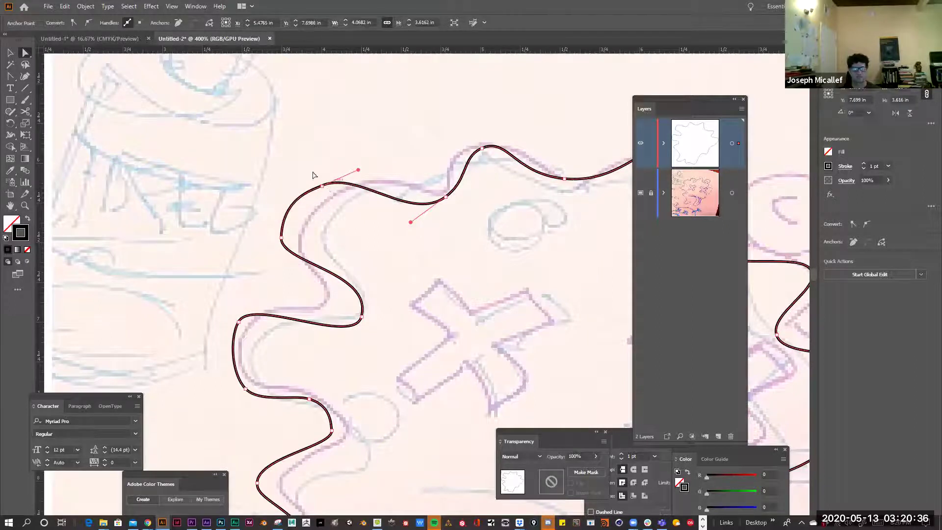
Raise the upper-left bump's top anchor point slightly upward and deselect the outline.
{"action": "left_click_drag", "start_coordinate": [320, 186], "coordinate": [325, 175]}
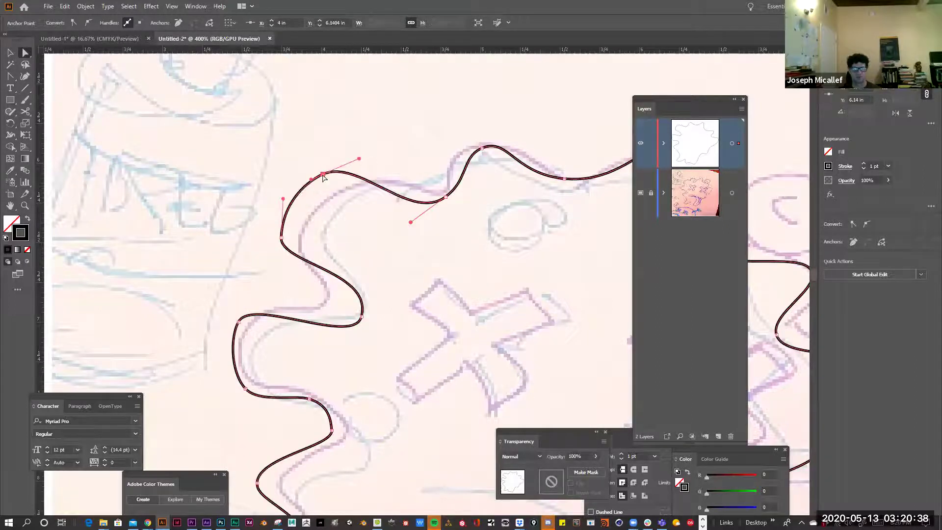
{"action": "left_click", "coordinate": [347, 211]}
Bend the outline's lower-left segment slightly right toward the sketch and raise the anchor point of the small notch on the bottom edge.
{"action": "key", "text": "ctrl+minus"}
{"action": "key", "text": "ctrl+minus"}
{"action": "left_click_drag", "start_coordinate": [514, 332], "coordinate": [337, 218]}
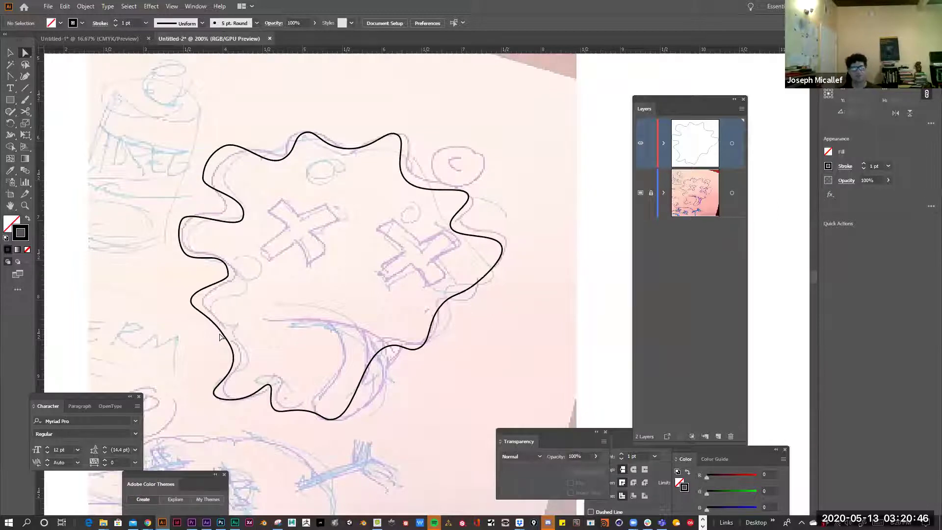
{"action": "left_click_drag", "start_coordinate": [223, 336], "coordinate": [232, 335]}
{"action": "left_click_drag", "start_coordinate": [270, 388], "coordinate": [271, 374]}
Add an anchor point on the bottom notch's right side and shift it, the neighbouring points and the curve toward the sketch to round the notch.
{"action": "key", "text": "ctrl+equal"}
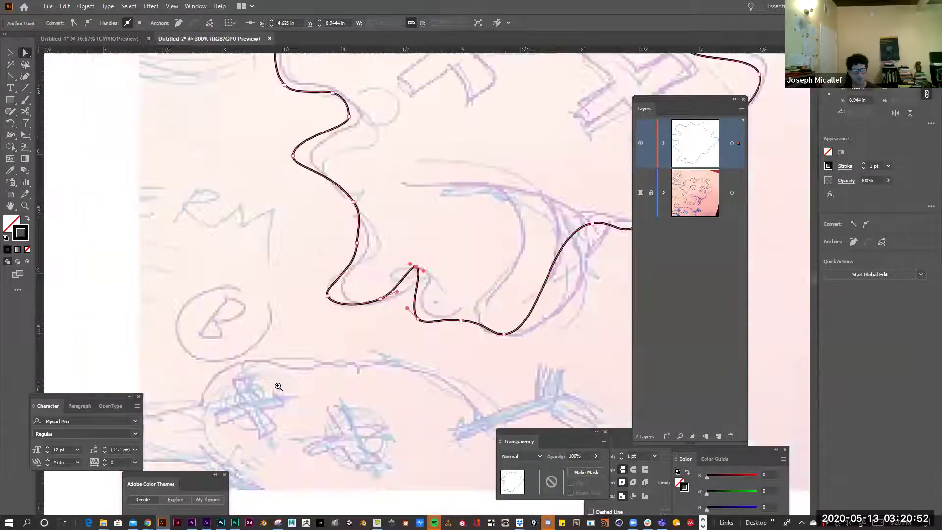
{"action": "key", "text": "ctrl+equal"}
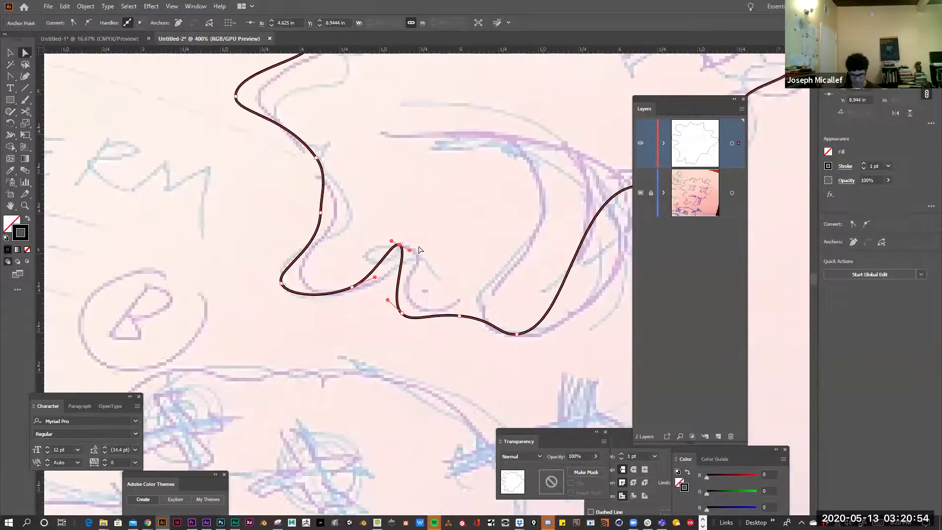
{"action": "key", "text": "plus"}
{"action": "left_click", "coordinate": [399, 277]}
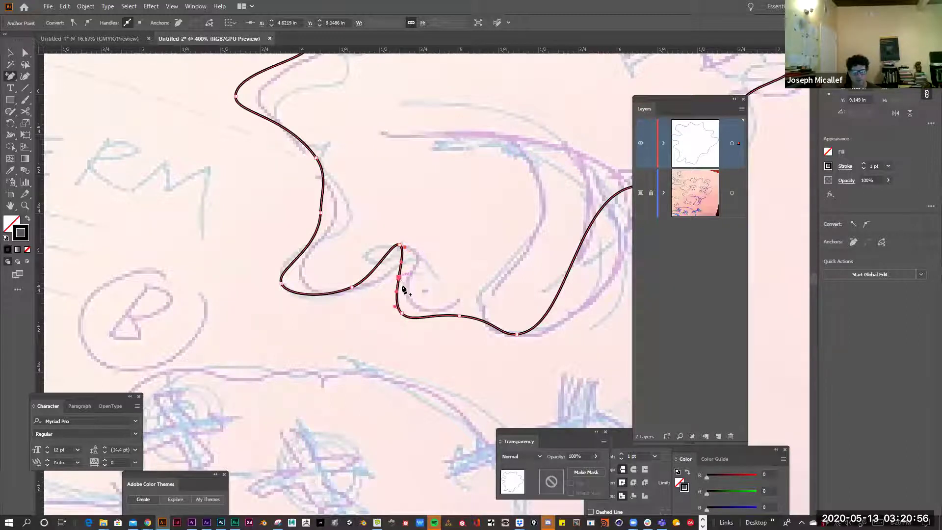
{"action": "key", "text": "a"}
{"action": "left_click_drag", "start_coordinate": [403, 287], "coordinate": [417, 278]}
{"action": "left_click_drag", "start_coordinate": [404, 318], "coordinate": [465, 305]}
{"action": "left_click", "coordinate": [411, 255]}
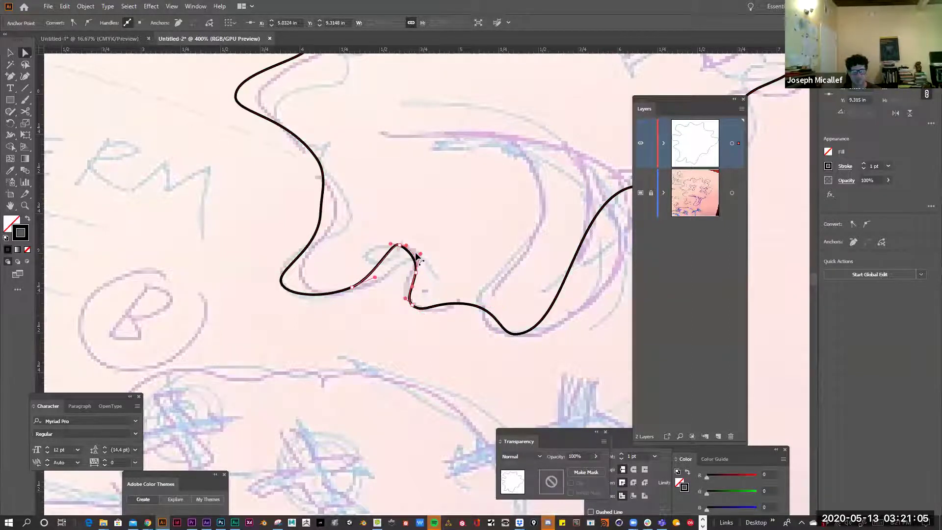
{"action": "left_click", "coordinate": [411, 219]}
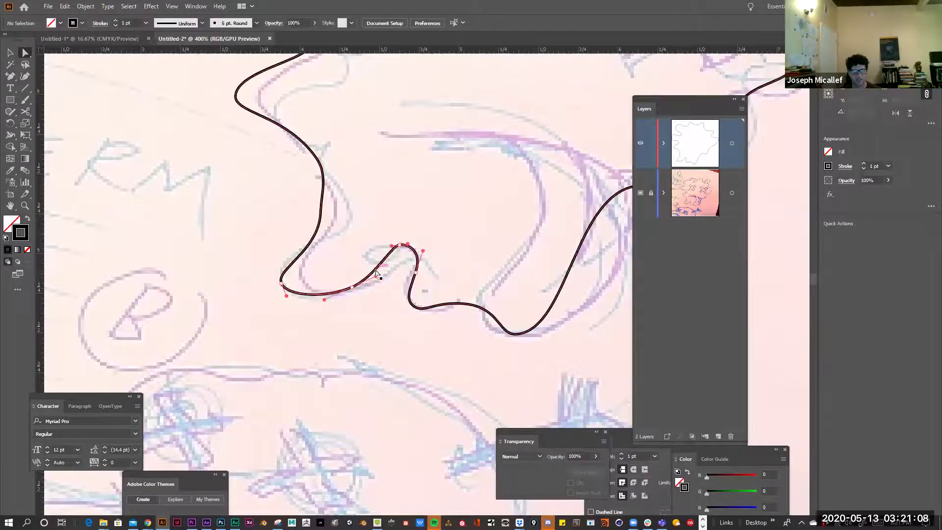
Reshape the curve segments just left of the bottom notch and along the outline's lower-left side, and deselect the outline.
{"action": "left_click", "coordinate": [376, 274]}
{"action": "left_click", "coordinate": [323, 204]}
{"action": "left_click", "coordinate": [325, 203]}
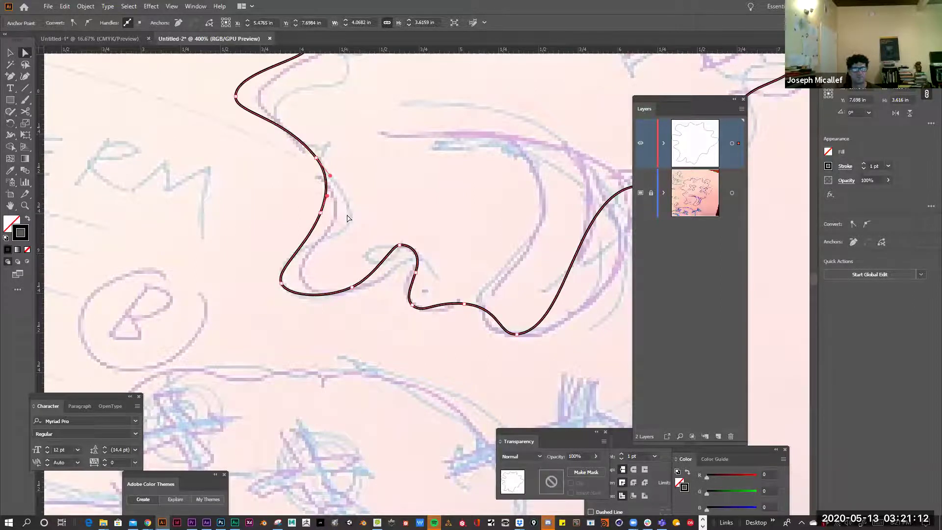
{"action": "left_click", "coordinate": [470, 207]}
{"action": "left_click", "coordinate": [471, 204], "text": "alt"}
{"action": "left_click", "coordinate": [471, 204], "text": "alt"}
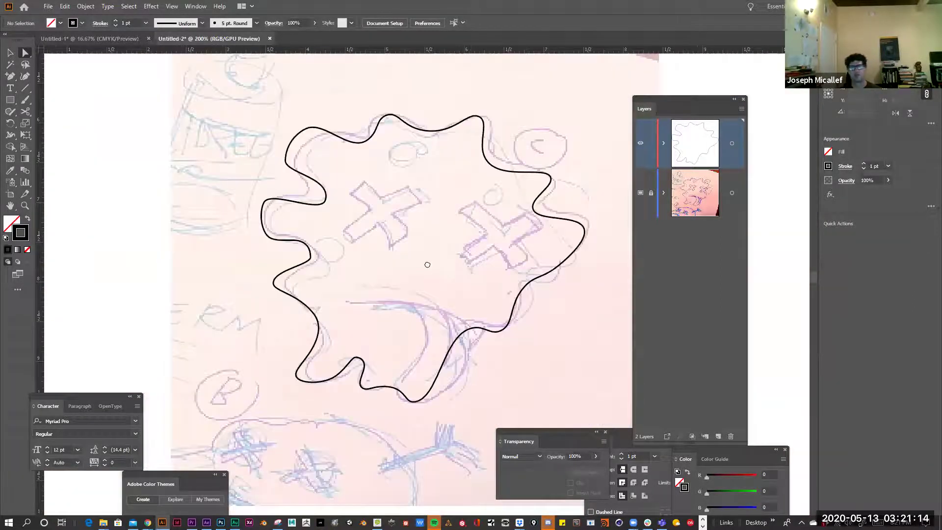
Move the anchor point in the valley between the two left bumps up and left onto the sketch line.
{"action": "left_click_drag", "start_coordinate": [427, 265], "coordinate": [367, 325]}
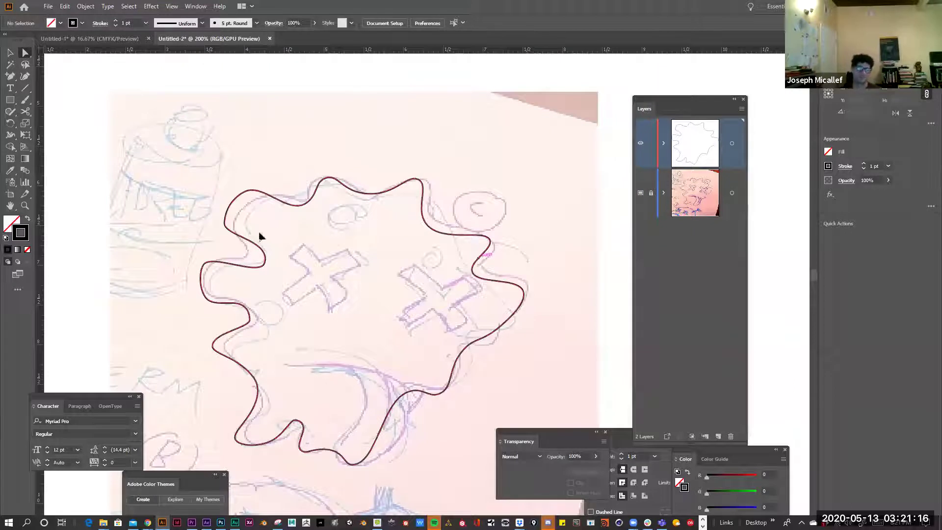
{"action": "left_click", "coordinate": [264, 265]}
{"action": "left_click", "coordinate": [263, 260]}
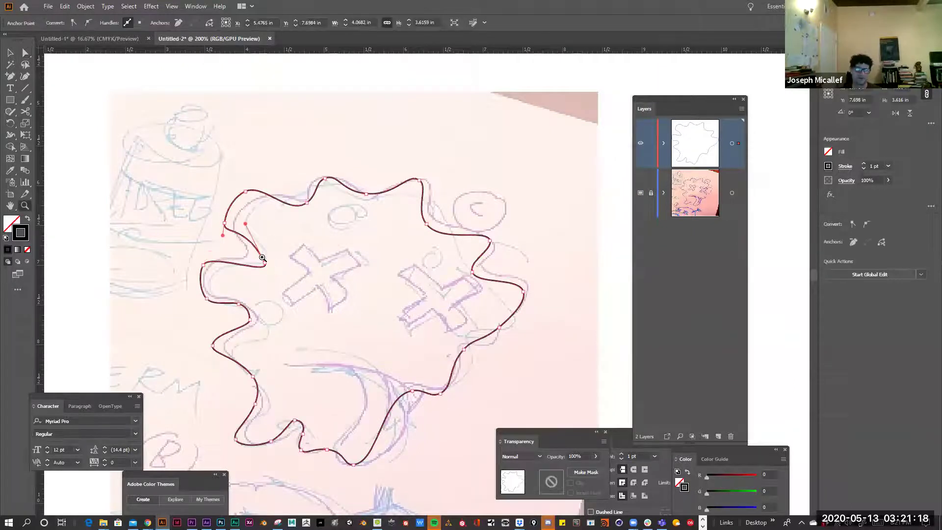
{"action": "left_click", "coordinate": [261, 256]}
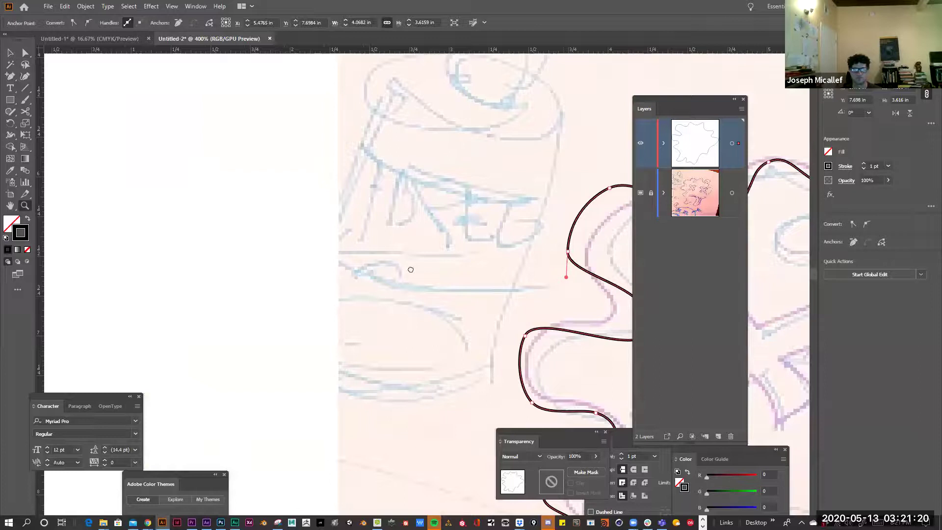
{"action": "key", "text": "a"}
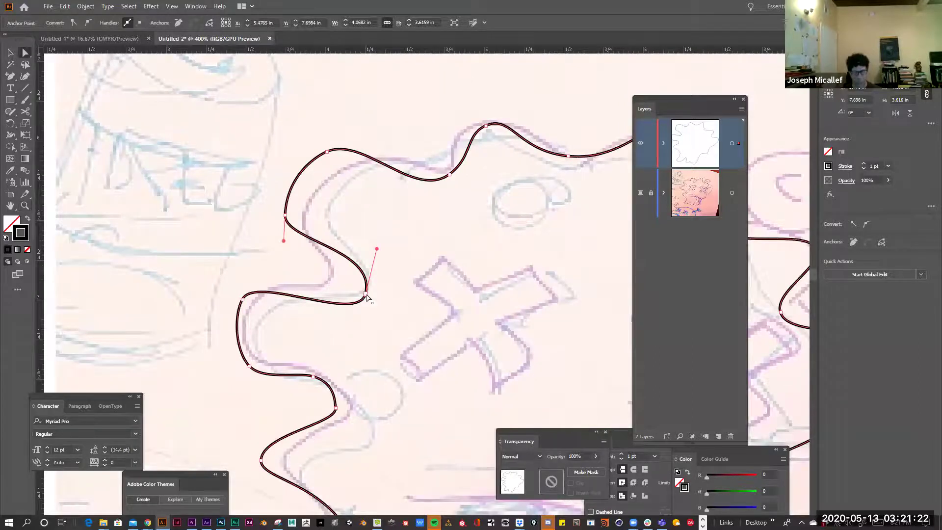
{"action": "left_click_drag", "start_coordinate": [351, 289], "coordinate": [337, 278]}
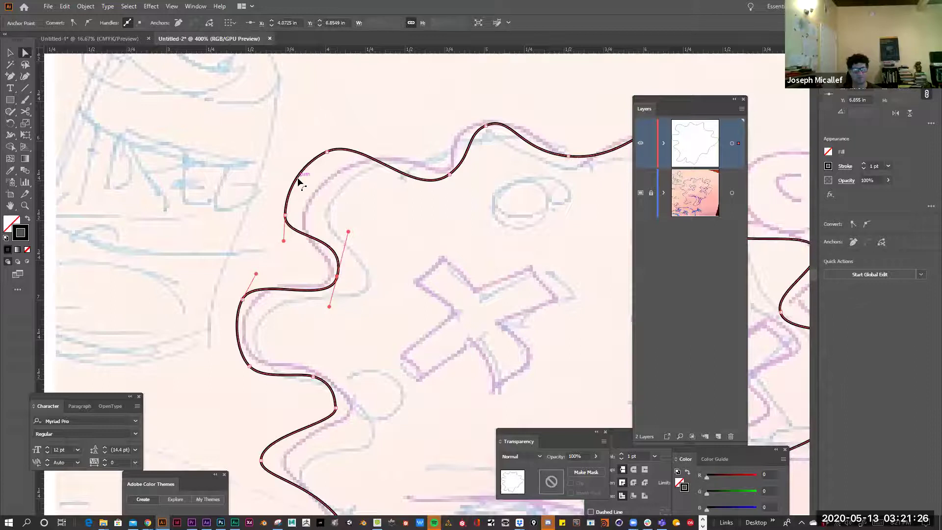
Reshape the upper-left bump's outer curve and the top-edge curves on both sides of the second peak to smooth them along the sketch.
{"action": "left_click", "coordinate": [298, 177]}
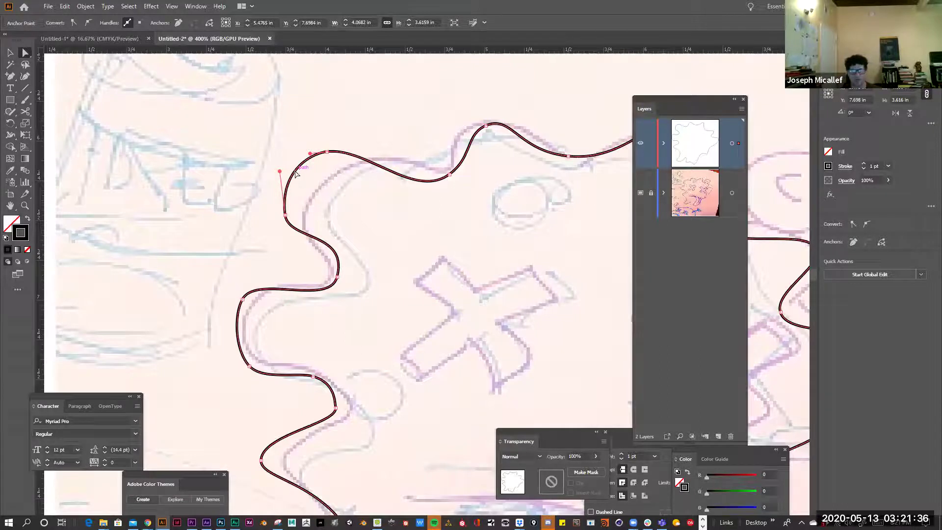
{"action": "left_click_drag", "start_coordinate": [414, 183], "coordinate": [406, 185]}
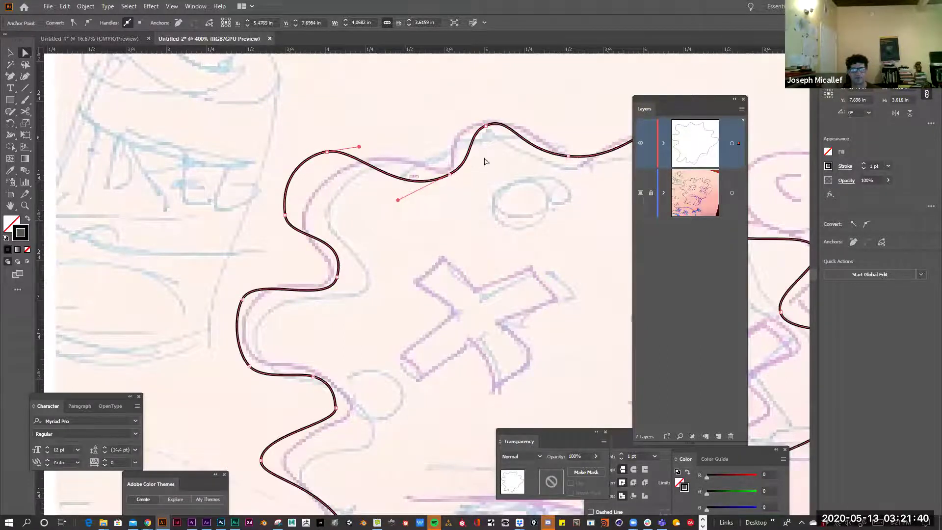
{"action": "left_click_drag", "start_coordinate": [543, 173], "coordinate": [393, 227]}
{"action": "left_click", "coordinate": [480, 265], "text": "alt"}
{"action": "left_click", "coordinate": [484, 179], "text": "alt"}
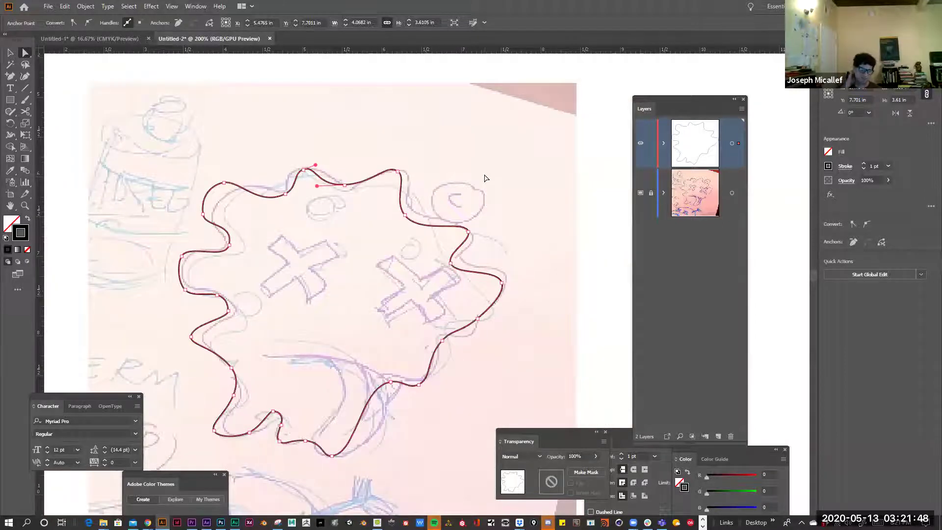
{"action": "left_click", "coordinate": [497, 330]}
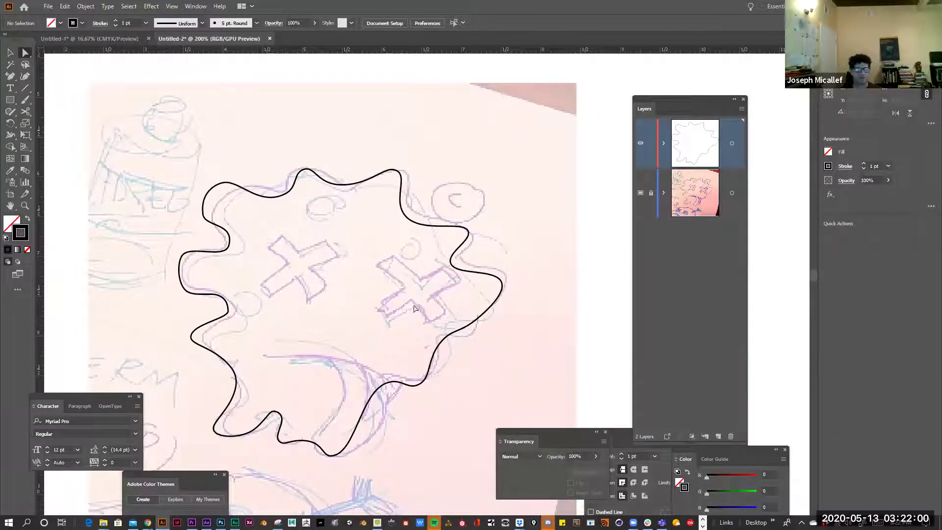
Add a new layer and draw a diagonal line about 0.84 in wide and 0.54 in high along one stroke of the left X eye.
{"action": "left_click", "coordinate": [718, 437]}
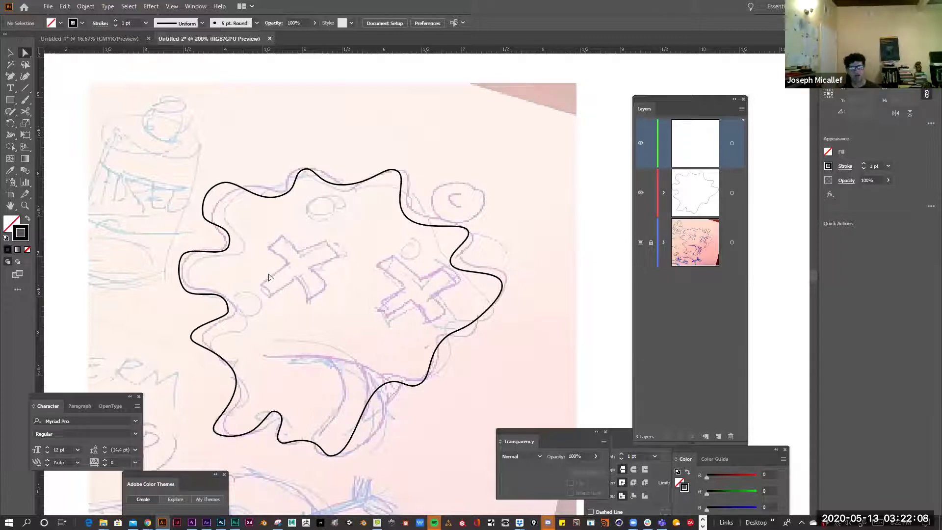
{"action": "left_click", "coordinate": [25, 88]}
{"action": "left_click_drag", "start_coordinate": [265, 289], "coordinate": [332, 245]}
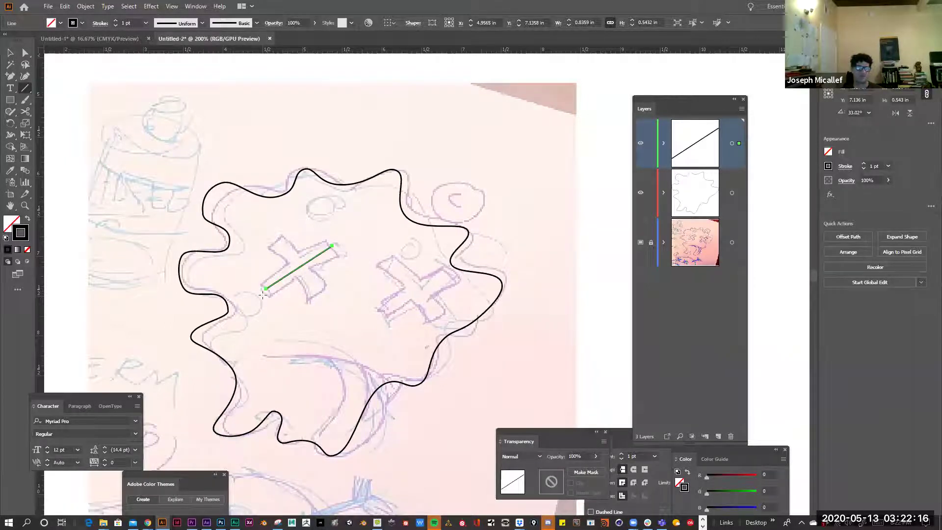
Set the diagonal eye line's stroke weight to 16 pt.
{"action": "left_click", "coordinate": [116, 21]}
{"action": "left_click", "coordinate": [116, 21]}
{"action": "left_click", "coordinate": [116, 21]}
{"action": "left_click", "coordinate": [116, 21]}
{"action": "left_click", "coordinate": [116, 21]}
{"action": "left_click", "coordinate": [116, 21]}
{"action": "left_click", "coordinate": [115, 21]}
{"action": "left_click", "coordinate": [116, 21]}
{"action": "left_click", "coordinate": [116, 21]}
{"action": "left_click", "coordinate": [116, 21]}
{"action": "left_click", "coordinate": [116, 21]}
{"action": "left_click", "coordinate": [116, 21]}
{"action": "left_click", "coordinate": [116, 21]}
{"action": "left_click", "coordinate": [116, 21]}
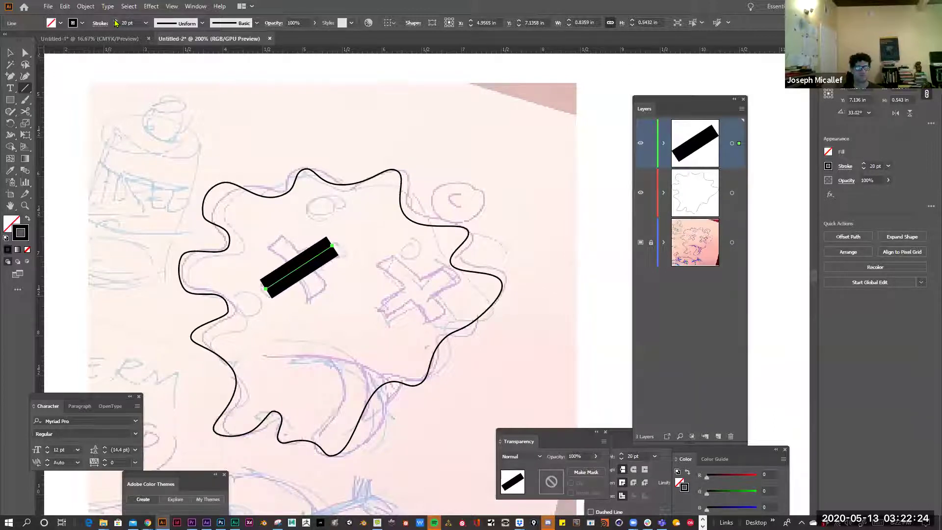
{"action": "left_click", "coordinate": [116, 25]}
{"action": "left_click", "coordinate": [116, 25]}
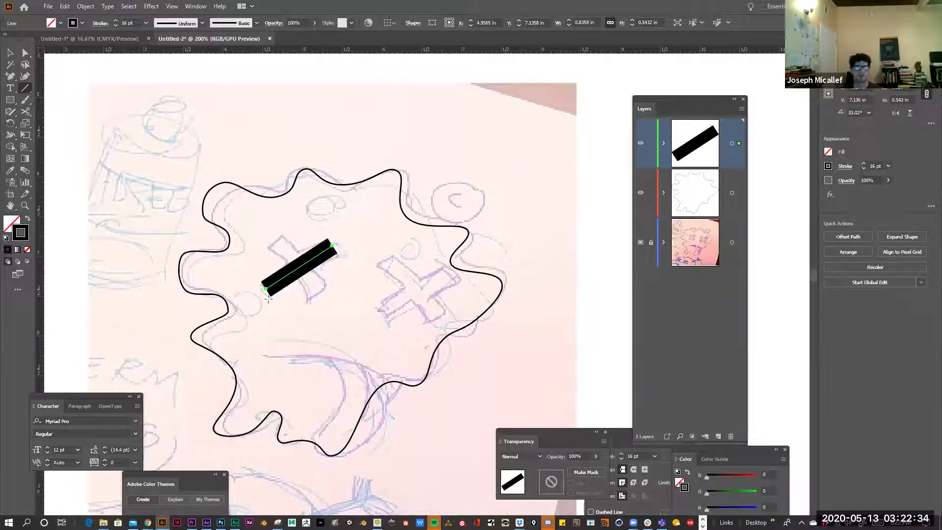
Expand the eye line into a filled shape, with only the Stroke option enabled.
{"action": "left_click", "coordinate": [85, 6]}
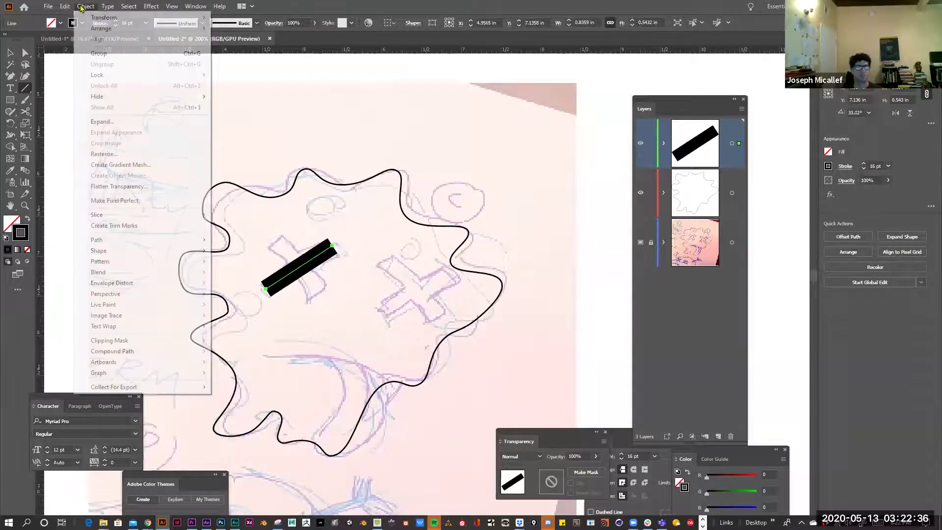
{"action": "left_click", "coordinate": [140, 125]}
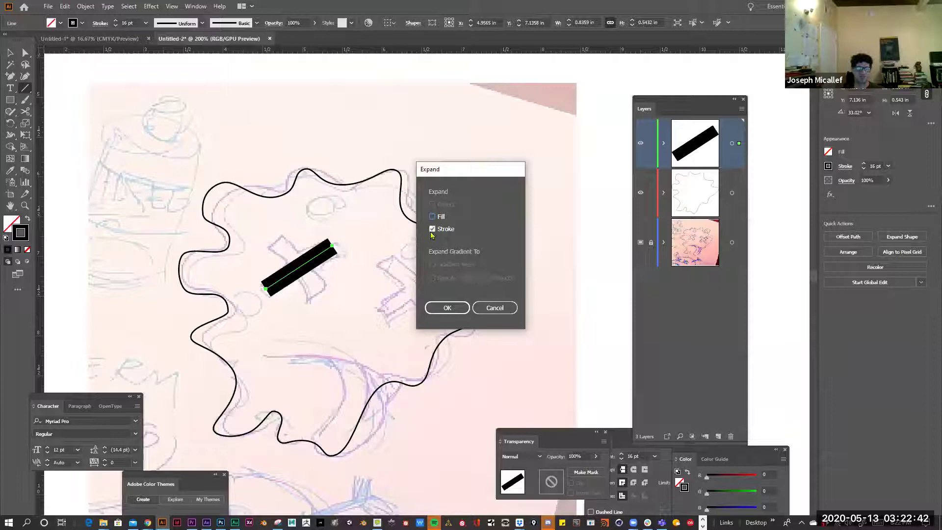
{"action": "left_click", "coordinate": [446, 307]}
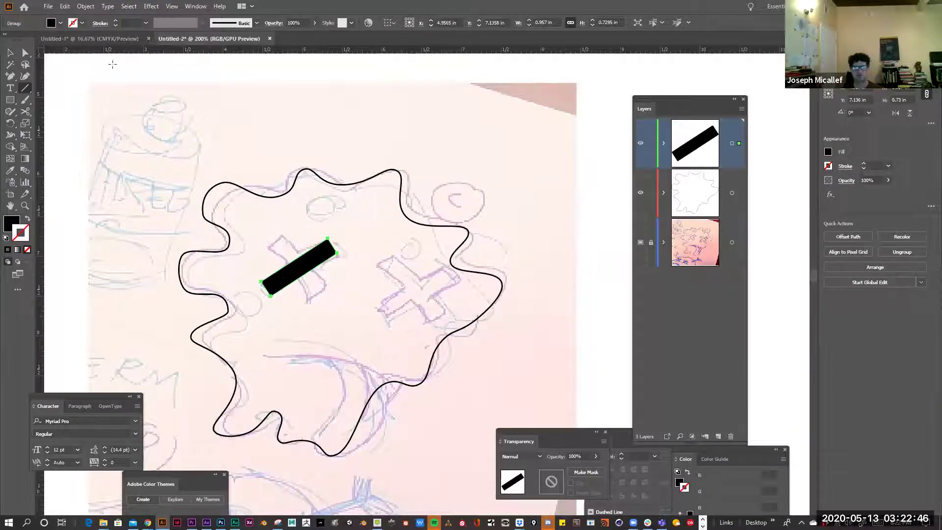
Duplicate the expanded bar and rotate the copy crosswise over the original to form the left X eye.
{"action": "left_click", "coordinate": [15, 53]}
{"action": "left_click", "coordinate": [332, 290]}
{"action": "left_click", "coordinate": [310, 267]}
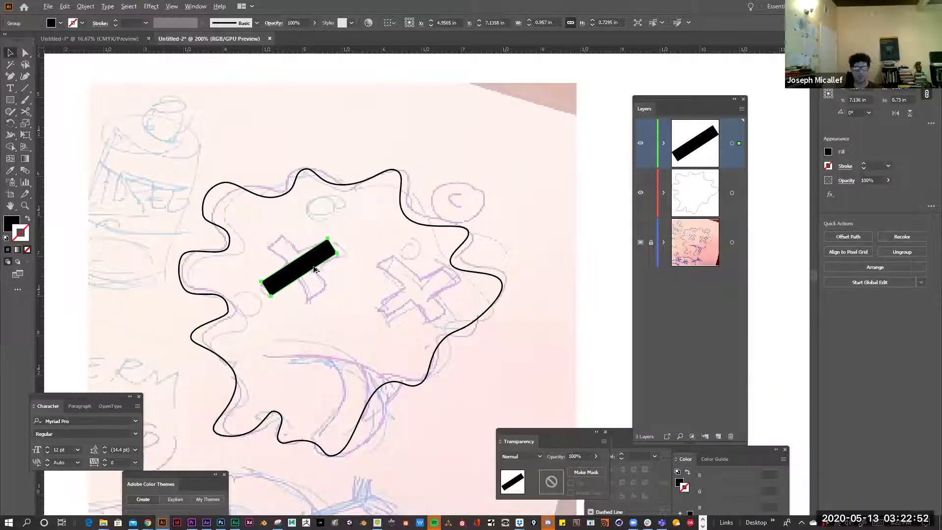
{"action": "left_click_drag", "start_coordinate": [314, 270], "coordinate": [337, 286]}
{"action": "key", "text": "r"}
{"action": "key", "text": "v"}
{"action": "left_click", "coordinate": [336, 281]}
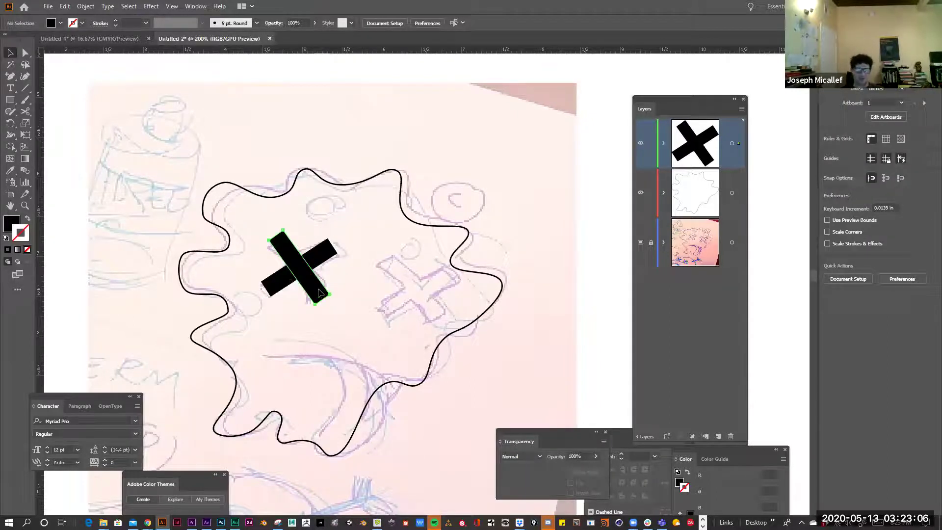
Select both bars of the X and unite them into one shape with Pathfinder, and move the Pathfinder controls beside the layer list.
{"action": "left_click", "coordinate": [319, 293]}
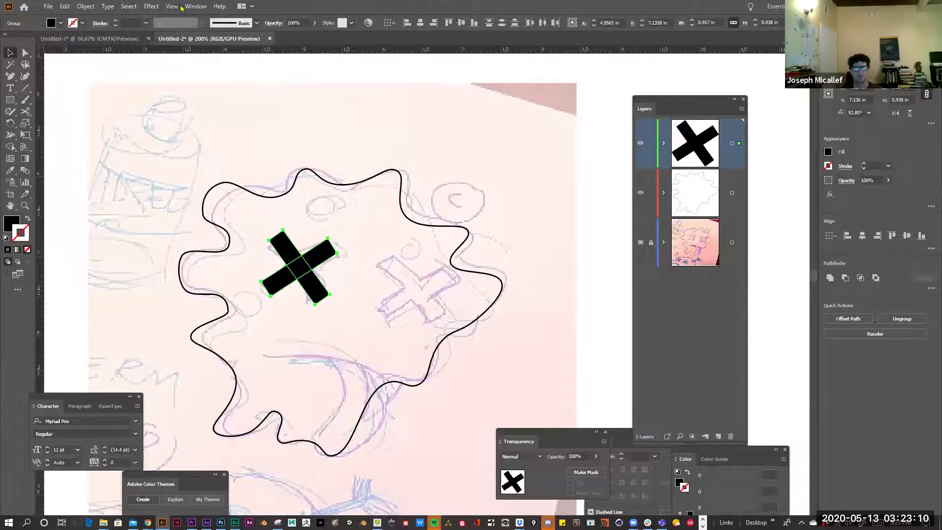
{"action": "left_click", "coordinate": [195, 6]}
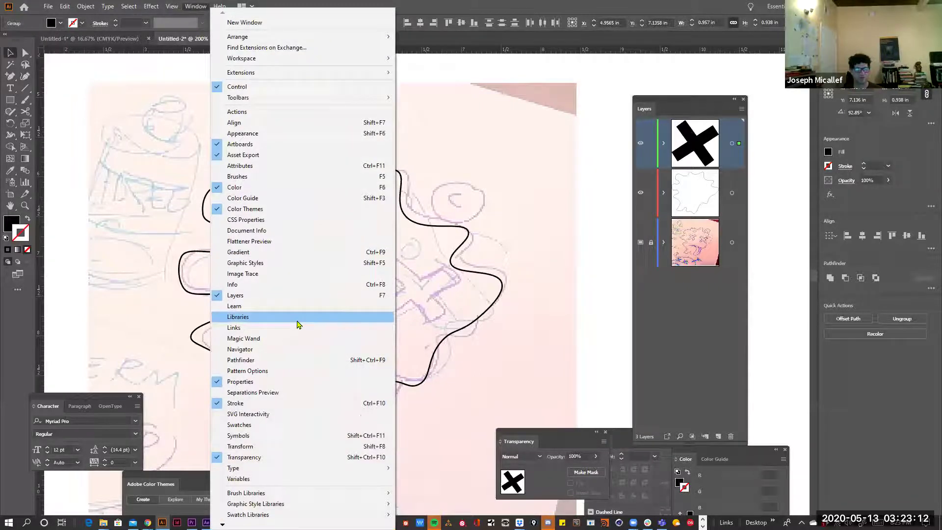
{"action": "left_click", "coordinate": [298, 360]}
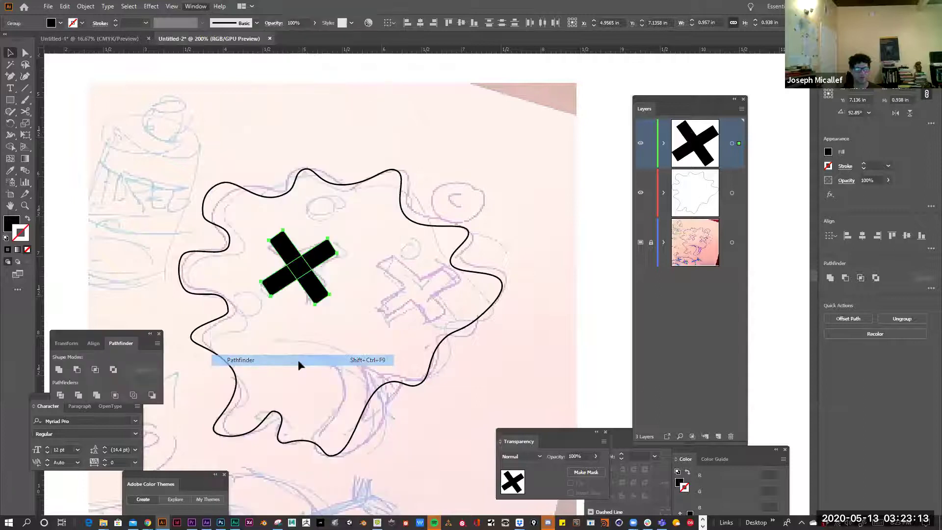
{"action": "left_click", "coordinate": [61, 373]}
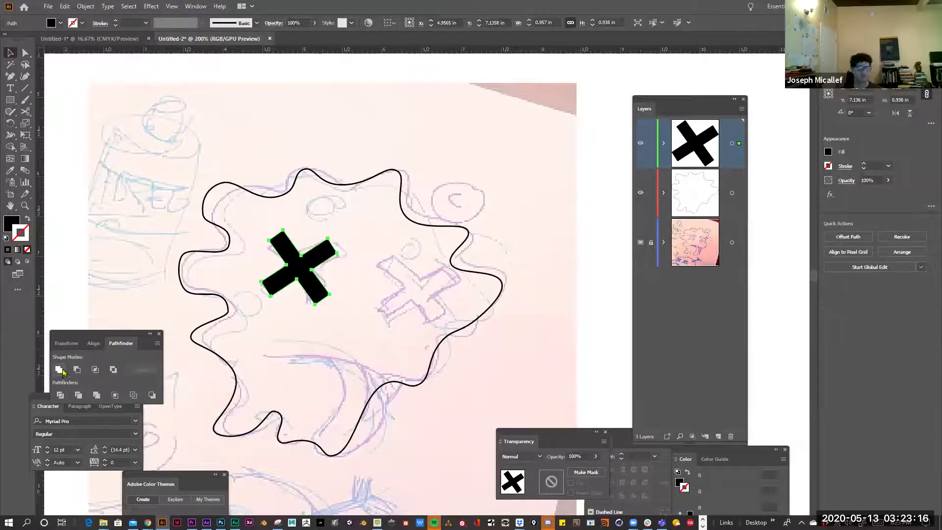
{"action": "left_click_drag", "start_coordinate": [123, 333], "coordinate": [555, 100]}
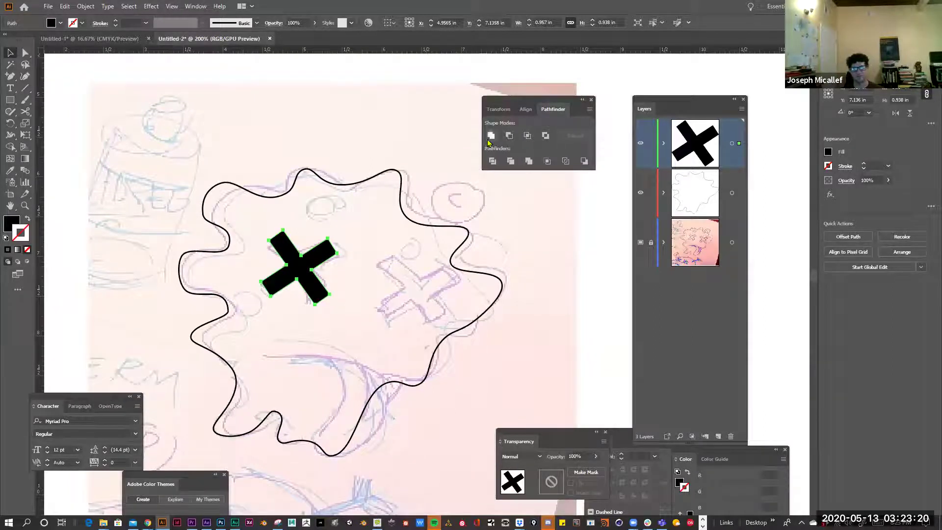
Place a duplicate of the united X over the sketched right eye and deselect it.
{"action": "left_click_drag", "start_coordinate": [340, 269], "coordinate": [422, 299]}
{"action": "left_click", "coordinate": [458, 362]}
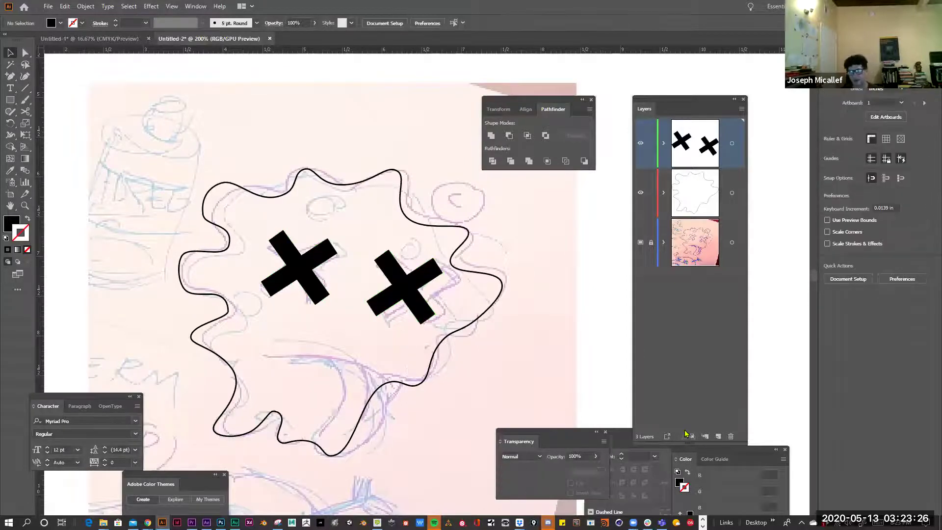
Add a new layer on top and lock the layers holding the germ outline and the X eyes.
{"action": "left_click", "coordinate": [718, 436]}
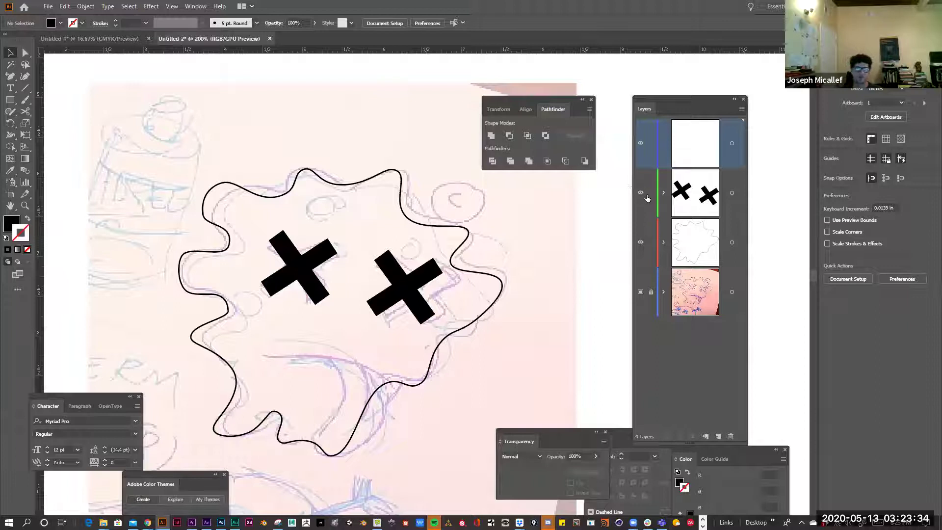
{"action": "left_click", "coordinate": [651, 242]}
{"action": "left_click", "coordinate": [651, 194]}
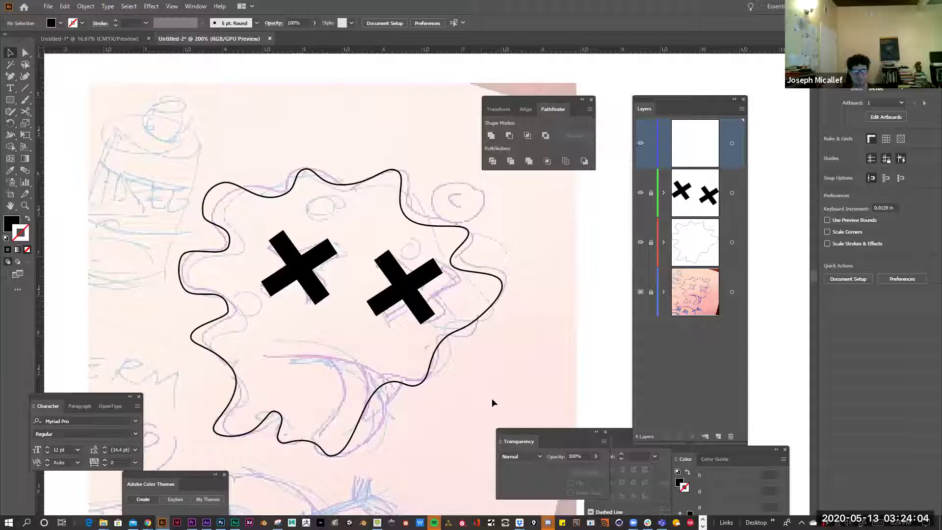
Trace the tongue's inner edge with a three-point Curvature path and give it no fill and a 1 pt black stroke.
{"action": "scroll", "coordinate": [468, 279], "scroll_direction": "down", "scroll_amount": 3}
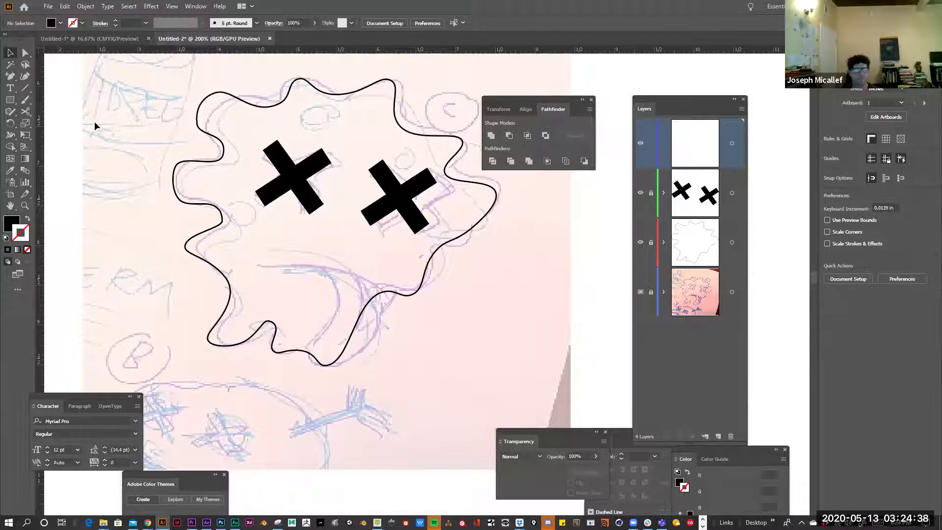
{"action": "left_click", "coordinate": [24, 76]}
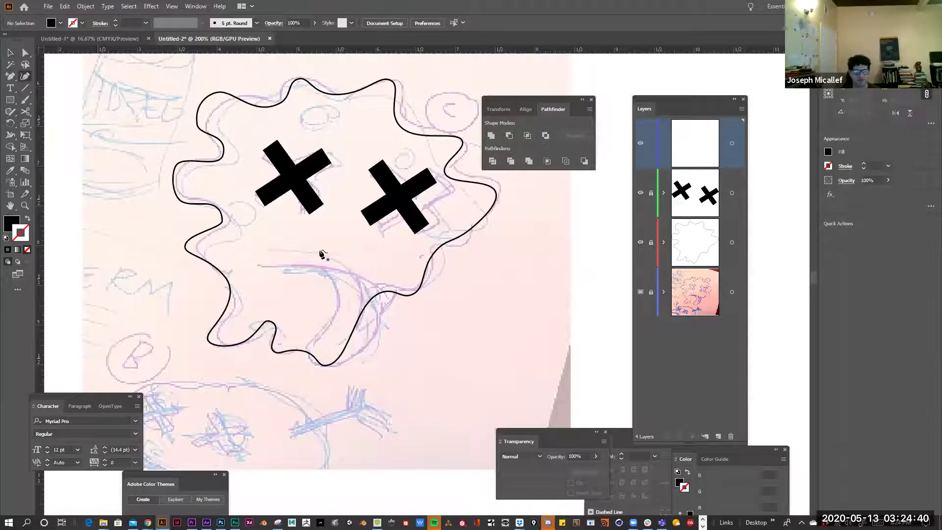
{"action": "left_click", "coordinate": [305, 254]}
{"action": "left_click", "coordinate": [339, 298]}
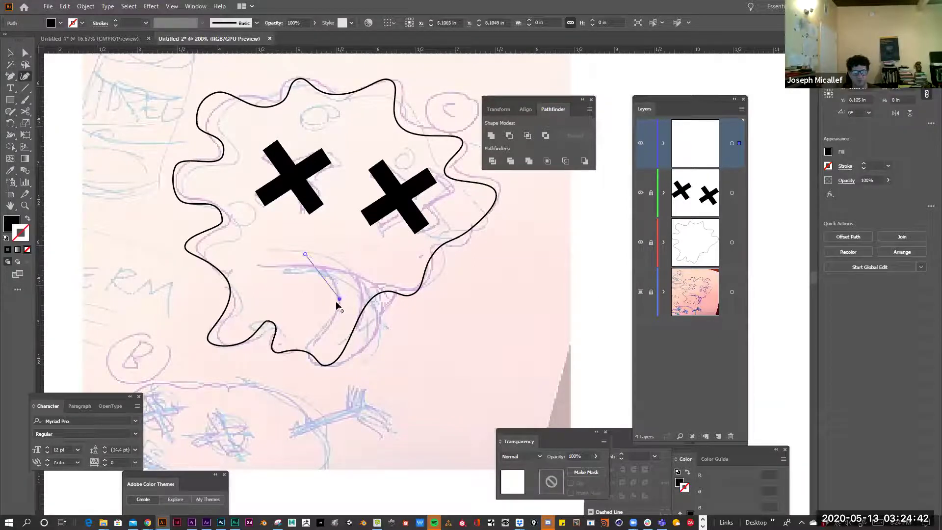
{"action": "left_click_drag", "start_coordinate": [304, 351], "coordinate": [308, 371]}
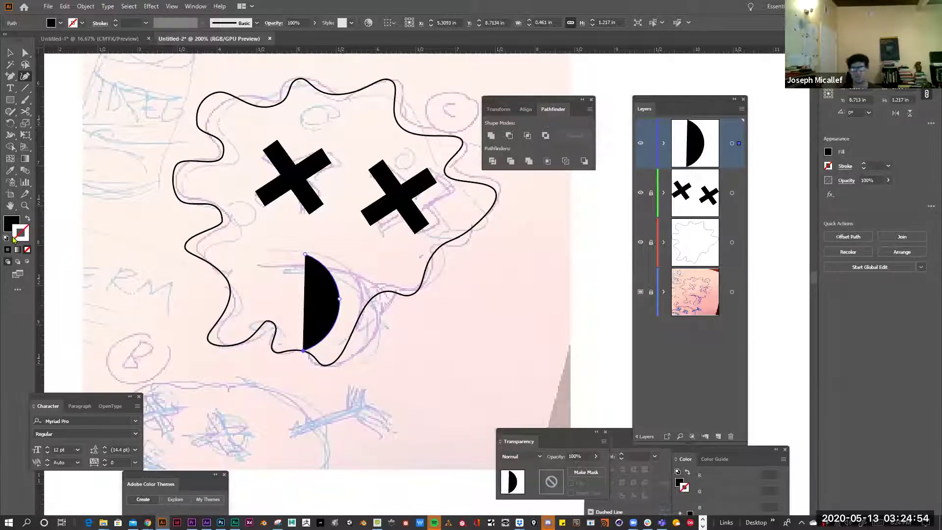
{"action": "key", "text": "x"}
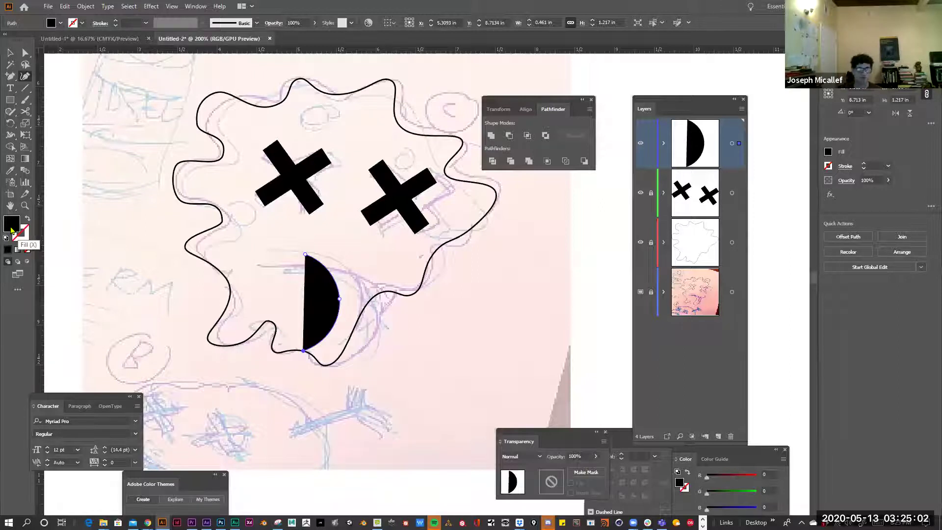
{"action": "key", "text": "slash"}
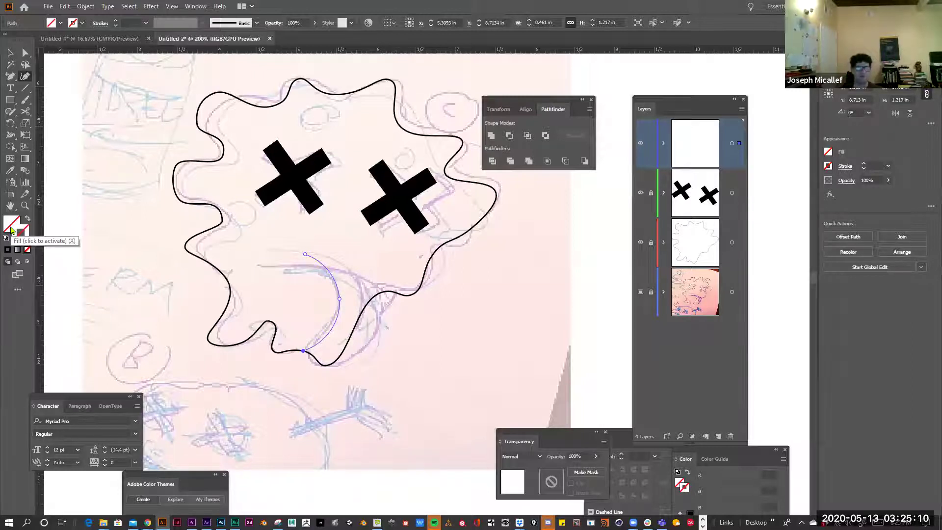
{"action": "key", "text": "comma"}
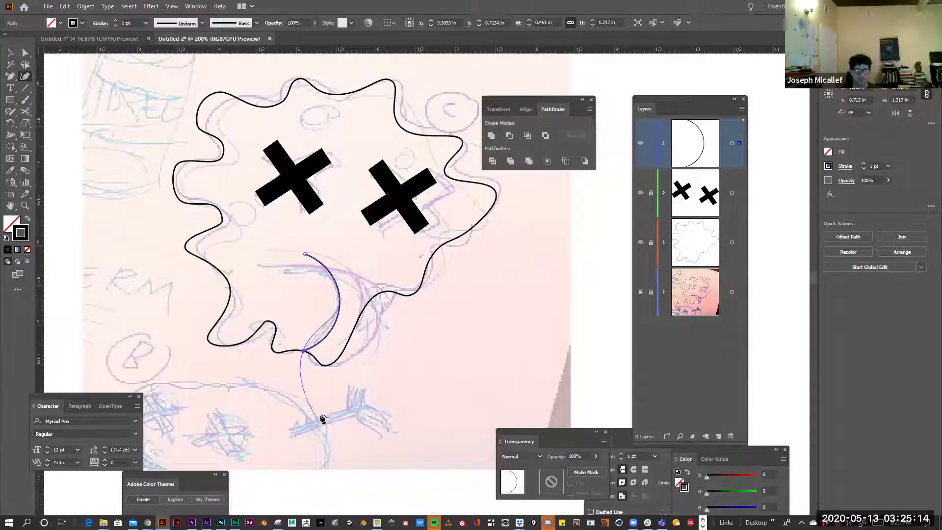
Continue the tongue curve around its tip and up the outer side past the sketched mouth line, ending it as an open path.
{"action": "left_click", "coordinate": [333, 375]}
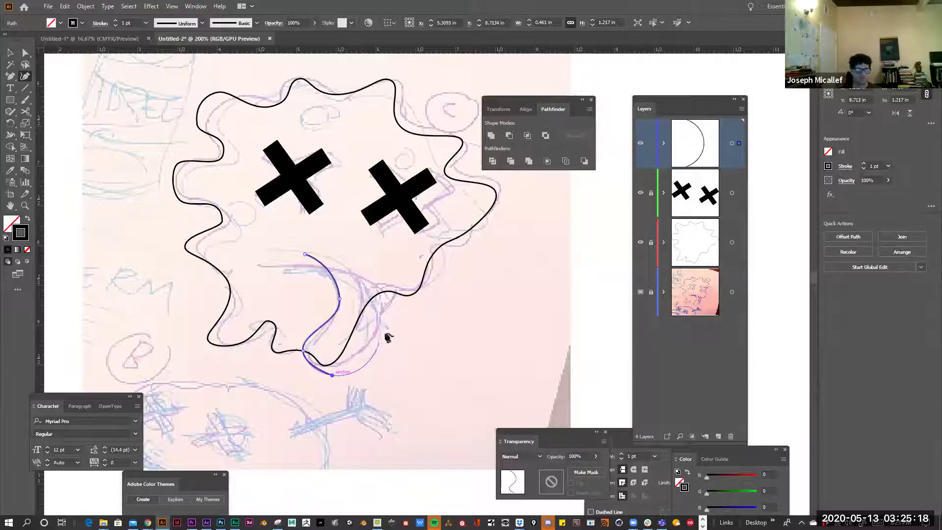
{"action": "key", "text": "ctrl+z"}
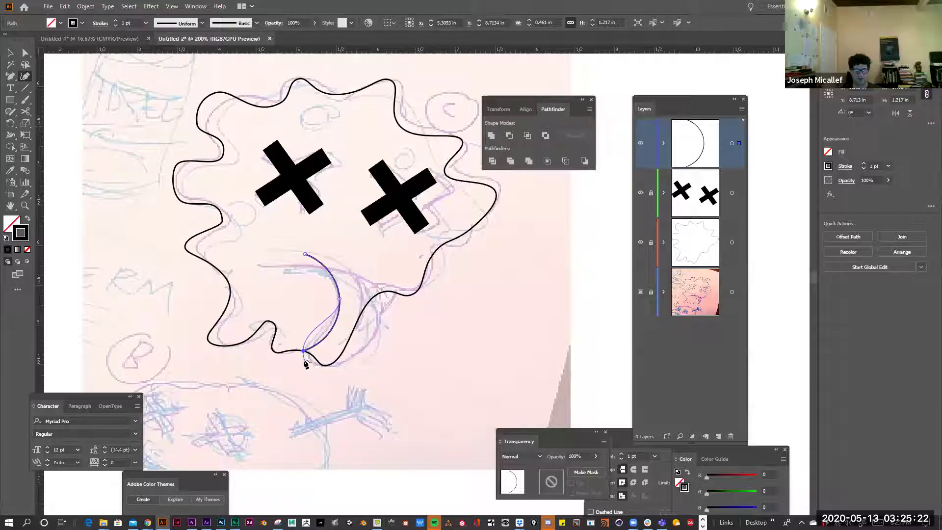
{"action": "left_click", "coordinate": [304, 358]}
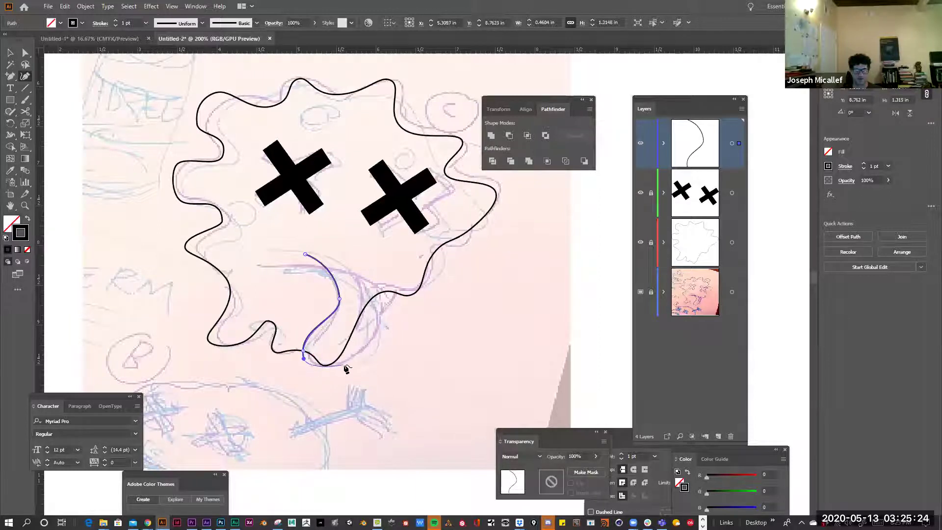
{"action": "left_click_drag", "start_coordinate": [342, 371], "coordinate": [360, 364]}
{"action": "left_click", "coordinate": [381, 313]}
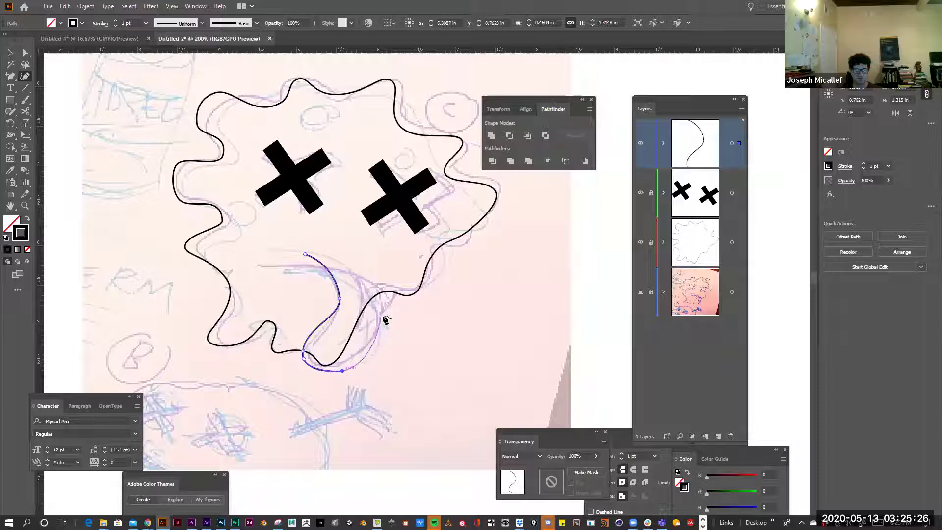
{"action": "left_click", "coordinate": [359, 244]}
{"action": "key", "text": "Escape"}
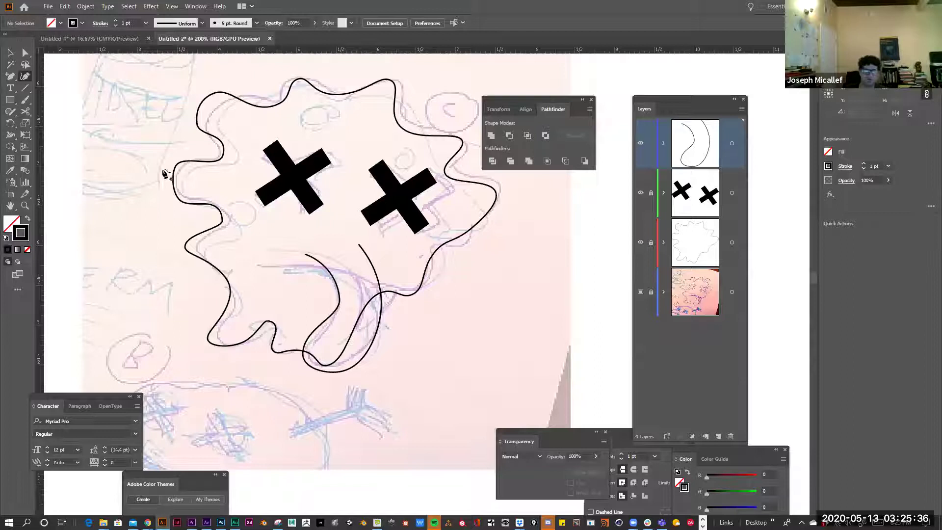
Hide the X eyes and germ outline layers and trace the mouth line as an open three-point curve crossing the tongue.
{"action": "left_click", "coordinate": [640, 193]}
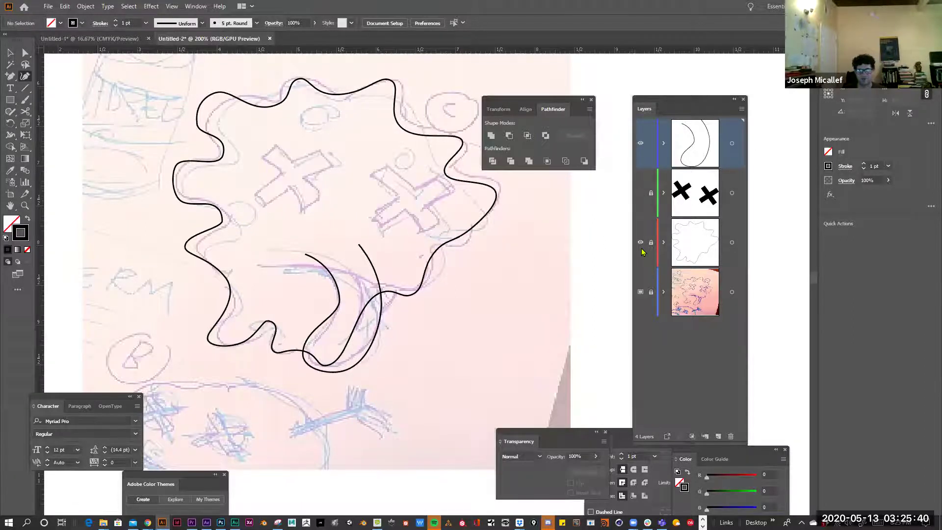
{"action": "left_click", "coordinate": [640, 242]}
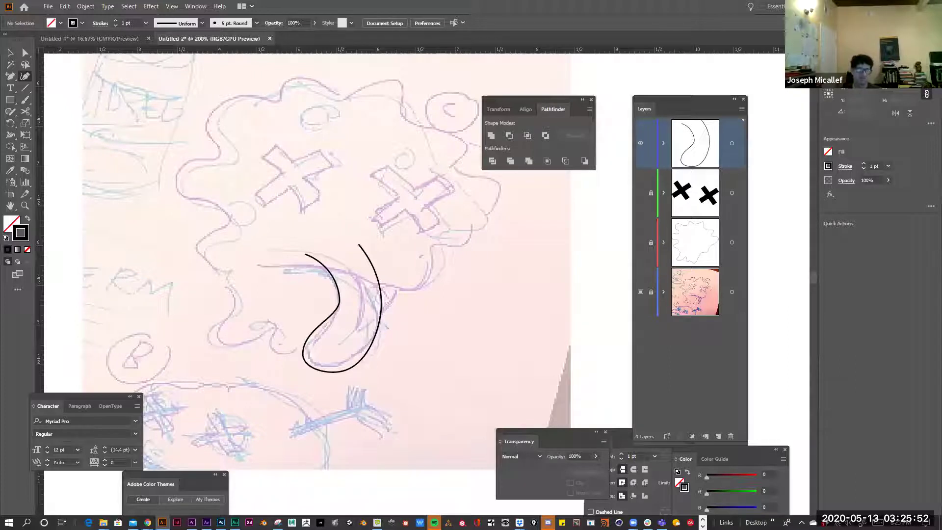
{"action": "left_click", "coordinate": [263, 268]}
{"action": "left_click", "coordinate": [363, 280]}
{"action": "left_click_drag", "start_coordinate": [365, 281], "coordinate": [397, 304]}
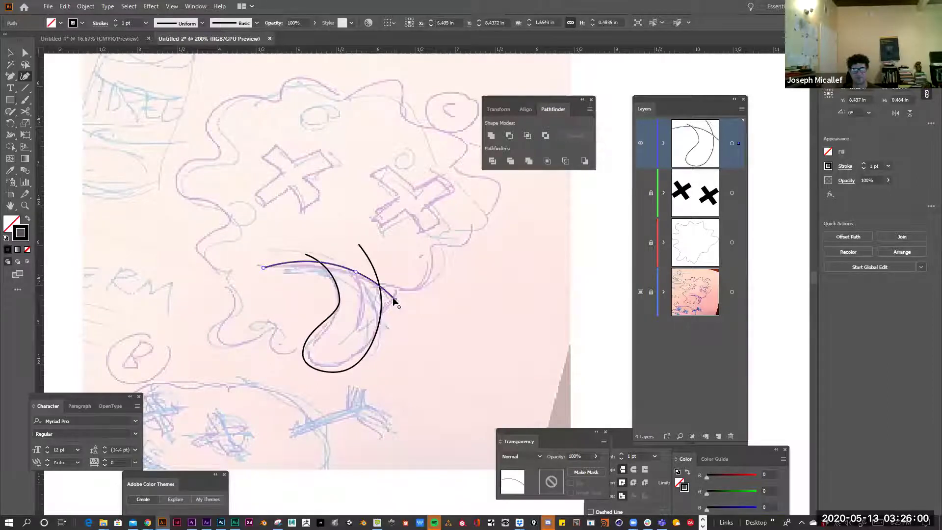
{"action": "left_click", "coordinate": [428, 346], "text": "ctrl"}
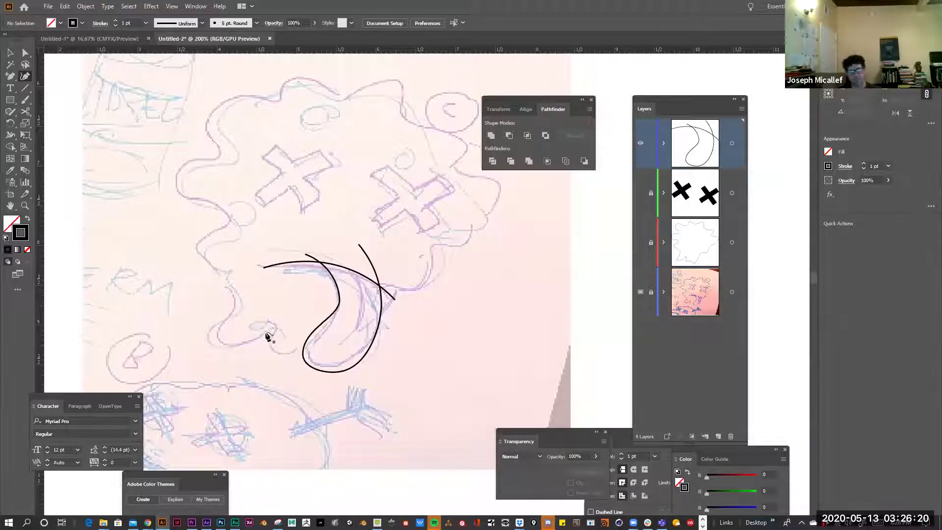
Select the mouth line and the tongue outline together.
{"action": "scroll", "coordinate": [426, 268], "scroll_direction": "down", "scroll_amount": 3}
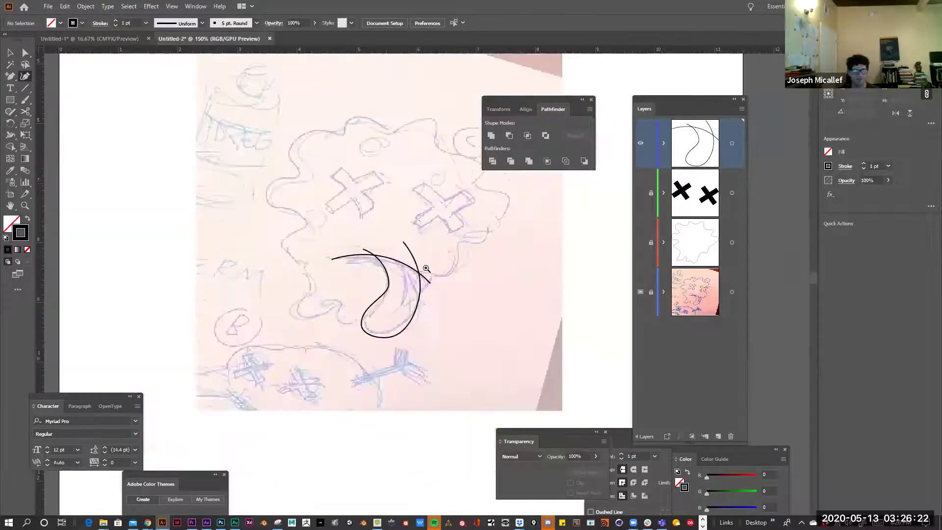
{"action": "left_click", "coordinate": [426, 269]}
{"action": "left_click", "coordinate": [426, 269]}
{"action": "left_click", "coordinate": [9, 53]}
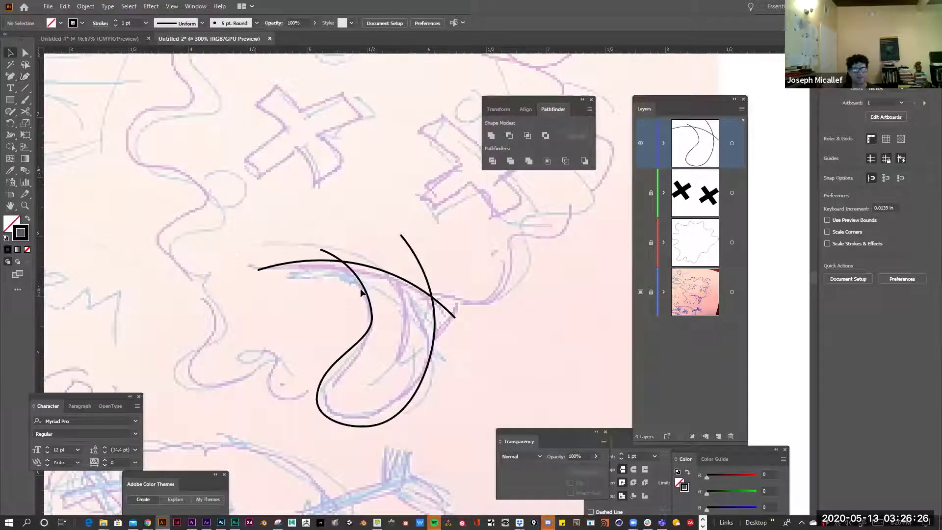
{"action": "left_click", "coordinate": [310, 265]}
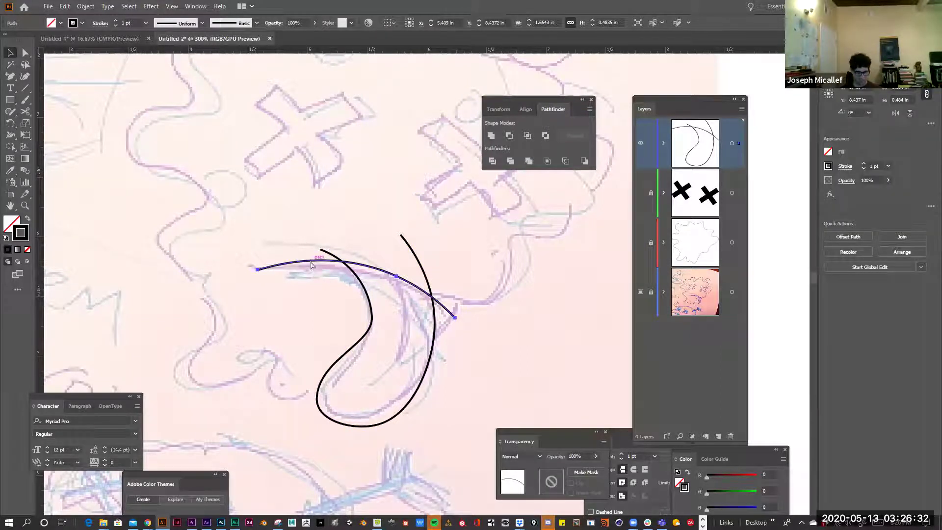
{"action": "left_click", "coordinate": [366, 292], "text": "shift"}
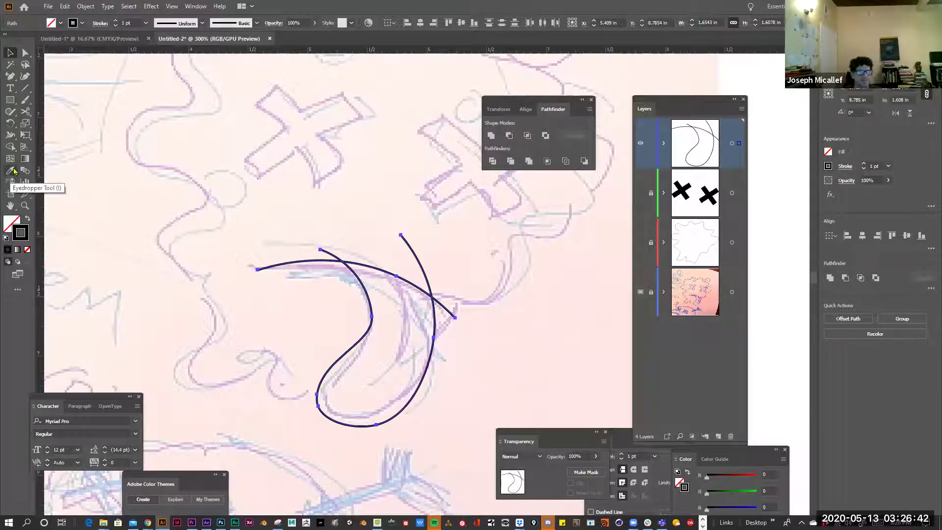
{"action": "left_click", "coordinate": [25, 195]}
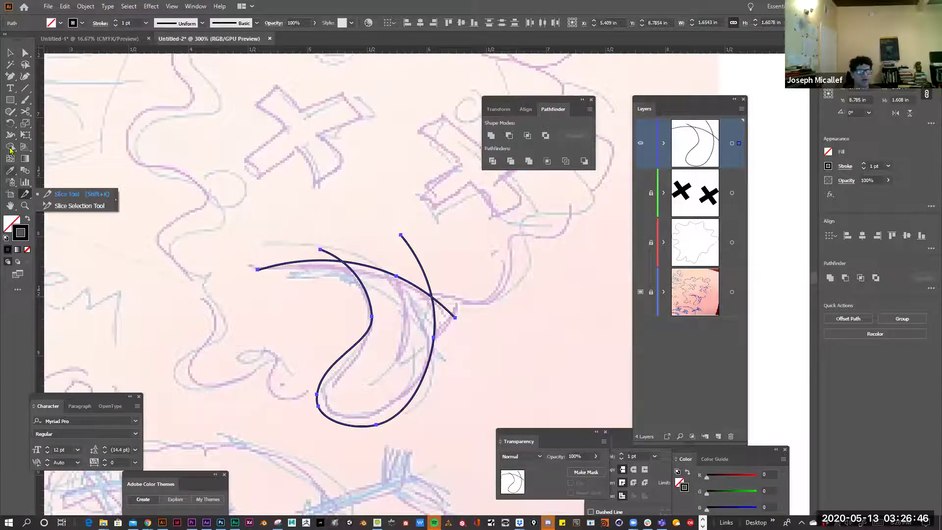
{"action": "left_click", "coordinate": [27, 112]}
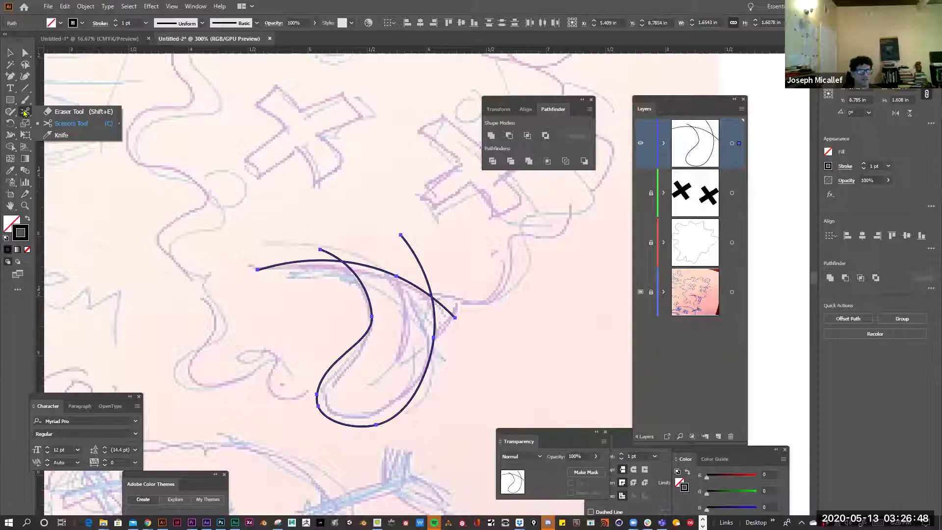
{"action": "left_click", "coordinate": [47, 137]}
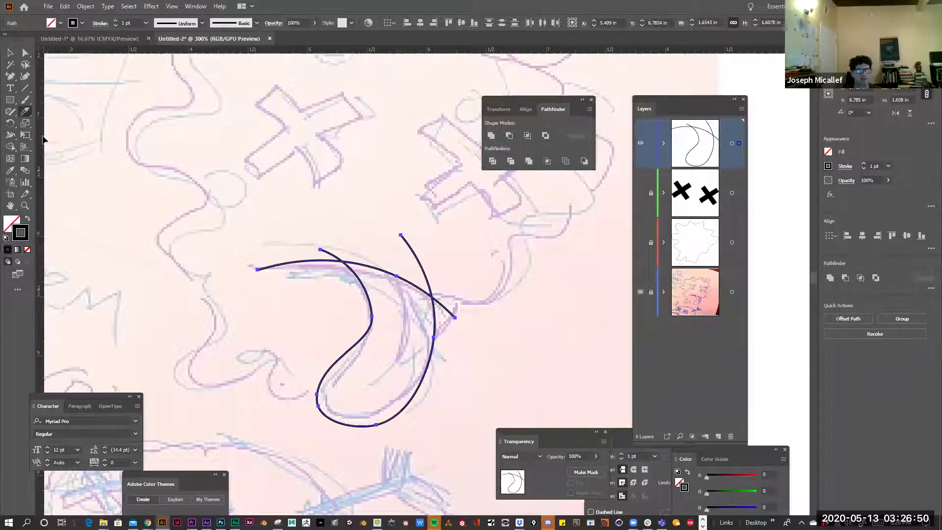
{"action": "left_click", "coordinate": [10, 53]}
{"action": "left_click", "coordinate": [266, 237]}
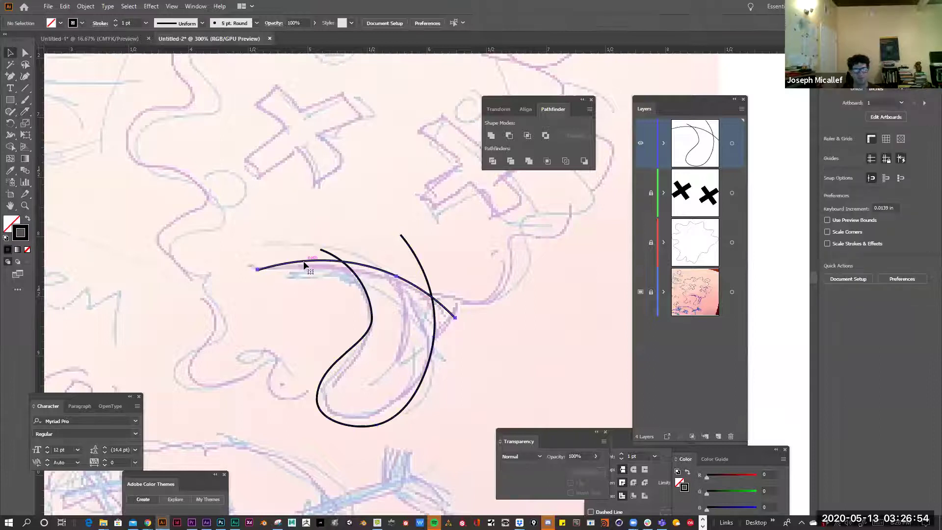
Reselect both crossing curves and expand the top layer to list its individual paths.
{"action": "left_click", "coordinate": [302, 265]}
{"action": "left_click", "coordinate": [369, 301], "text": "shift"}
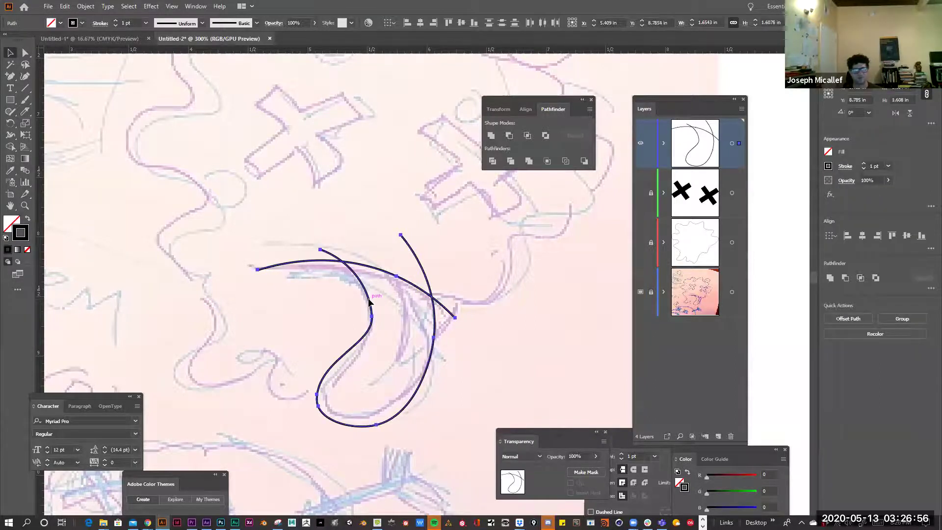
{"action": "left_click", "coordinate": [86, 6]}
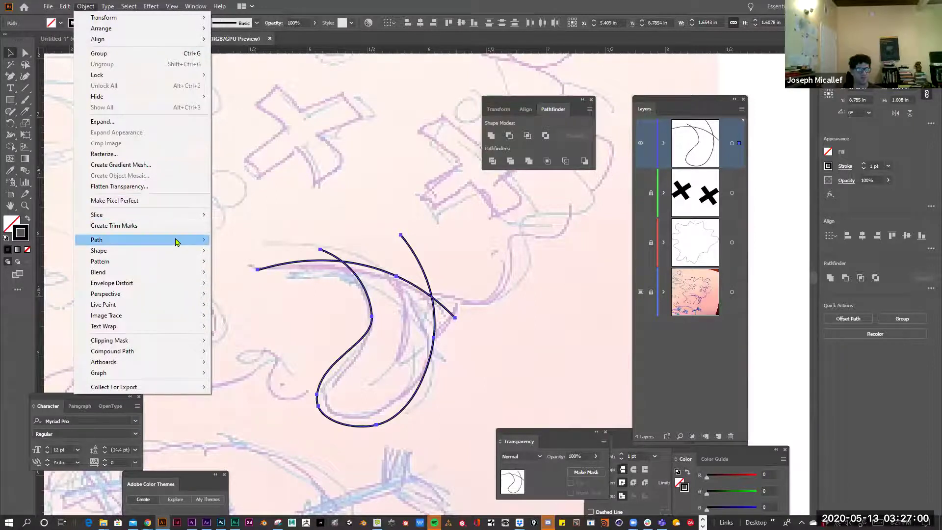
{"action": "mouse_move", "coordinate": [177, 242]}
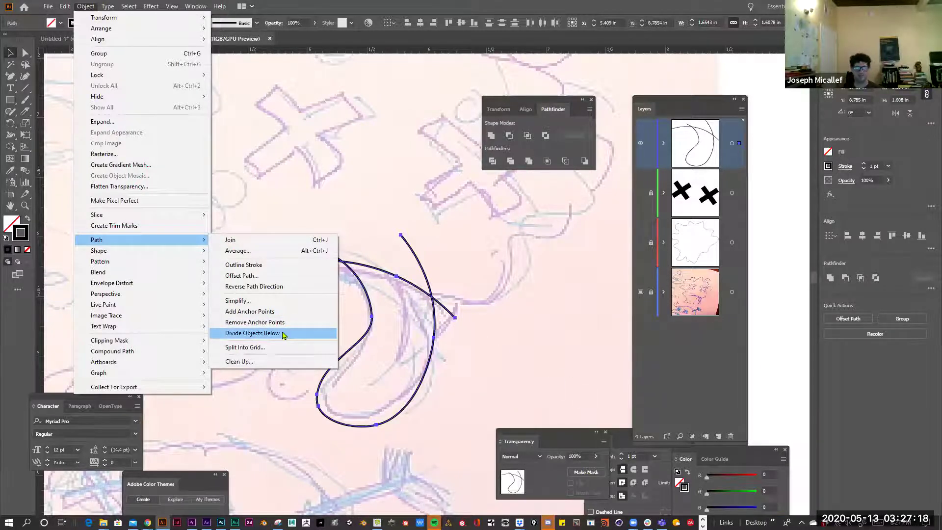
{"action": "left_click", "coordinate": [664, 143]}
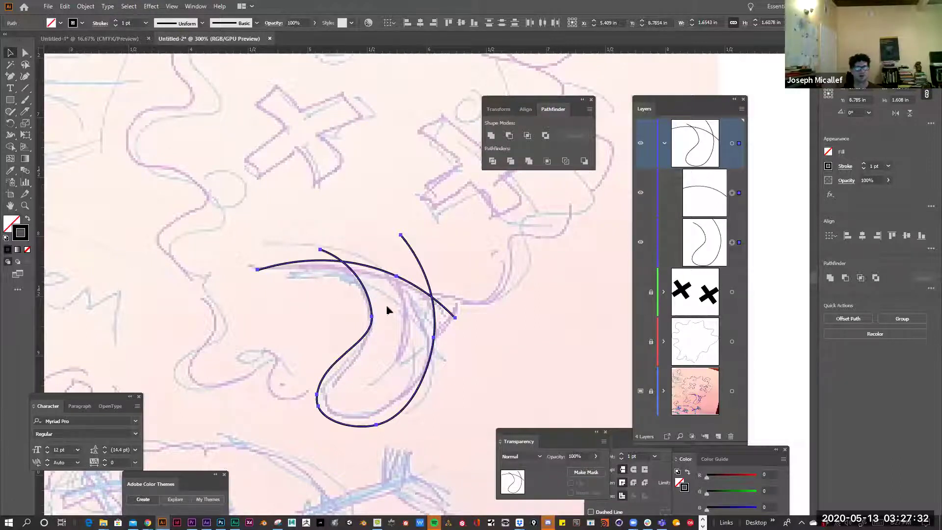
Target both the tongue and mouth line paths in the layer list and try Divide Objects Below on them.
{"action": "left_click", "coordinate": [344, 235]}
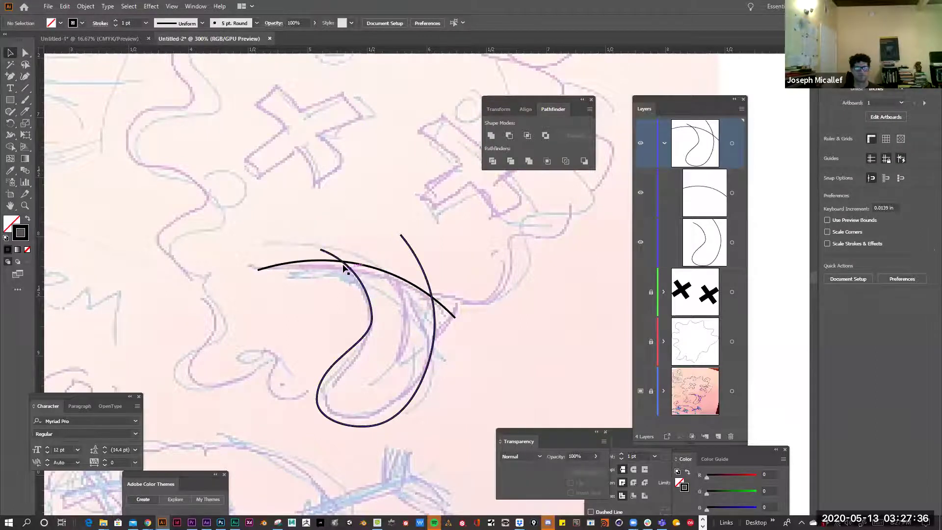
{"action": "left_click", "coordinate": [330, 261]}
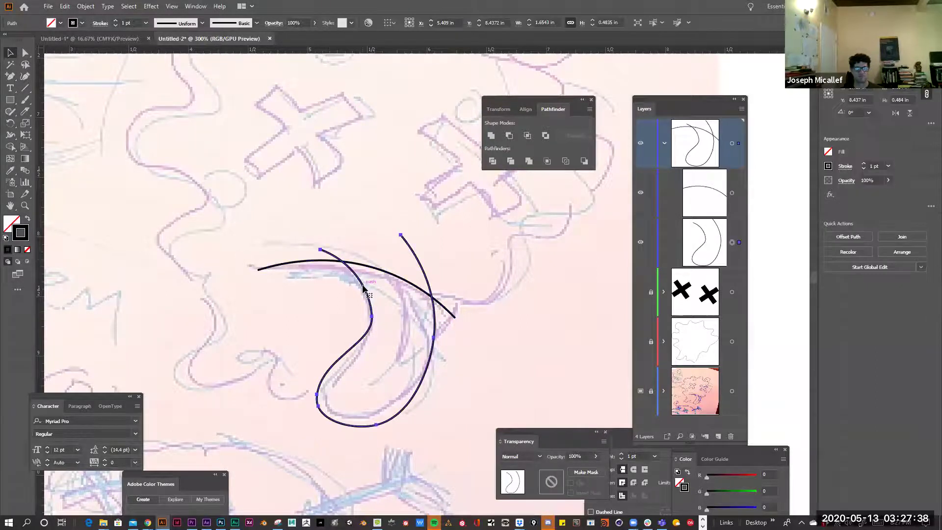
{"action": "left_click", "coordinate": [298, 264]}
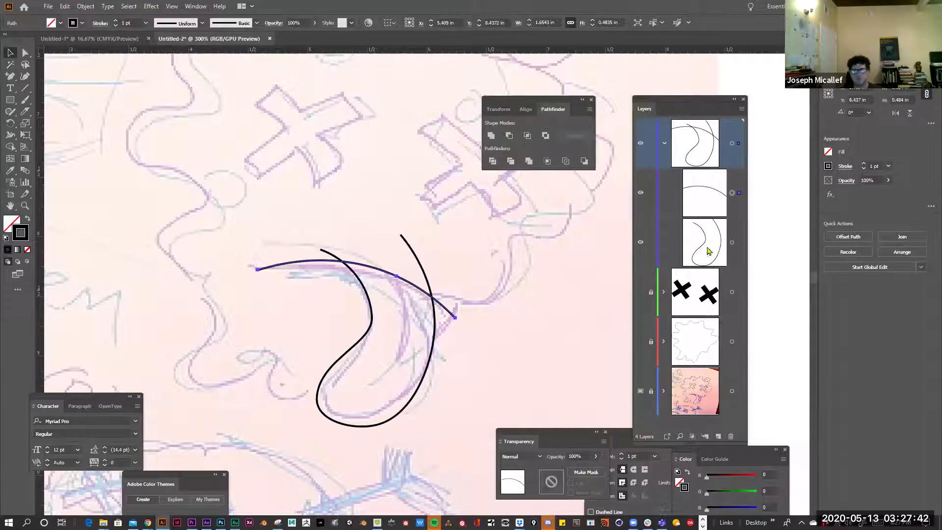
{"action": "left_click", "coordinate": [731, 242]}
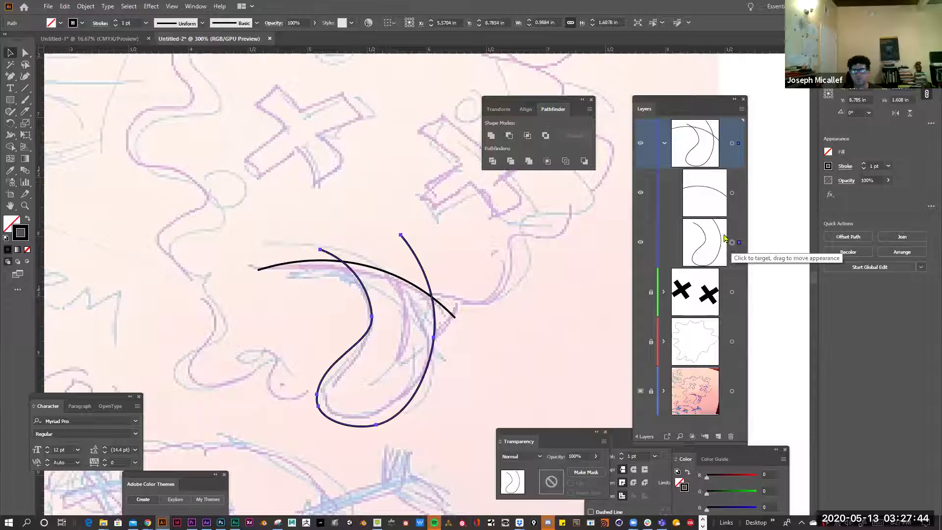
{"action": "left_click", "coordinate": [732, 194], "text": "shift"}
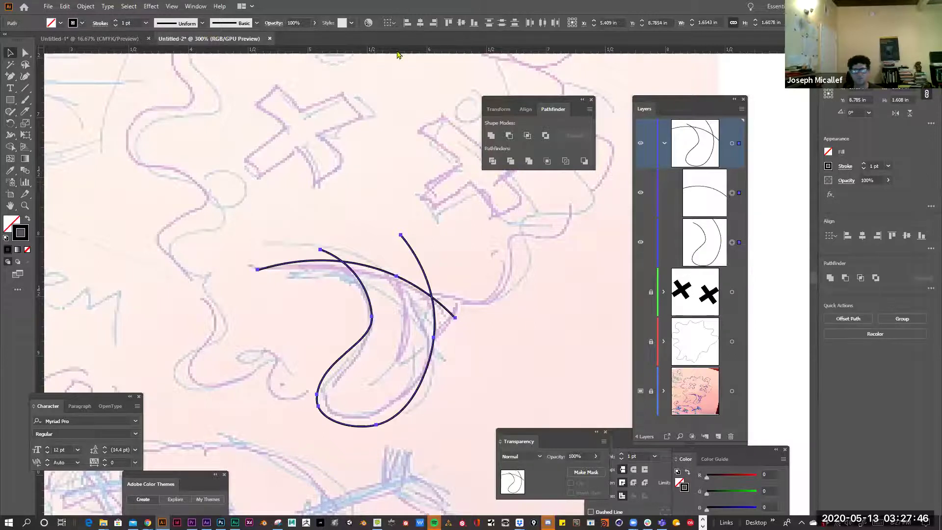
{"action": "left_click", "coordinate": [95, 7]}
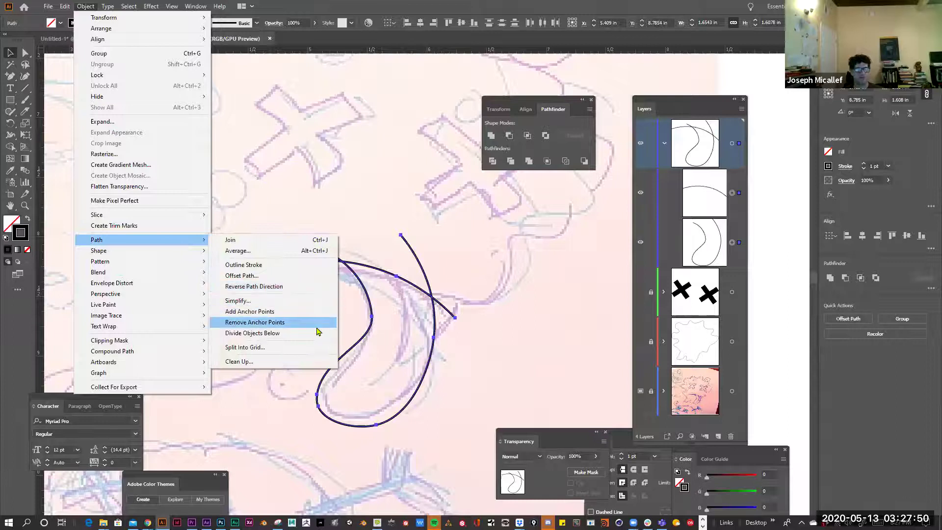
{"action": "left_click", "coordinate": [315, 337]}
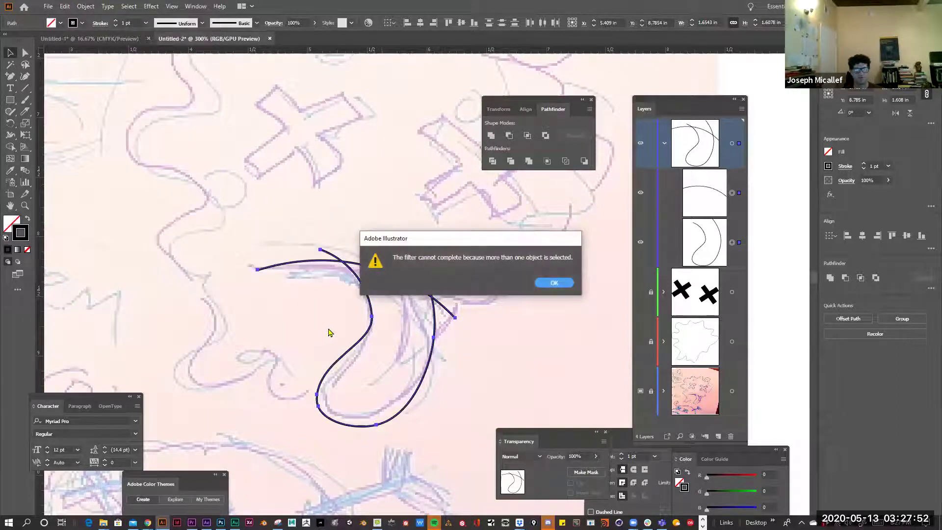
{"action": "left_click", "coordinate": [558, 285]}
Clear the selection of both paths and pick only the mouth line.
{"action": "left_click", "coordinate": [562, 352]}
{"action": "left_click", "coordinate": [421, 292]}
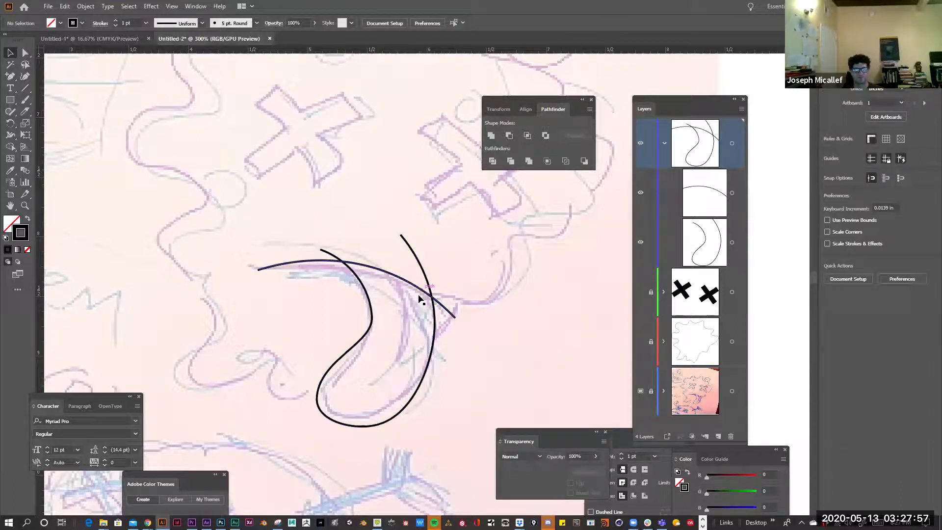
{"action": "left_click", "coordinate": [85, 7]}
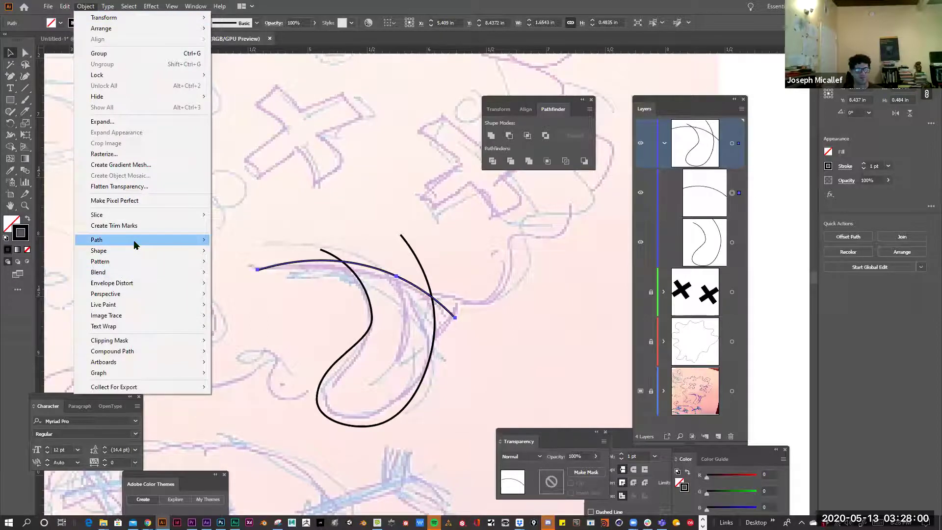
{"action": "mouse_move", "coordinate": [136, 244]}
{"action": "left_click", "coordinate": [307, 330]}
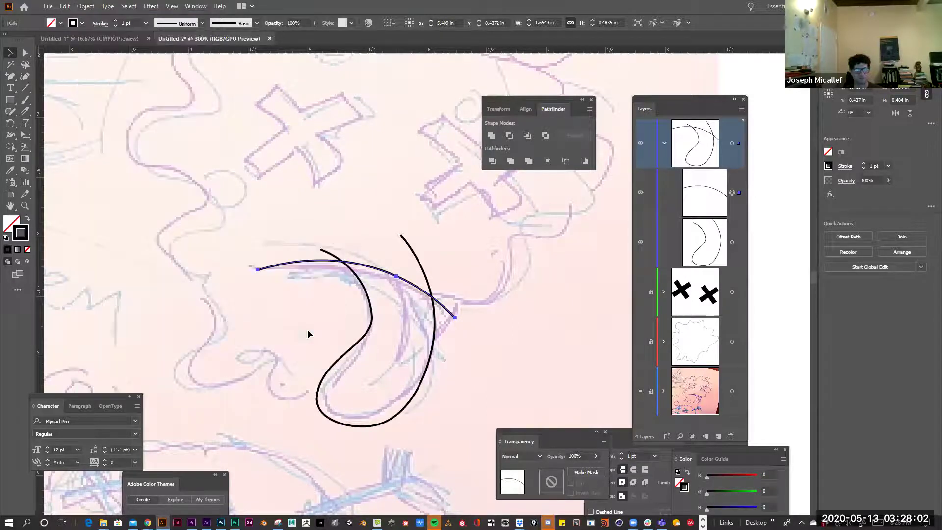
Copy the curved mouth line for reuse.
{"action": "key", "text": "a"}
{"action": "left_click", "coordinate": [372, 292]}
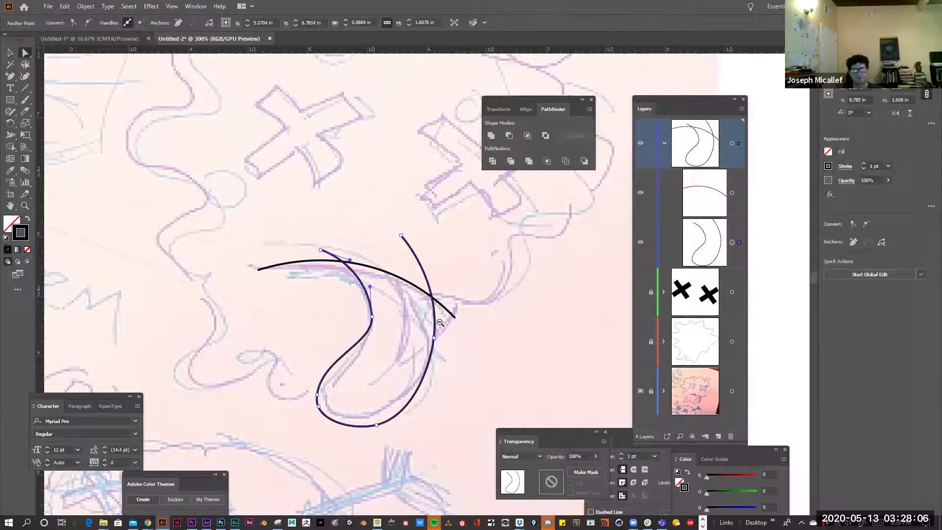
{"action": "left_click", "coordinate": [440, 322], "text": "alt"}
{"action": "left_click", "coordinate": [402, 278]}
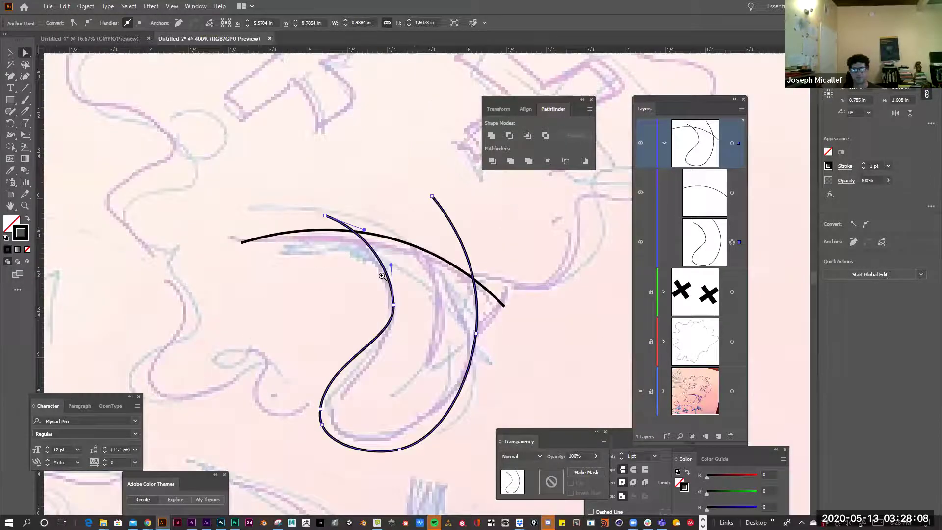
{"action": "left_click", "coordinate": [382, 276]}
{"action": "left_click", "coordinate": [731, 193]}
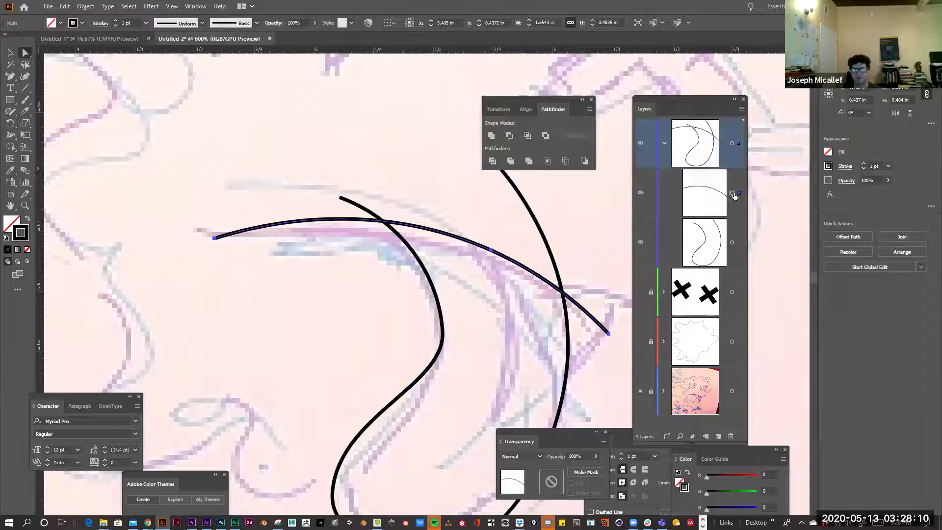
Split the tongue outline with the Scissors tool at both points where it crosses the mouth curve.
{"action": "left_click", "coordinate": [409, 253]}
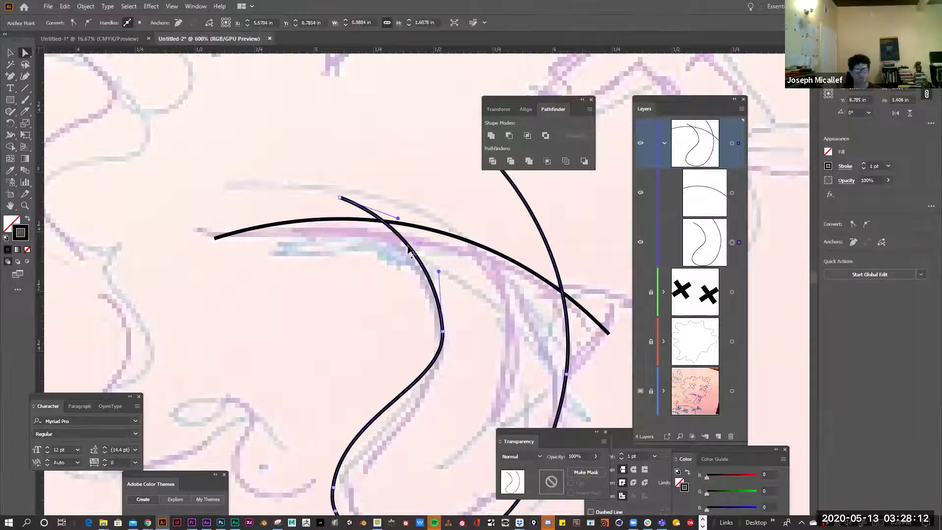
{"action": "left_click", "coordinate": [367, 244]}
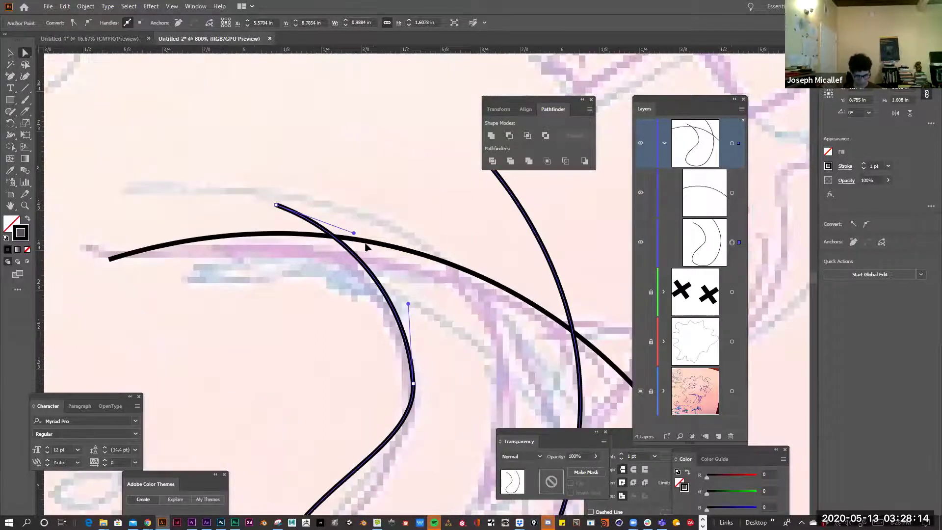
{"action": "key", "text": "c"}
{"action": "left_click", "coordinate": [336, 237]}
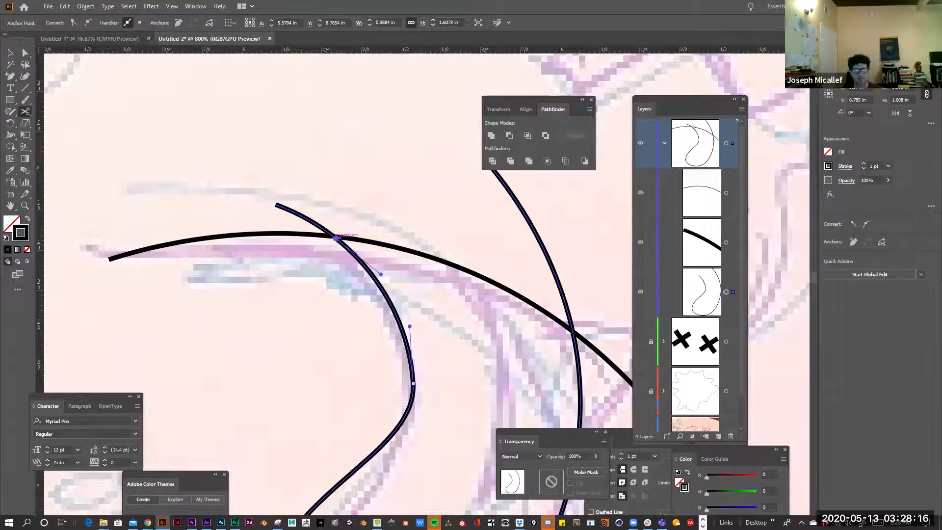
{"action": "left_click", "coordinate": [572, 333]}
Delete the two tongue end pieces that stick out above the mouth curve.
{"action": "key", "text": "a"}
{"action": "left_click", "coordinate": [304, 217]}
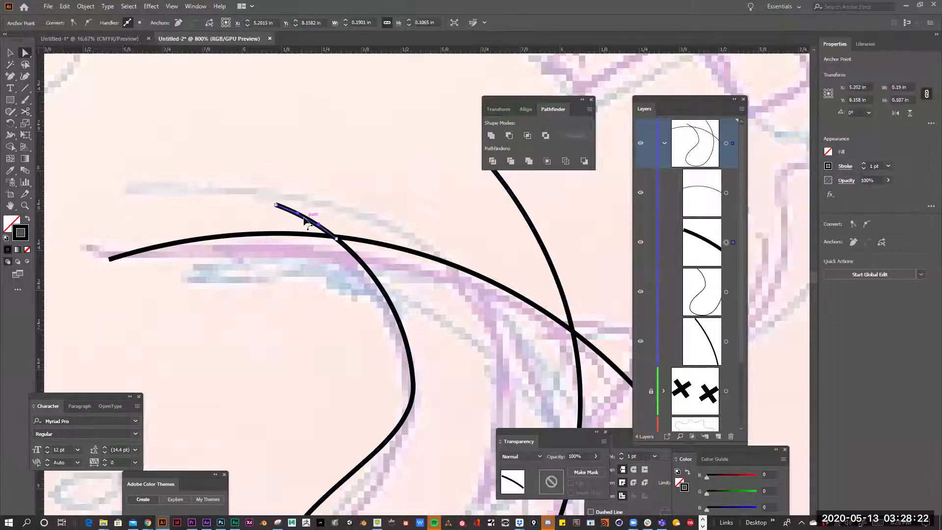
{"action": "key", "text": "Delete"}
{"action": "left_click", "coordinate": [542, 240]}
{"action": "key", "text": "Delete"}
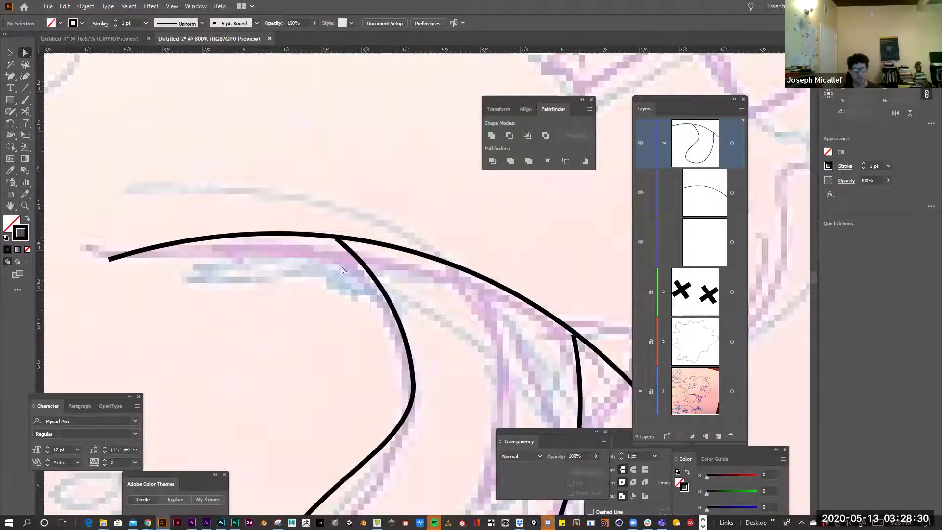
Split the mouth curve with the Scissors tool at the two points where the tongue's sides meet it.
{"action": "key", "text": "c"}
{"action": "left_click", "coordinate": [337, 236]}
{"action": "key", "text": "a"}
{"action": "left_click", "coordinate": [324, 242]}
{"action": "key", "text": "c"}
{"action": "left_click", "coordinate": [335, 236]}
{"action": "left_click_drag", "start_coordinate": [408, 276], "coordinate": [282, 222]}
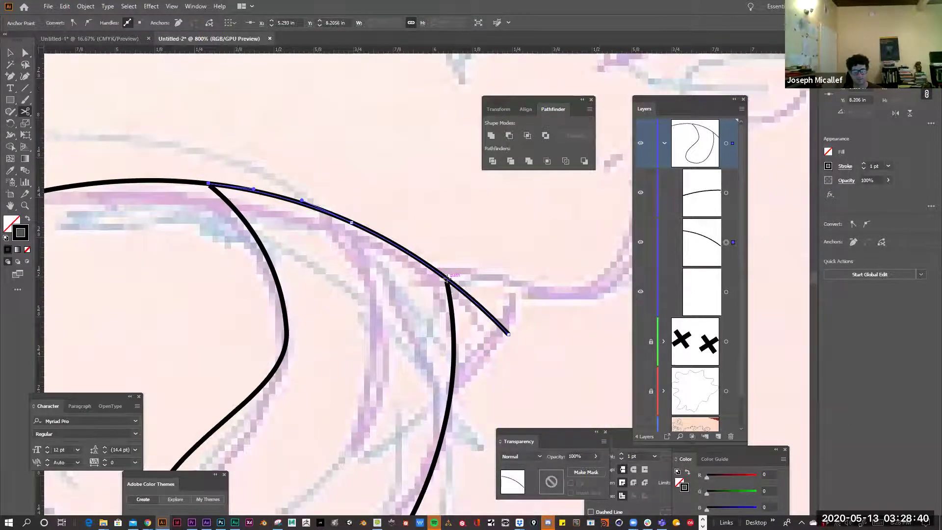
{"action": "left_click", "coordinate": [447, 278]}
Delete the two mouth curve pieces outside the tongue, keeping only the segment between its sides.
{"action": "key", "text": "a"}
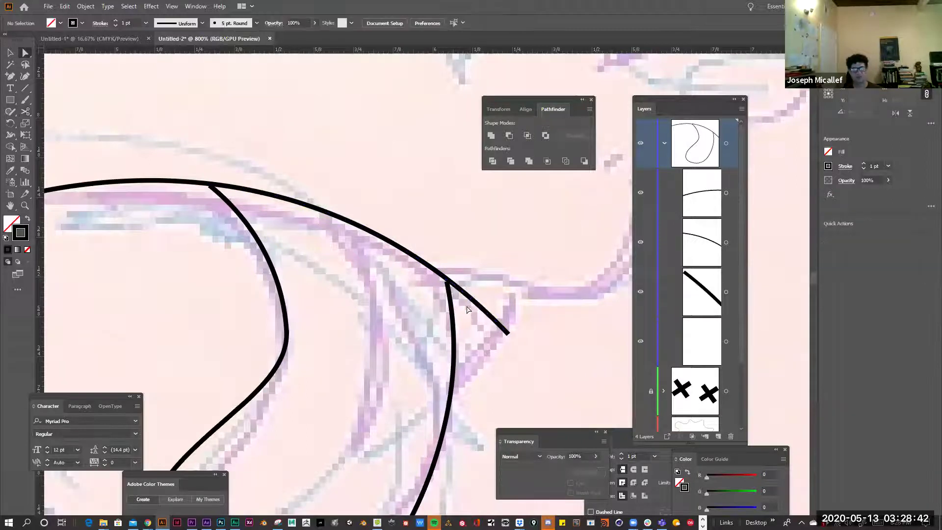
{"action": "left_click", "coordinate": [470, 301]}
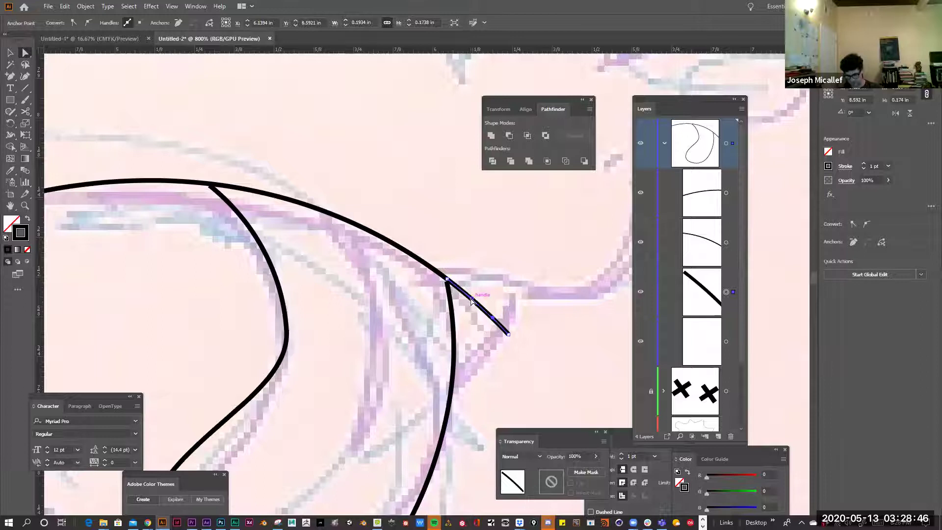
{"action": "key", "text": "Delete"}
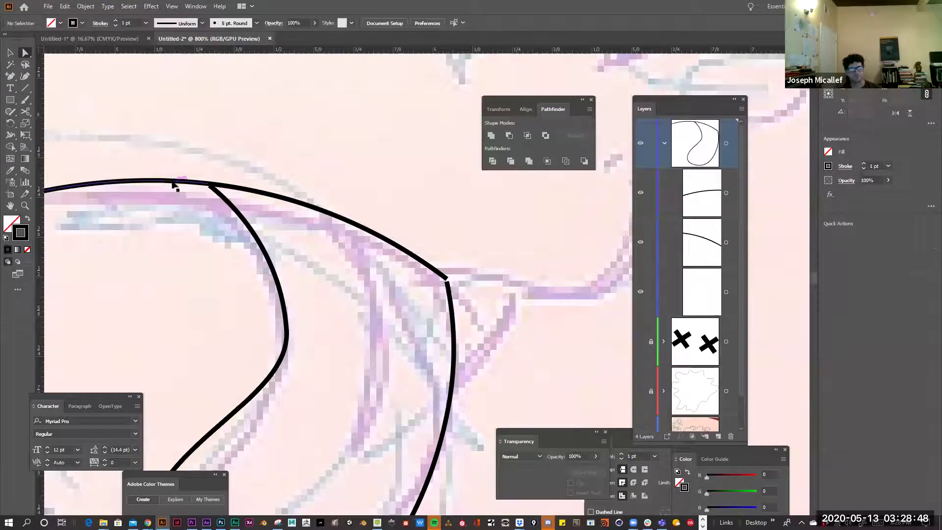
{"action": "left_click", "coordinate": [164, 182]}
{"action": "key", "text": "Delete"}
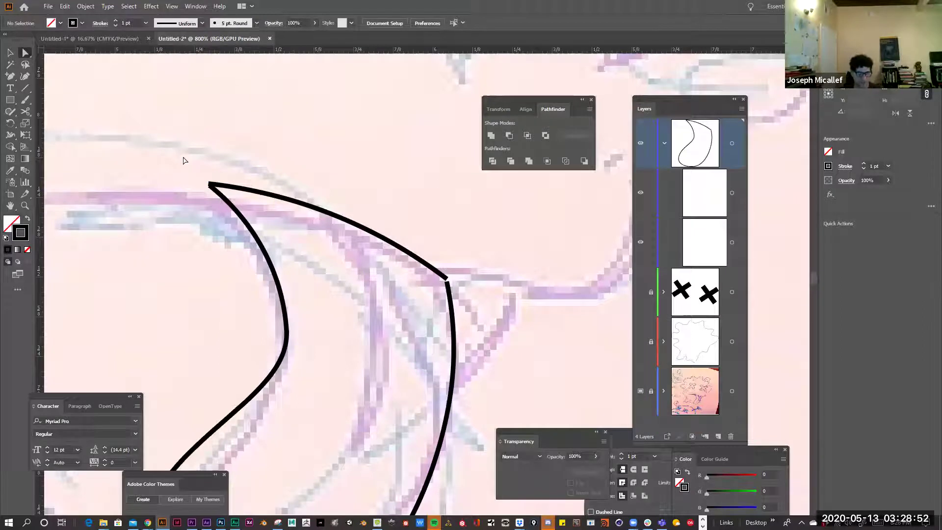
Join the tongue outline and the remaining mouth segment into one path.
{"action": "left_click_drag", "start_coordinate": [223, 196], "coordinate": [226, 198]}
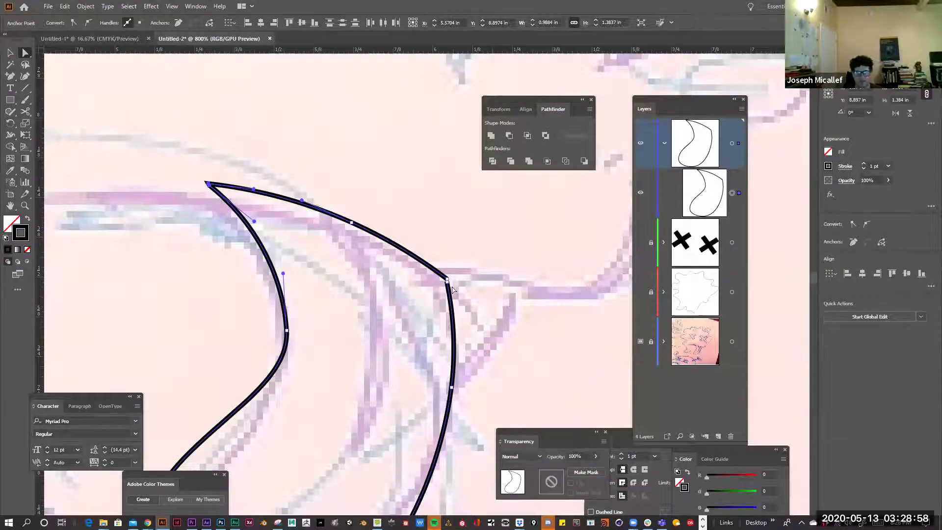
{"action": "left_click", "coordinate": [436, 273]}
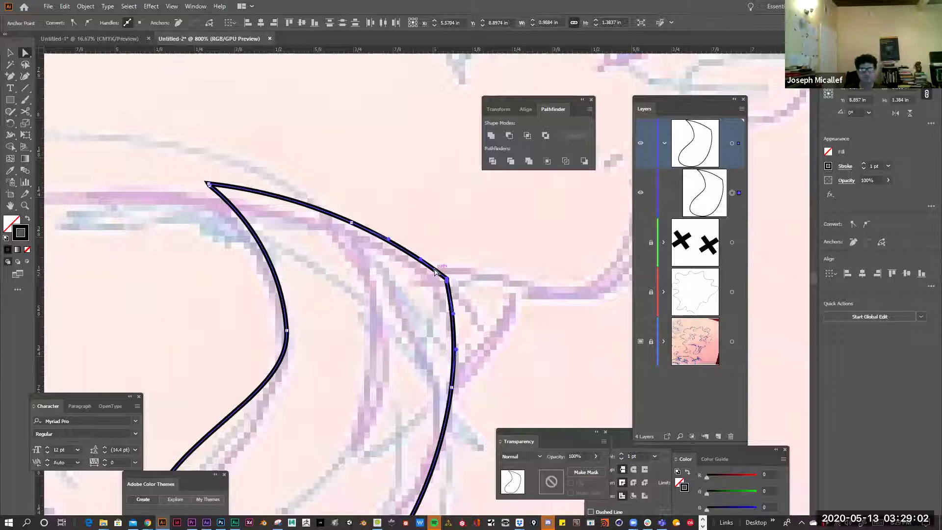
{"action": "left_click_drag", "start_coordinate": [230, 189], "coordinate": [342, 266]}
{"action": "left_click_drag", "start_coordinate": [428, 335], "coordinate": [427, 341]}
Undo the last change and try to remove the extra anchor point at the tongue's upper right corner with the Pen tool.
{"action": "key", "text": "ctrl+minus"}
{"action": "key", "text": "ctrl+minus"}
{"action": "left_click_drag", "start_coordinate": [518, 331], "coordinate": [380, 278]}
{"action": "key", "text": "ctrl+plus"}
{"action": "key", "text": "ctrl+plus"}
{"action": "key", "text": "ctrl+plus"}
{"action": "key", "text": "ctrl+plus"}
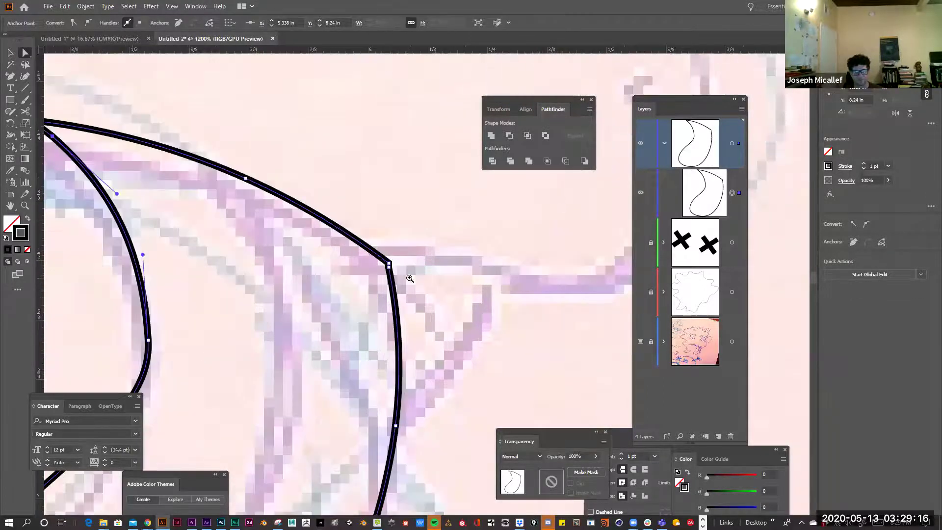
{"action": "left_click", "coordinate": [432, 290]}
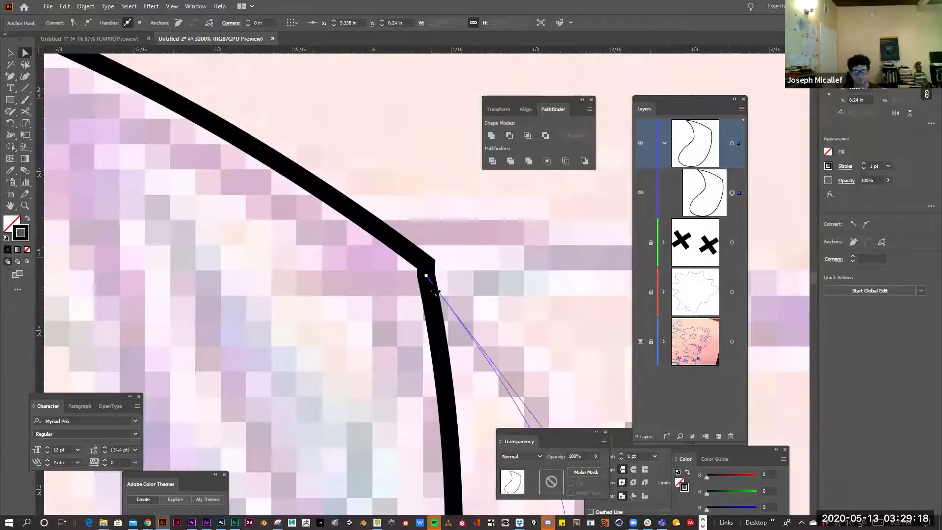
{"action": "key", "text": "ctrl+z"}
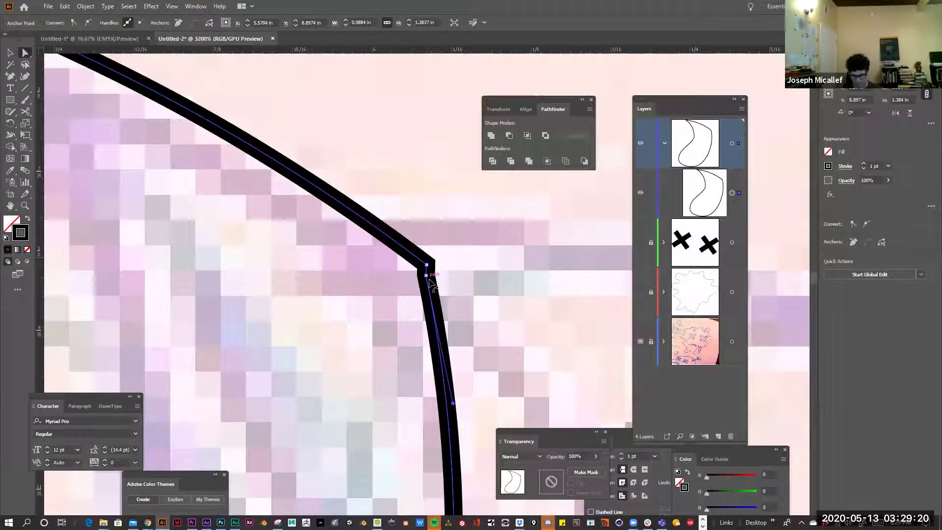
{"action": "key", "text": "p"}
{"action": "left_click", "coordinate": [428, 281]}
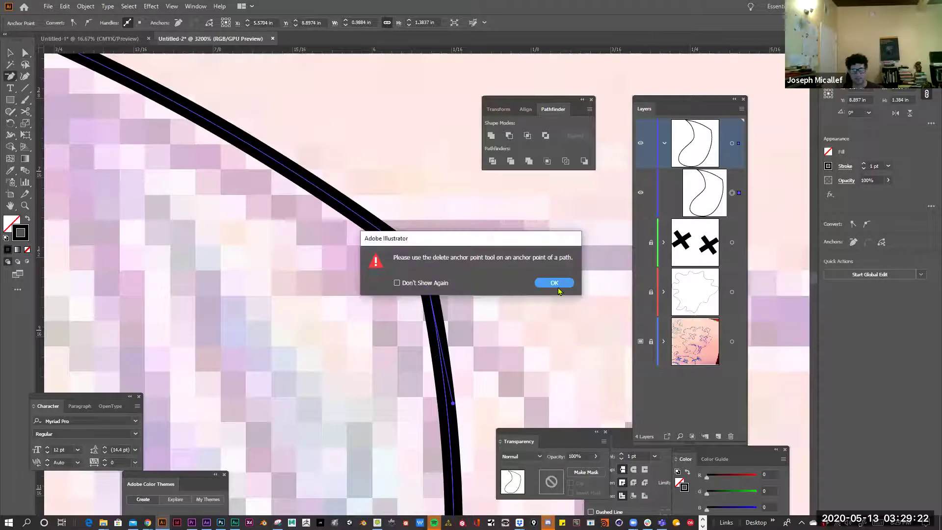
{"action": "left_click", "coordinate": [552, 281]}
{"action": "left_click", "coordinate": [428, 282]}
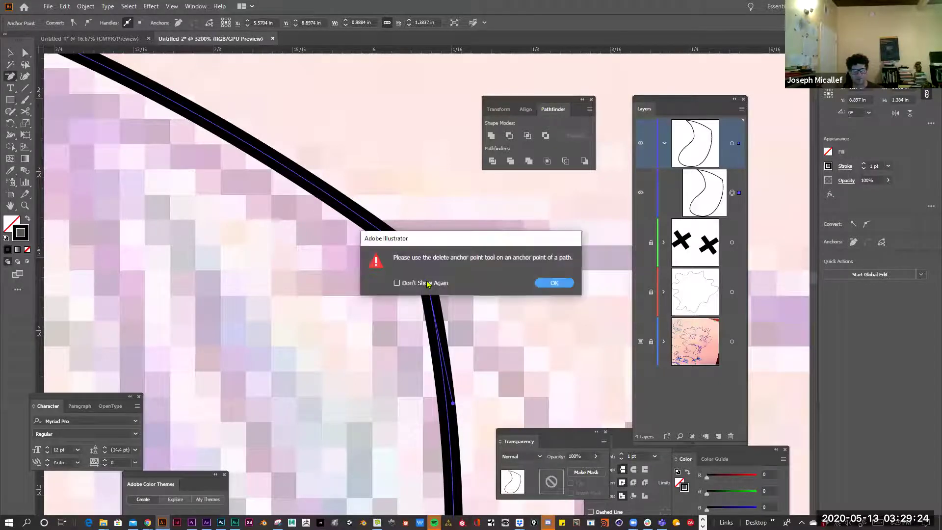
{"action": "left_click", "coordinate": [560, 282]}
Try deleting the selected extra anchor point at the tongue's upper right corner, and undo the deletion.
{"action": "key", "text": "a"}
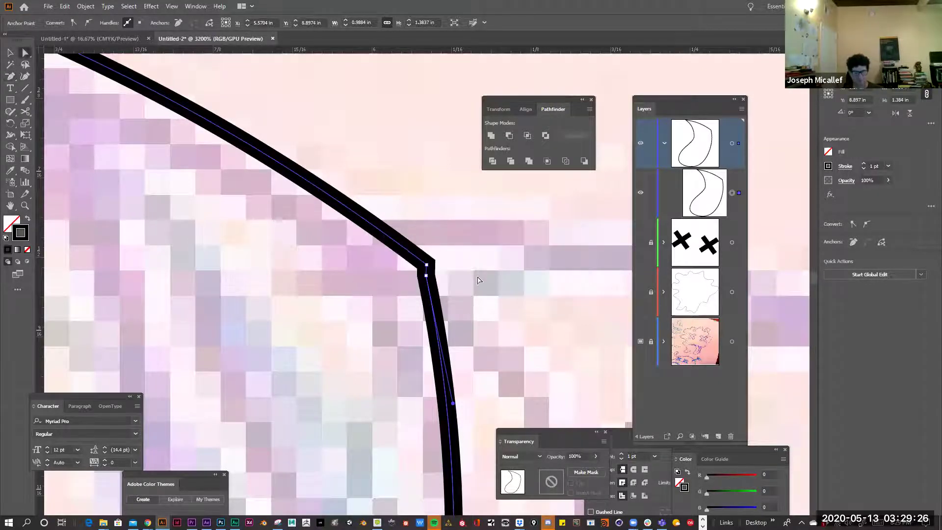
{"action": "left_click", "coordinate": [476, 278]}
{"action": "left_click", "coordinate": [427, 278]}
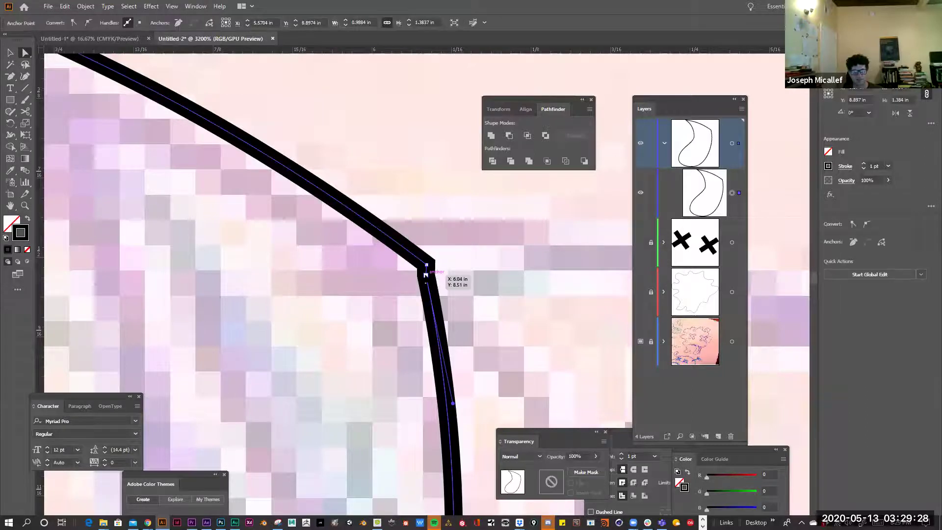
{"action": "key", "text": "Delete"}
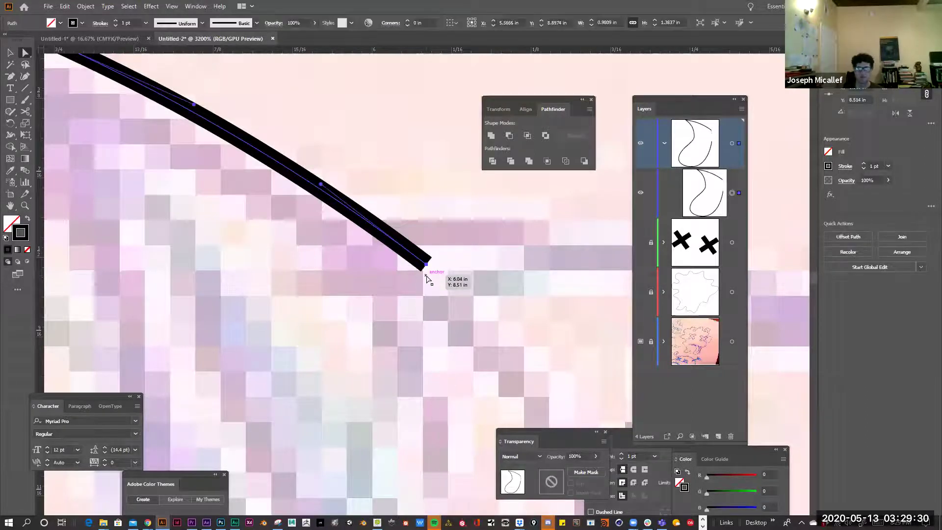
{"action": "key", "text": "ctrl+z"}
Shift the extra anchor point at the tongue's upper right corner slightly down and outward, and deselect the path.
{"action": "left_click_drag", "start_coordinate": [426, 275], "coordinate": [435, 288]}
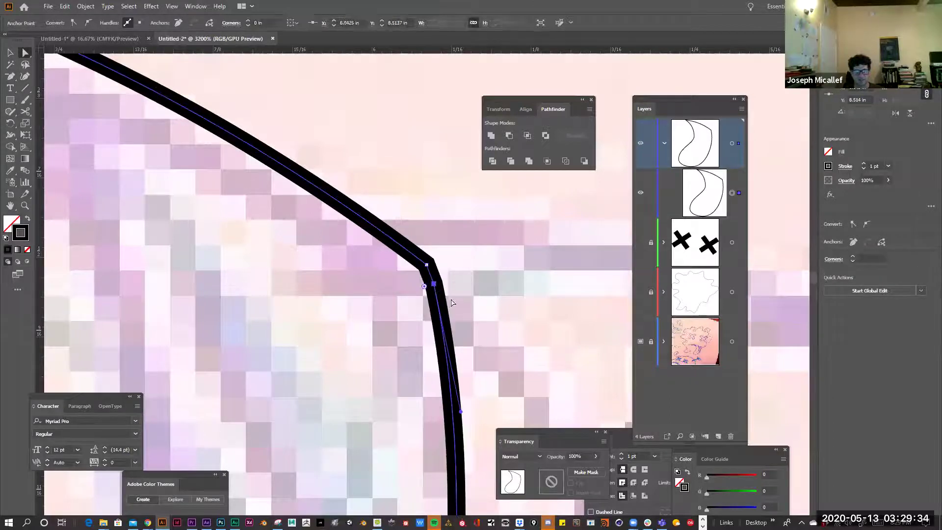
{"action": "key", "text": "ctrl+shift+a"}
Paste the copied full mouth curve in front at its original position above the tongue.
{"action": "key", "text": "ctrl+minus"}
{"action": "key", "text": "ctrl+minus"}
{"action": "key", "text": "ctrl+minus"}
{"action": "key", "text": "ctrl+minus"}
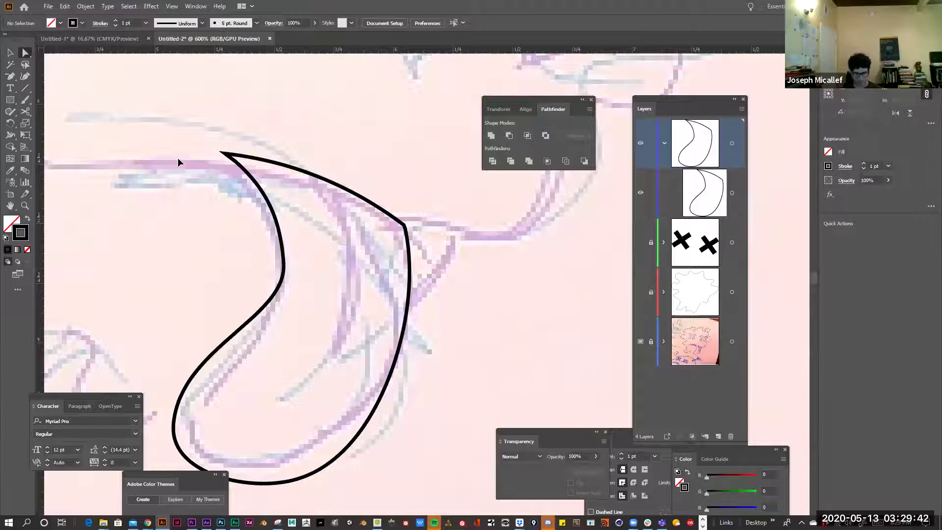
{"action": "key", "text": "ctrl+f"}
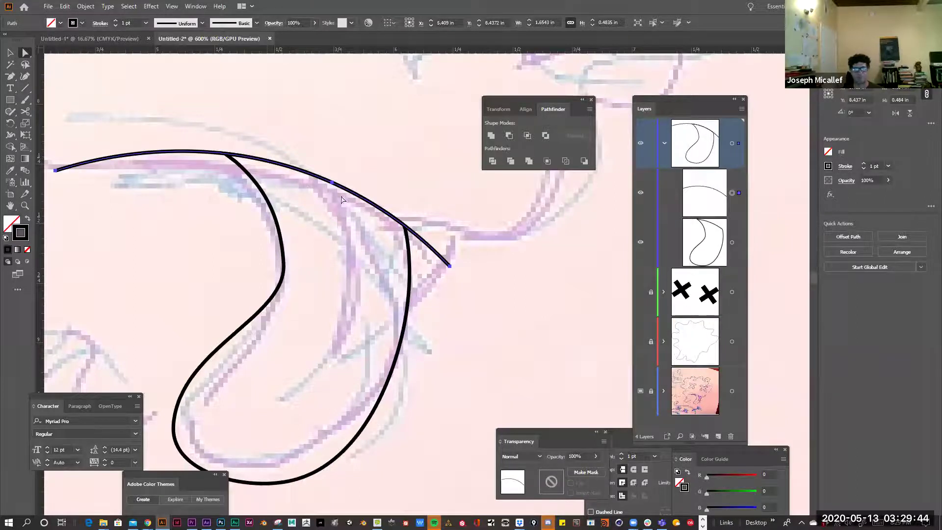
{"action": "left_click", "coordinate": [330, 211], "text": "ctrl+alt"}
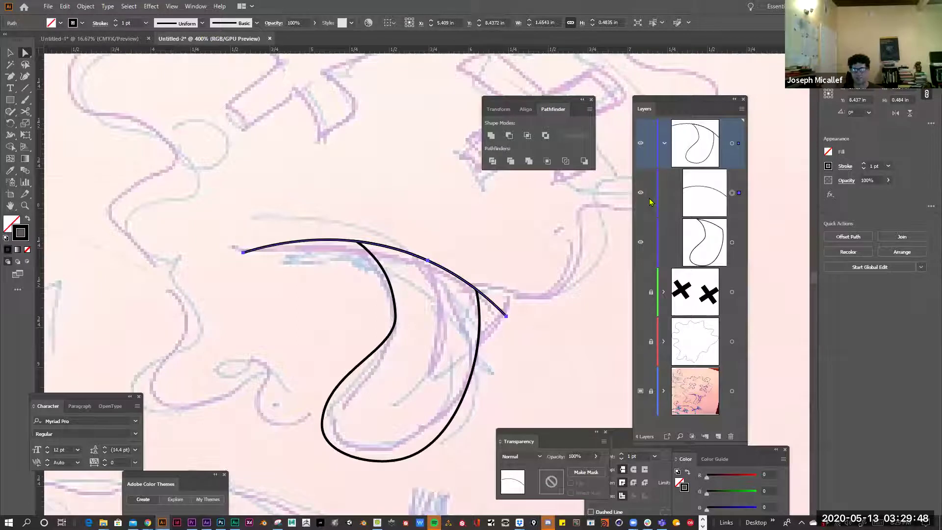
Show the layers with the X-shaped eyes and the wavy outline, and clear the selection.
{"action": "left_click", "coordinate": [640, 293]}
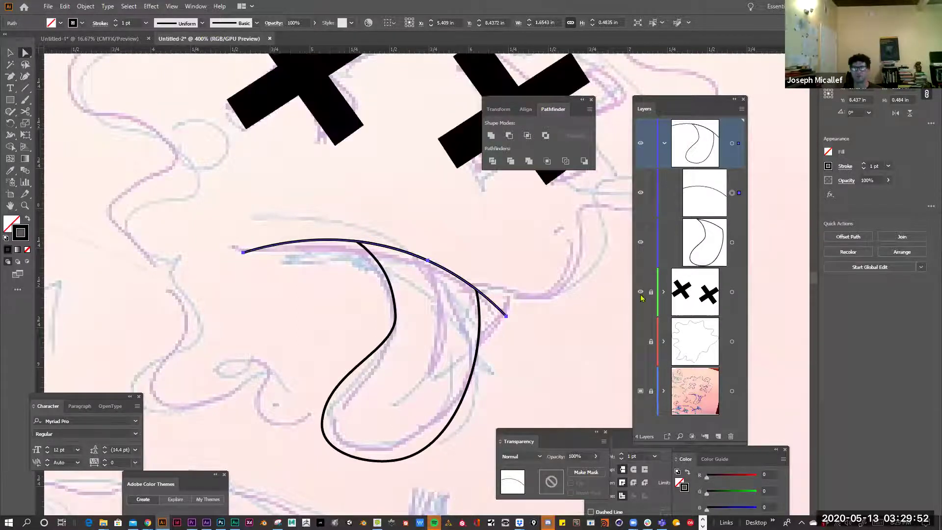
{"action": "left_click", "coordinate": [640, 342]}
{"action": "left_click", "coordinate": [529, 340]}
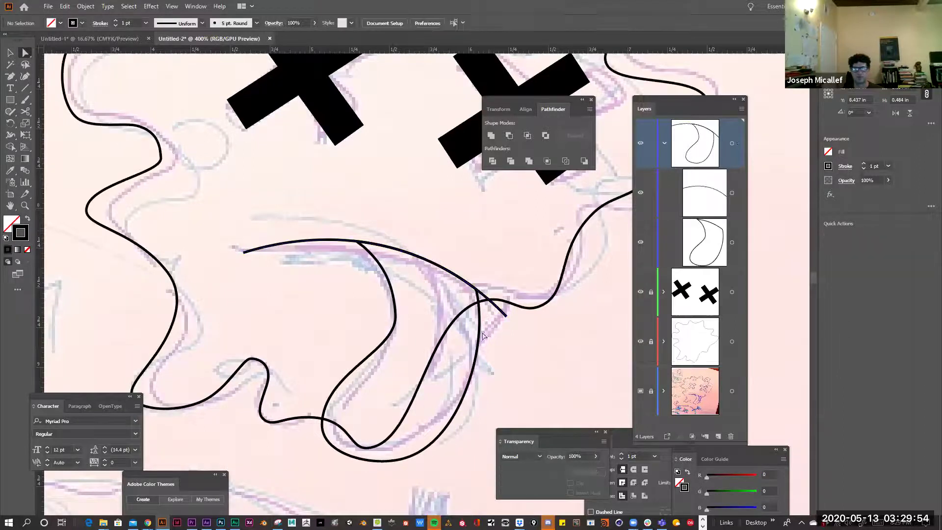
Fill the tongue shape with white (FFFFFF) and deselect it.
{"action": "left_click", "coordinate": [480, 342]}
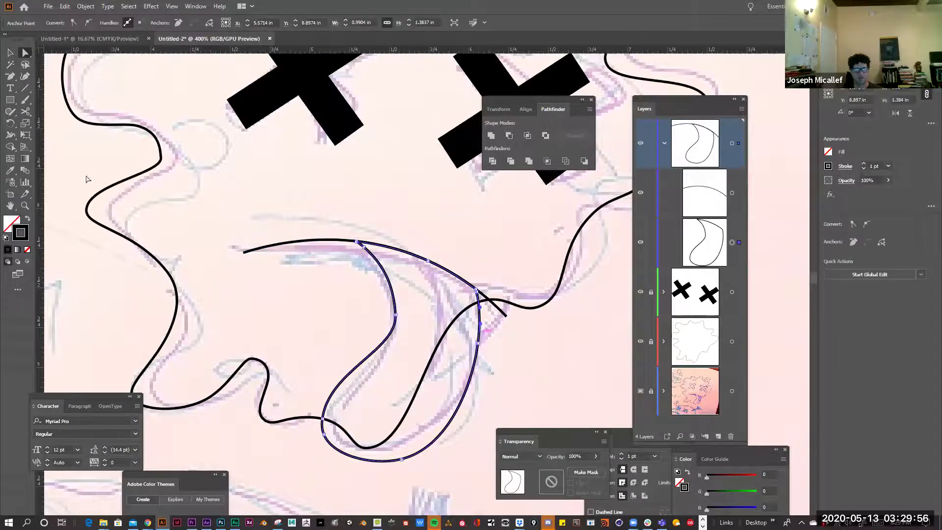
{"action": "left_click", "coordinate": [10, 221]}
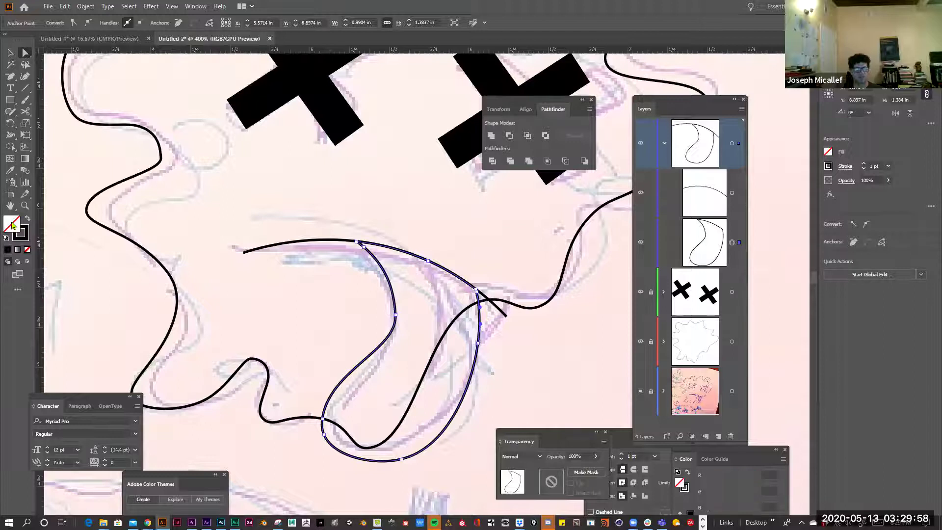
{"action": "double_click", "coordinate": [12, 222]}
{"action": "left_click_drag", "start_coordinate": [373, 206], "coordinate": [327, 173]}
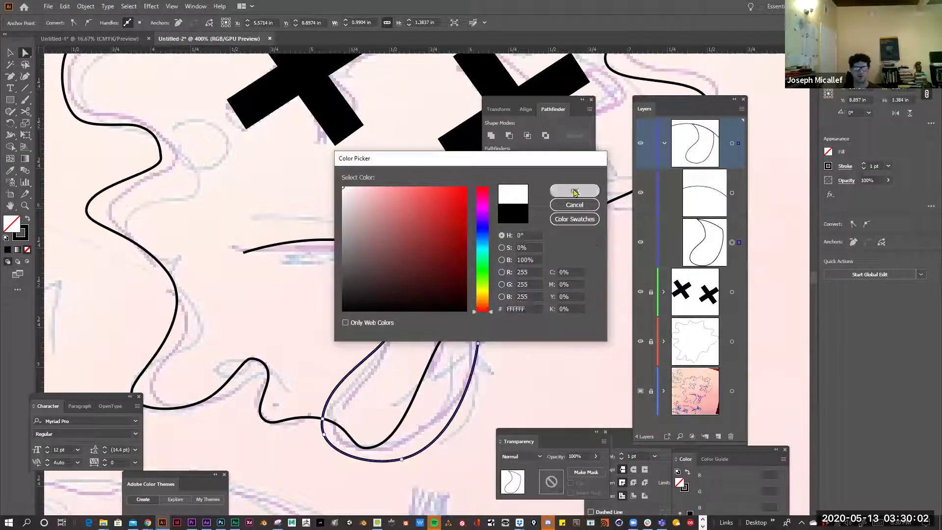
{"action": "left_click", "coordinate": [574, 191]}
{"action": "left_click", "coordinate": [564, 348]}
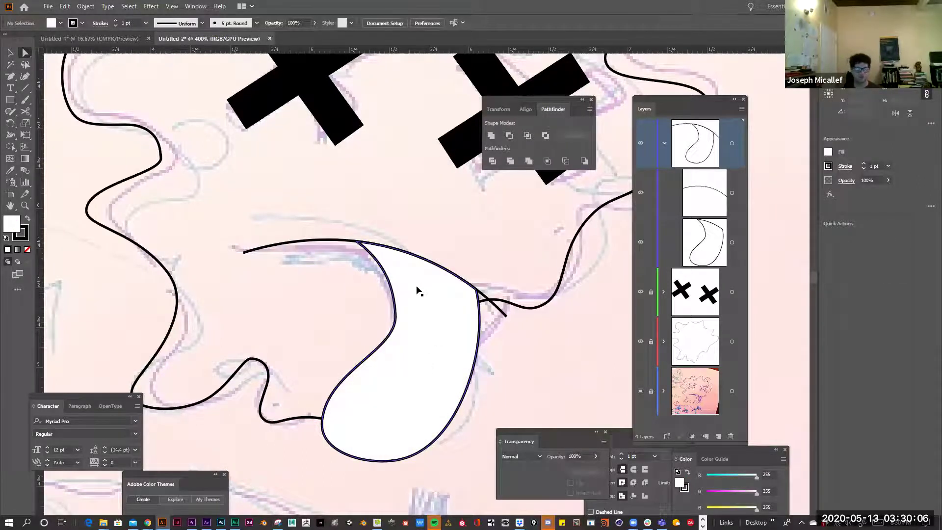
Cut the mouth curve at its anchor point above the tongue with the Scissors tool and select the separated right-hand segment.
{"action": "key", "text": "c"}
{"action": "left_click", "coordinate": [434, 265]}
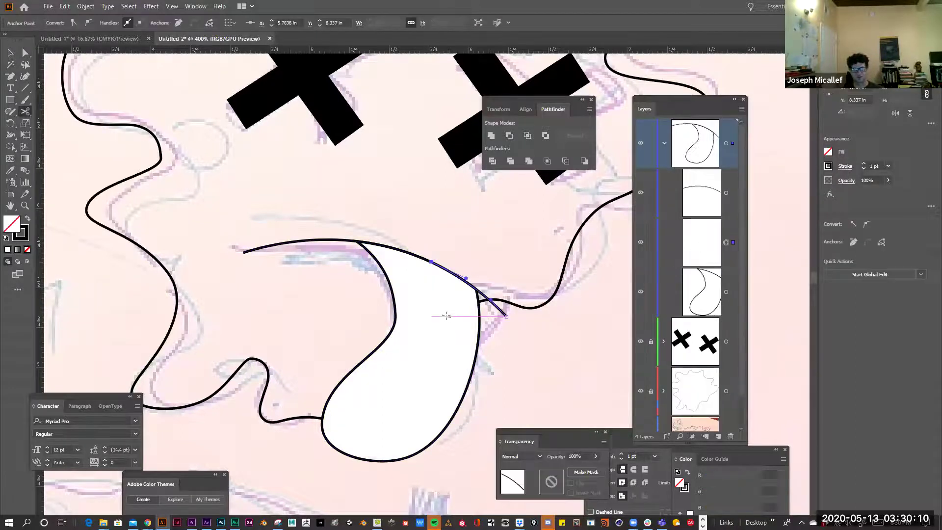
{"action": "left_click", "coordinate": [484, 326]}
{"action": "left_click", "coordinate": [558, 284]}
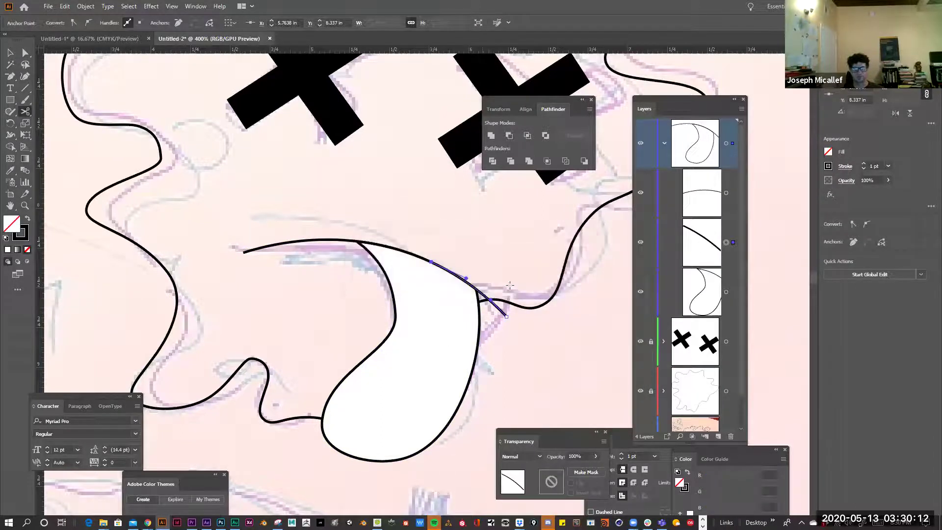
{"action": "left_click", "coordinate": [424, 330]}
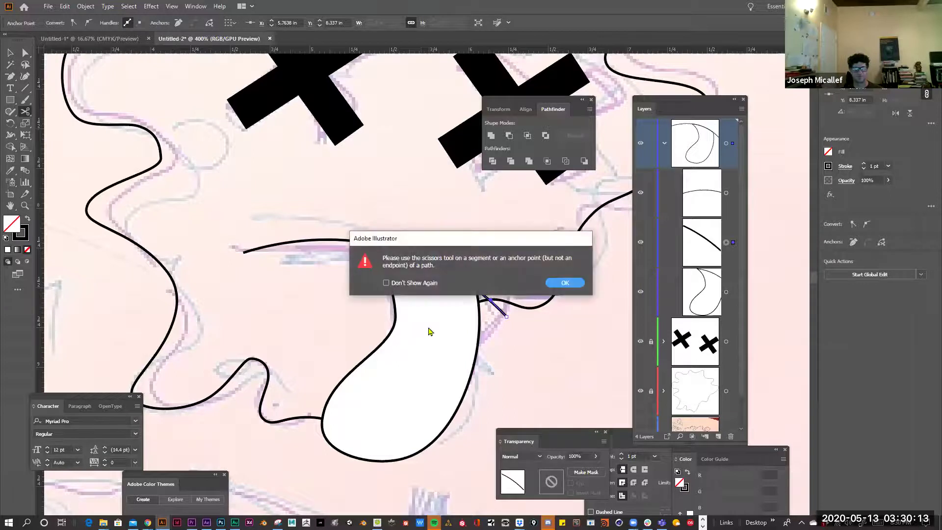
{"action": "left_click", "coordinate": [565, 283]}
{"action": "key", "text": "a"}
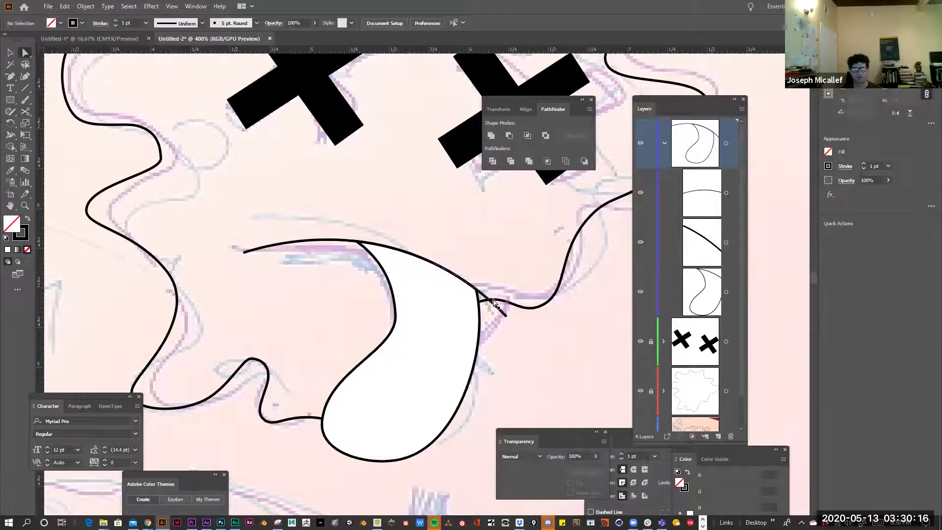
{"action": "left_click", "coordinate": [485, 300]}
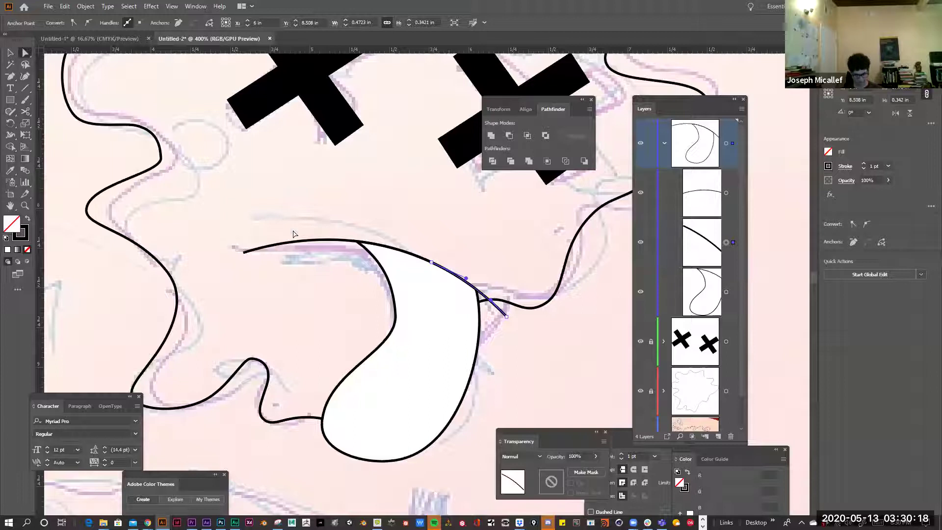
Lock the tongue shape and the left part of the mouth curve, leaving the right mouth segment unlocked.
{"action": "key", "text": "v"}
{"action": "left_click", "coordinate": [381, 244]}
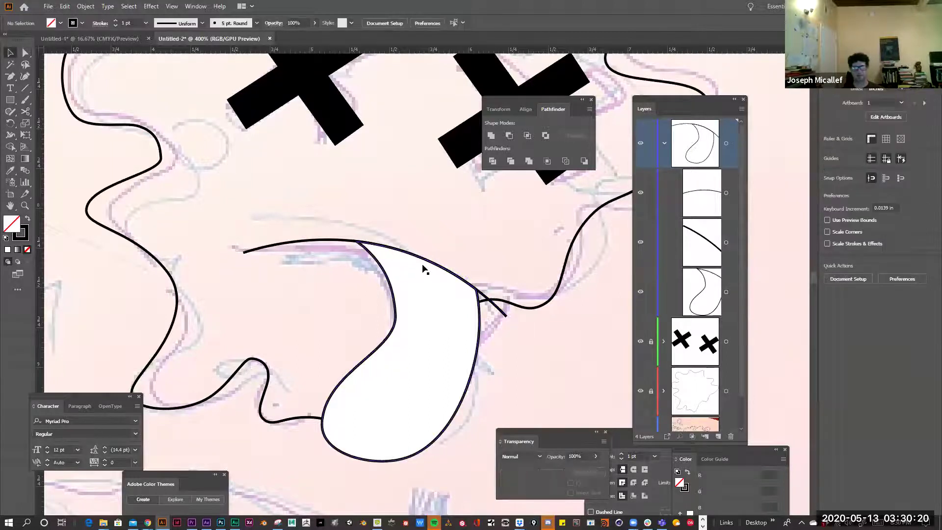
{"action": "left_click", "coordinate": [416, 259]}
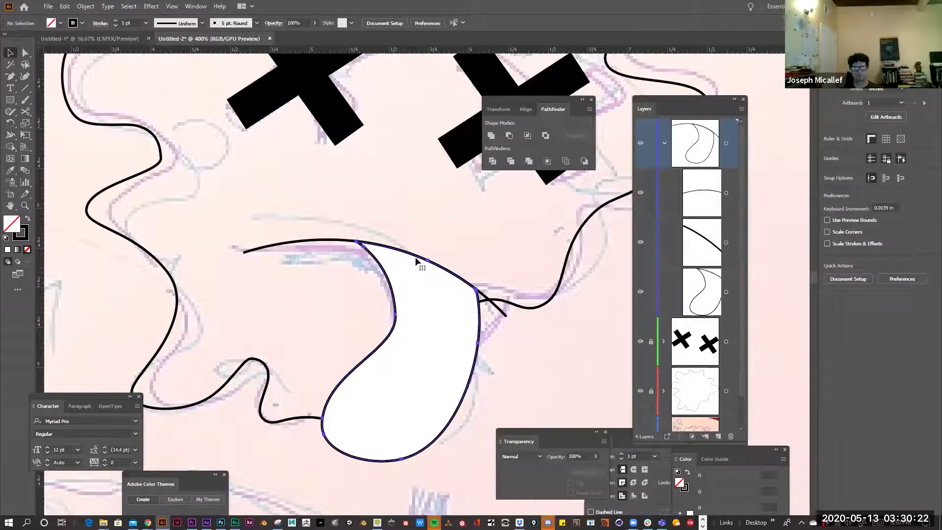
{"action": "left_click", "coordinate": [336, 240], "text": "shift"}
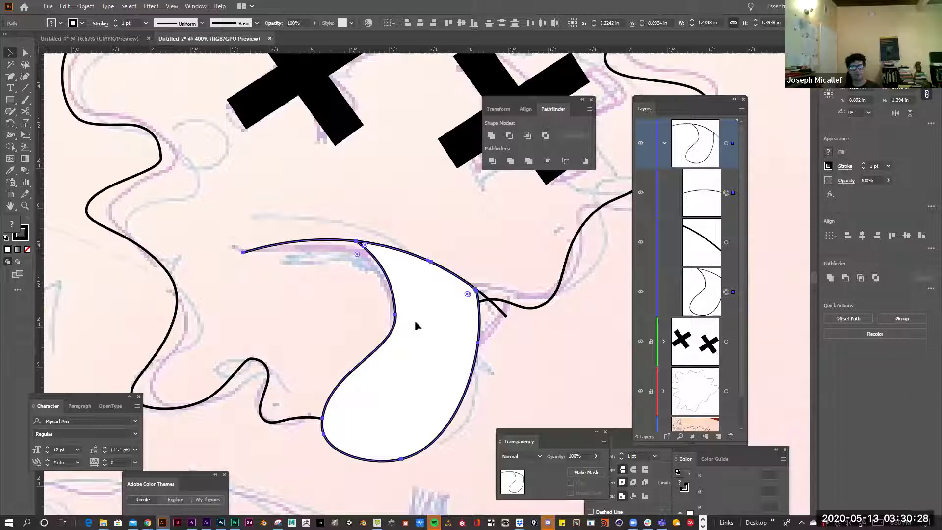
{"action": "key", "text": "ctrl+shift+a"}
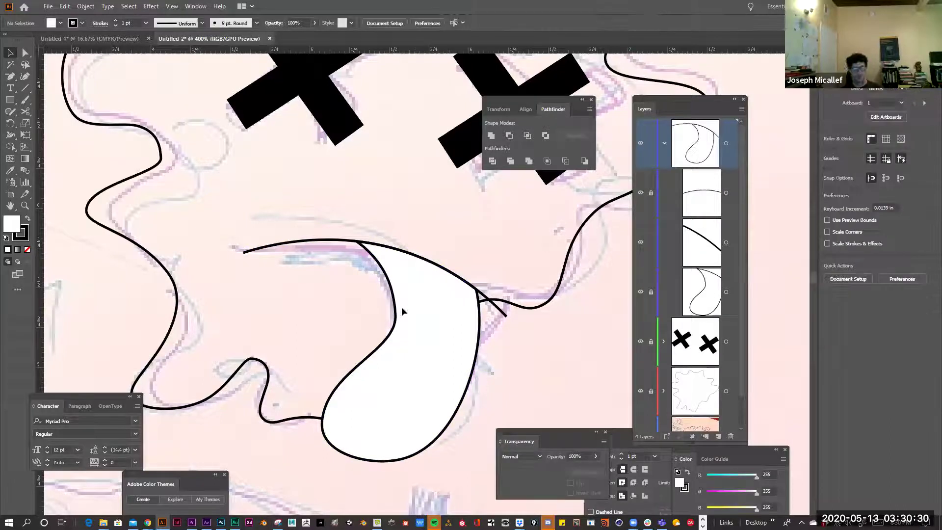
Draw a three-point curved crease with the Curvature tool from the mouth line down the middle of the tongue.
{"action": "left_click", "coordinate": [25, 76]}
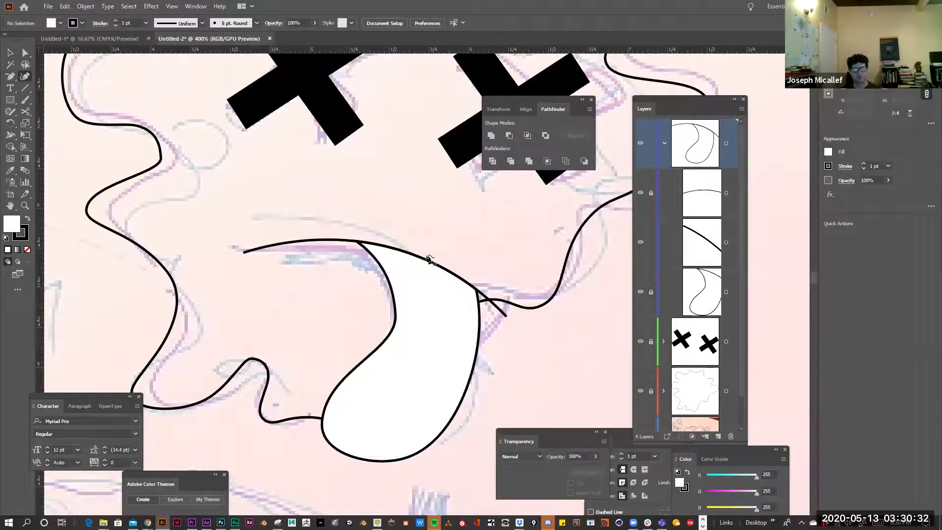
{"action": "left_click", "coordinate": [428, 261]}
{"action": "left_click", "coordinate": [444, 316]}
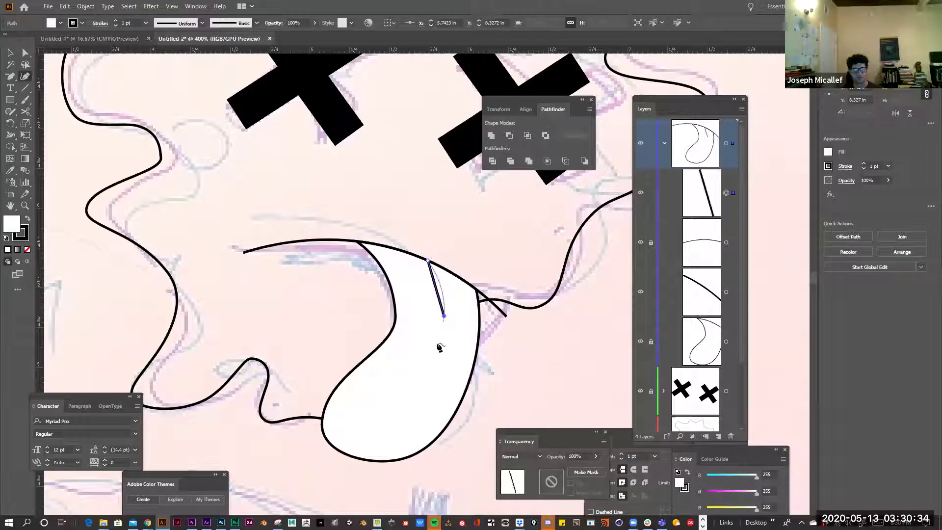
{"action": "left_click", "coordinate": [408, 393]}
{"action": "key", "text": "Escape"}
Unlock the mouth curve and tongue paths and cut the mouth's right segment where it crosses the wavy face outline.
{"action": "key", "text": "ctrl+minus"}
{"action": "key", "text": "ctrl+minus"}
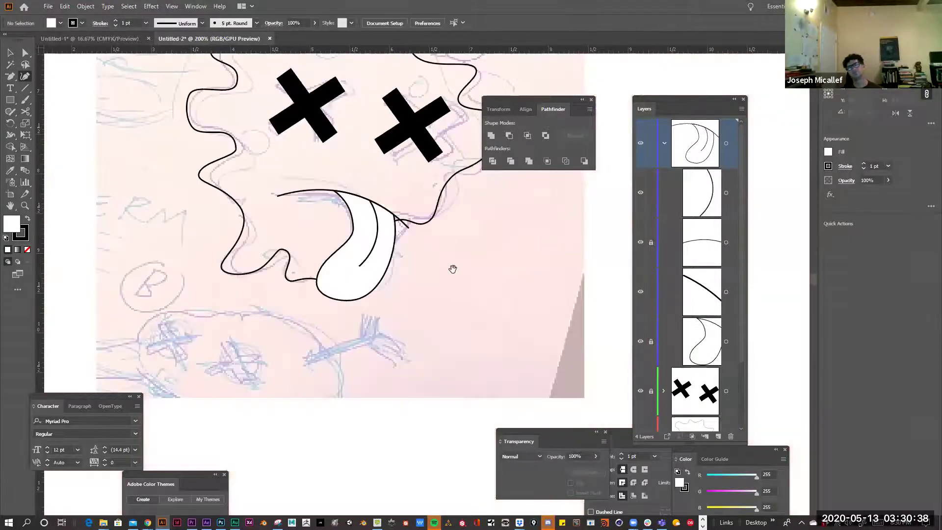
{"action": "left_click_drag", "start_coordinate": [452, 269], "coordinate": [470, 370]}
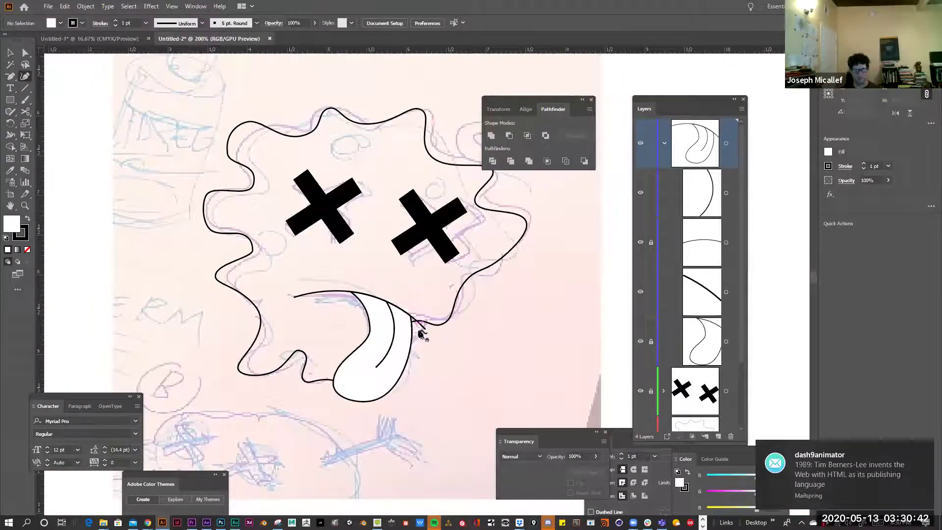
{"action": "key", "text": "a"}
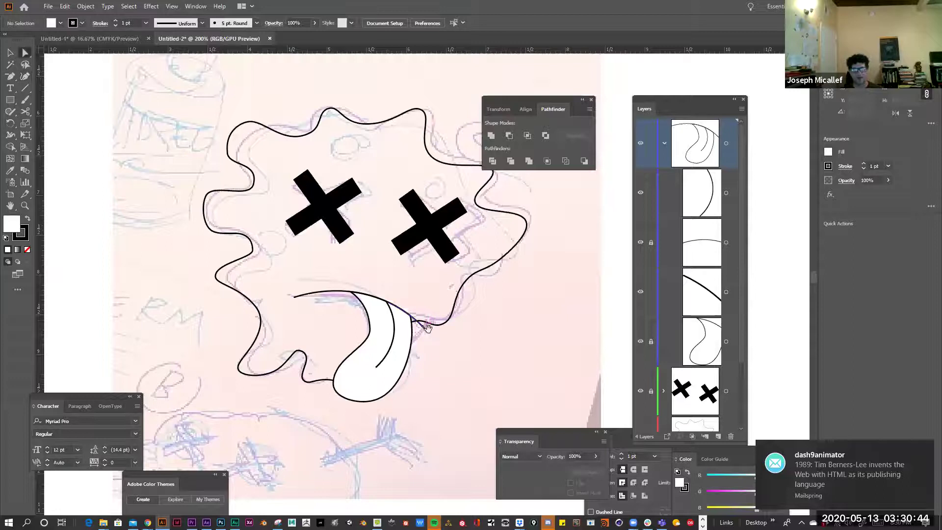
{"action": "scroll", "coordinate": [432, 337], "scroll_direction": "up", "scroll_amount": 2}
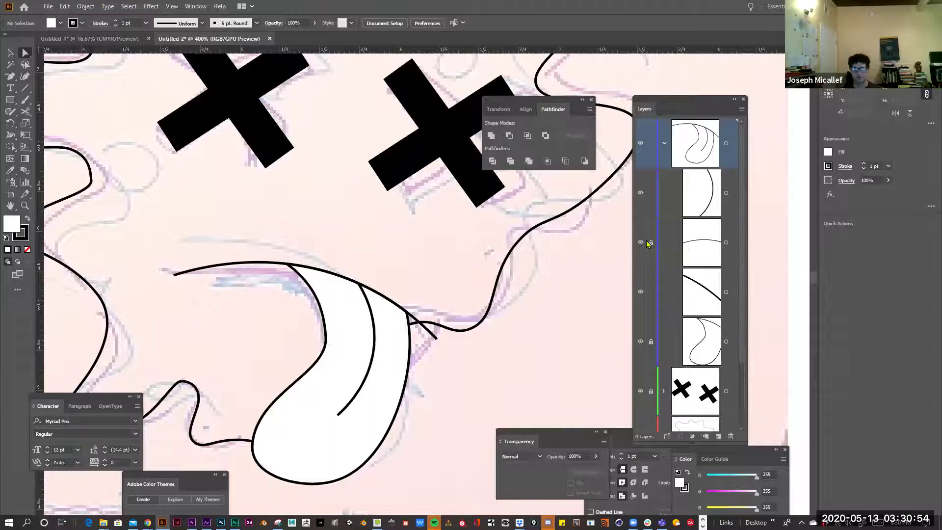
{"action": "left_click", "coordinate": [651, 341]}
{"action": "left_click", "coordinate": [437, 336]}
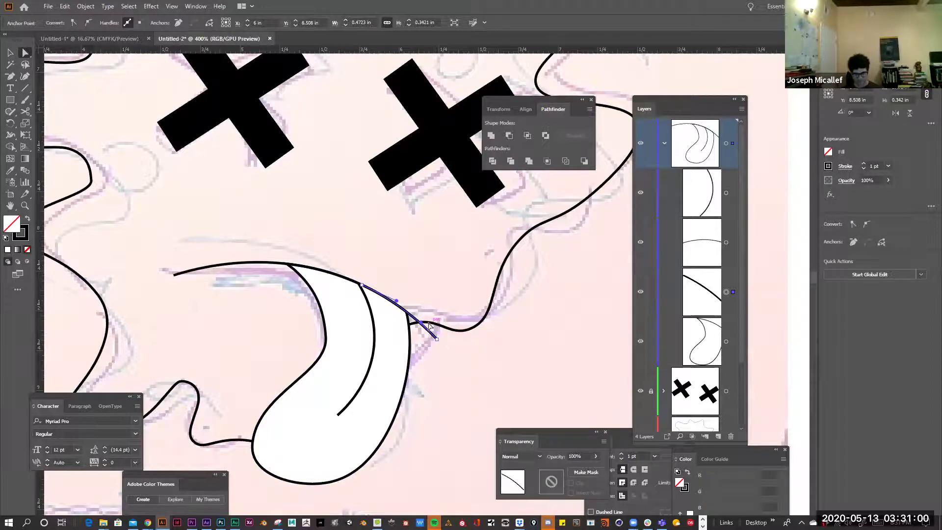
{"action": "left_click", "coordinate": [403, 279], "text": "ctrl"}
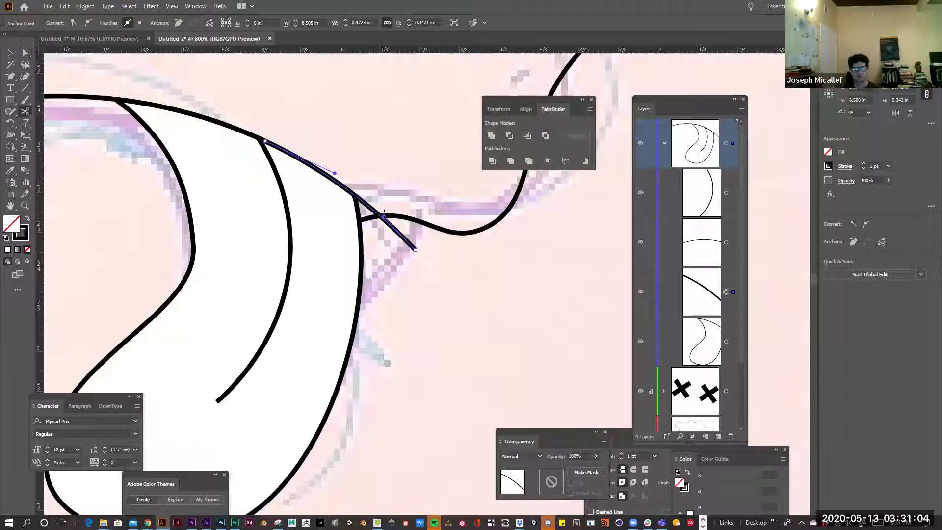
{"action": "left_click", "coordinate": [384, 216]}
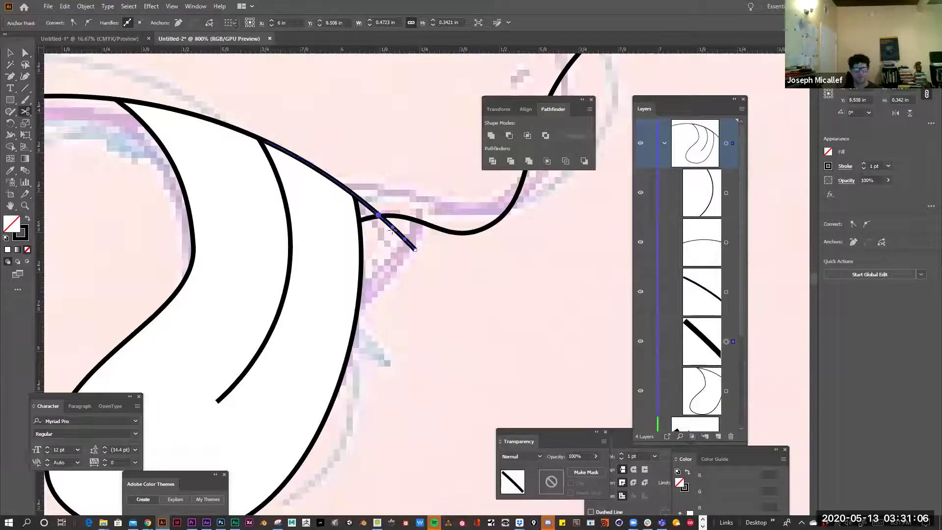
Delete the cut-off tail of the mouth curve that extends past the face outline.
{"action": "key", "text": "a"}
{"action": "left_click", "coordinate": [406, 242]}
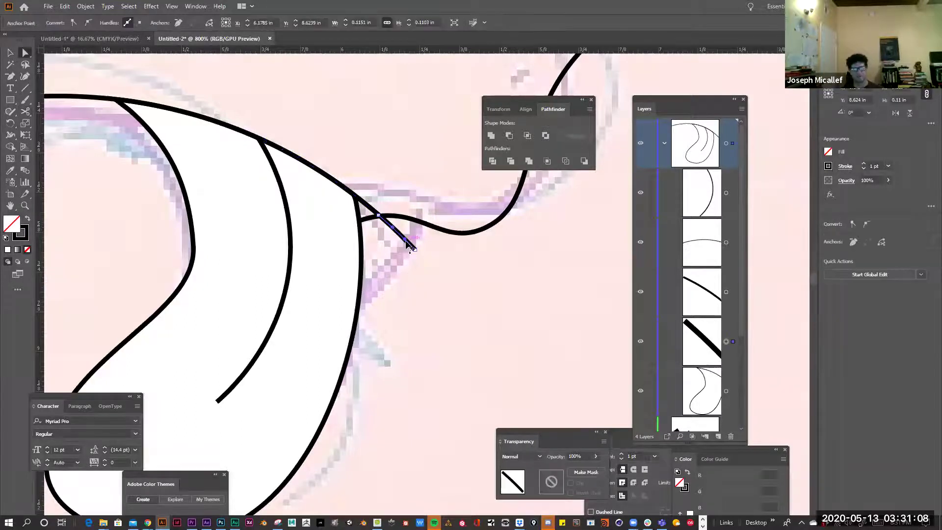
{"action": "key", "text": "Delete"}
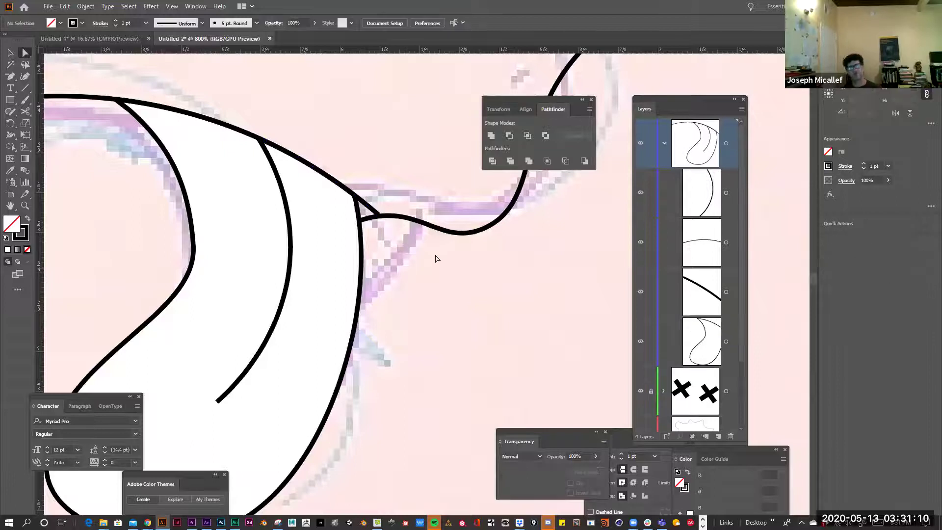
Unlock the X-shaped eyes and face outline layers, fill the wavy face outline with white, and deselect it.
{"action": "key", "text": "ctrl+minus"}
{"action": "key", "text": "ctrl+minus"}
{"action": "key", "text": "ctrl+minus"}
{"action": "key", "text": "ctrl+minus"}
{"action": "key", "text": "v"}
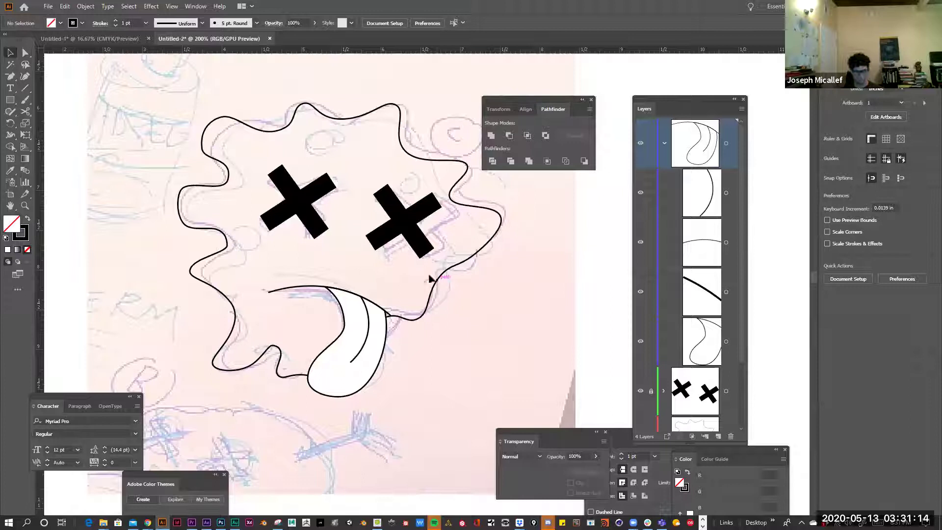
{"action": "scroll", "coordinate": [643, 364], "scroll_direction": "down", "scroll_amount": 3}
{"action": "left_click", "coordinate": [650, 358]}
{"action": "left_click", "coordinate": [651, 308]}
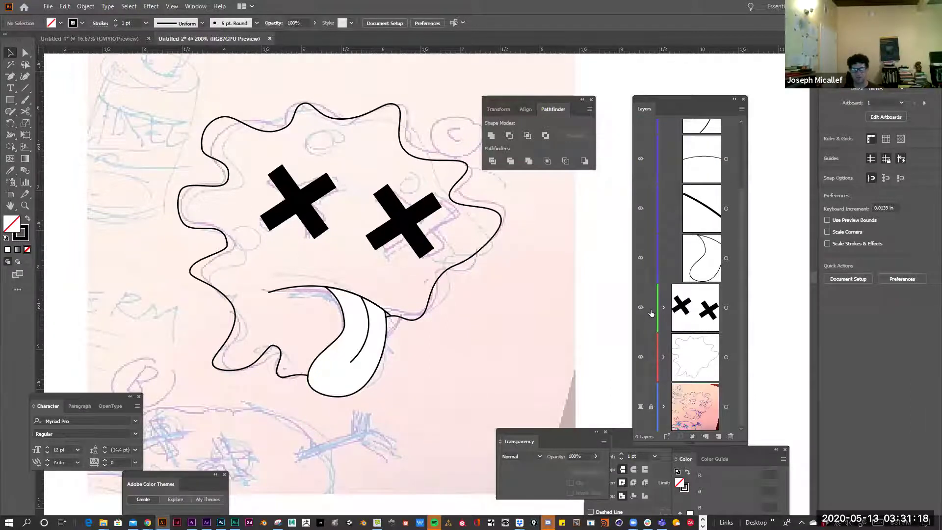
{"action": "left_click", "coordinate": [482, 247]}
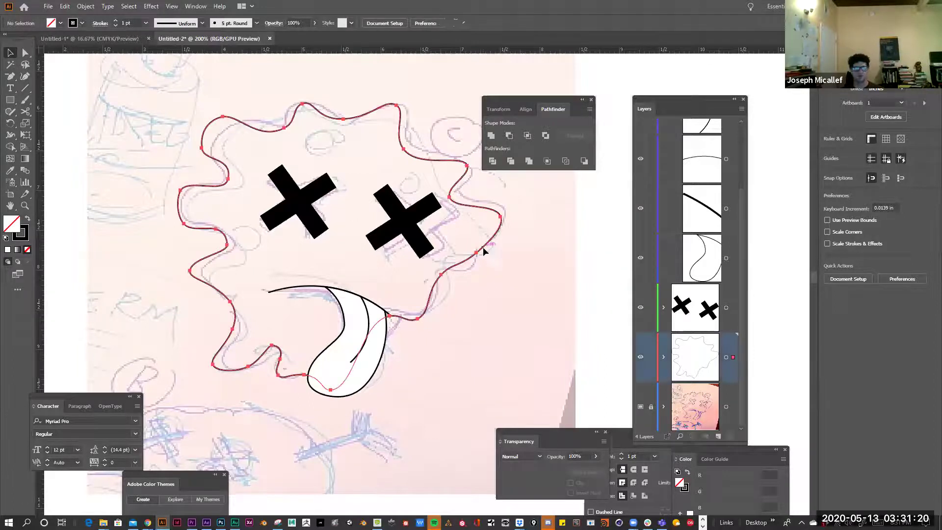
{"action": "left_click", "coordinate": [7, 250]}
{"action": "left_click", "coordinate": [512, 376]}
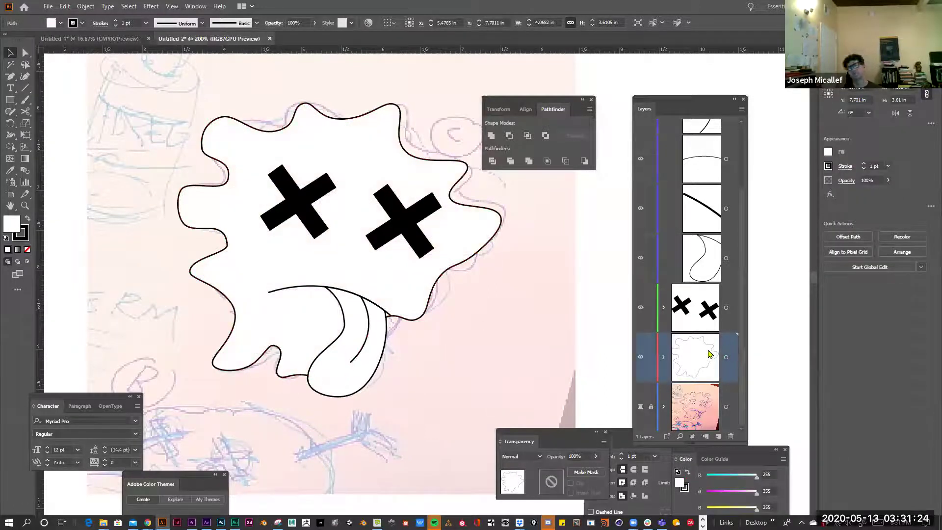
Hide the sketch reference layer so the vector face can be viewed on its own at actual size.
{"action": "left_click", "coordinate": [641, 406]}
{"action": "key", "text": "ctrl+1"}
{"action": "mouse_move", "coordinate": [412, 300]}
{"action": "left_mouse_down"}
{"action": "mouse_move", "coordinate": [510, 417]}
{"action": "mouse_move", "coordinate": [500, 398]}
{"action": "mouse_move", "coordinate": [417, 360]}
{"action": "left_mouse_up"}
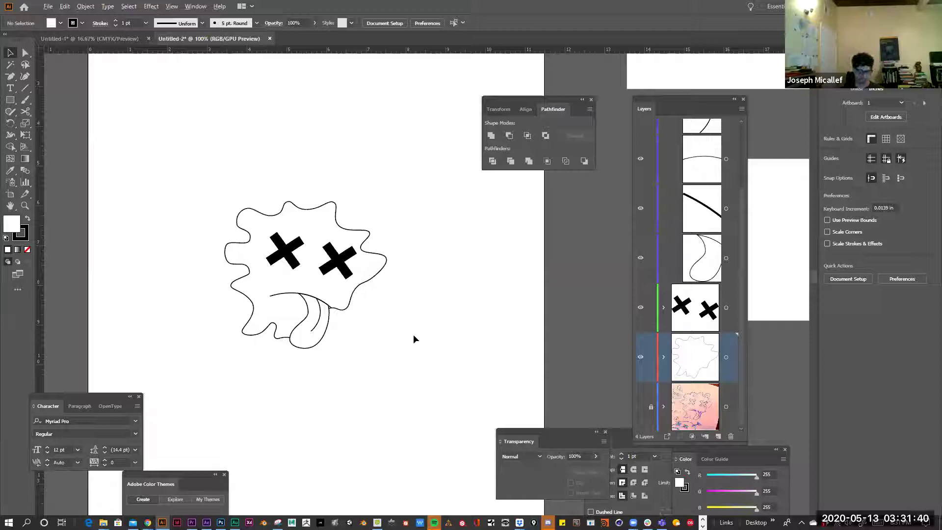
{"action": "key", "text": "alt+Tab"}
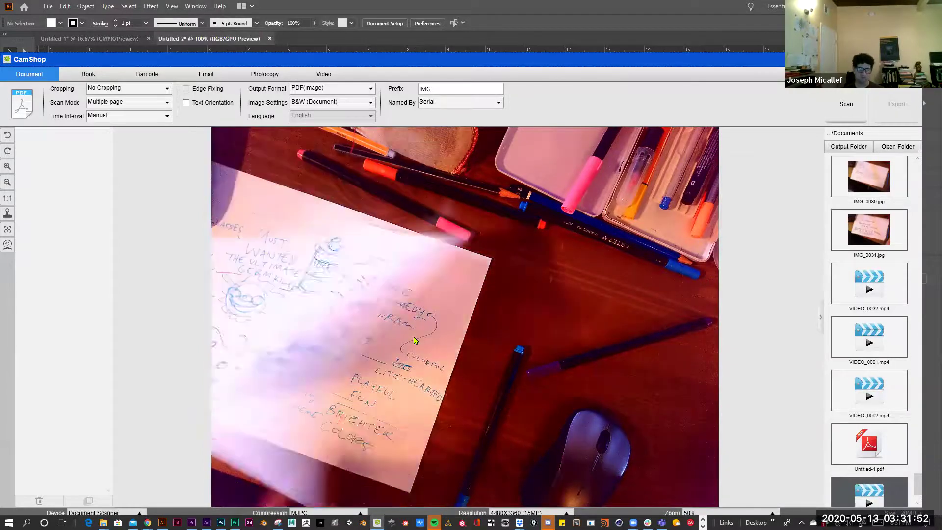
{"action": "key", "text": "alt+Tab"}
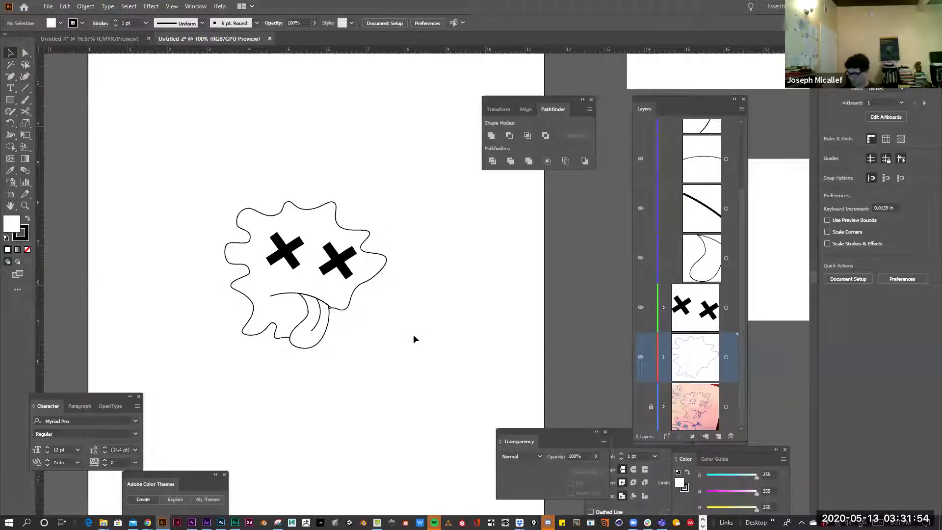
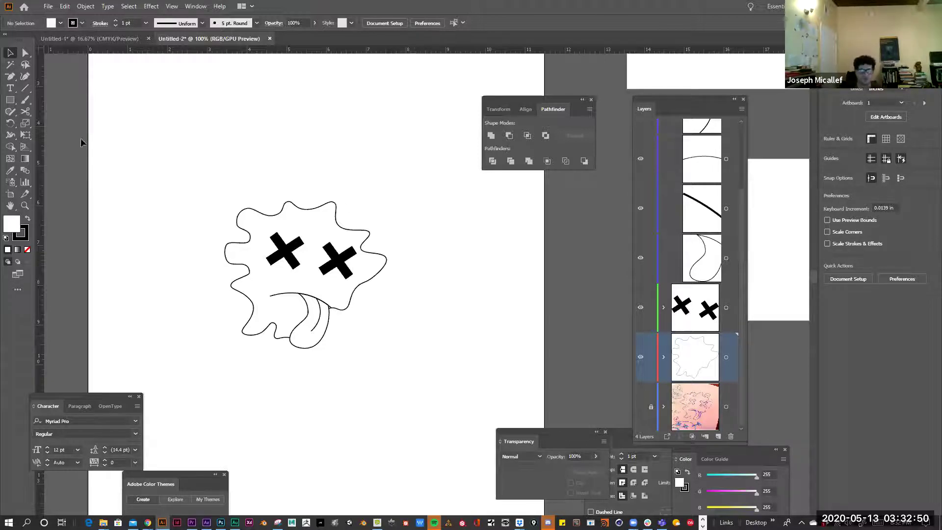
Fill the wavy face shape with light green (BBE882) and deselect it.
{"action": "left_click", "coordinate": [278, 219]}
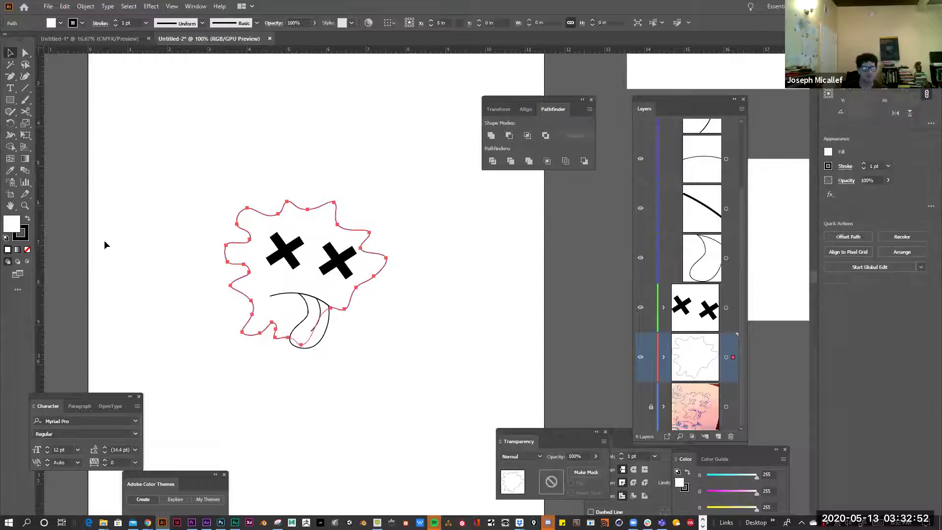
{"action": "double_click", "coordinate": [10, 229]}
{"action": "left_click", "coordinate": [483, 283]}
{"action": "left_click", "coordinate": [434, 225]}
{"action": "mouse_move", "coordinate": [412, 213]}
{"action": "left_mouse_down"}
{"action": "mouse_move", "coordinate": [382, 191]}
{"action": "mouse_move", "coordinate": [397, 198]}
{"action": "left_mouse_up"}
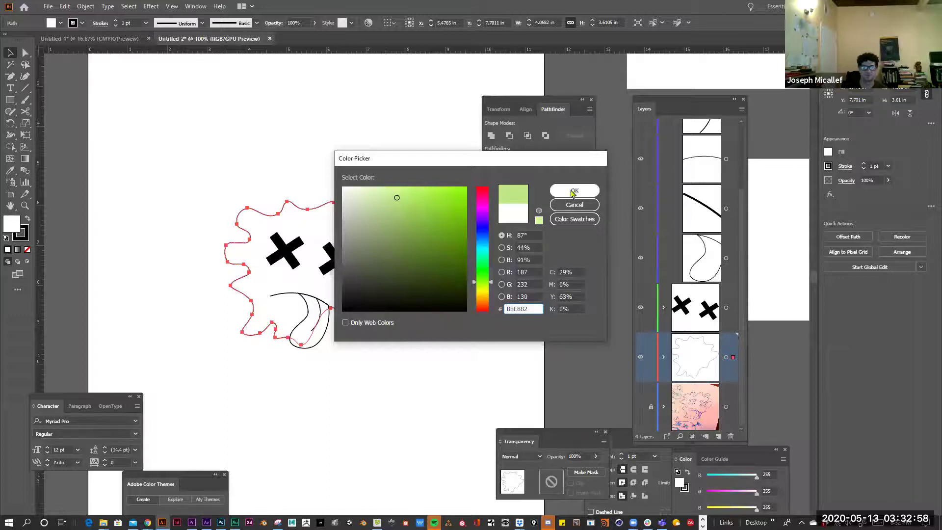
{"action": "left_click", "coordinate": [572, 193]}
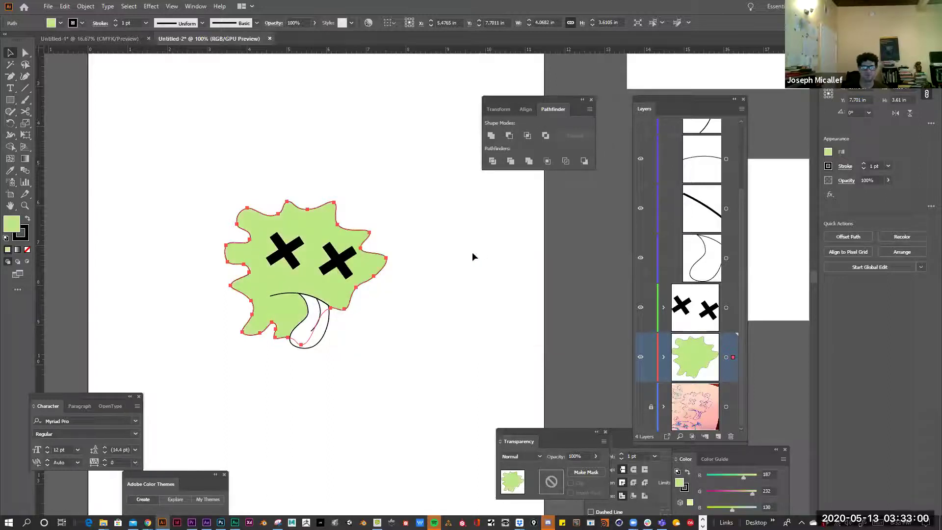
{"action": "left_click", "coordinate": [472, 254]}
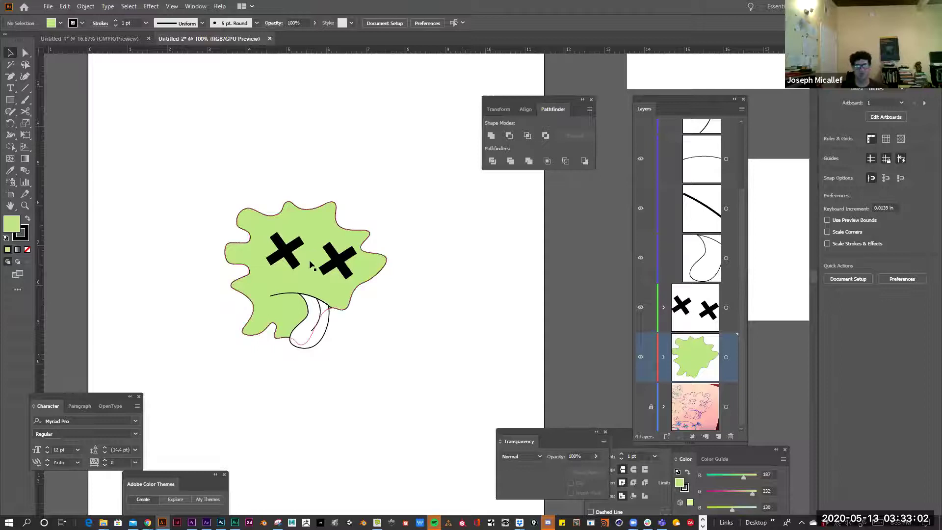
Add a new empty layer above the layer containing the mouth and tongue.
{"action": "key", "text": "ctrl+="}
{"action": "key", "text": "ctrl+="}
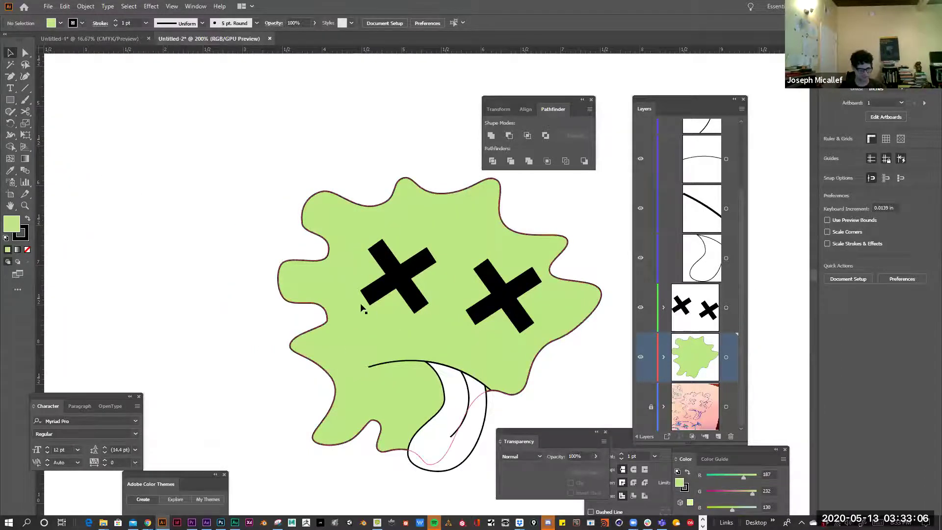
{"action": "scroll", "coordinate": [714, 181], "scroll_direction": "up", "scroll_amount": 2}
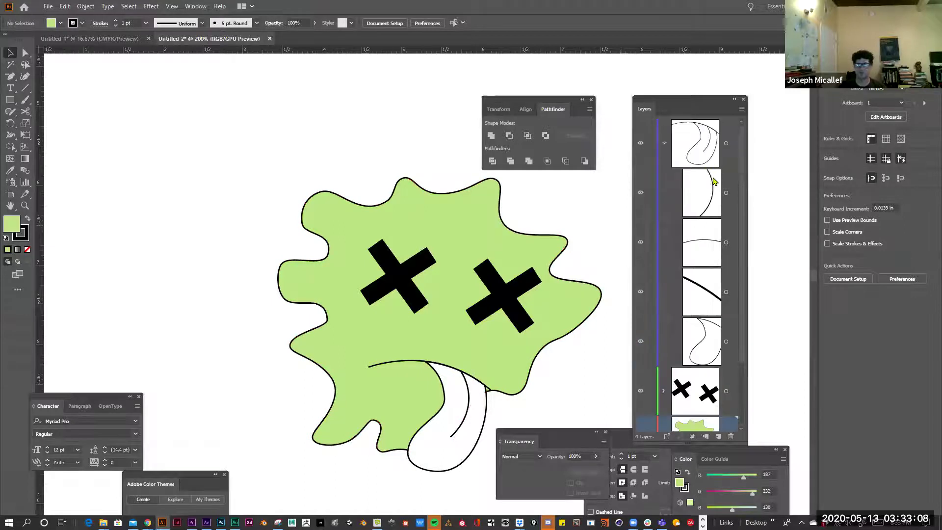
{"action": "left_click", "coordinate": [715, 149]}
{"action": "left_click", "coordinate": [717, 437]}
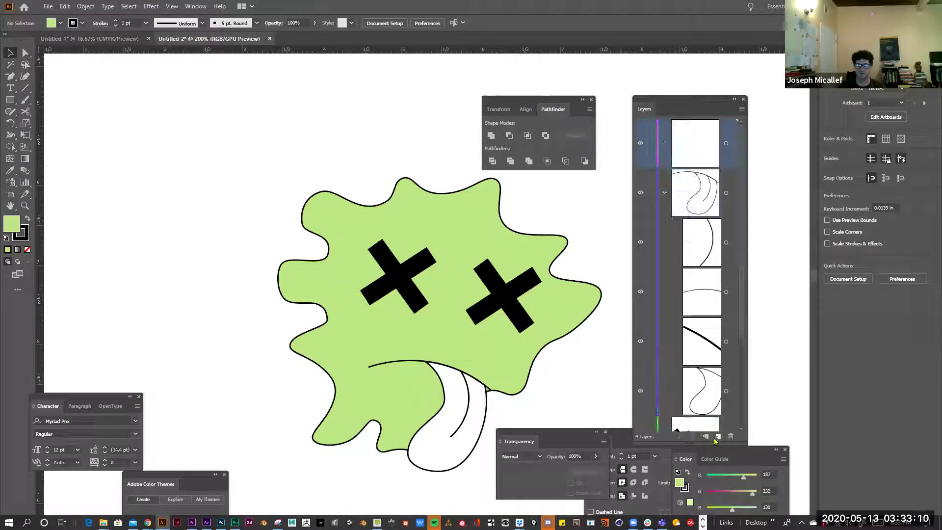
Choose the Ellipse tool and set its fill color to pink (FF83D6).
{"action": "key", "text": "m"}
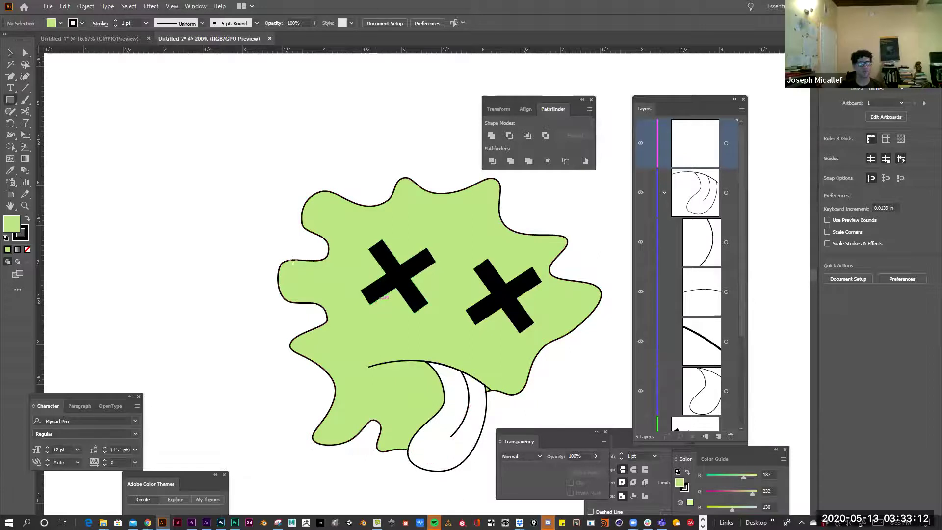
{"action": "left_click", "coordinate": [14, 101]}
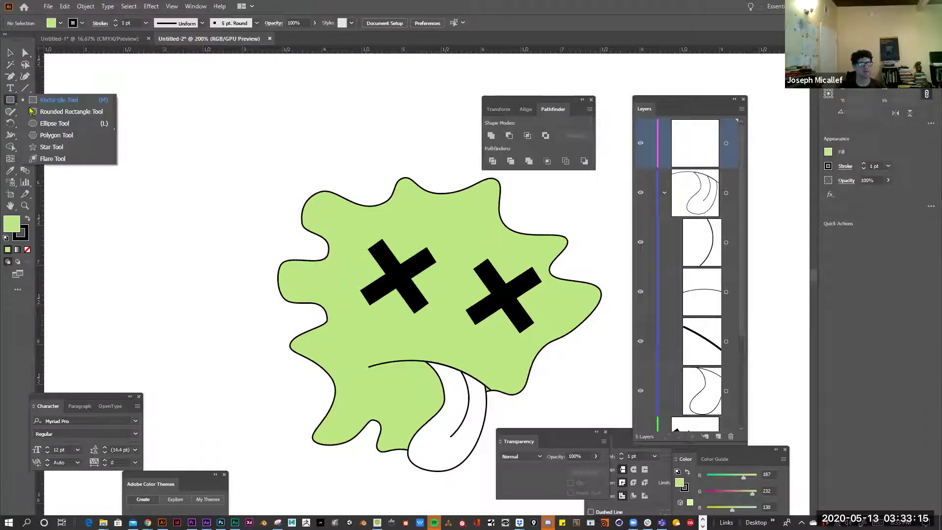
{"action": "left_click", "coordinate": [51, 124]}
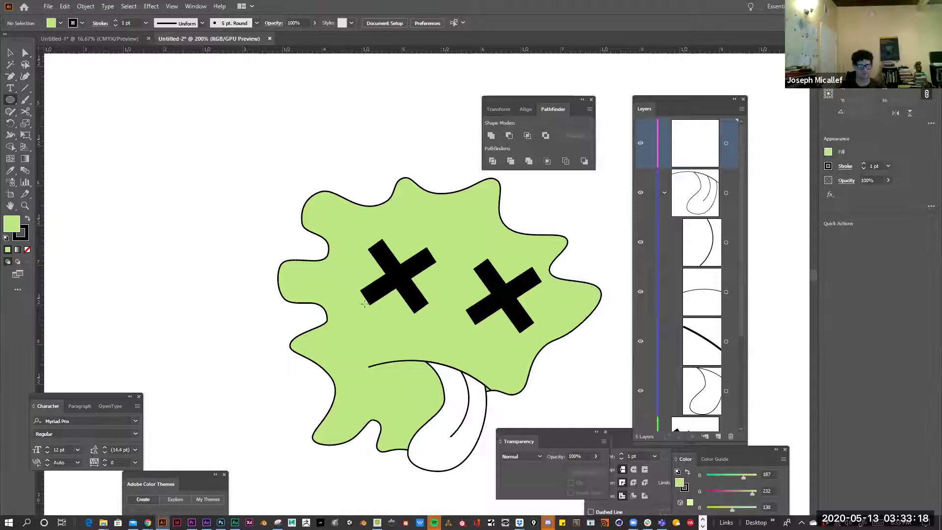
{"action": "double_click", "coordinate": [20, 217]}
{"action": "left_click", "coordinate": [482, 206]}
{"action": "left_click", "coordinate": [482, 200]}
{"action": "left_click", "coordinate": [403, 186]}
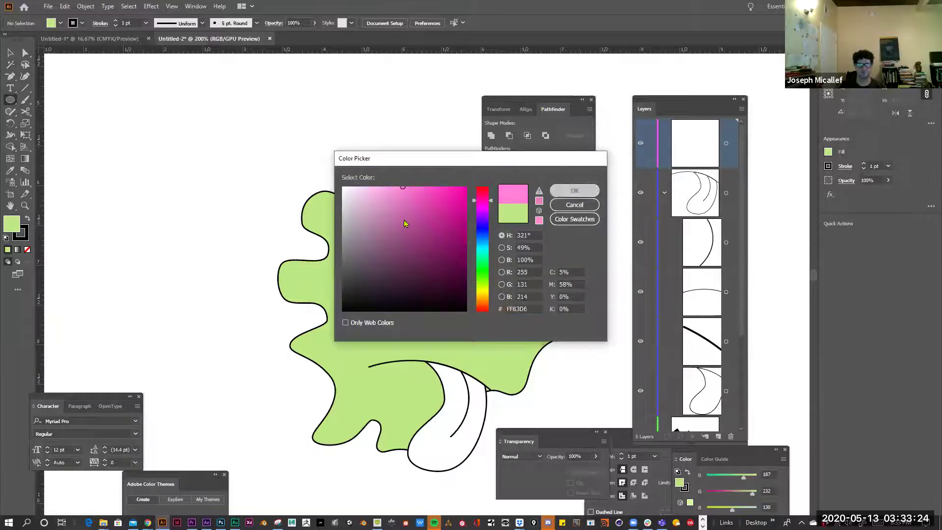
{"action": "key", "text": "Return"}
Draw seven small pink circles of varying sizes as spots scattered across the green face, and deselect them.
{"action": "left_click_drag", "start_coordinate": [317, 270], "coordinate": [336, 290]}
{"action": "left_click_drag", "start_coordinate": [344, 238], "coordinate": [350, 245]}
{"action": "left_click_drag", "start_coordinate": [417, 220], "coordinate": [429, 234]}
{"action": "left_click_drag", "start_coordinate": [373, 333], "coordinate": [389, 349]}
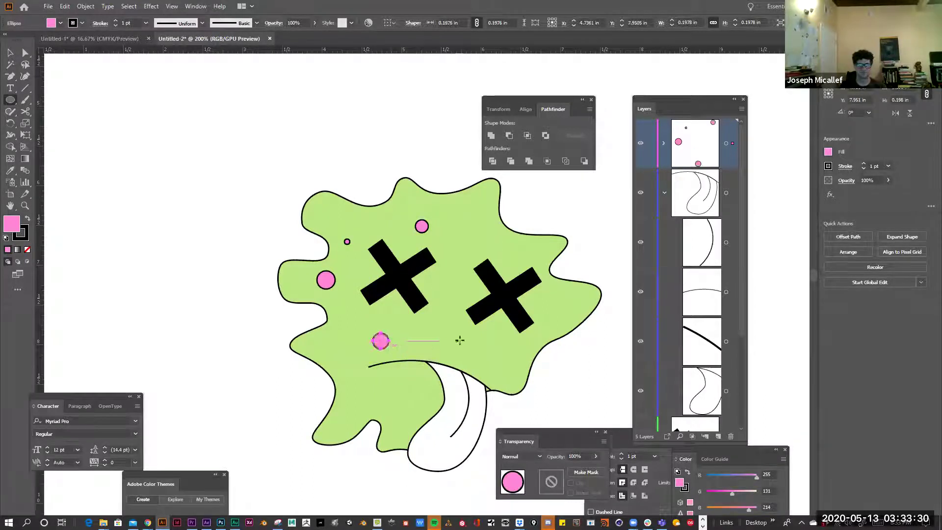
{"action": "left_click_drag", "start_coordinate": [457, 340], "coordinate": [501, 355]}
{"action": "key", "text": "ctrl+z"}
{"action": "left_click_drag", "start_coordinate": [454, 224], "coordinate": [464, 234]}
{"action": "left_click_drag", "start_coordinate": [319, 344], "coordinate": [327, 352]}
{"action": "key", "text": "v"}
{"action": "left_click", "coordinate": [252, 184]}
Collapse the mouth and tongue layer and select all the face artwork on the four layers above the sketch.
{"action": "key", "text": "ctrl+minus"}
{"action": "key", "text": "ctrl+minus"}
{"action": "key", "text": "ctrl+minus"}
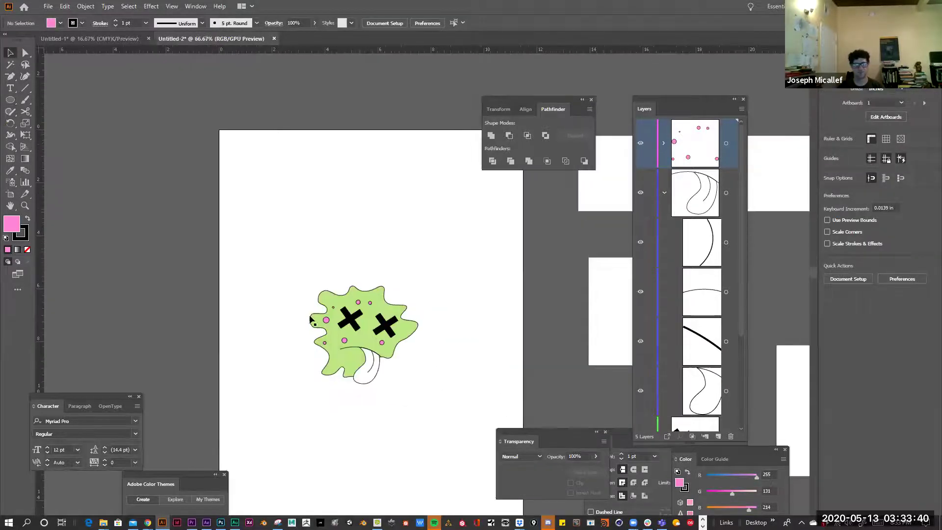
{"action": "left_click", "coordinate": [665, 194]}
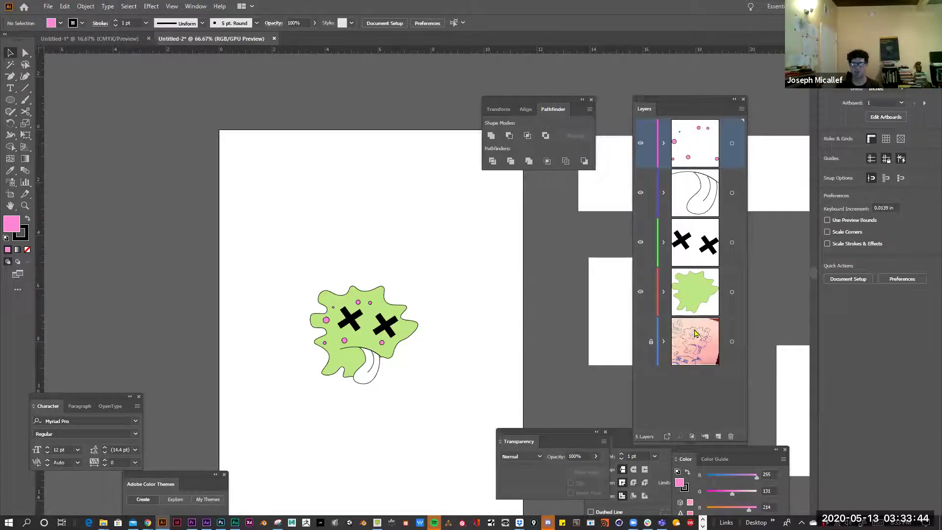
{"action": "left_click", "coordinate": [693, 267]}
{"action": "left_click", "coordinate": [704, 298]}
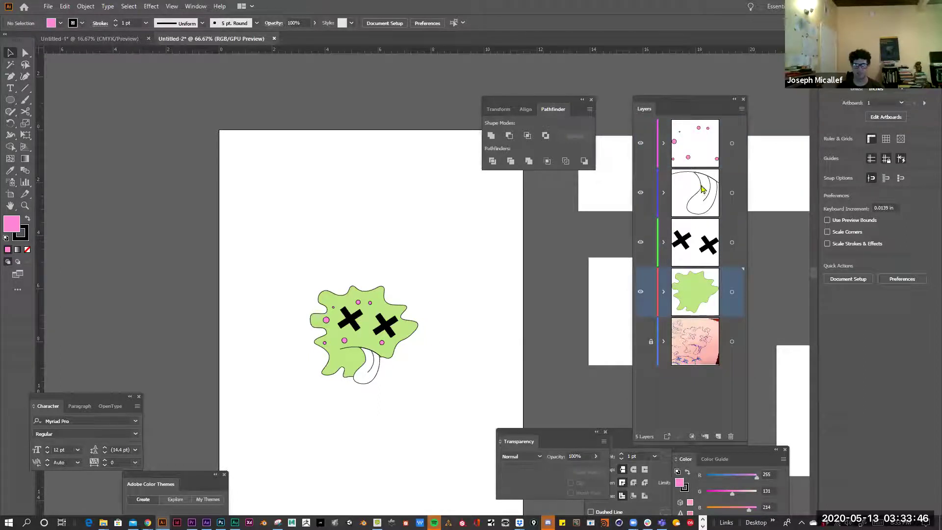
{"action": "left_click", "coordinate": [704, 152], "text": "shift"}
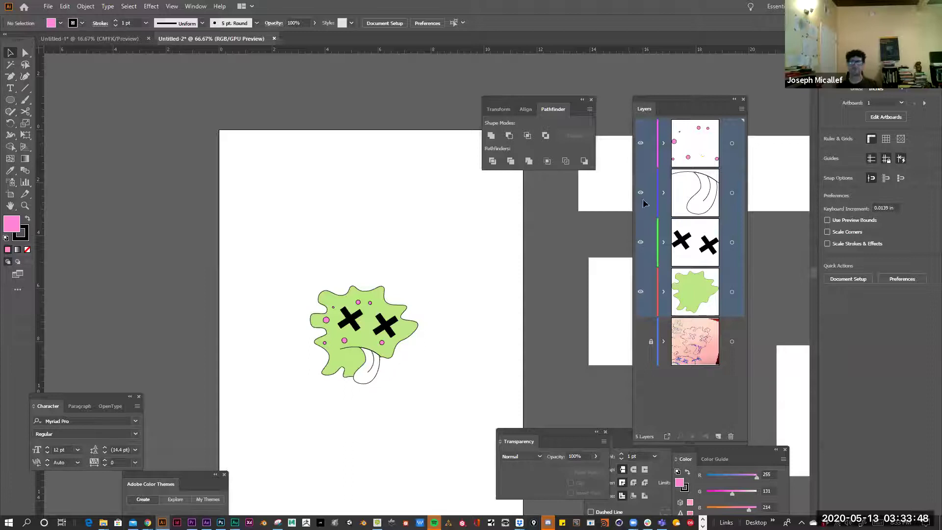
{"action": "left_click_drag", "start_coordinate": [425, 443], "coordinate": [451, 395]}
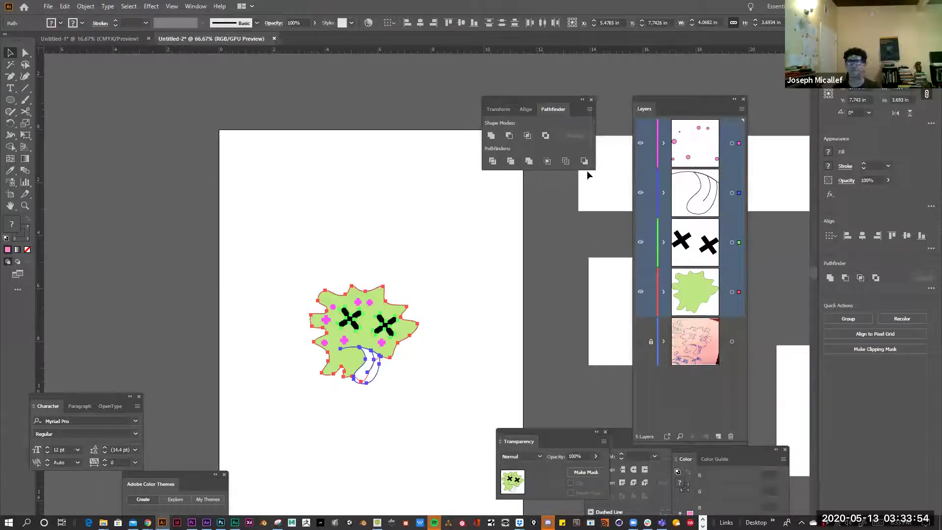
Create a new library named Most Wanted Germ Killer and add the complete face artwork to it as a graphic.
{"action": "left_click", "coordinate": [195, 6]}
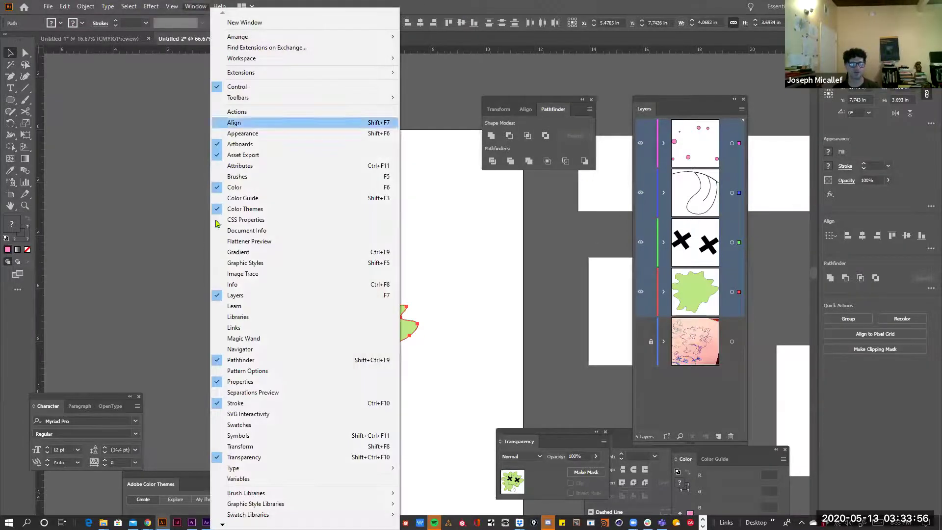
{"action": "left_click", "coordinate": [244, 316]}
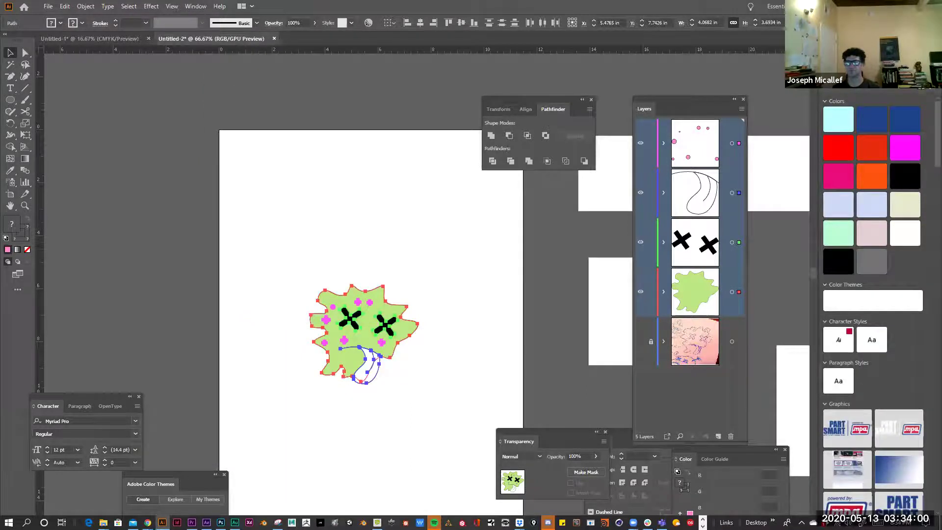
{"action": "left_click", "coordinate": [863, 89]}
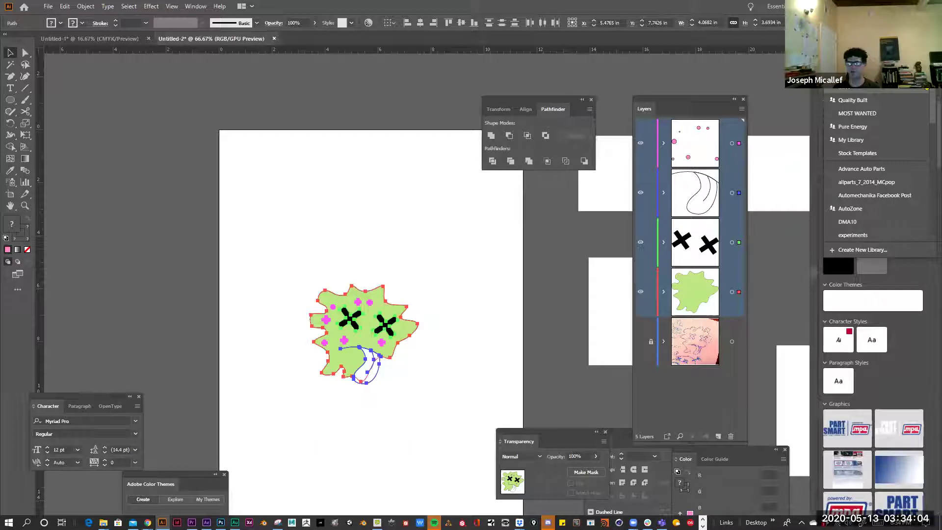
{"action": "left_click", "coordinate": [864, 89]}
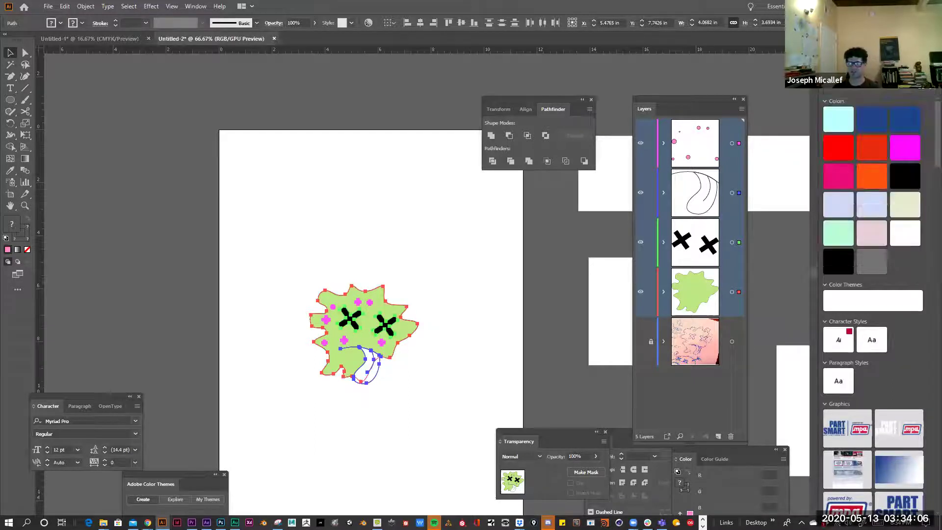
{"action": "left_click", "coordinate": [864, 90]}
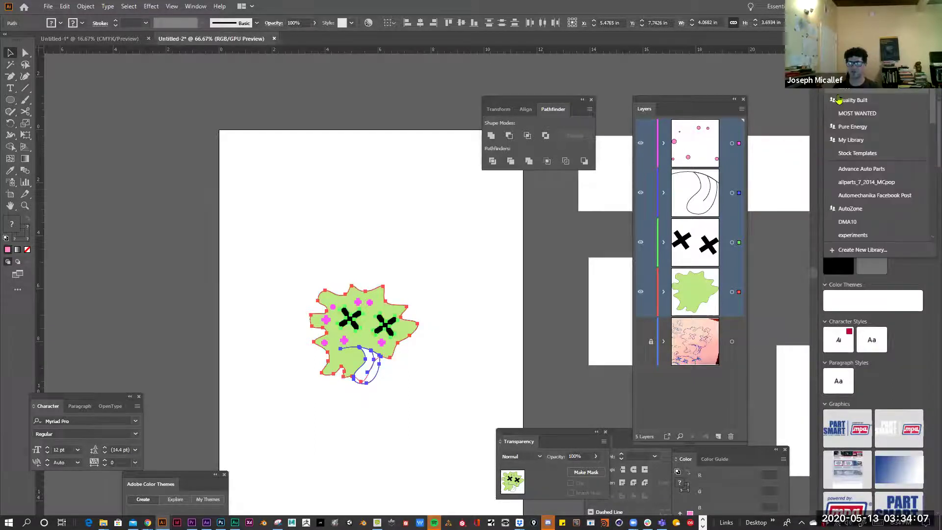
{"action": "left_click", "coordinate": [850, 251]}
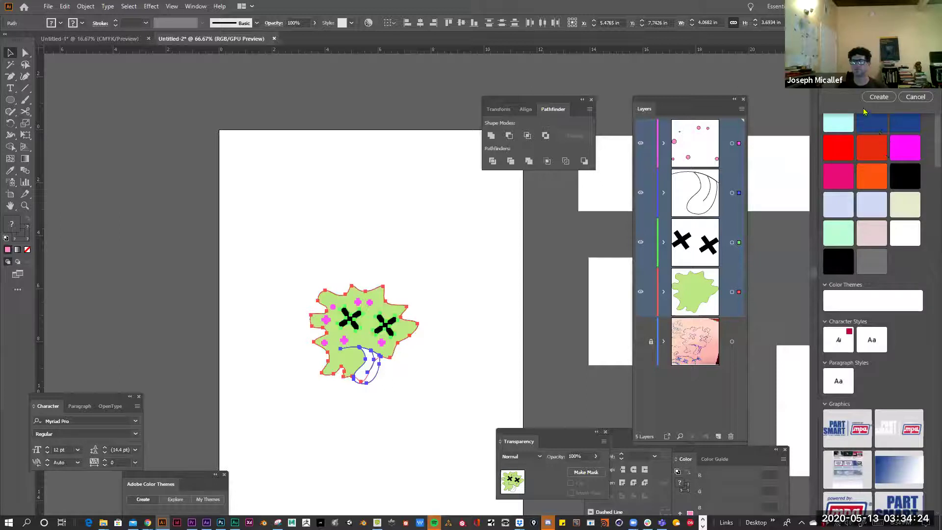
{"action": "left_click", "coordinate": [879, 97]}
{"action": "left_click_drag", "start_coordinate": [286, 253], "coordinate": [424, 407]}
{"action": "left_click_drag", "start_coordinate": [369, 337], "coordinate": [863, 203]}
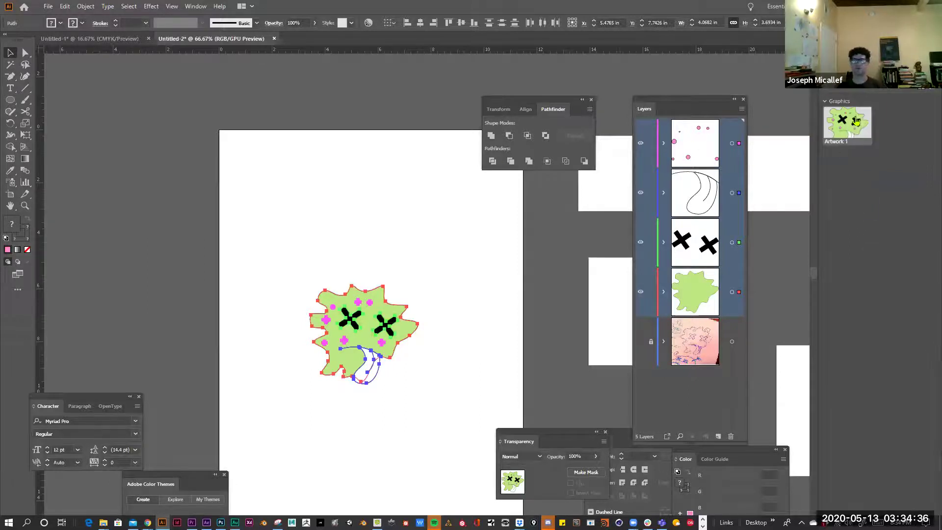
Place two linked copies of the library face above the original, about 2.28 in and 0.90 in wide.
{"action": "left_click_drag", "start_coordinate": [840, 125], "coordinate": [316, 196]}
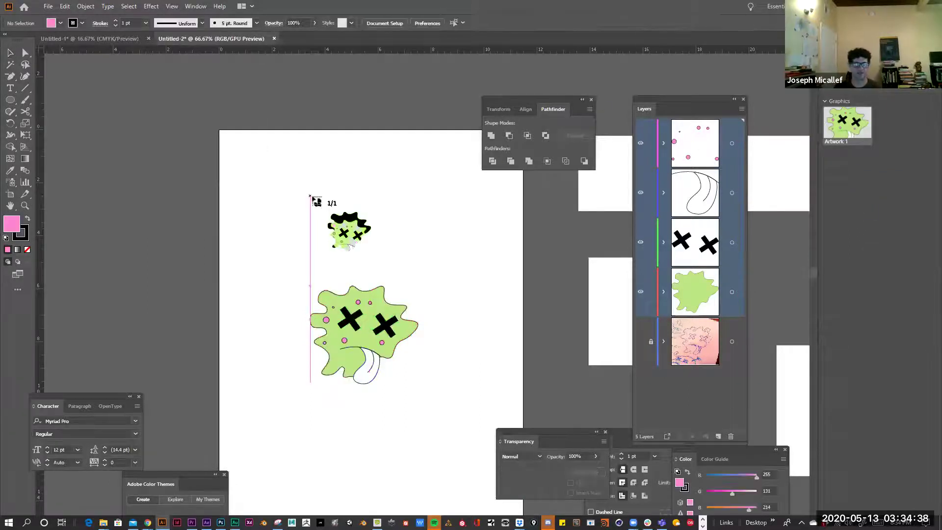
{"action": "left_click_drag", "start_coordinate": [285, 145], "coordinate": [345, 221]}
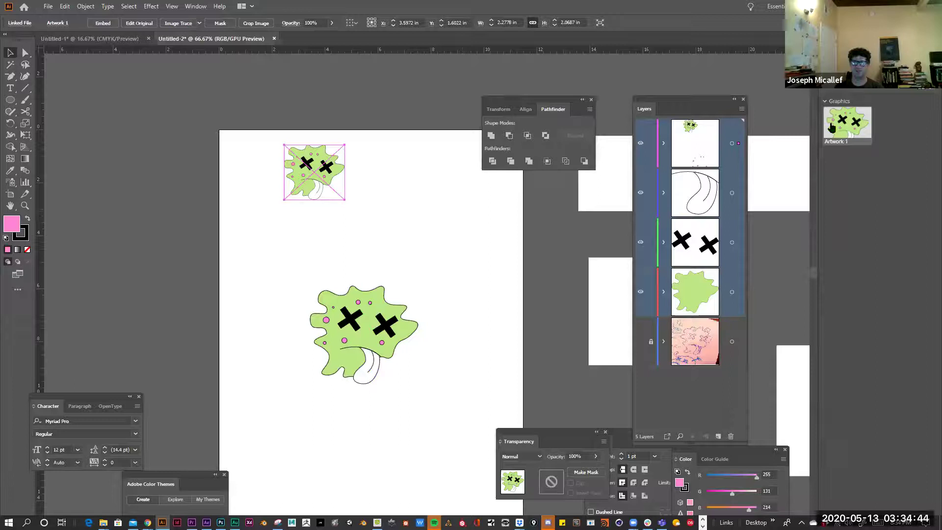
{"action": "left_click_drag", "start_coordinate": [866, 134], "coordinate": [438, 203]}
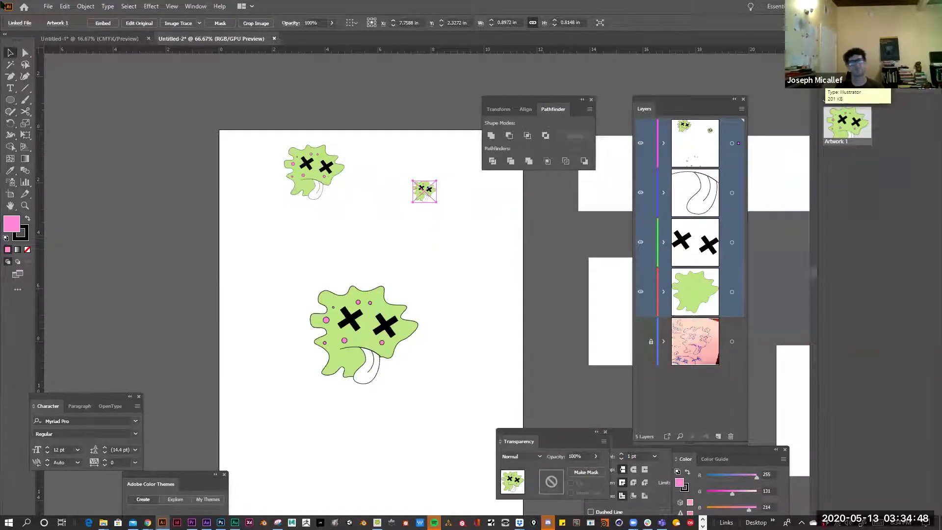
Delete both linked face copies above the original artwork.
{"action": "left_click", "coordinate": [293, 164]}
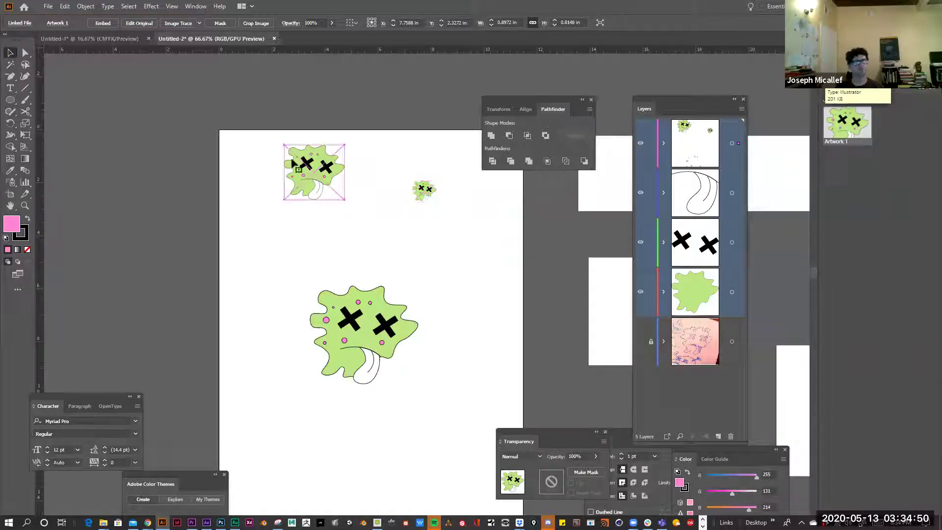
{"action": "key", "text": "Delete"}
{"action": "left_click", "coordinate": [425, 190]}
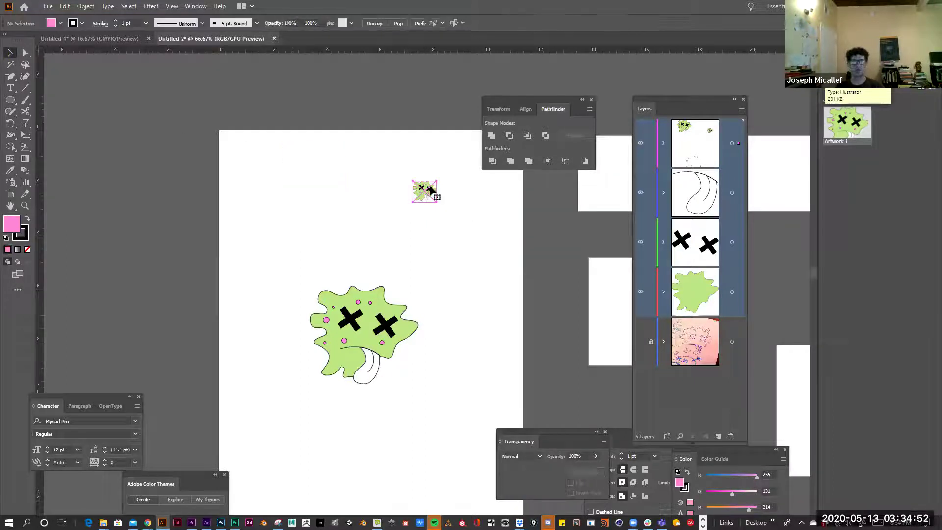
{"action": "key", "text": "Delete"}
Place linked copies of the library face on the square, landscape and banner artboards, about 2.48, 3.68 and 1.84 in wide.
{"action": "left_click_drag", "start_coordinate": [526, 248], "coordinate": [304, 191]}
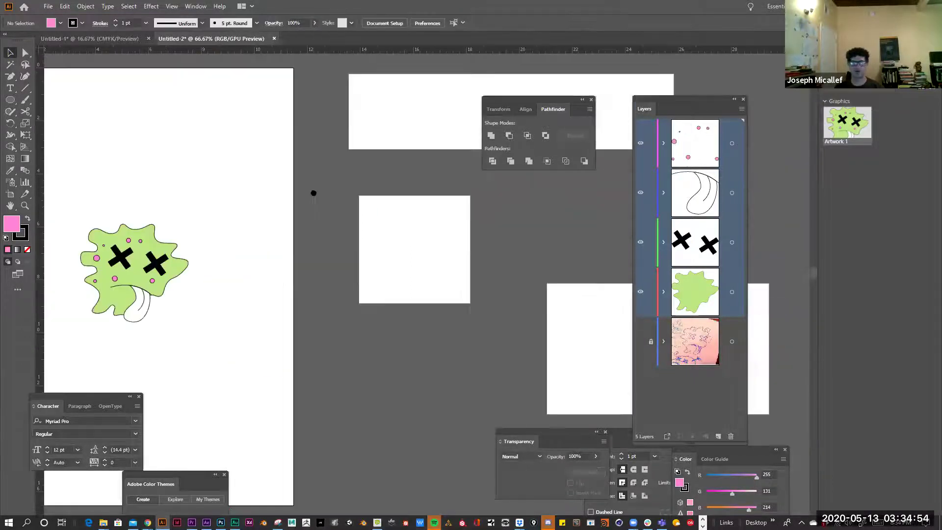
{"action": "left_click_drag", "start_coordinate": [845, 128], "coordinate": [408, 252]}
{"action": "left_click_drag", "start_coordinate": [379, 214], "coordinate": [446, 292]}
{"action": "left_click_drag", "start_coordinate": [503, 273], "coordinate": [351, 191]}
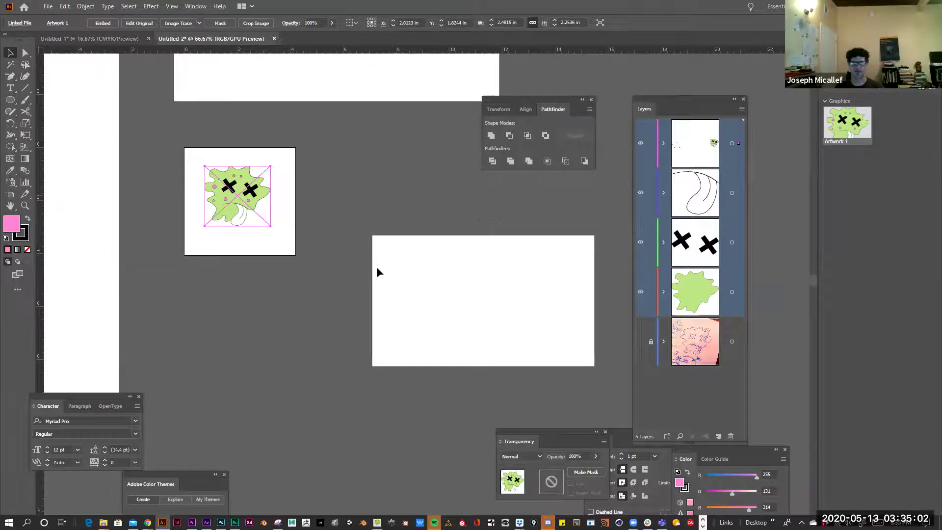
{"action": "left_click_drag", "start_coordinate": [848, 126], "coordinate": [624, 508]}
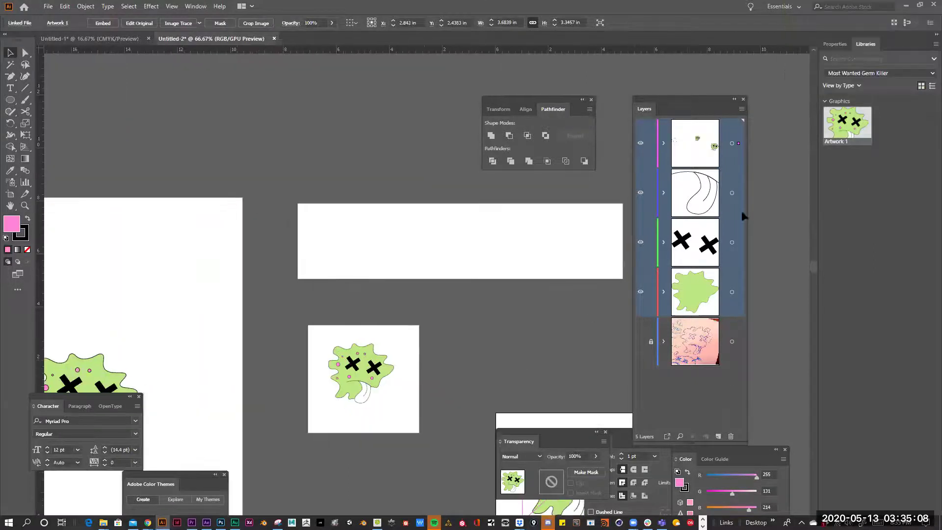
{"action": "left_click_drag", "start_coordinate": [851, 123], "coordinate": [374, 260]}
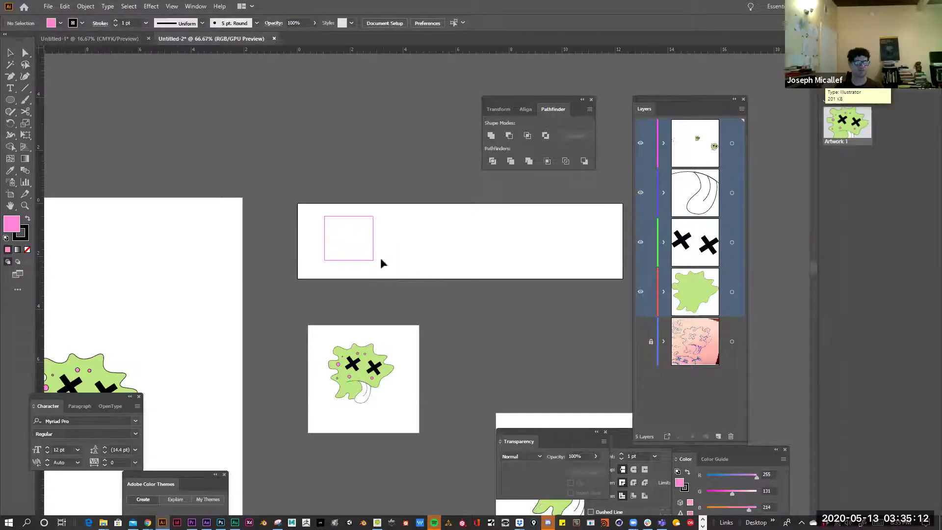
{"action": "left_click", "coordinate": [423, 285], "text": "ctrl+alt"}
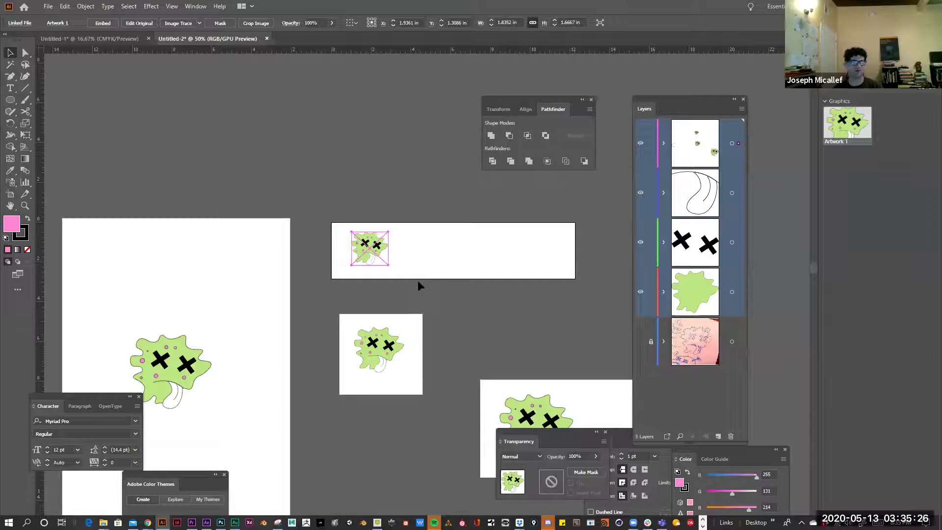
Fill the tongue shape of the original face with pale mauve (D1B4D0) and deselect it.
{"action": "key", "text": "ctrl+0"}
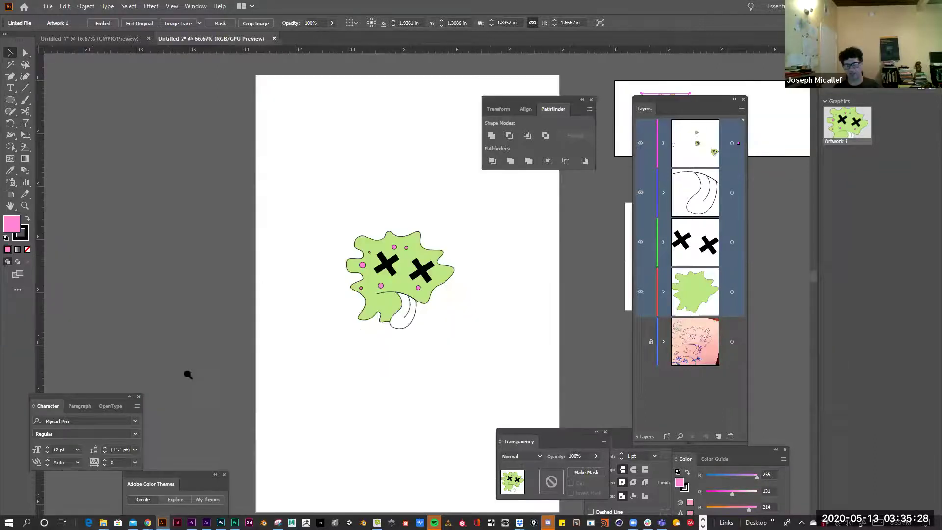
{"action": "left_click", "coordinate": [445, 234]}
{"action": "left_click", "coordinate": [382, 324]}
{"action": "left_click", "coordinate": [472, 340]}
{"action": "key", "text": "ctrl+shift+a"}
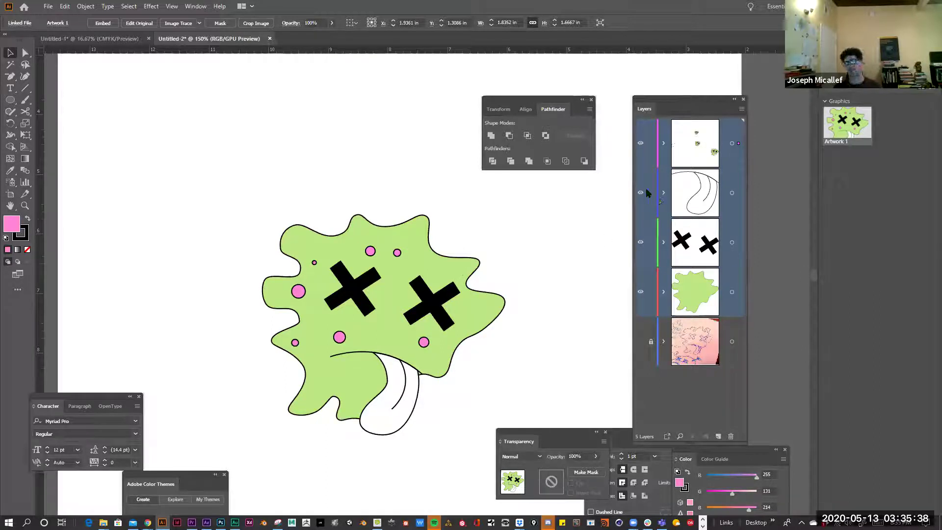
{"action": "left_click", "coordinate": [391, 226]}
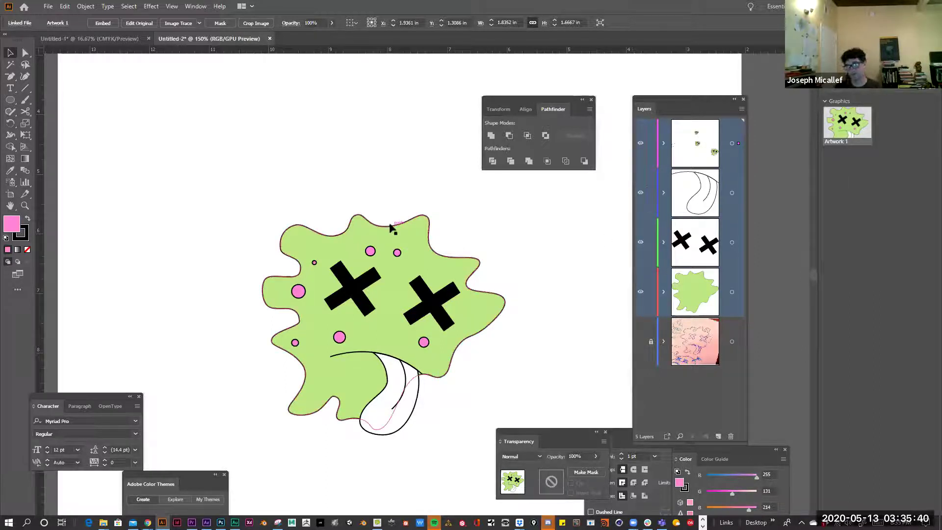
{"action": "left_click", "coordinate": [261, 184]}
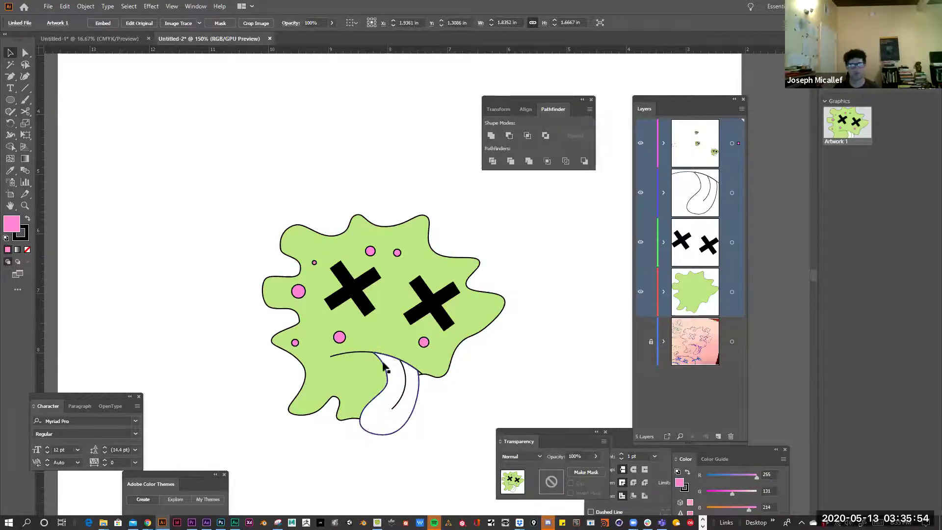
{"action": "left_click", "coordinate": [400, 412]}
{"action": "double_click", "coordinate": [11, 223]}
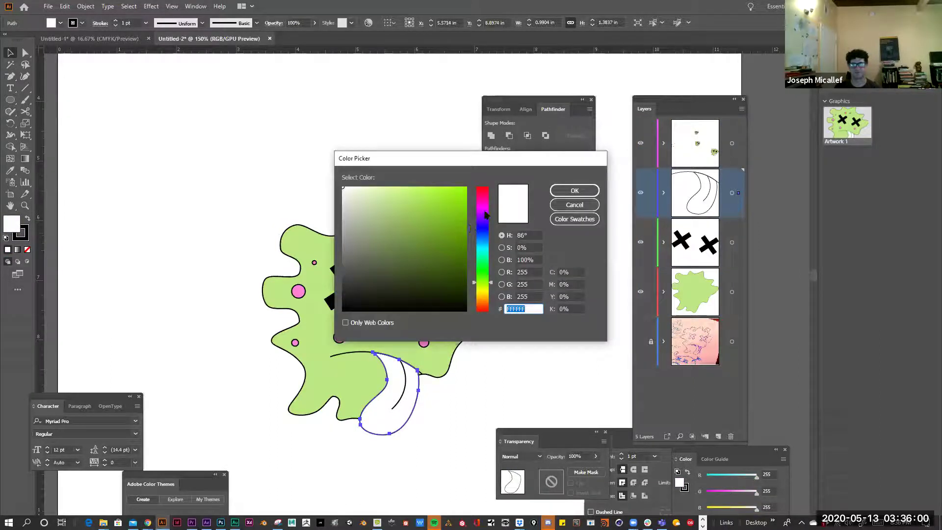
{"action": "left_click_drag", "start_coordinate": [485, 215], "coordinate": [485, 206]}
{"action": "left_click_drag", "start_coordinate": [347, 200], "coordinate": [360, 208]}
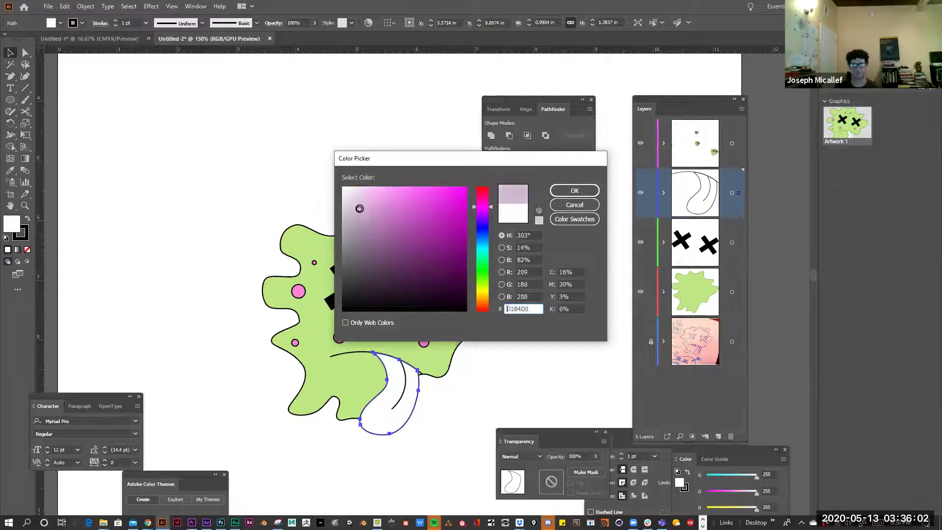
{"action": "left_click", "coordinate": [575, 191]}
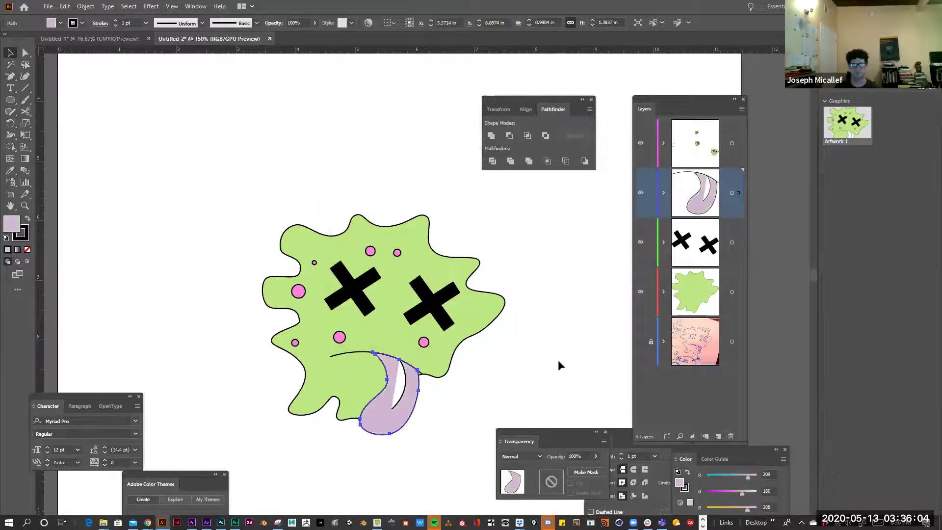
{"action": "left_click", "coordinate": [559, 362]}
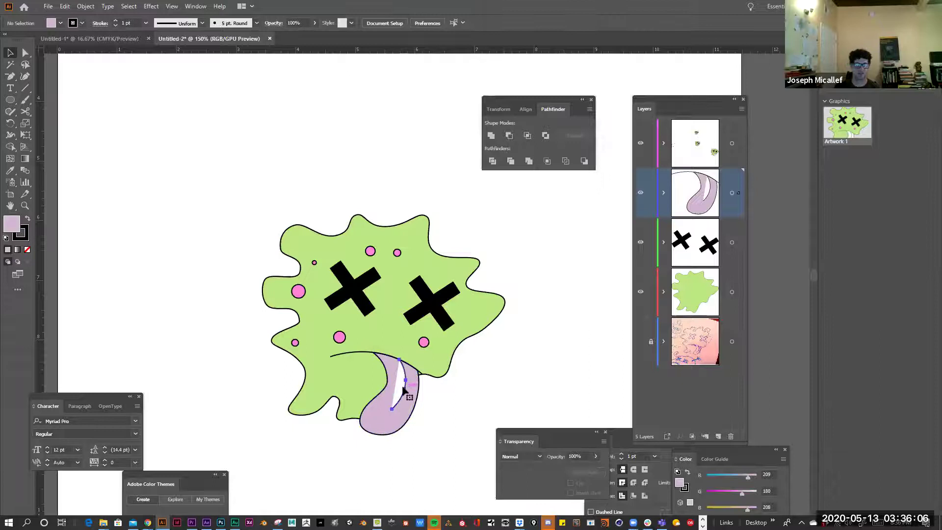
Remove the fill from the crease line inside the tongue and deselect it.
{"action": "left_click", "coordinate": [404, 390]}
{"action": "key", "text": "slash"}
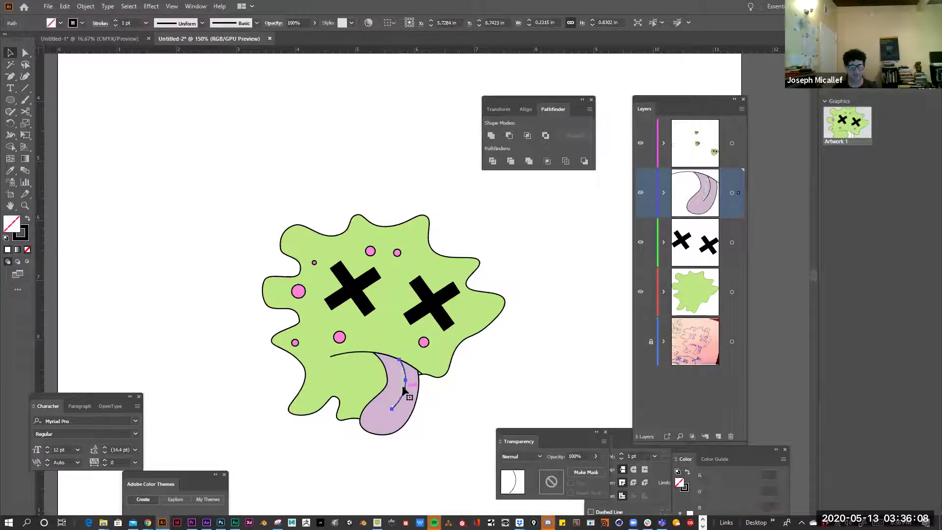
{"action": "left_click", "coordinate": [549, 343]}
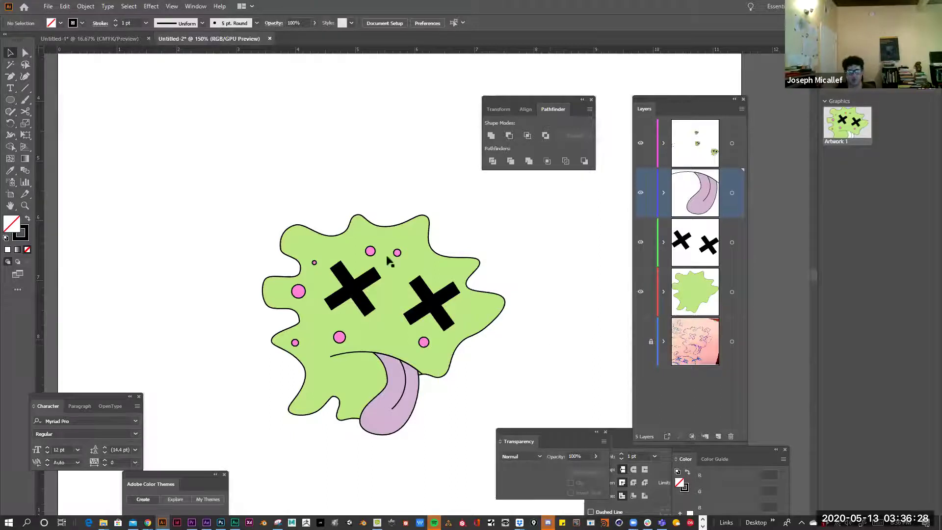
Add a vertical guide at about 2.4 in and a horizontal guide at about 4 in on the portrait artboard.
{"action": "scroll", "coordinate": [393, 268], "scroll_direction": "down", "scroll_amount": 2}
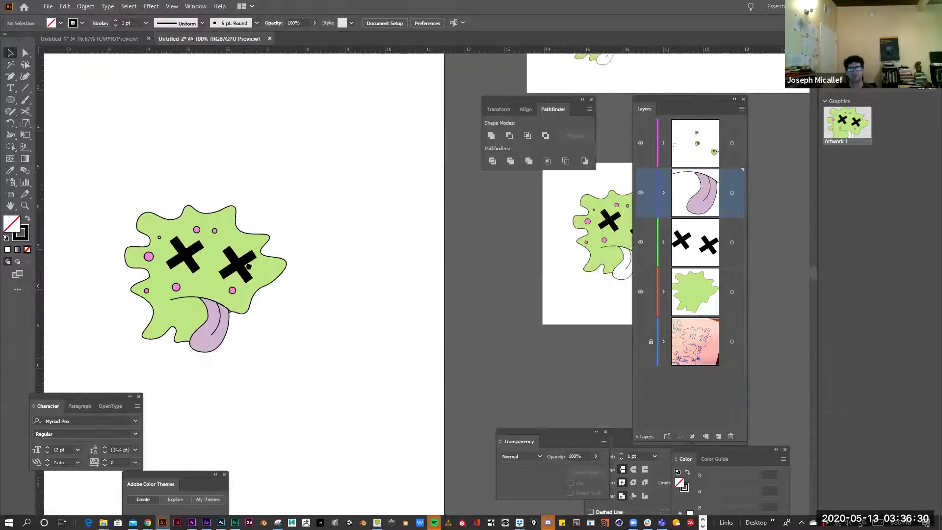
{"action": "scroll", "coordinate": [296, 289], "scroll_direction": "down", "scroll_amount": 1}
{"action": "scroll", "coordinate": [221, 250], "scroll_direction": "right", "scroll_amount": 3}
{"action": "scroll", "coordinate": [113, 211], "scroll_direction": "up", "scroll_amount": 1}
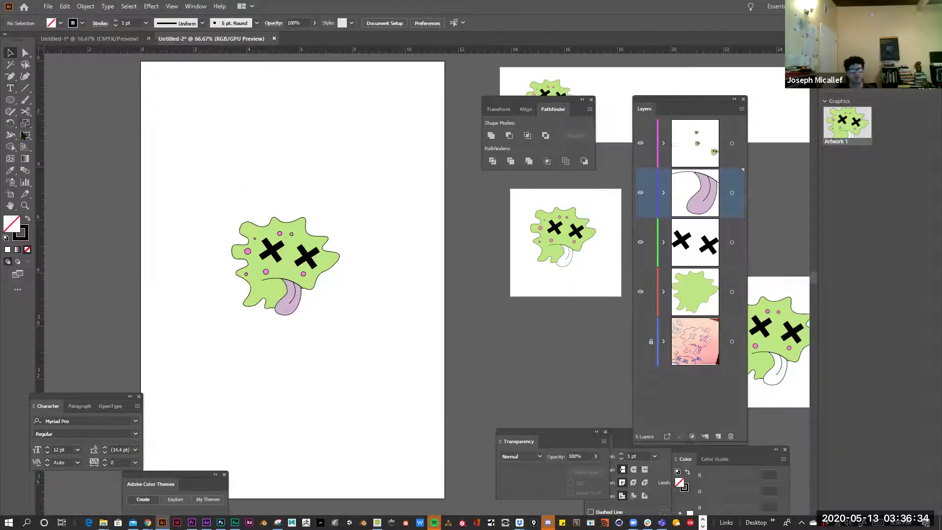
{"action": "left_click_drag", "start_coordinate": [40, 274], "coordinate": [205, 221]}
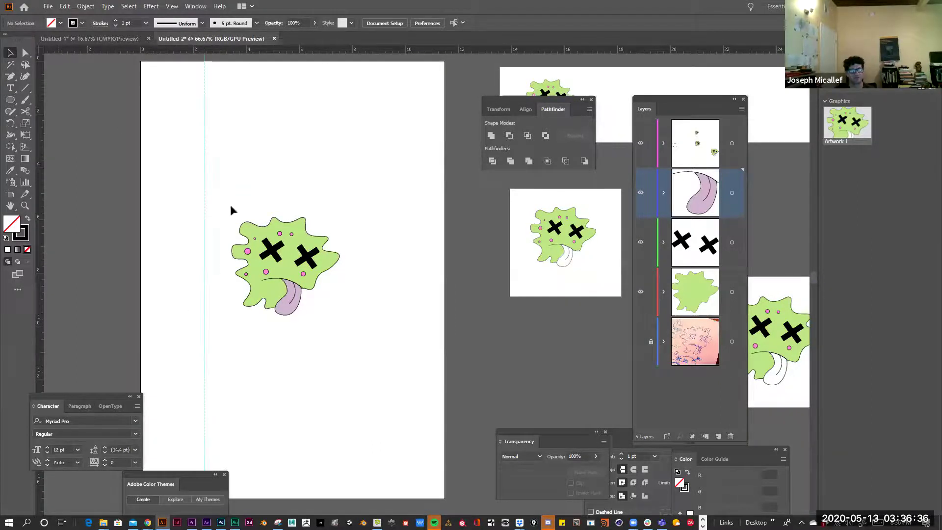
{"action": "left_click_drag", "start_coordinate": [286, 142], "coordinate": [291, 166]}
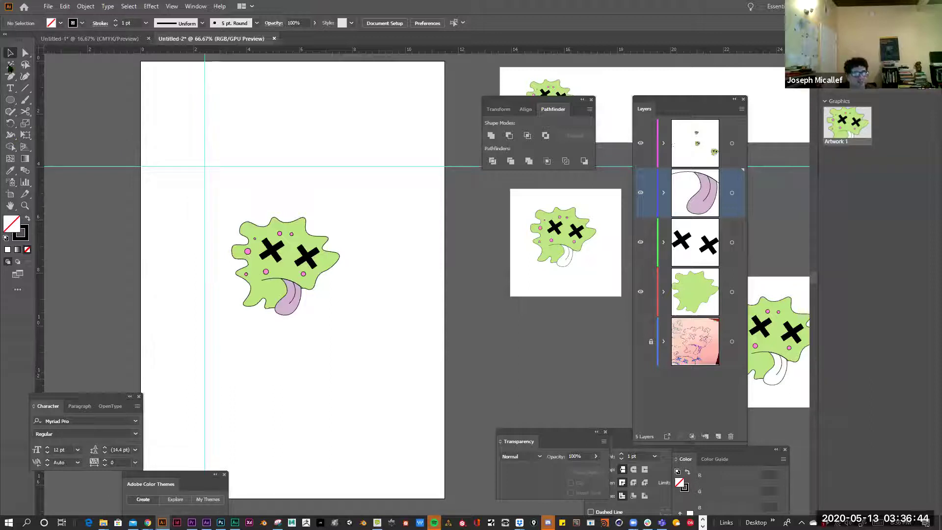
Add the heading MOST WANTED at 74 pt and position it above the face, over the horizontal guide.
{"action": "left_click", "coordinate": [165, 76]}
{"action": "left_click_drag", "start_coordinate": [166, 73], "coordinate": [437, 150]}
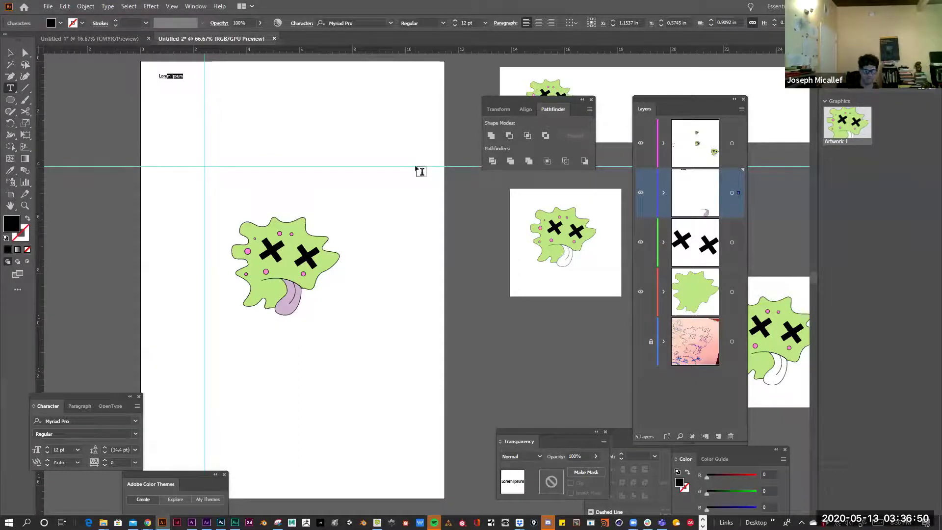
{"action": "key", "text": "BackSpace"}
{"action": "type", "text": "MOST WANTED"}
{"action": "key", "text": "ctrl+a"}
{"action": "key", "text": "ctrl+shift+period"}
{"action": "key", "text": "ctrl+shift+period"}
{"action": "key", "text": "ctrl+shift+period"}
{"action": "key", "text": "ctrl+shift+period"}
{"action": "key", "text": "ctrl+shift+period"}
{"action": "key", "text": "ctrl+shift+period"}
{"action": "key", "text": "ctrl+shift+period"}
{"action": "key", "text": "ctrl+shift+period"}
{"action": "key", "text": "ctrl+shift+period"}
{"action": "key", "text": "ctrl+shift+period"}
{"action": "key", "text": "ctrl+shift+period"}
{"action": "key", "text": "ctrl+shift+period"}
{"action": "key", "text": "ctrl+shift+period"}
{"action": "key", "text": "ctrl+shift+period"}
{"action": "key", "text": "ctrl+shift+period"}
{"action": "key", "text": "ctrl+shift+period"}
{"action": "key", "text": "ctrl+shift+period"}
{"action": "key", "text": "ctrl+shift+period"}
{"action": "key", "text": "ctrl+shift+period"}
{"action": "key", "text": "ctrl+shift+period"}
{"action": "key", "text": "ctrl+shift+period"}
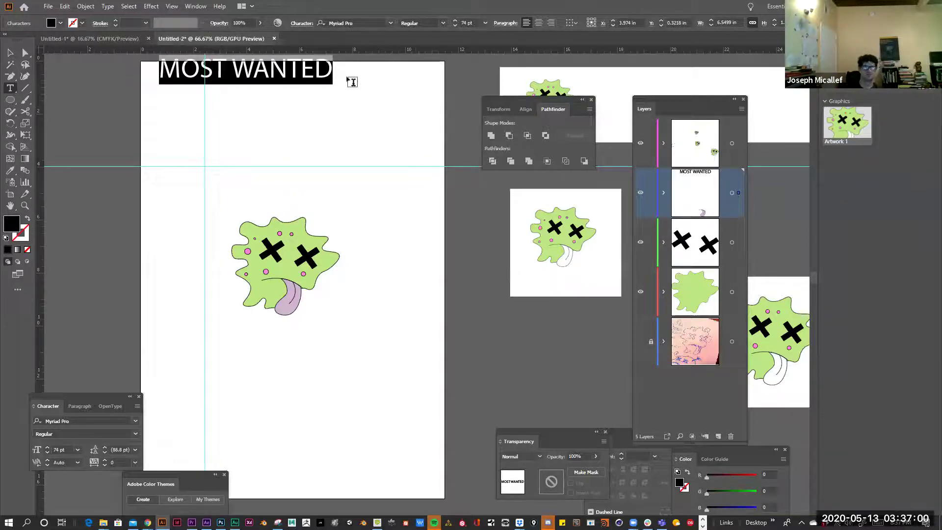
{"action": "key", "text": "Escape"}
{"action": "key", "text": "v"}
{"action": "left_click_drag", "start_coordinate": [220, 79], "coordinate": [243, 124]}
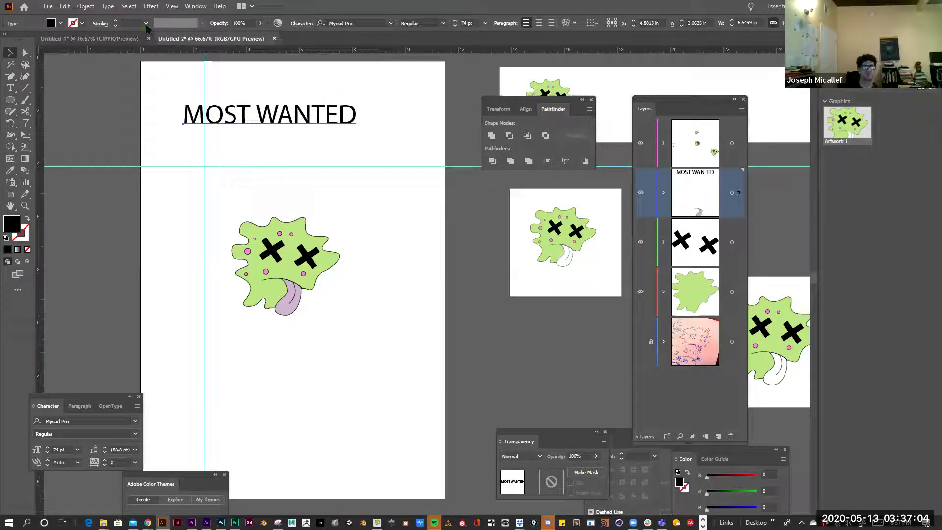
{"action": "double_click", "coordinate": [207, 122]}
{"action": "double_click", "coordinate": [188, 110]}
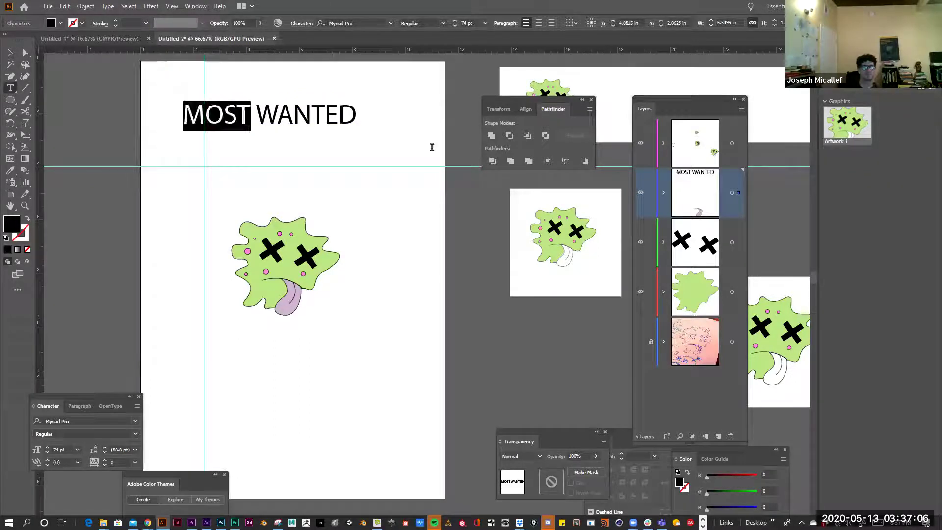
{"action": "key", "text": "ctrl+a"}
{"action": "left_click", "coordinate": [145, 23]}
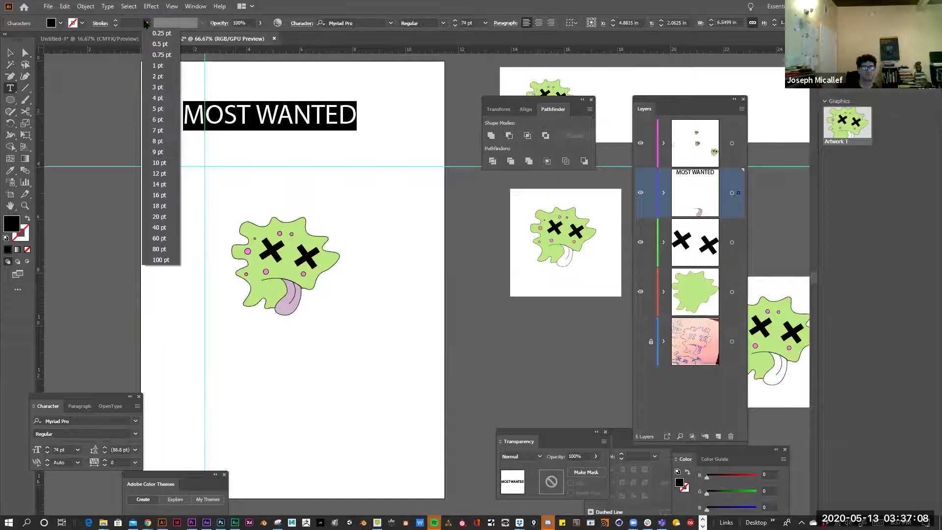
{"action": "left_click", "coordinate": [145, 24]}
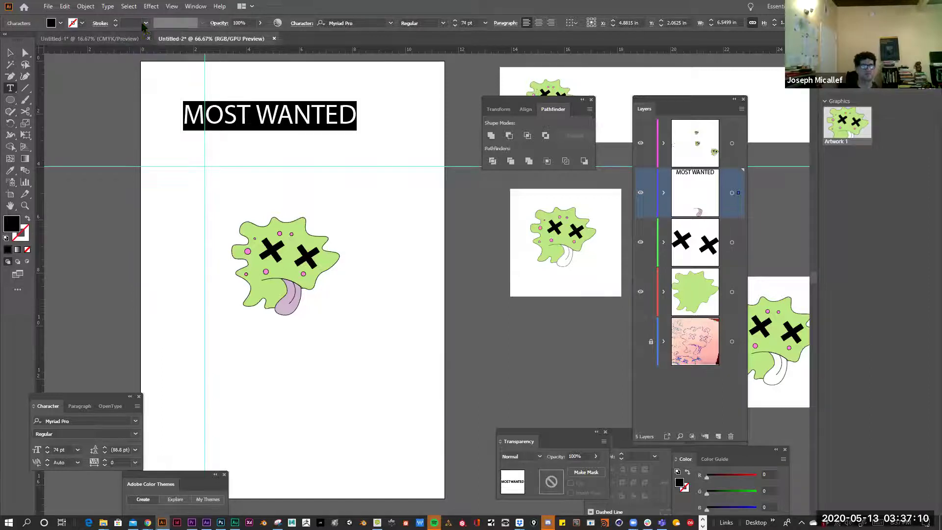
{"action": "left_click", "coordinate": [145, 23]}
{"action": "left_click", "coordinate": [200, 26]}
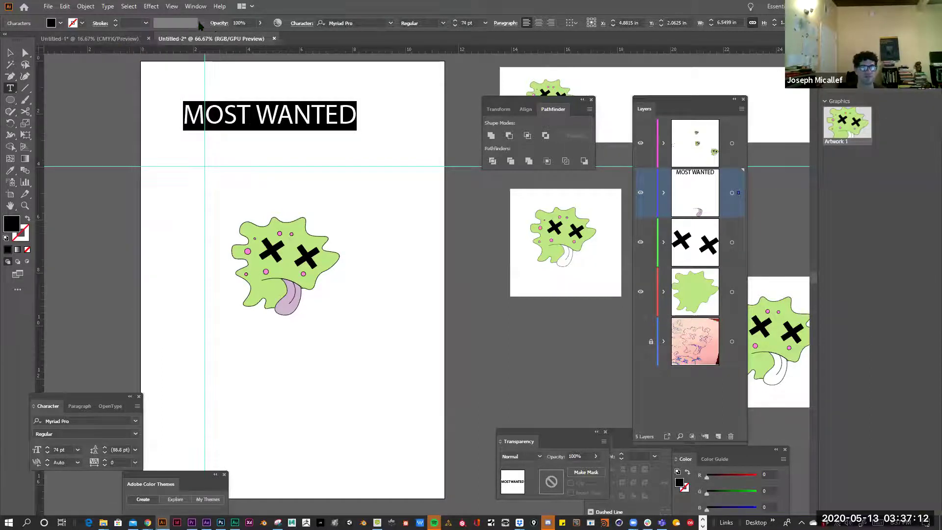
Set the MOST WANTED heading in Bebas Neue Bold.
{"action": "left_click_drag", "start_coordinate": [183, 115], "coordinate": [358, 116]}
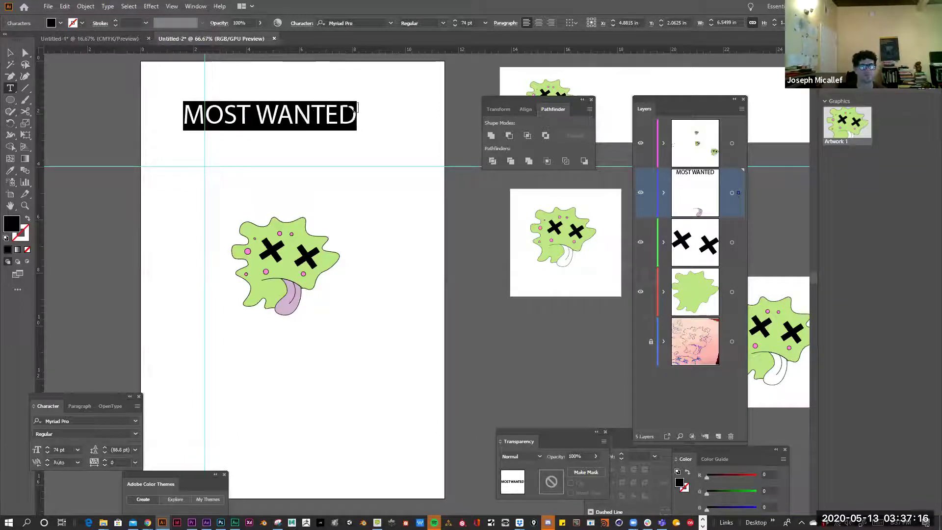
{"action": "left_click", "coordinate": [390, 23]}
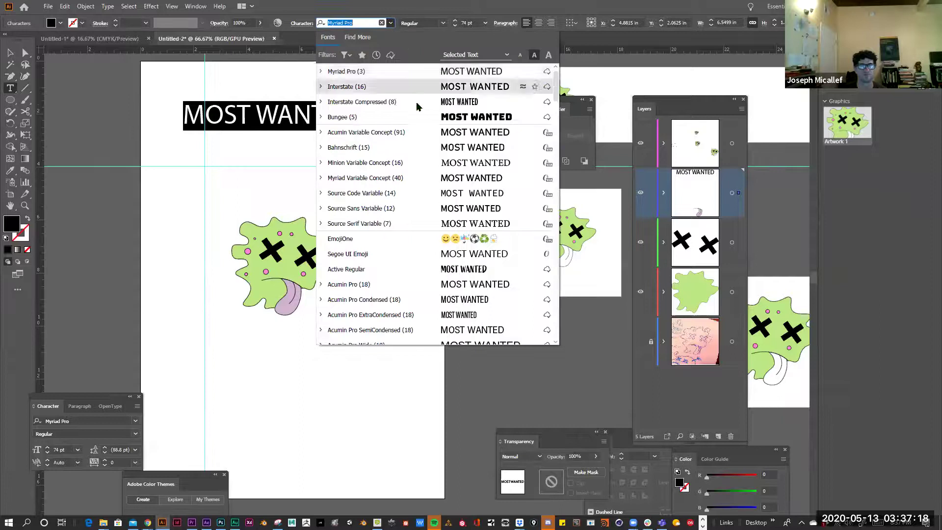
{"action": "scroll", "coordinate": [423, 120], "scroll_direction": "down", "scroll_amount": 5}
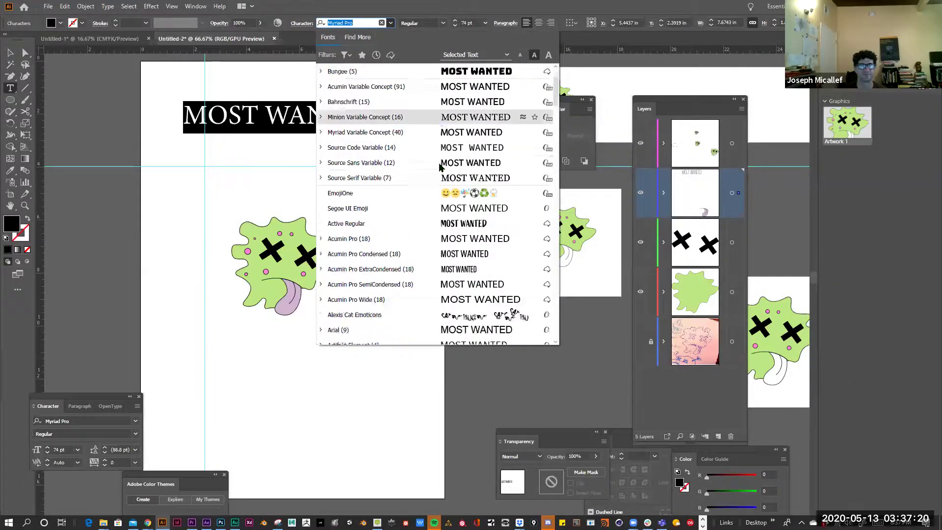
{"action": "scroll", "coordinate": [438, 164], "scroll_direction": "up", "scroll_amount": 1}
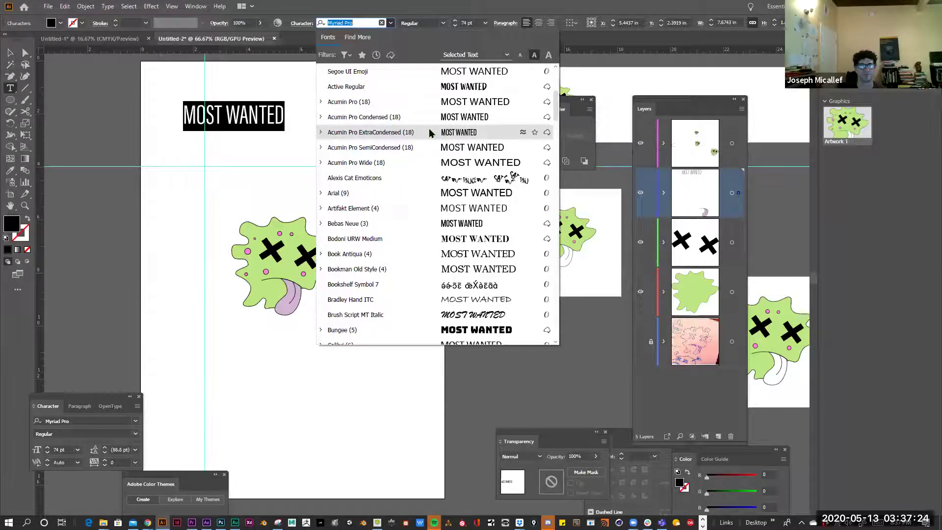
{"action": "scroll", "coordinate": [431, 134], "scroll_direction": "down", "scroll_amount": 2}
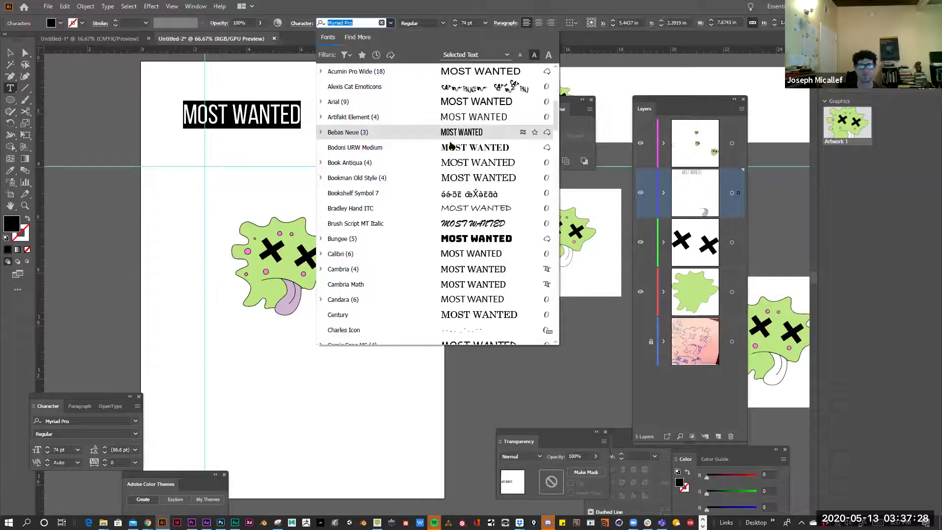
{"action": "left_click", "coordinate": [321, 132]}
{"action": "left_click", "coordinate": [347, 177]}
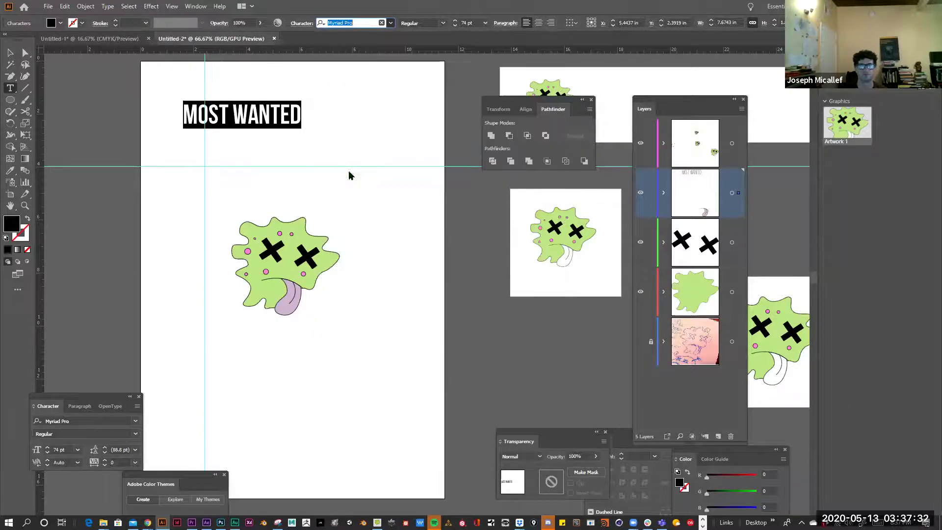
Scale the MOST WANTED heading up with Free Transform to about 7.77 in wide.
{"action": "left_click", "coordinate": [8, 52]}
{"action": "left_click_drag", "start_coordinate": [259, 124], "coordinate": [410, 204]}
{"action": "key", "text": "e"}
{"action": "left_click_drag", "start_coordinate": [357, 161], "coordinate": [336, 133]}
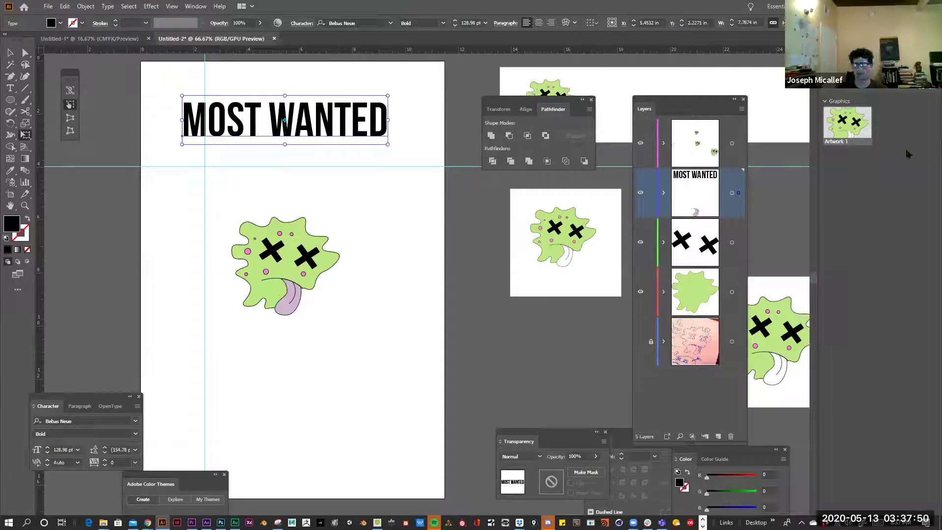
Float and shorten the Libraries panel and save the MOST WANTED heading as a text item in the Most Wanted Germ Killer library.
{"action": "left_click_drag", "start_coordinate": [338, 113], "coordinate": [865, 305]}
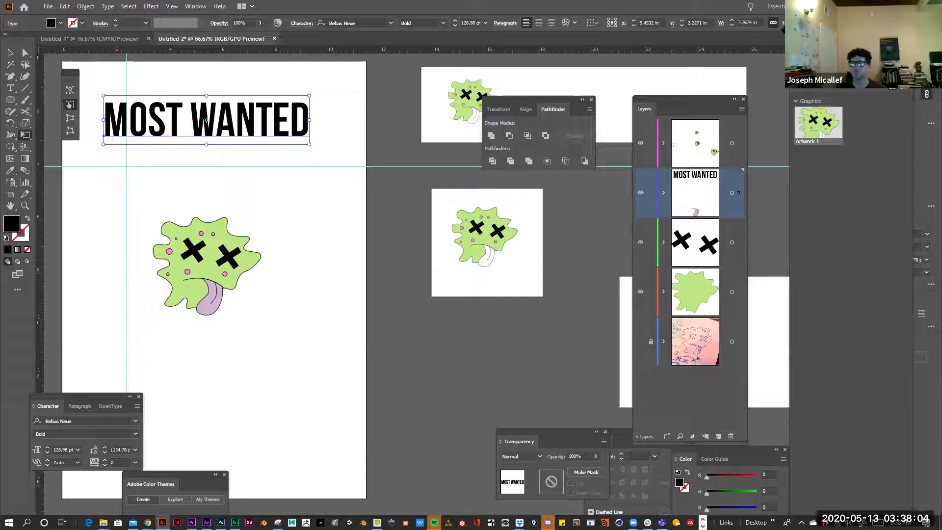
{"action": "left_click_drag", "start_coordinate": [804, 29], "coordinate": [817, 206]}
{"action": "left_click_drag", "start_coordinate": [809, 496], "coordinate": [807, 351]}
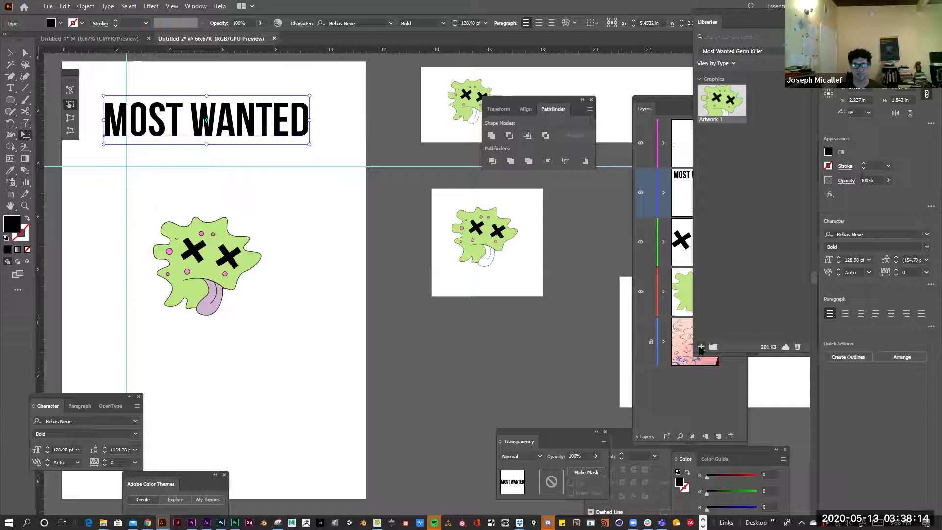
{"action": "left_click", "coordinate": [702, 346]}
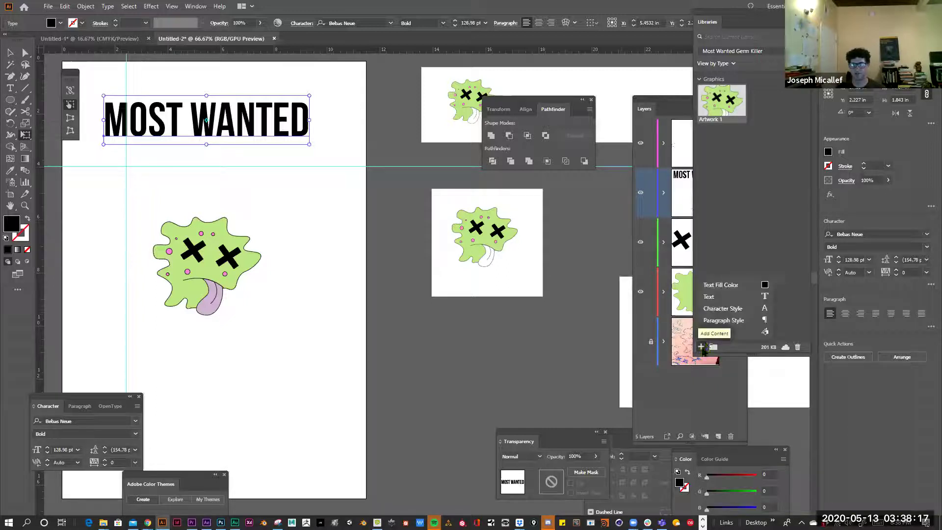
{"action": "left_click", "coordinate": [727, 296]}
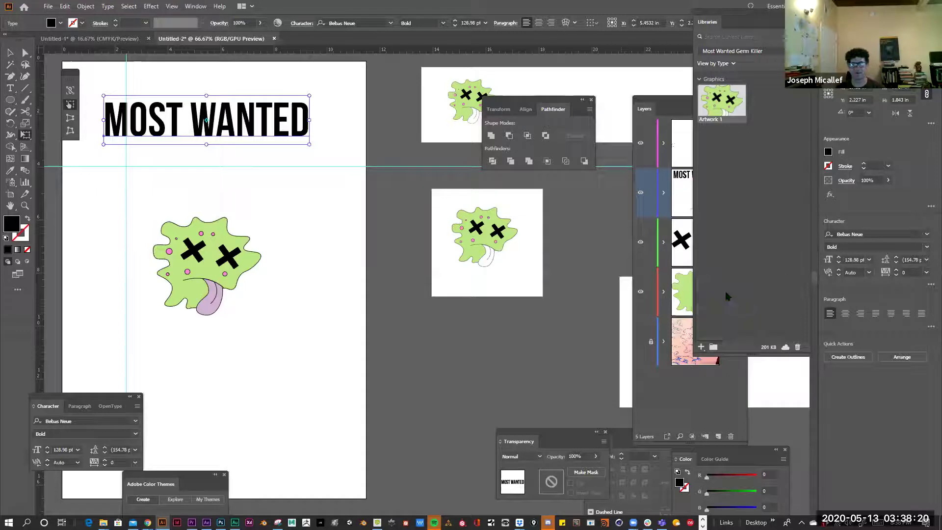
Place the library heading text on the square artboard and reduce its font size to 48.98 pt.
{"action": "left_click_drag", "start_coordinate": [713, 98], "coordinate": [511, 297]}
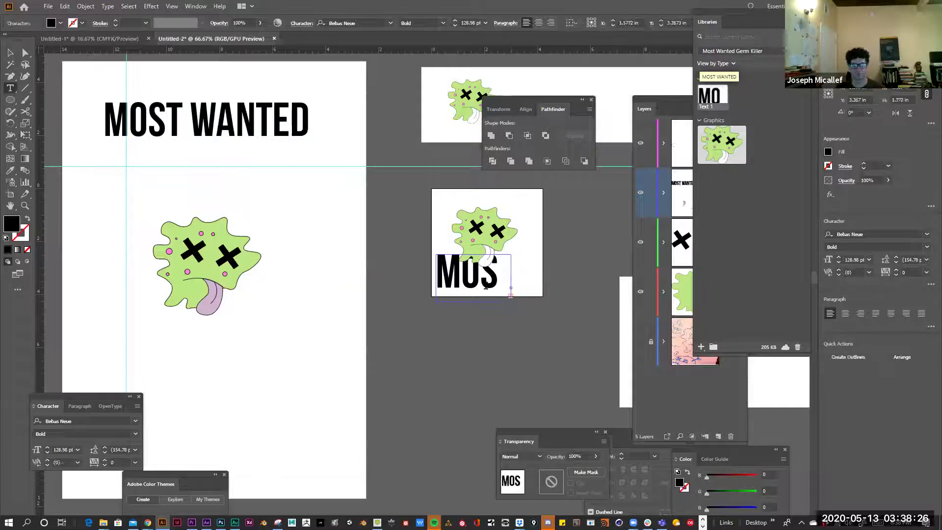
{"action": "key", "text": "ctrl+a"}
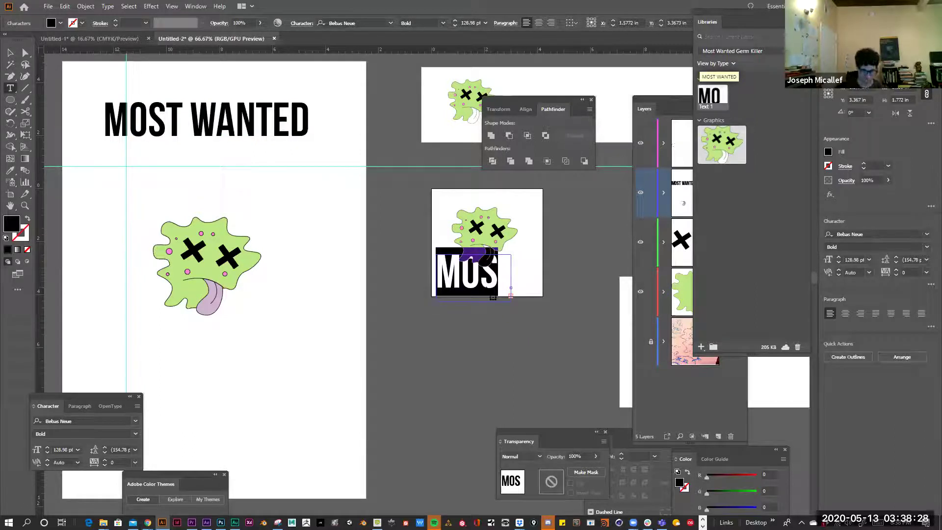
{"action": "key", "text": "ctrl+shift+comma"}
{"action": "key", "text": "ctrl+shift+comma"}
{"action": "key", "text": "ctrl+shift+comma"}
{"action": "key", "text": "ctrl+shift+comma"}
{"action": "key", "text": "ctrl+shift+comma"}
{"action": "key", "text": "ctrl+shift+comma"}
{"action": "key", "text": "ctrl+shift+comma"}
{"action": "key", "text": "ctrl+shift+comma"}
{"action": "key", "text": "ctrl+shift+comma"}
{"action": "key", "text": "ctrl+shift+comma"}
{"action": "key", "text": "ctrl+shift+comma"}
{"action": "key", "text": "ctrl+shift+comma"}
{"action": "key", "text": "ctrl+shift+comma"}
{"action": "key", "text": "ctrl+shift+comma"}
{"action": "key", "text": "ctrl+shift+comma"}
{"action": "key", "text": "ctrl+shift+comma"}
{"action": "key", "text": "ctrl+shift+comma"}
{"action": "key", "text": "ctrl+shift+comma"}
{"action": "key", "text": "ctrl+shift+comma"}
{"action": "key", "text": "ctrl+shift+comma"}
{"action": "key", "text": "ctrl+shift+comma"}
{"action": "key", "text": "ctrl+shift+comma"}
{"action": "key", "text": "ctrl+shift+comma"}
{"action": "key", "text": "ctrl+shift+comma"}
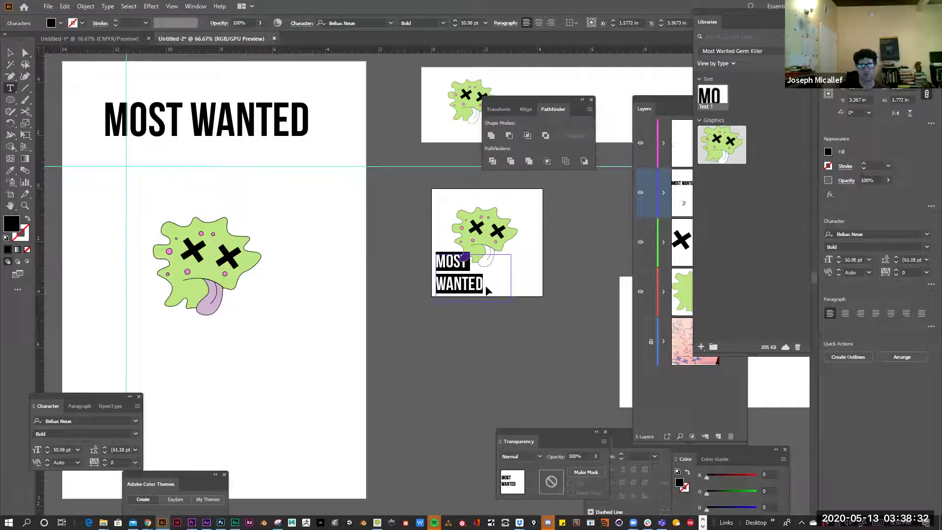
{"action": "key", "text": "ctrl+shift+comma"}
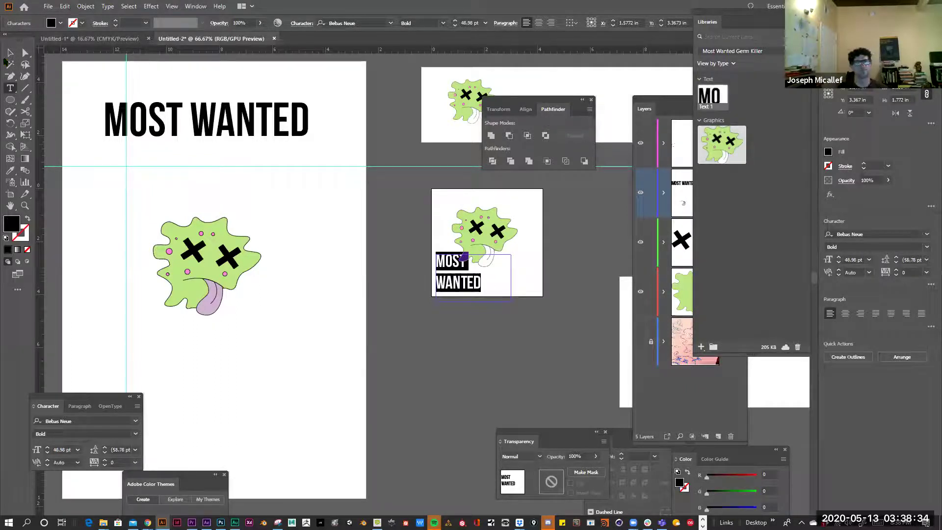
Arrange the heading above the face on the square artboard and copy it onto the left end of the banner artboard.
{"action": "left_click", "coordinate": [10, 53]}
{"action": "left_click", "coordinate": [486, 233]}
{"action": "left_click_drag", "start_coordinate": [486, 233], "coordinate": [452, 102]}
{"action": "left_click", "coordinate": [449, 143]}
{"action": "left_click", "coordinate": [452, 144], "text": "ctrl+alt"}
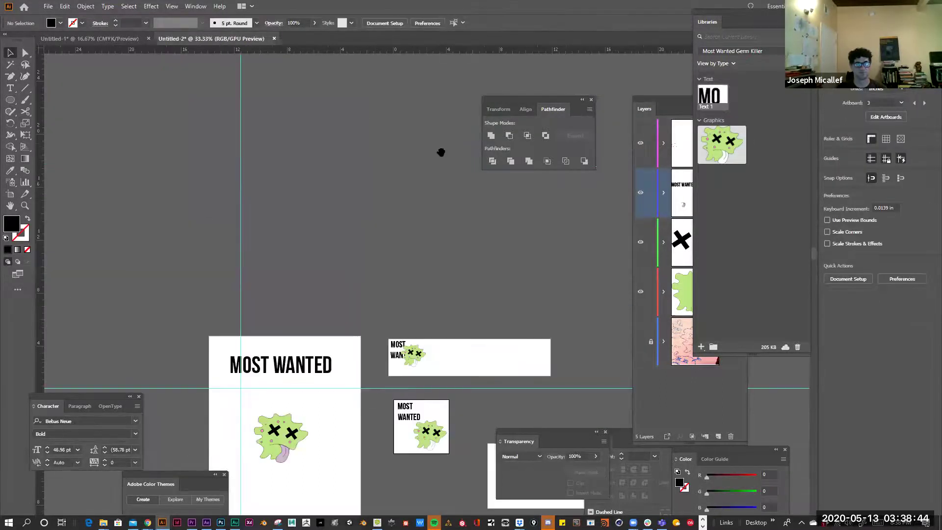
Copy the two-line heading into the upper-left corner of the landscape artboard.
{"action": "left_click_drag", "start_coordinate": [441, 152], "coordinate": [364, 61]}
{"action": "left_click_drag", "start_coordinate": [353, 254], "coordinate": [447, 368]}
{"action": "left_click", "coordinate": [345, 264]}
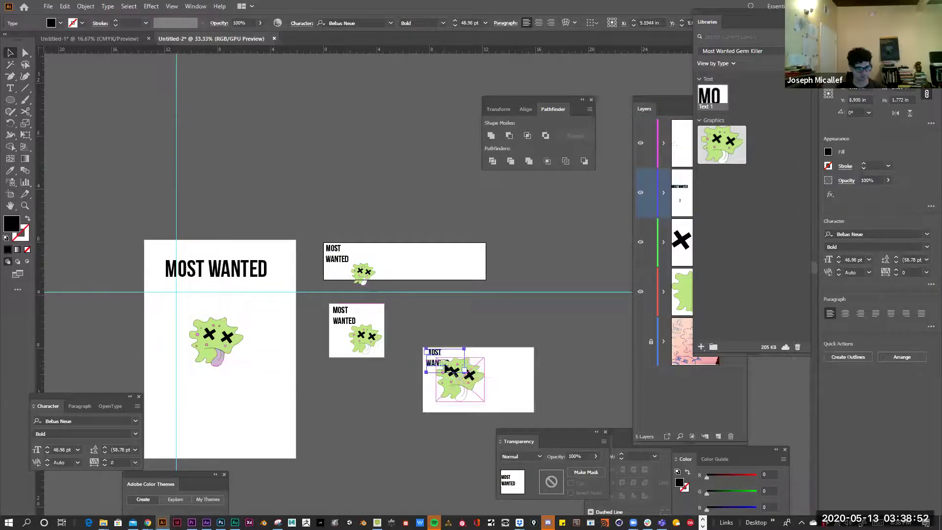
{"action": "key", "text": "e"}
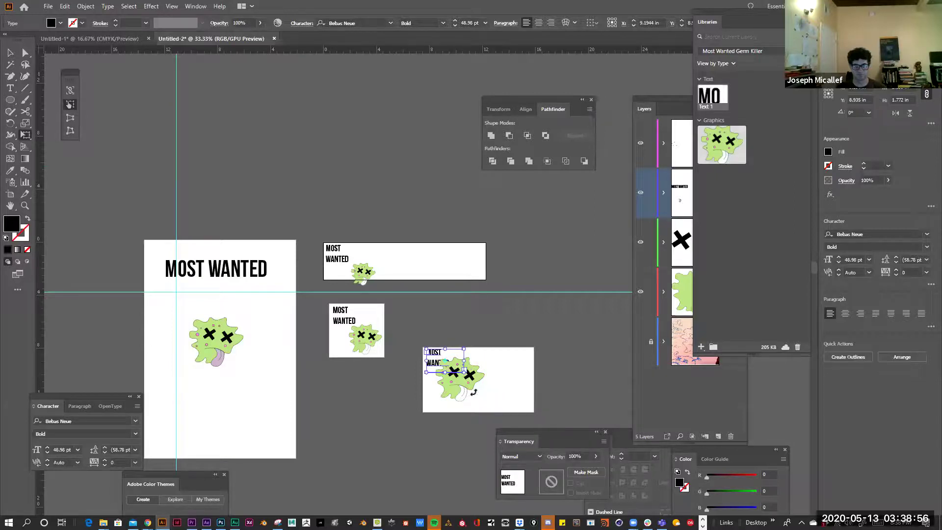
{"action": "key", "text": "v"}
Move the faces on the landscape and banner artboards to the right of their headings.
{"action": "left_click_drag", "start_coordinate": [457, 390], "coordinate": [477, 387]}
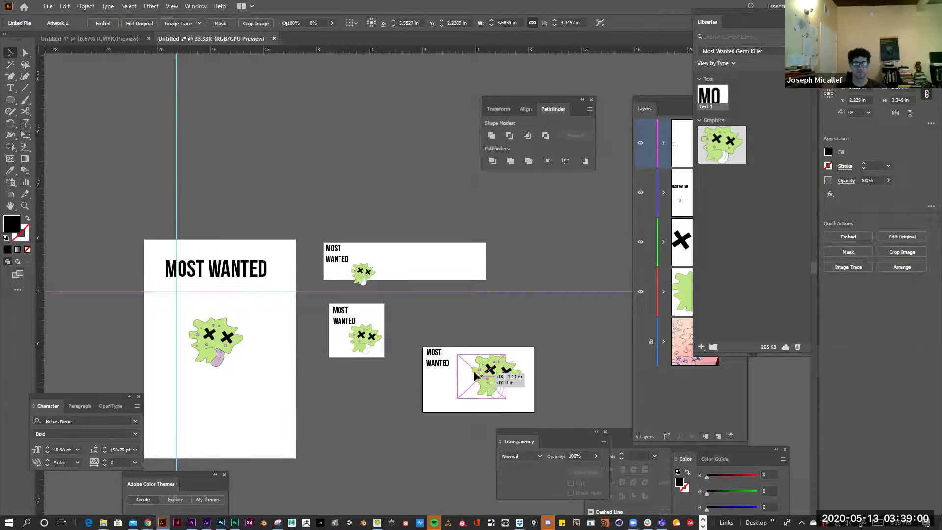
{"action": "left_click", "coordinate": [432, 314]}
{"action": "left_click_drag", "start_coordinate": [366, 277], "coordinate": [367, 264]}
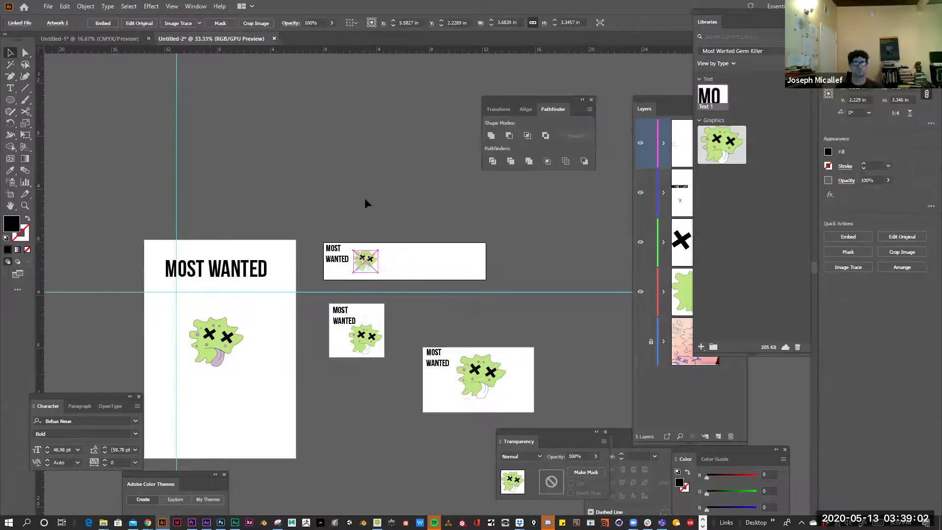
{"action": "left_click", "coordinate": [365, 199]}
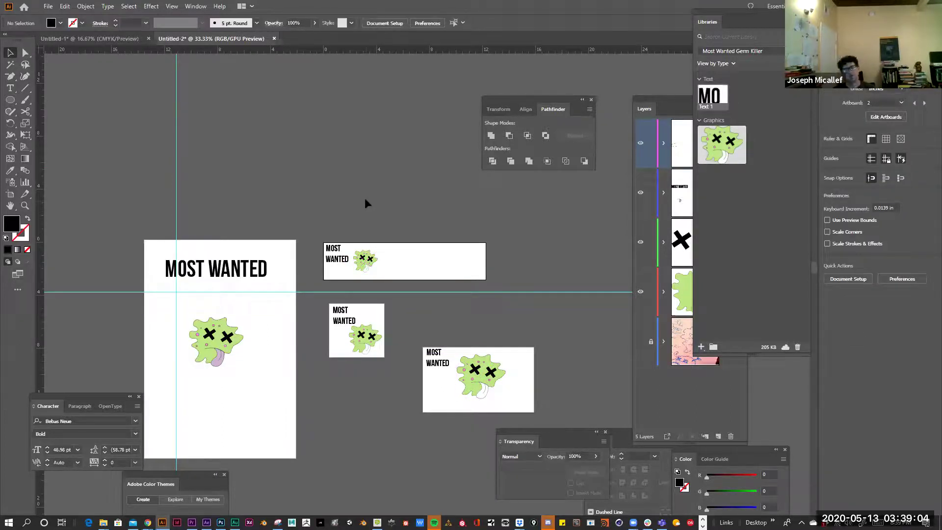
{"action": "left_click", "coordinate": [374, 206], "text": "ctrl+alt"}
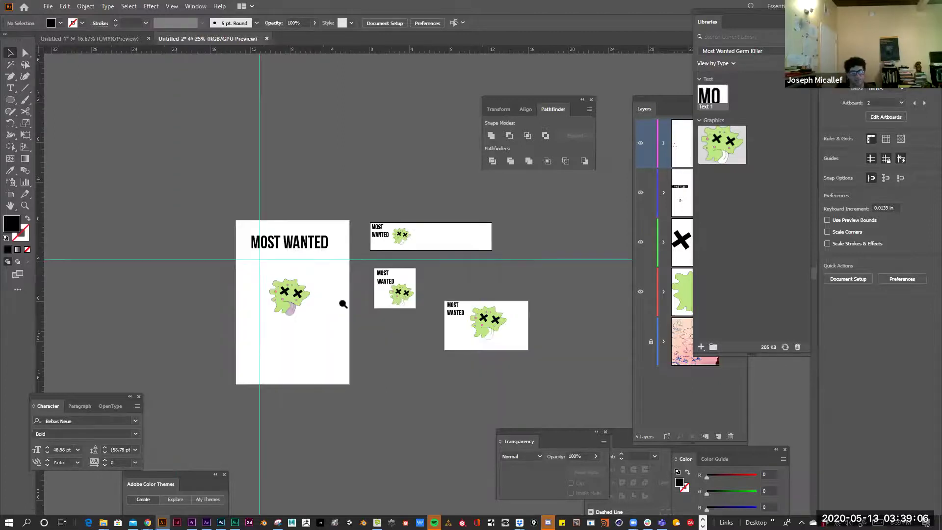
Select the germ face's green body on the portrait artboard and bring Adobe Color Themes up beside the artwork.
{"action": "left_click", "coordinate": [343, 304], "text": "ctrl"}
{"action": "left_click", "coordinate": [183, 313], "text": "ctrl"}
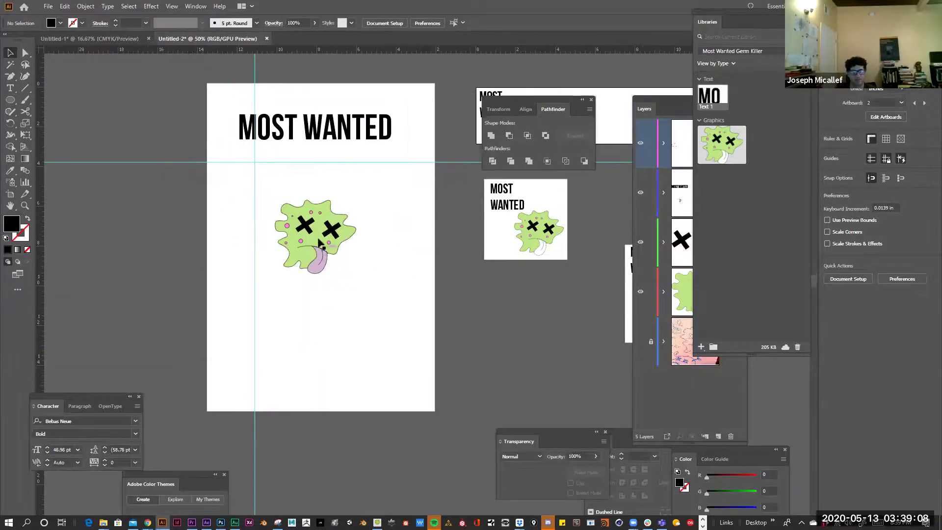
{"action": "left_click", "coordinate": [319, 240]}
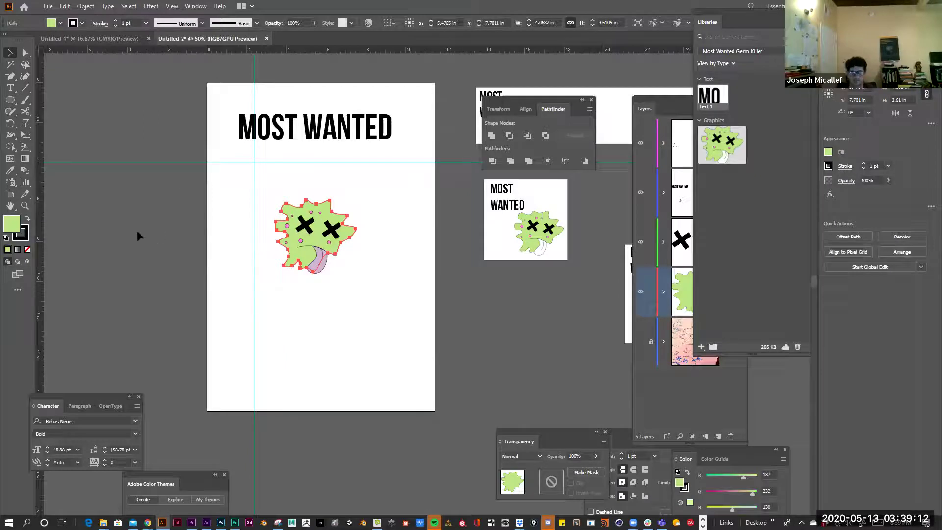
{"action": "left_click", "coordinate": [196, 7]}
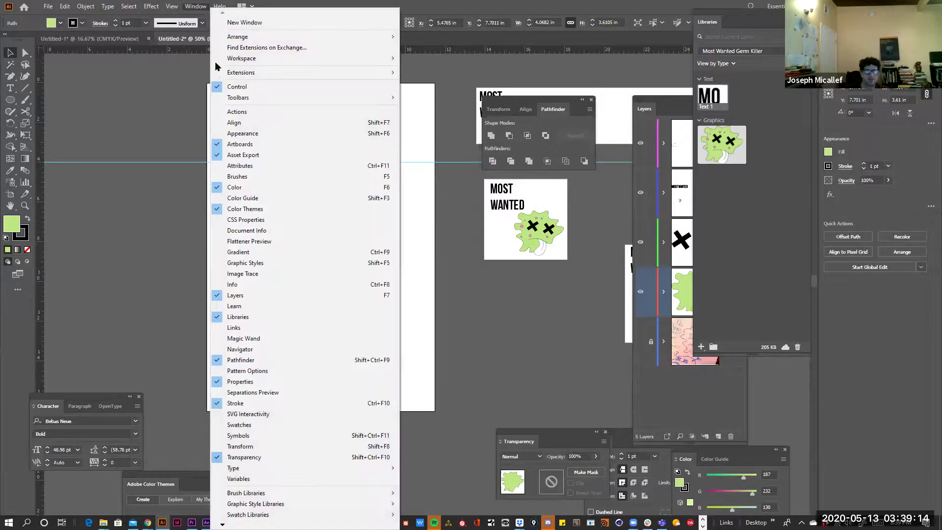
{"action": "left_click", "coordinate": [252, 209]}
{"action": "left_click", "coordinate": [206, 4]}
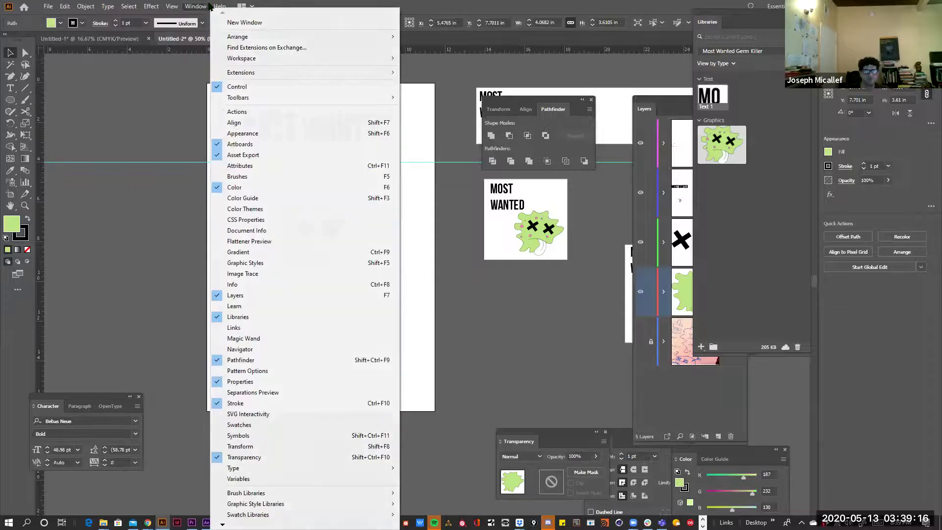
{"action": "left_click", "coordinate": [251, 209]}
{"action": "left_click_drag", "start_coordinate": [156, 475], "coordinate": [146, 152]}
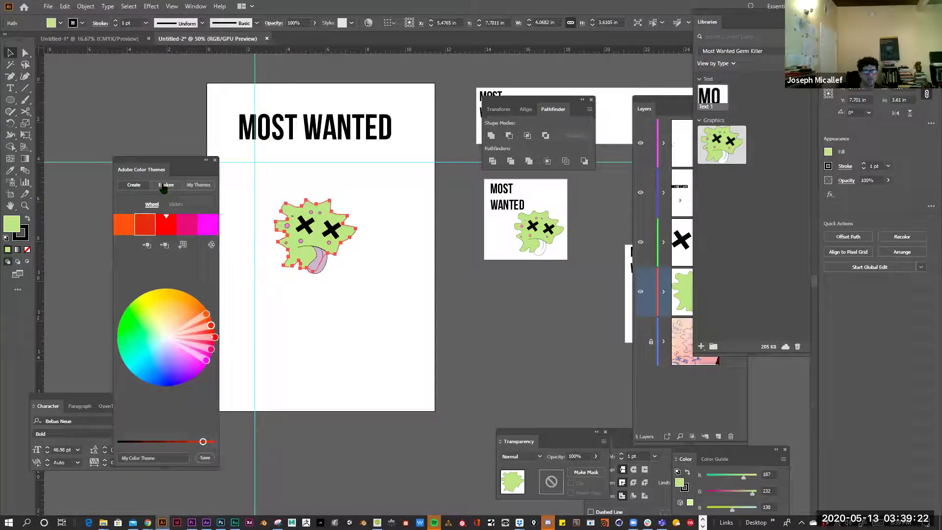
Examine the saved color themes in the Most Wanted Germ Killer, WEB DEV DMA 50 and My Library collections, and return to theme creation.
{"action": "left_click", "coordinate": [195, 185]}
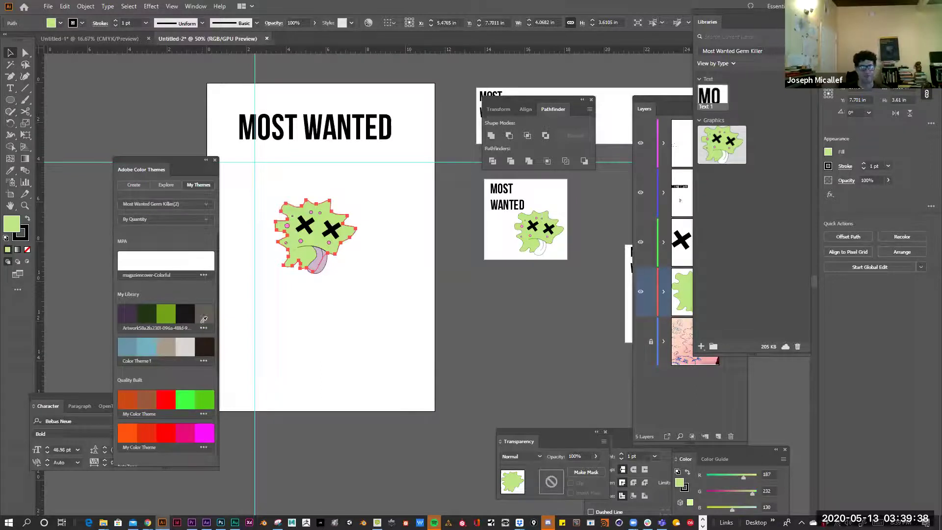
{"action": "scroll", "coordinate": [174, 309], "scroll_direction": "down", "scroll_amount": 2}
{"action": "scroll", "coordinate": [174, 309], "scroll_direction": "up", "scroll_amount": 1}
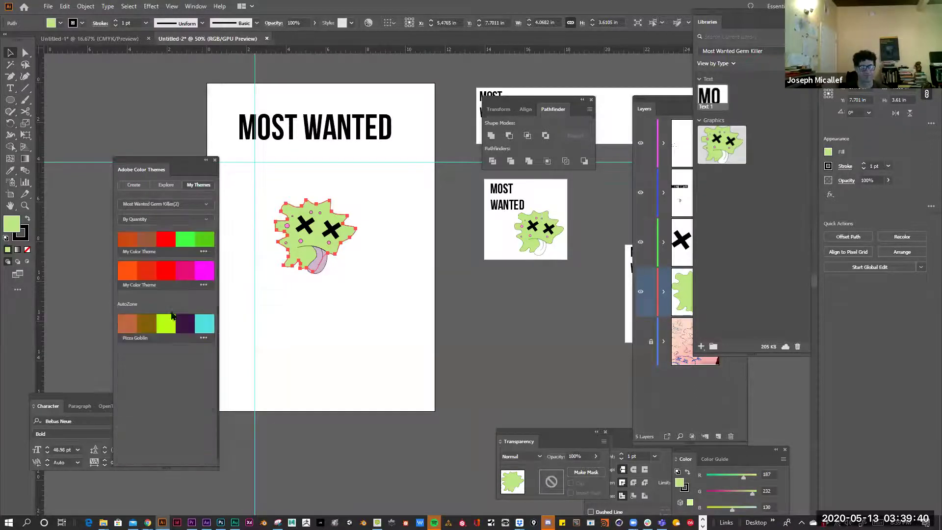
{"action": "left_click", "coordinate": [183, 205]}
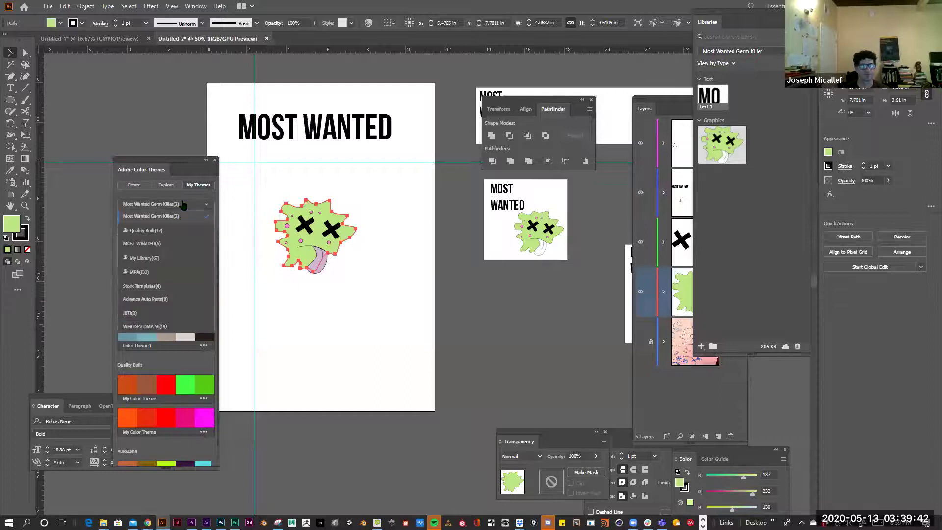
{"action": "left_click", "coordinate": [182, 205]}
{"action": "left_click", "coordinate": [88, 235]}
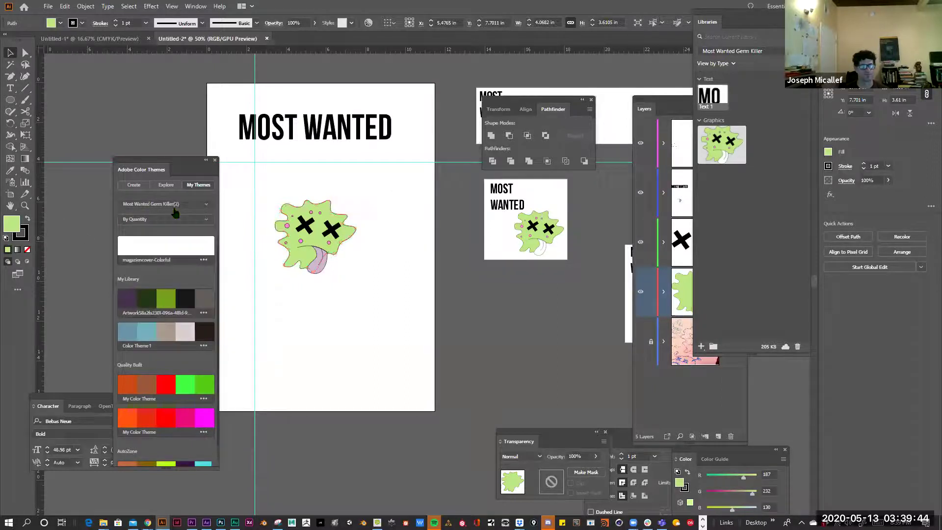
{"action": "left_click", "coordinate": [173, 205]}
{"action": "left_click", "coordinate": [174, 208]}
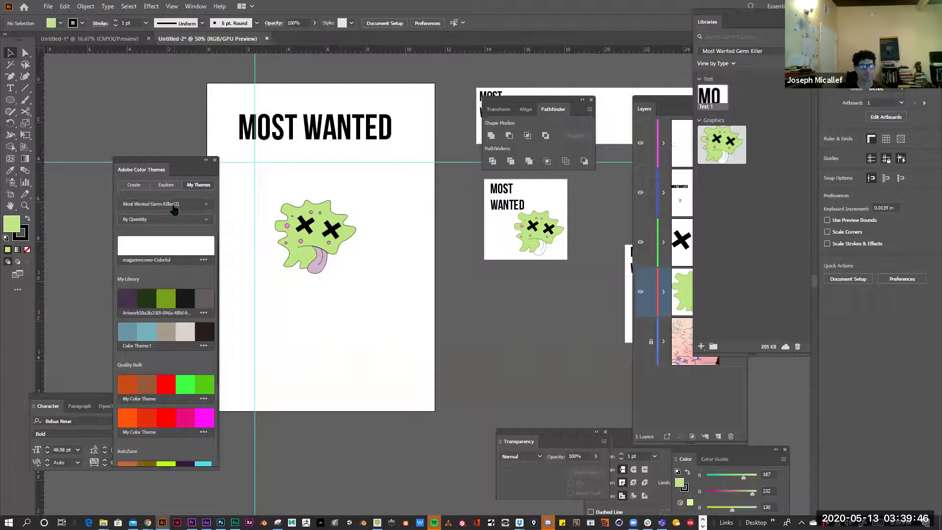
{"action": "left_click", "coordinate": [167, 204]}
{"action": "left_click", "coordinate": [174, 327]}
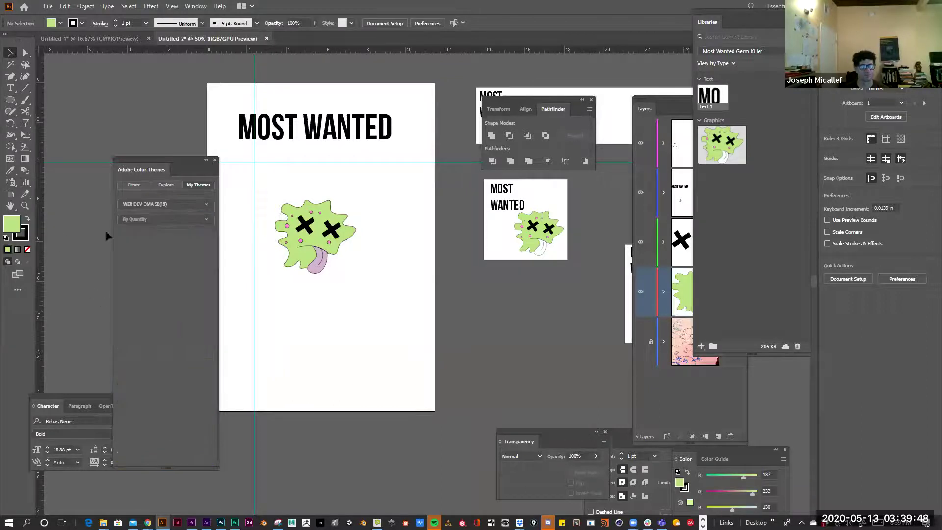
{"action": "left_click", "coordinate": [176, 204]}
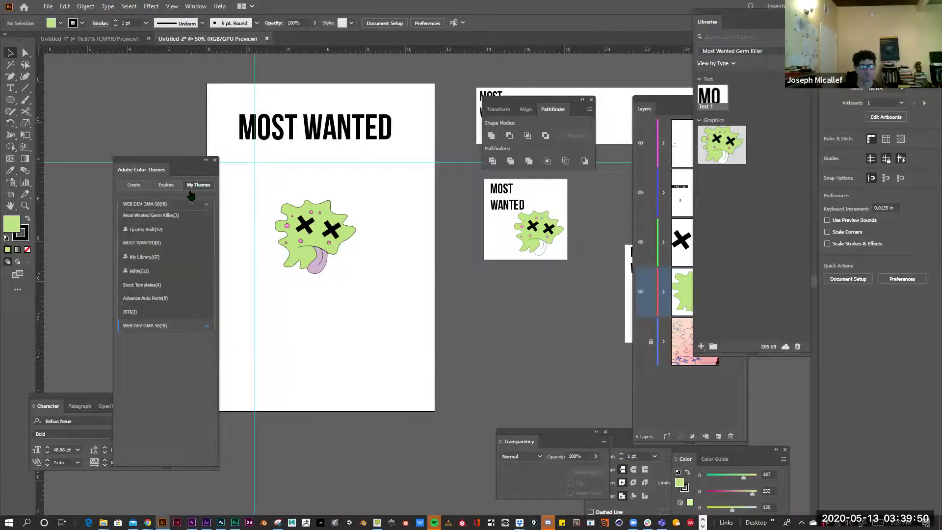
{"action": "left_click", "coordinate": [165, 257]}
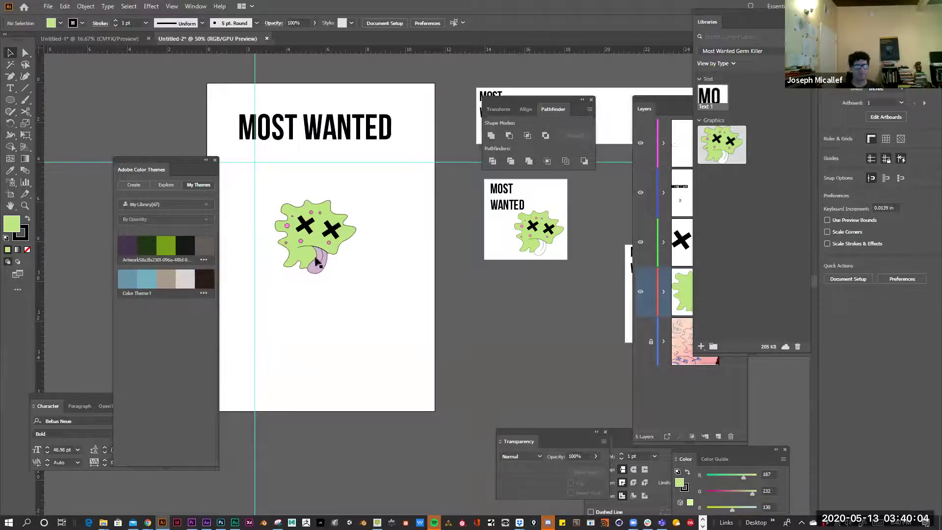
{"action": "left_click", "coordinate": [137, 186]}
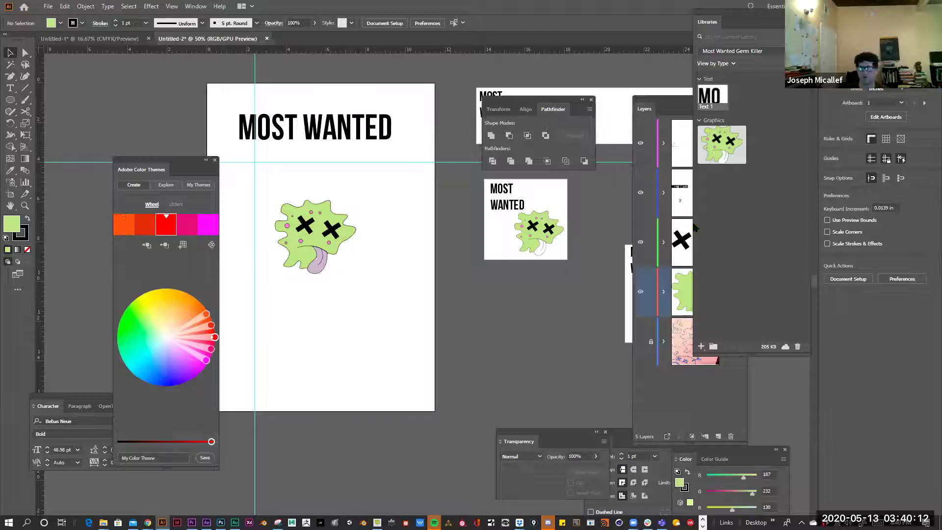
Draw a green square about 1.19 in wide below the face on the portrait artboard and copy it into a row of five.
{"action": "key", "text": "ctrl+plus"}
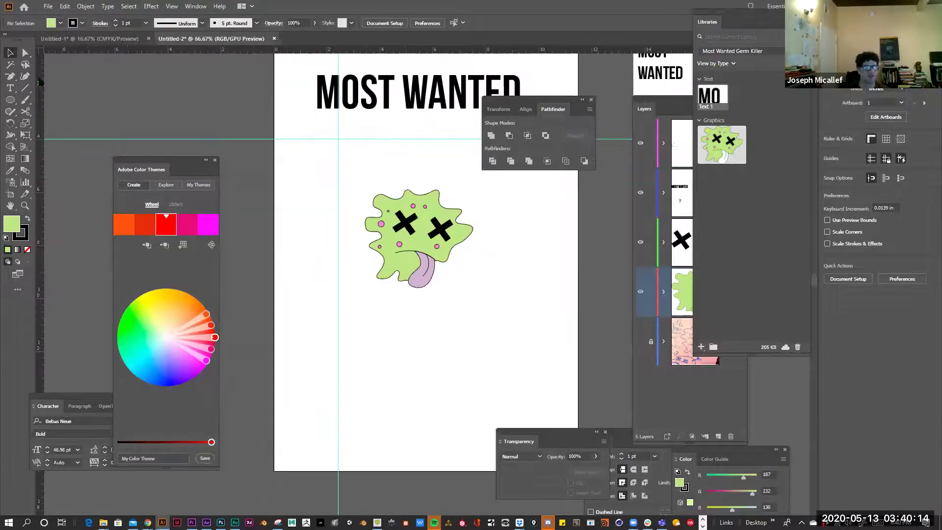
{"action": "left_click", "coordinate": [11, 100]}
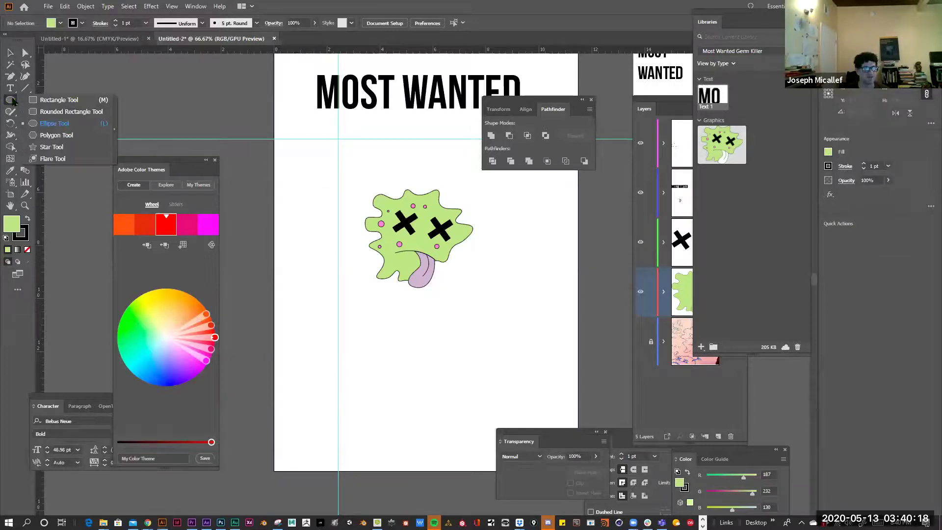
{"action": "left_click", "coordinate": [47, 100]}
{"action": "left_click_drag", "start_coordinate": [280, 335], "coordinate": [312, 366]}
{"action": "left_click", "coordinate": [11, 55]}
{"action": "left_click_drag", "start_coordinate": [300, 364], "coordinate": [343, 363]}
{"action": "left_click_drag", "start_coordinate": [339, 360], "coordinate": [493, 365]}
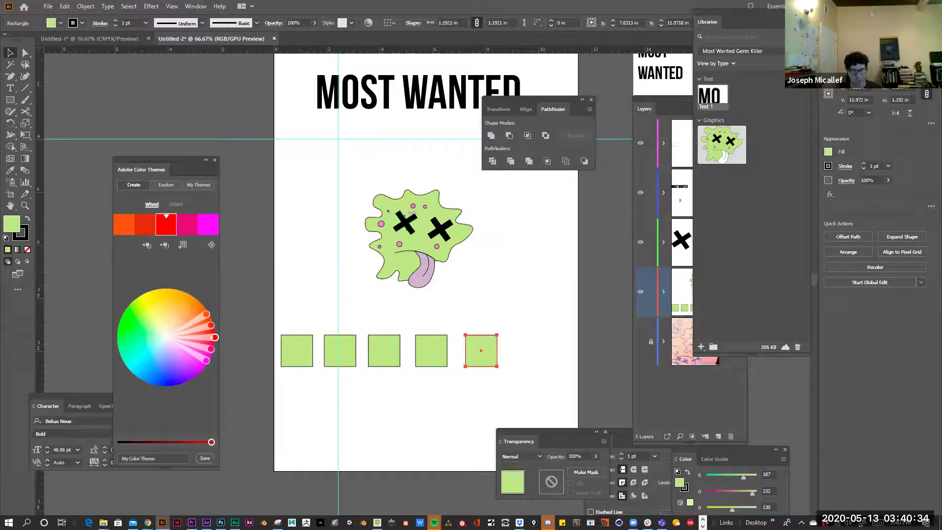
Sample the tongue's lavender onto the fifth square and the face spot's pink onto the fourth square.
{"action": "key", "text": "i"}
{"action": "left_click", "coordinate": [422, 274]}
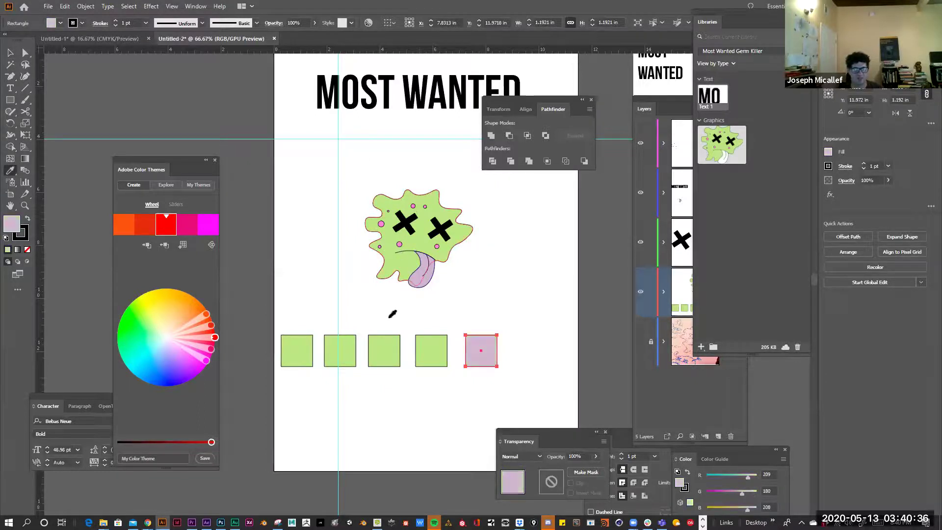
{"action": "key", "text": "v"}
{"action": "left_click", "coordinate": [432, 361]}
{"action": "key", "text": "i"}
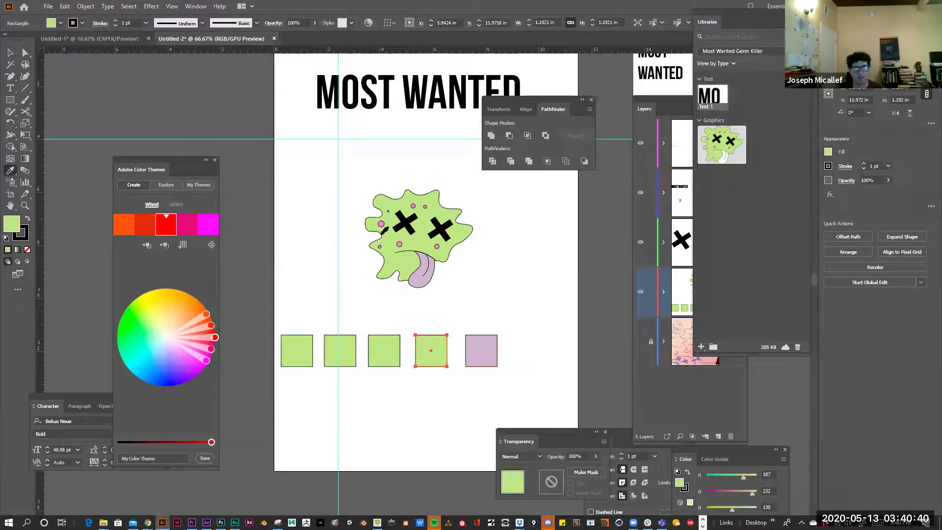
{"action": "left_click", "coordinate": [382, 223]}
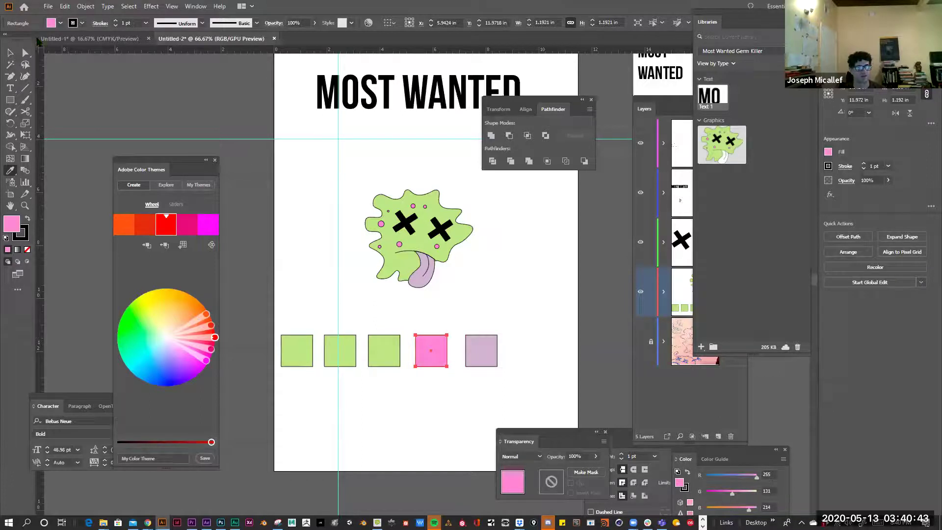
Select the middle green square, move the color sliders further up, and display the document's swatches.
{"action": "left_click", "coordinate": [9, 53]}
{"action": "left_click", "coordinate": [371, 345]}
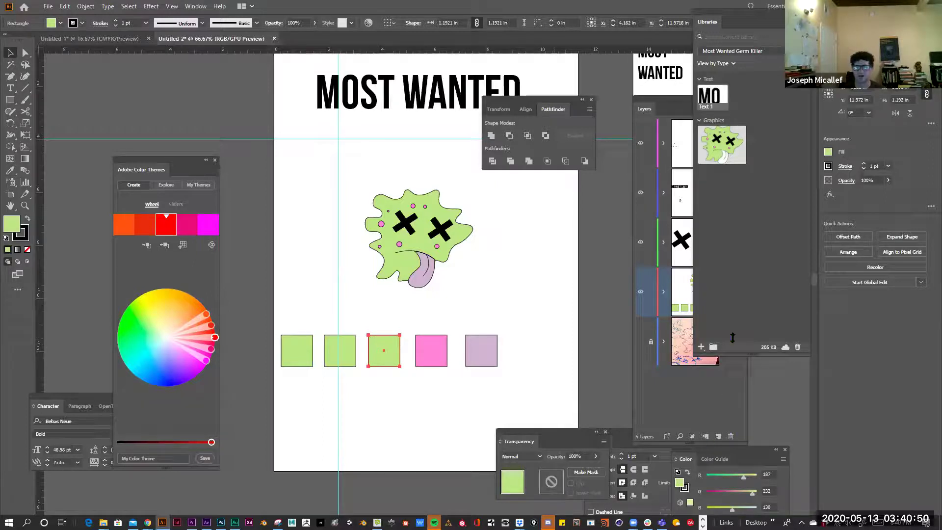
{"action": "left_click_drag", "start_coordinate": [742, 454], "coordinate": [754, 308]}
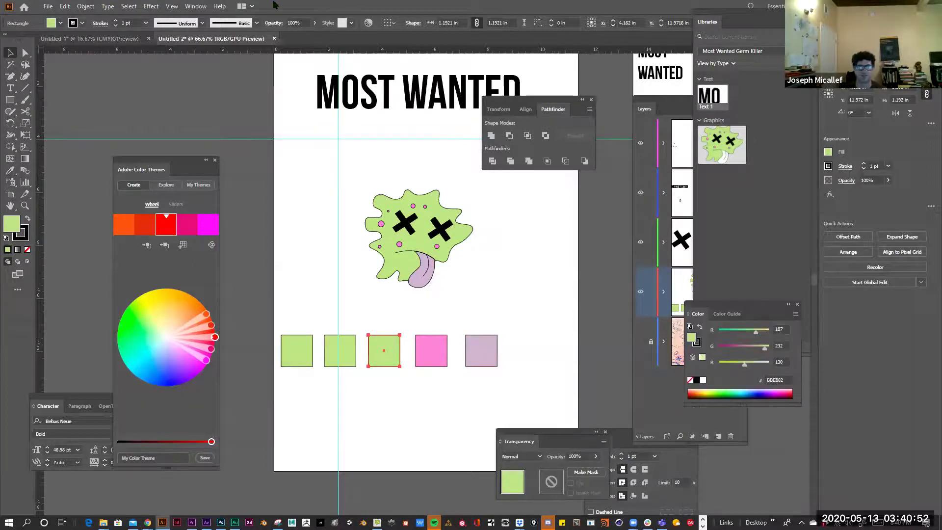
{"action": "left_click", "coordinate": [187, 5]}
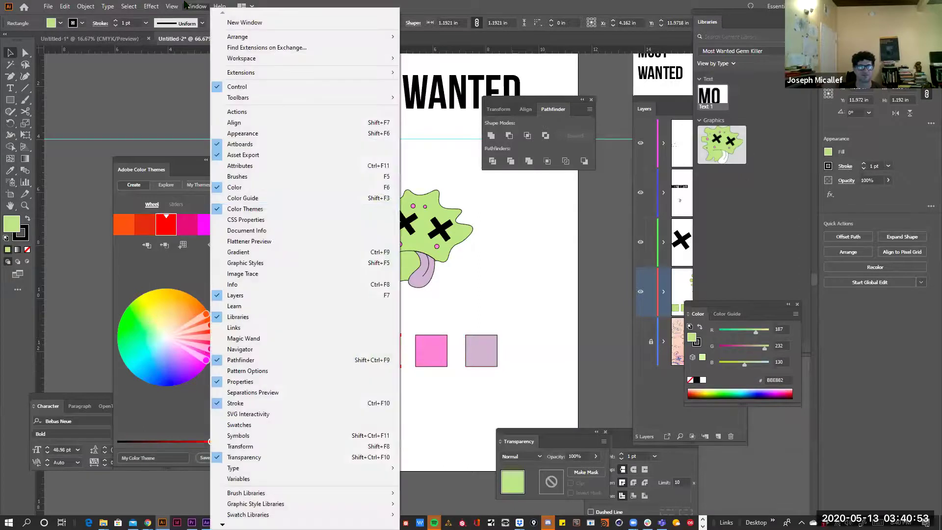
{"action": "left_click", "coordinate": [287, 425]}
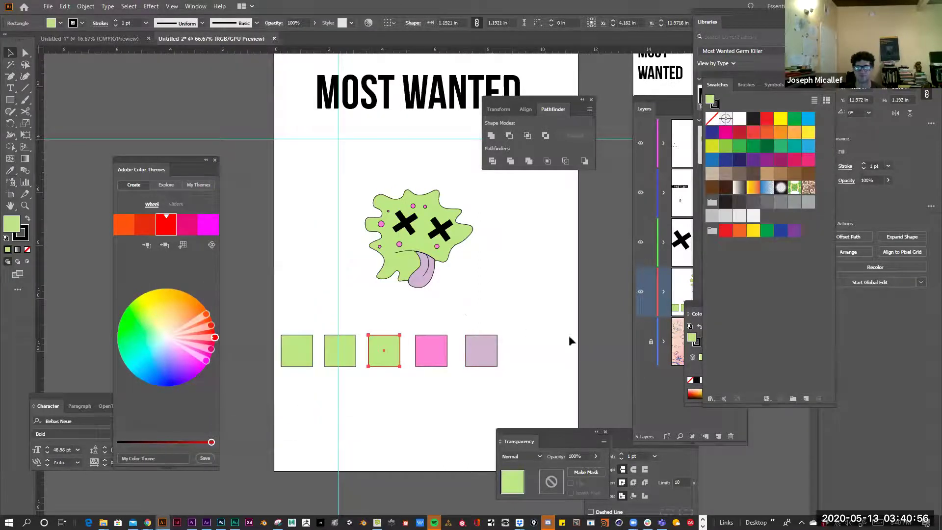
{"action": "left_click", "coordinate": [792, 399]}
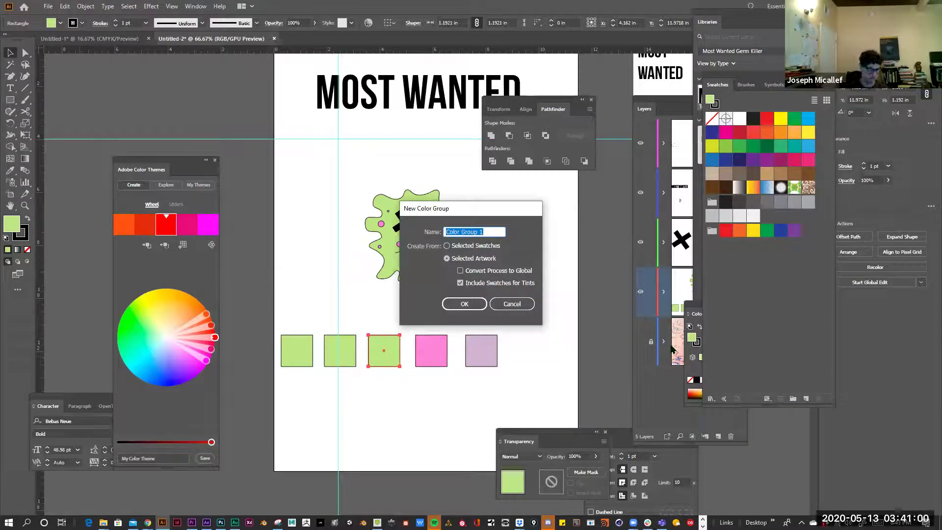
{"action": "type", "text": "Most S"}
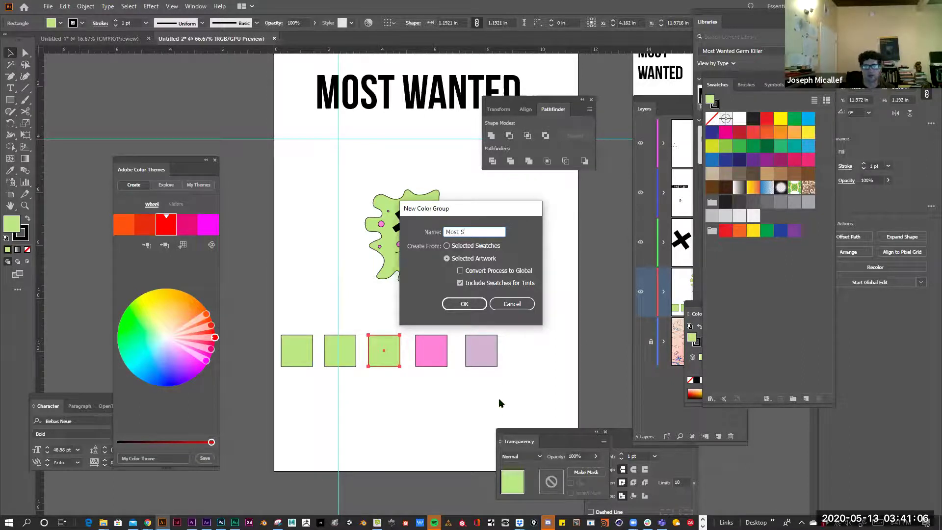
{"action": "left_click", "coordinate": [513, 304]}
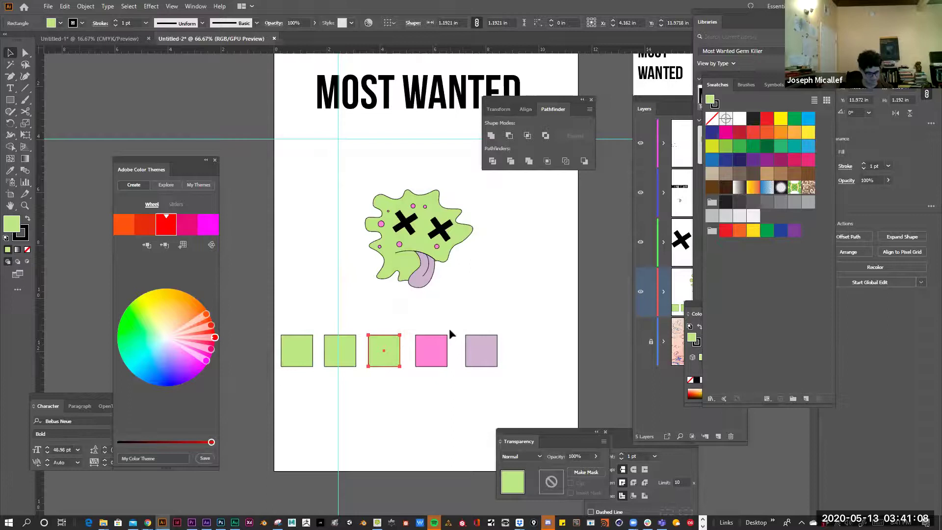
Try to create a color group named Most Wanted from the middle green, pink and lavender squares.
{"action": "left_click_drag", "start_coordinate": [517, 381], "coordinate": [378, 316]}
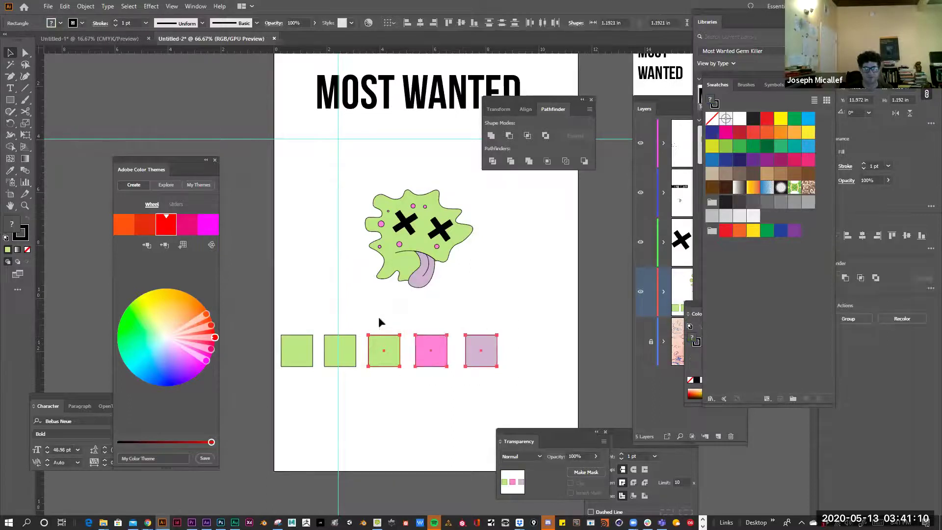
{"action": "left_click", "coordinate": [793, 399]}
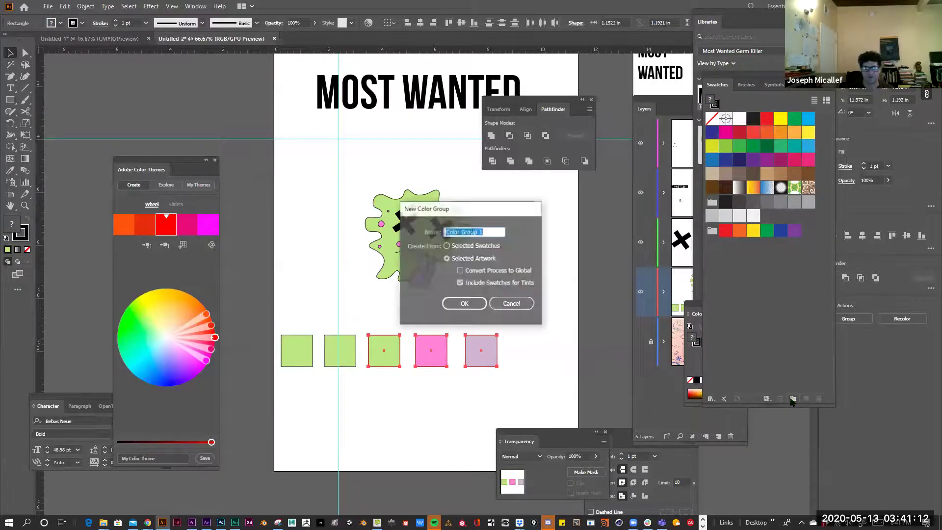
{"action": "type", "text": "Moste"}
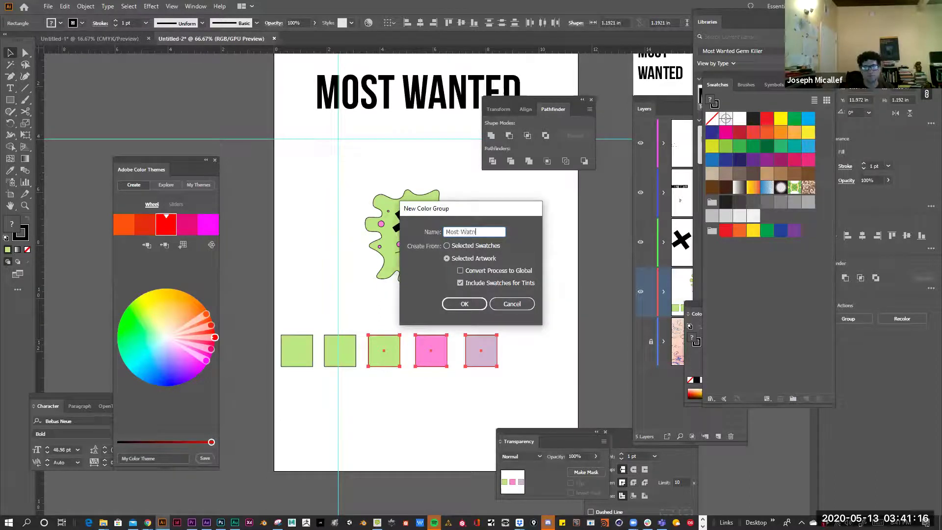
{"action": "type", "text": "Wanted"}
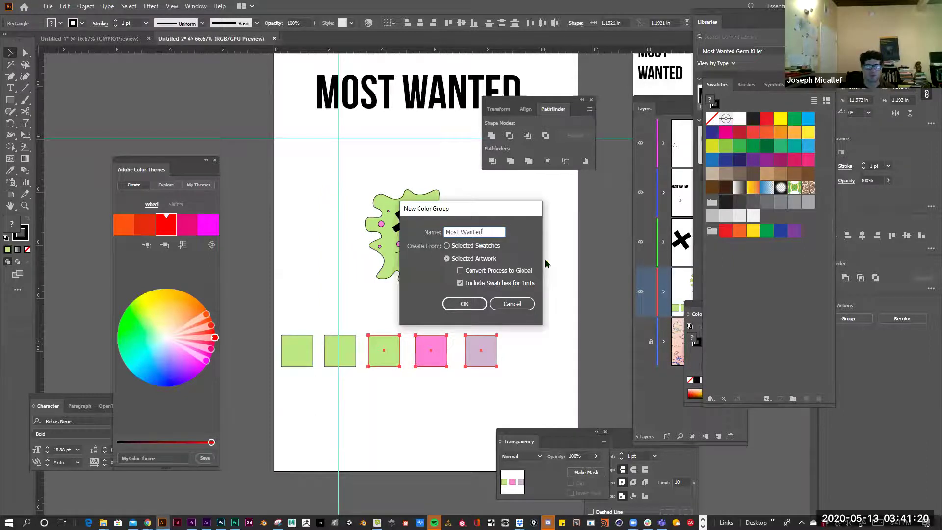
{"action": "left_click", "coordinate": [464, 304]}
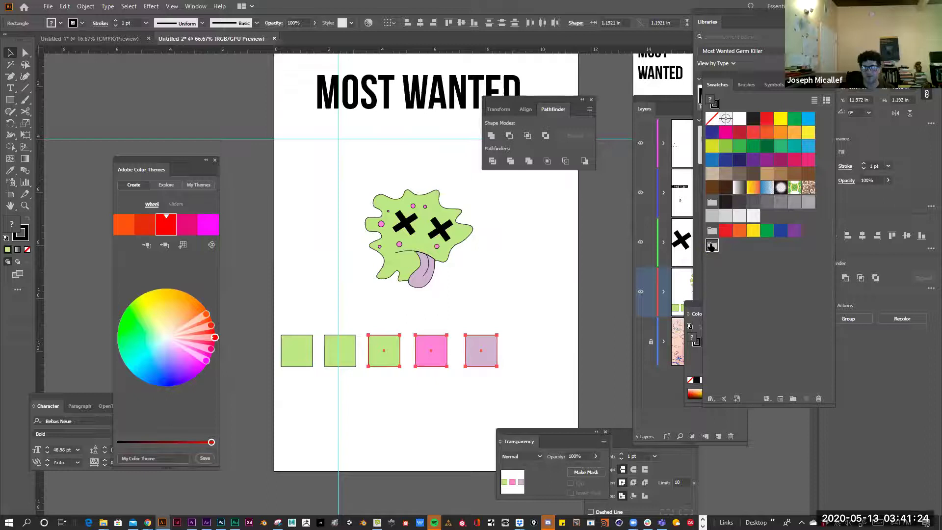
{"action": "left_click", "coordinate": [569, 284]}
Create a color group from the selected artwork of the middle green, pink and lavender squares, keeping the default name.
{"action": "left_click_drag", "start_coordinate": [363, 322], "coordinate": [523, 352]}
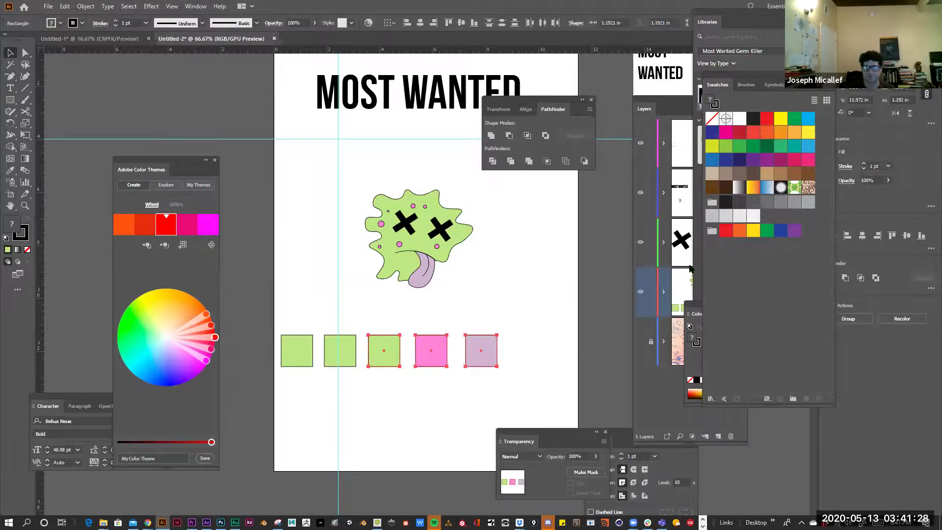
{"action": "left_click", "coordinate": [793, 398]}
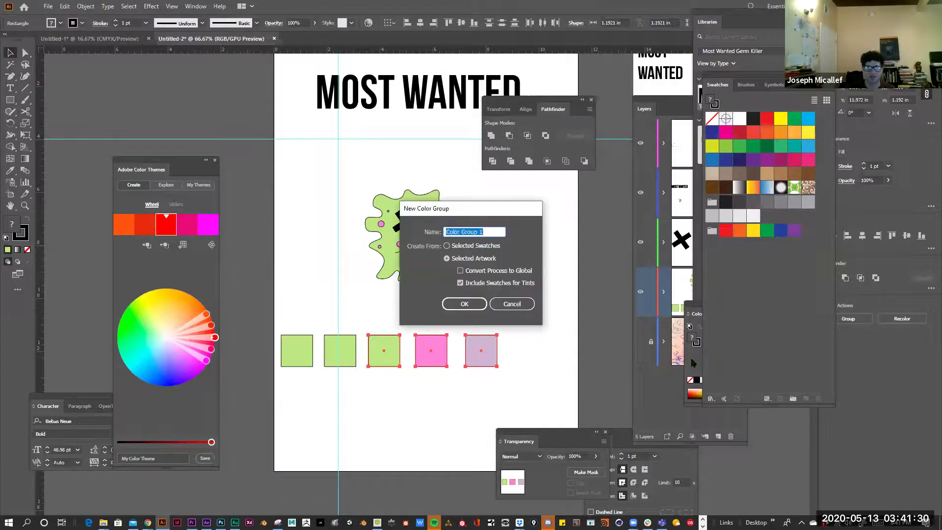
{"action": "left_click", "coordinate": [472, 307]}
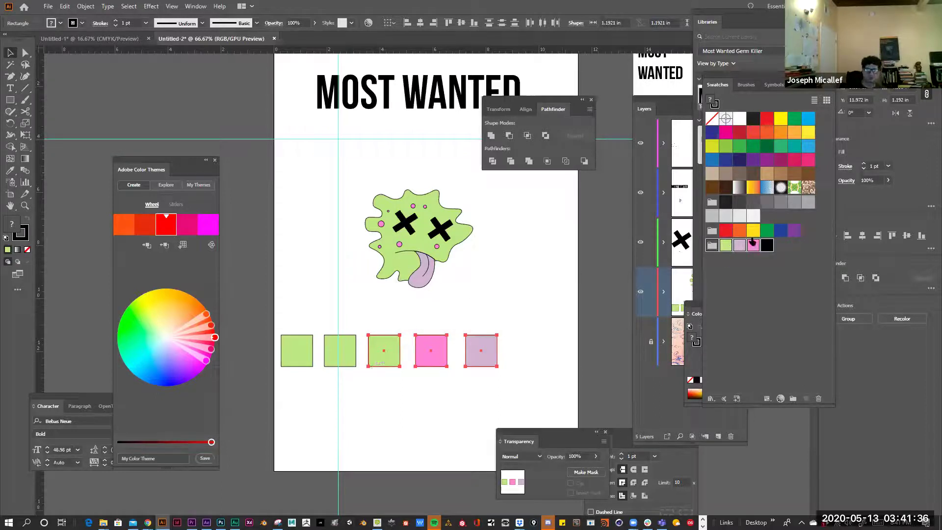
Select the new color group in the swatches and bring the Most Wanted Germ Killer library into view.
{"action": "left_click", "coordinate": [781, 266]}
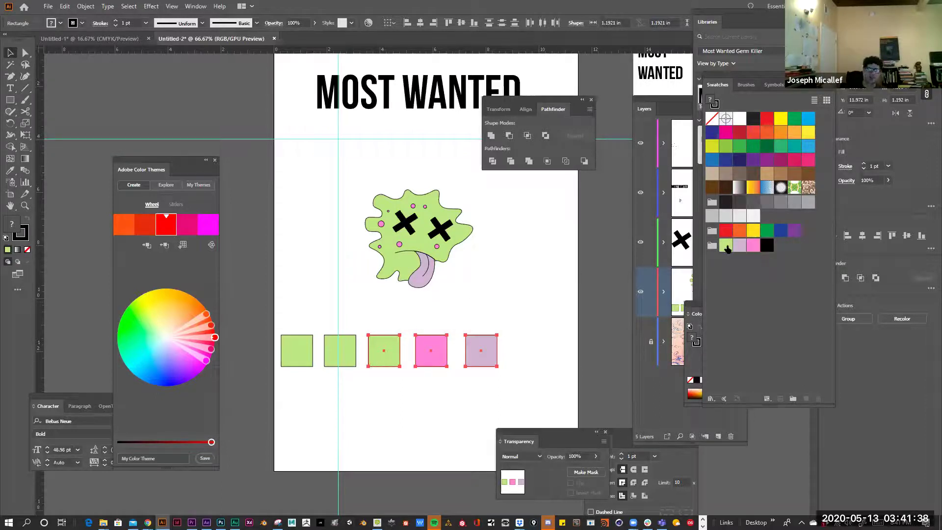
{"action": "left_click", "coordinate": [711, 247]}
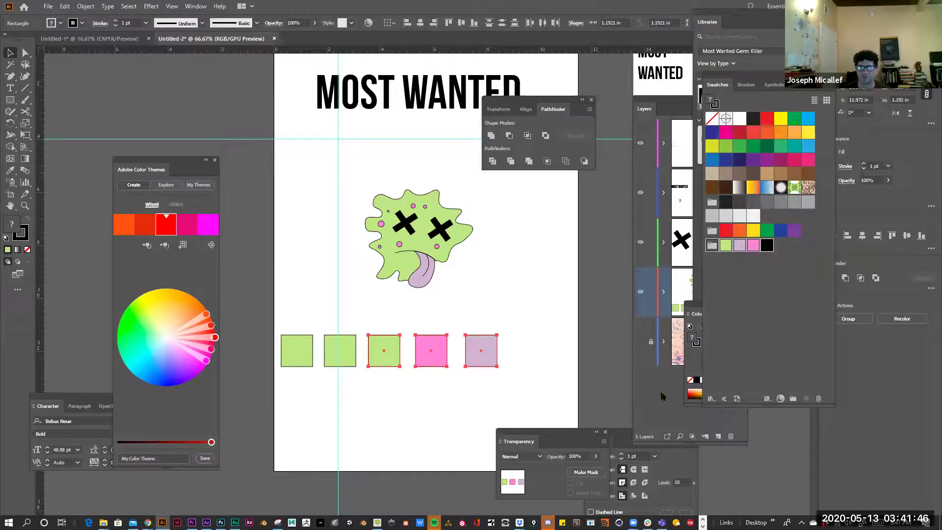
{"action": "key", "text": "alt+Tab"}
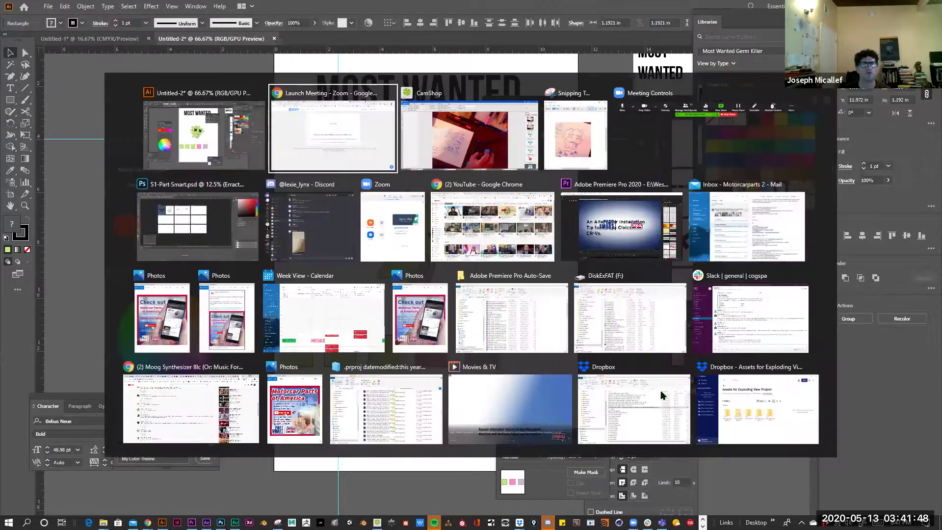
{"action": "key", "text": "alt+shift+Tab"}
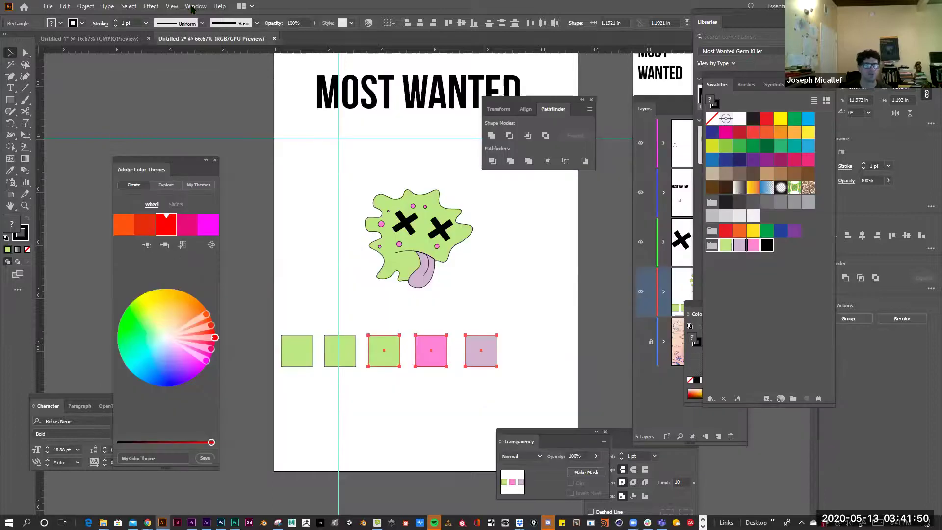
{"action": "left_click", "coordinate": [195, 6]}
{"action": "left_click", "coordinate": [279, 316]}
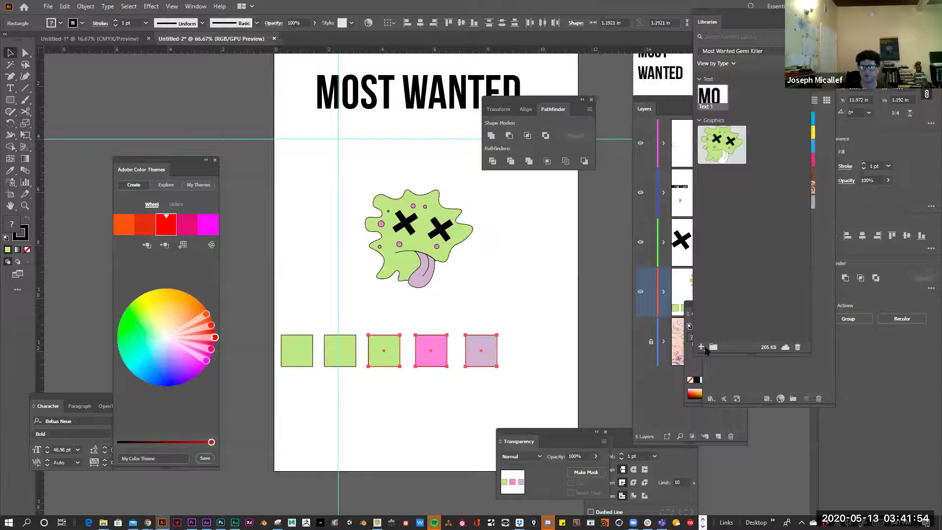
Try to add the three selected green, pink and lavender squares to the Most Wanted Germ Killer library together.
{"action": "left_click", "coordinate": [702, 347]}
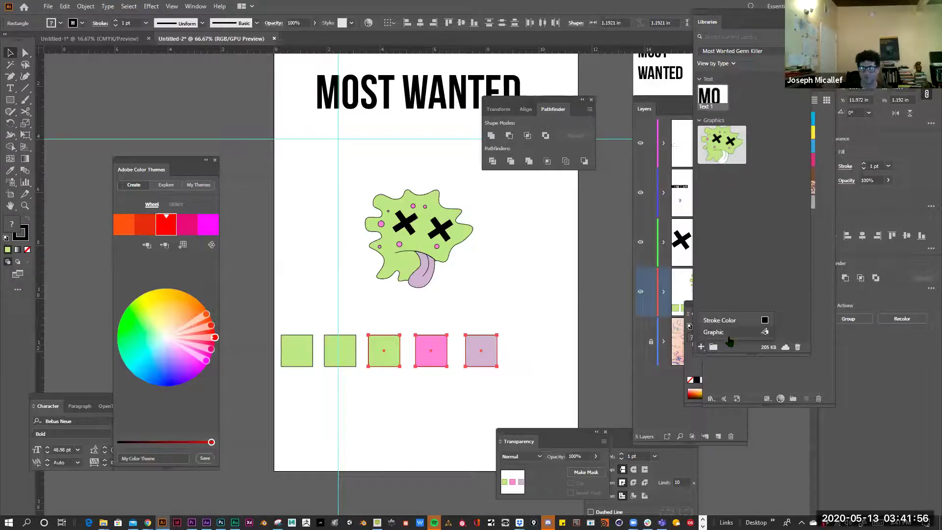
{"action": "left_click", "coordinate": [716, 332]}
{"action": "left_click", "coordinate": [355, 310]}
{"action": "left_click_drag", "start_coordinate": [374, 330], "coordinate": [524, 384]}
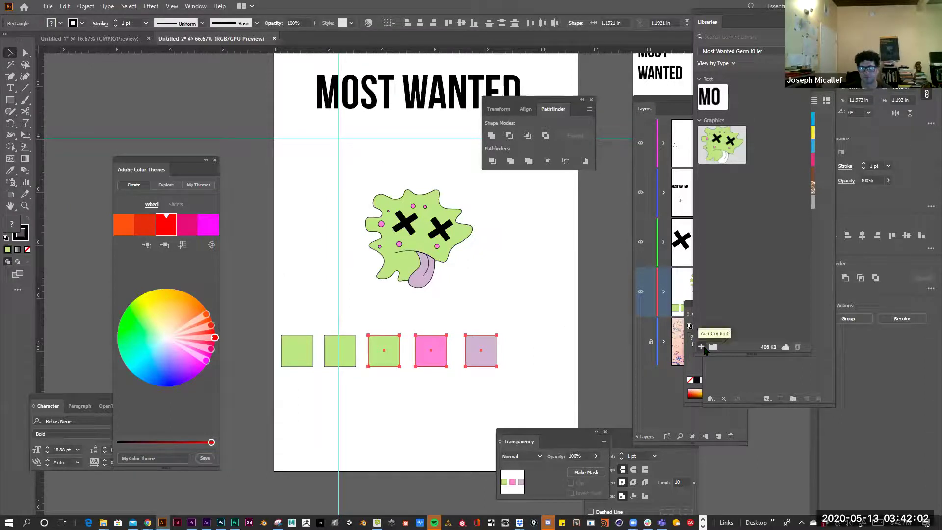
{"action": "left_click", "coordinate": [702, 347]}
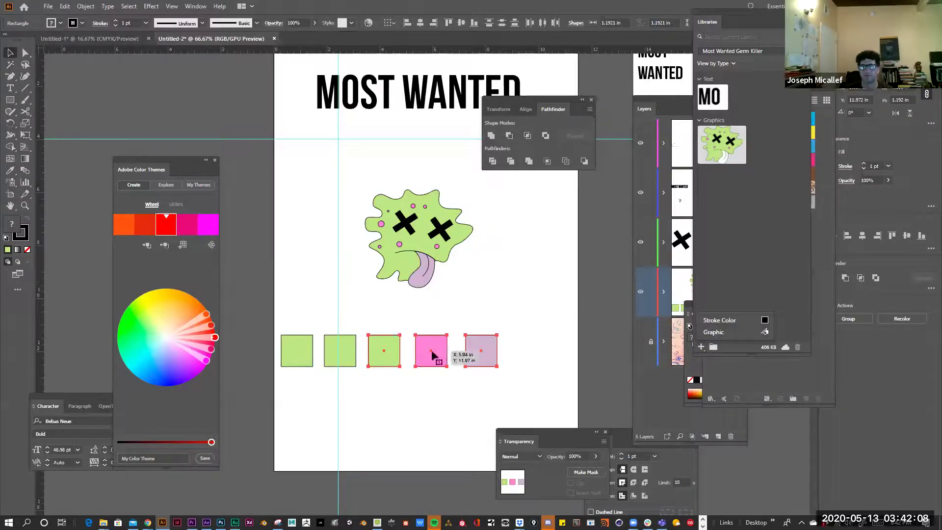
{"action": "left_click_drag", "start_coordinate": [547, 395], "coordinate": [384, 318]}
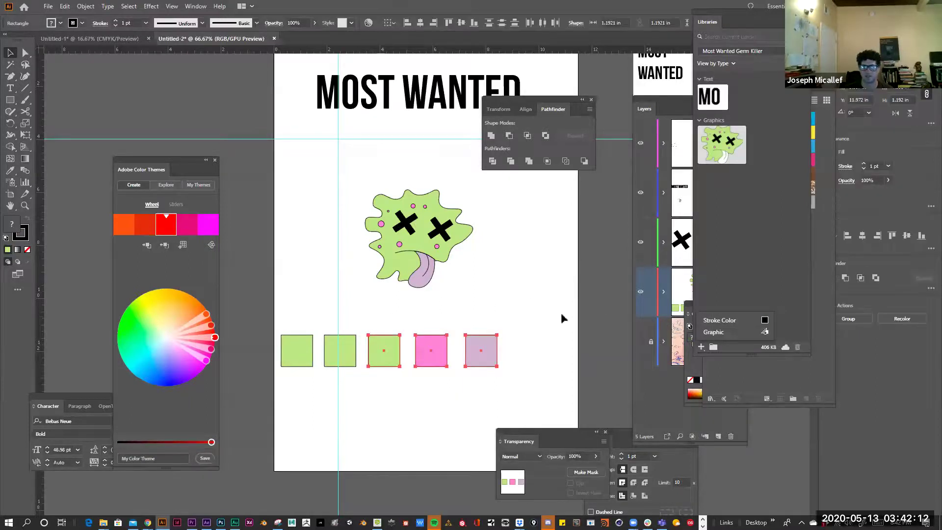
Select only the middle green square and add its fill color to the Most Wanted Germ Killer library.
{"action": "left_click", "coordinate": [529, 344]}
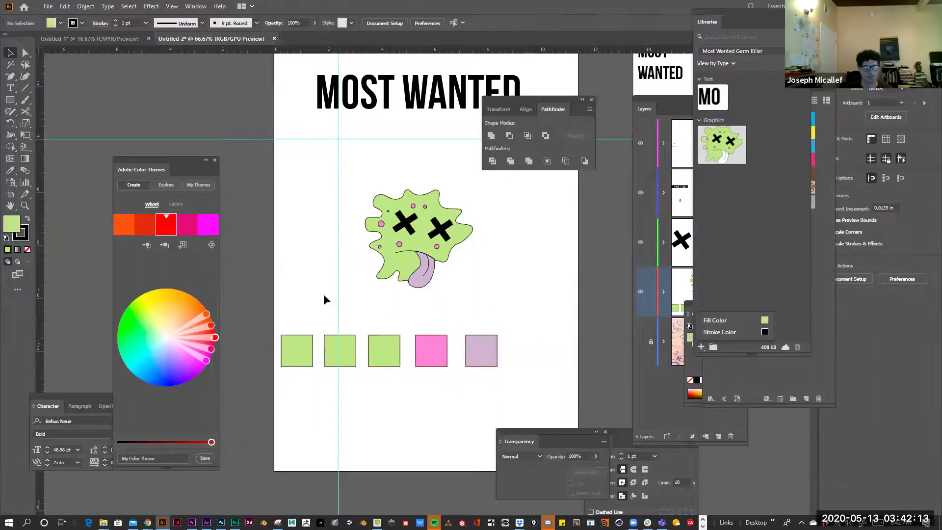
{"action": "left_click", "coordinate": [375, 353]}
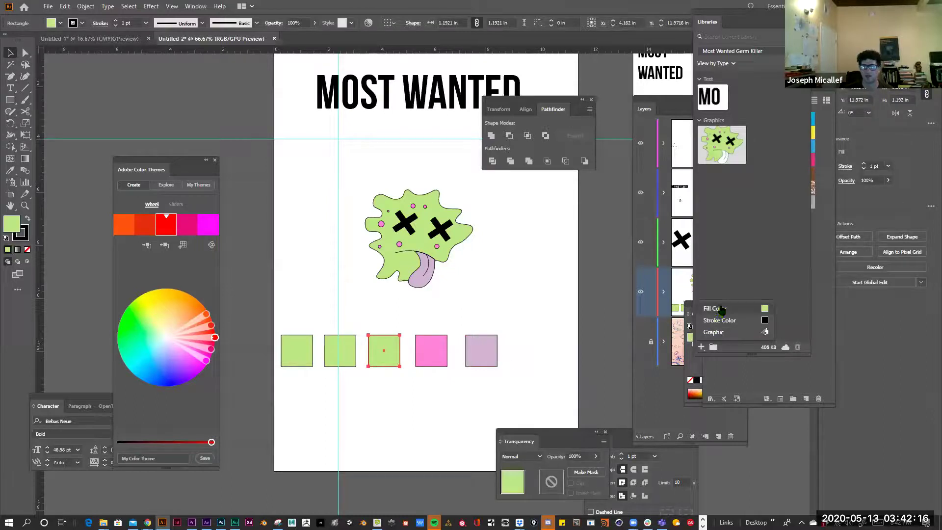
{"action": "left_click", "coordinate": [718, 309]}
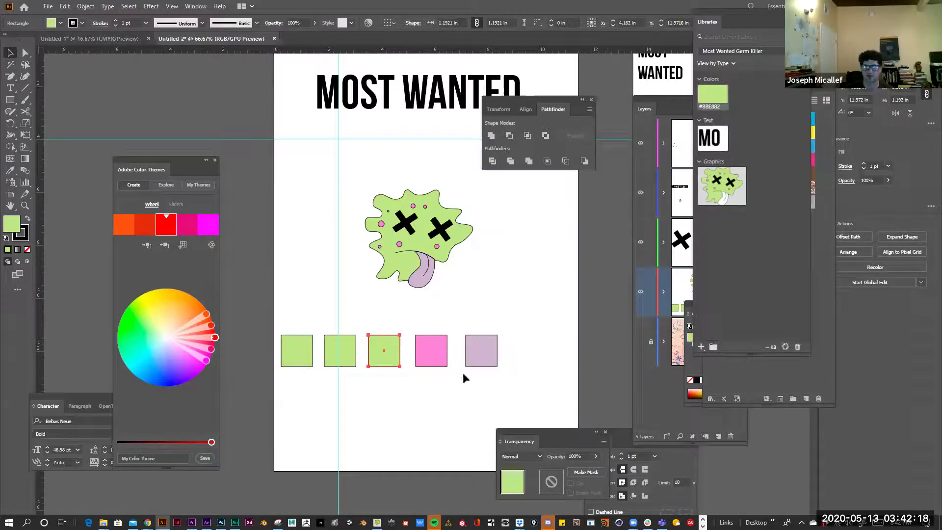
Add the fill colors of the pink square and the lavender square to the same library.
{"action": "left_click", "coordinate": [426, 353]}
{"action": "left_click", "coordinate": [701, 346]}
{"action": "left_click", "coordinate": [717, 309]}
{"action": "left_click", "coordinate": [490, 352]}
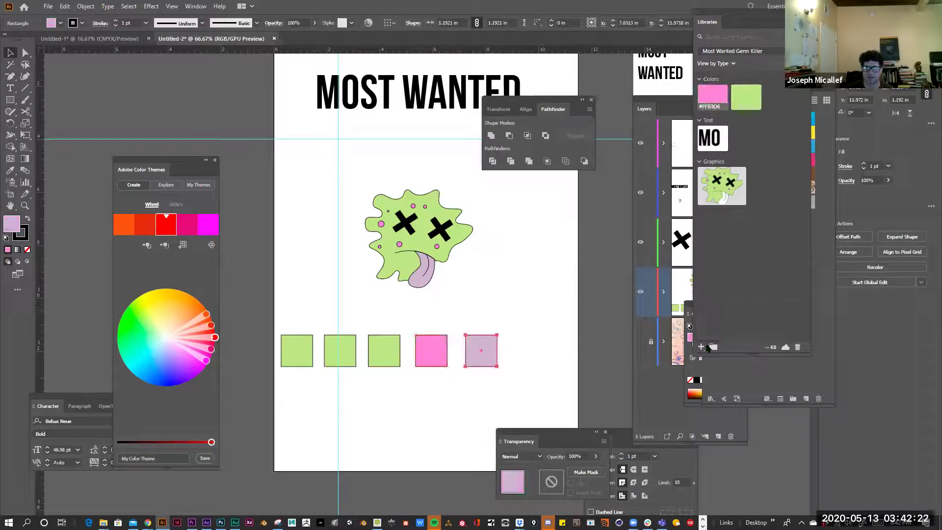
{"action": "left_click", "coordinate": [701, 346]}
{"action": "left_click", "coordinate": [726, 310]}
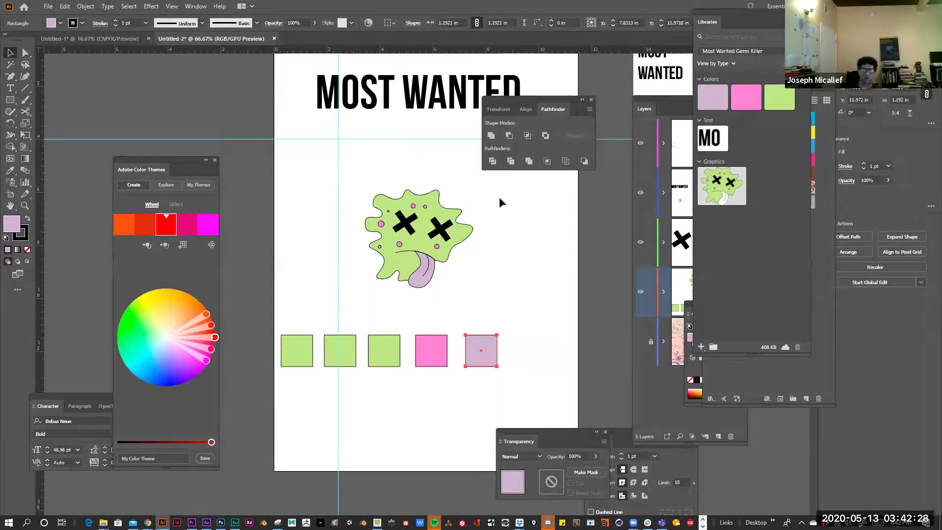
Move the Pathfinder panel clear of the MOST WANTED heading and view all the artboards together.
{"action": "left_click_drag", "start_coordinate": [547, 101], "coordinate": [103, 343]}
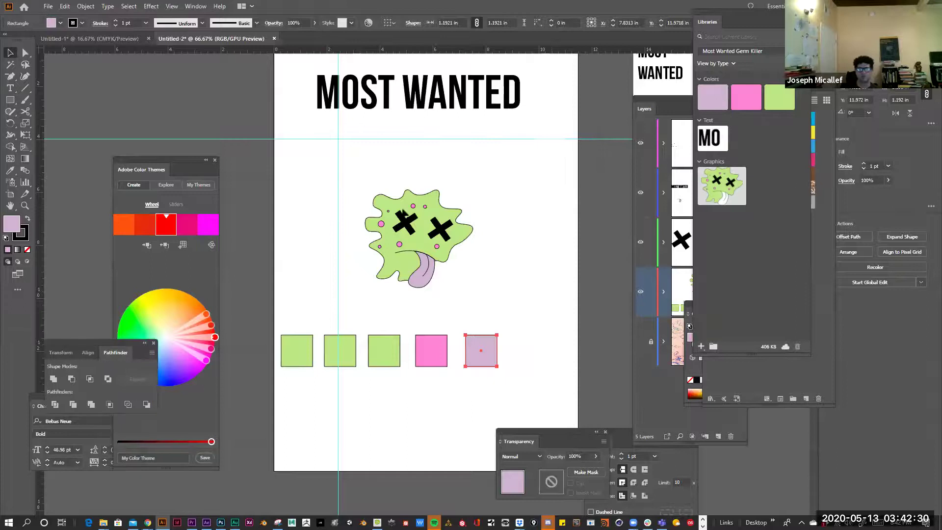
{"action": "key", "text": "ctrl+minus"}
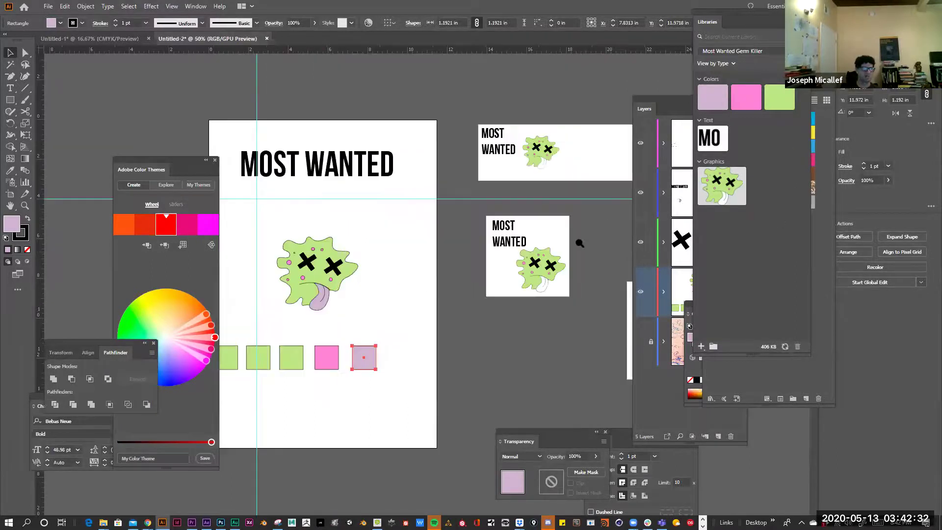
{"action": "key", "text": "ctrl+minus"}
{"action": "left_click_drag", "start_coordinate": [547, 276], "coordinate": [631, 135]}
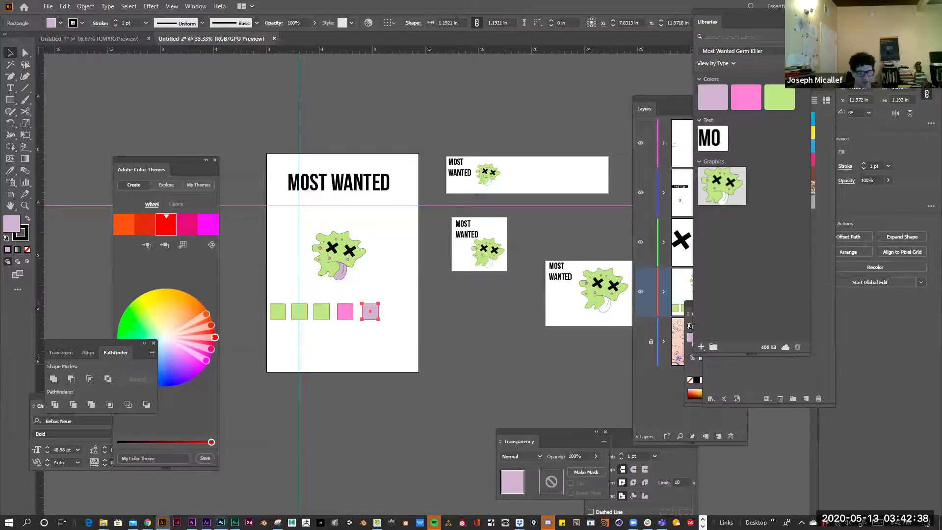
Switch to Photoshop and reset its Essentials workspace.
{"action": "key", "text": "alt+Tab"}
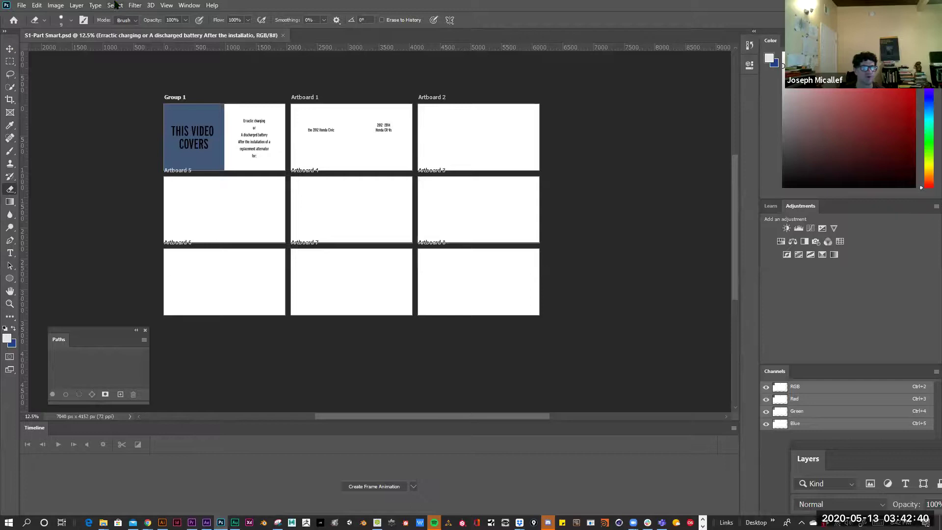
{"action": "left_click", "coordinate": [189, 5]}
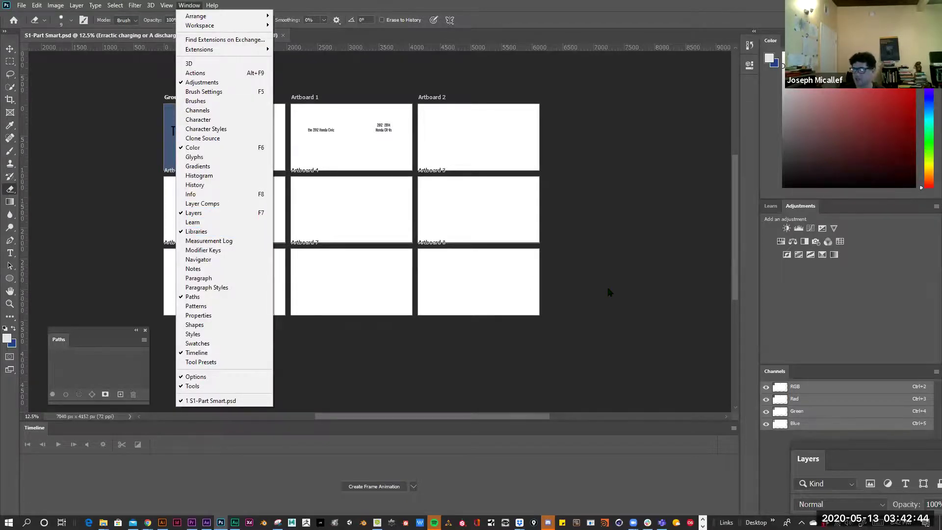
{"action": "left_click", "coordinate": [824, 442]}
{"action": "left_click_drag", "start_coordinate": [826, 444], "coordinate": [509, 389]}
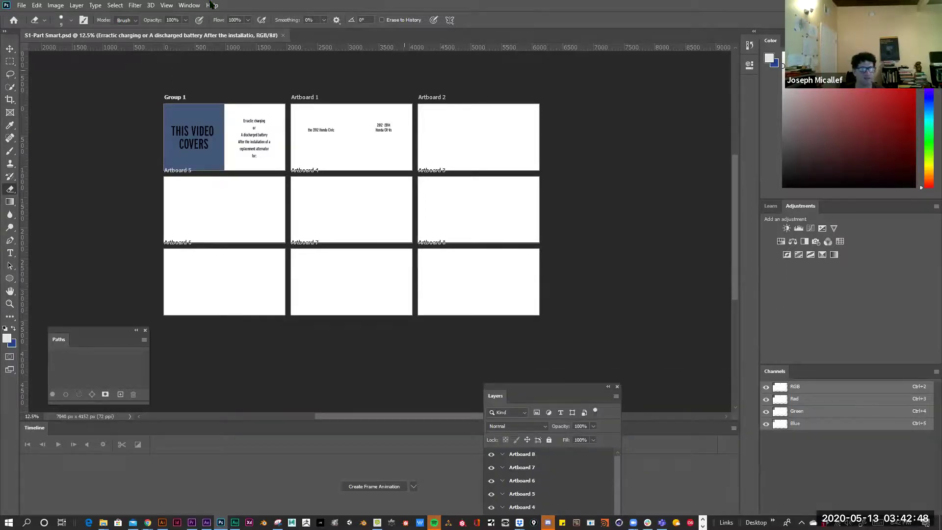
{"action": "left_click", "coordinate": [189, 5]}
{"action": "mouse_move", "coordinate": [206, 16]}
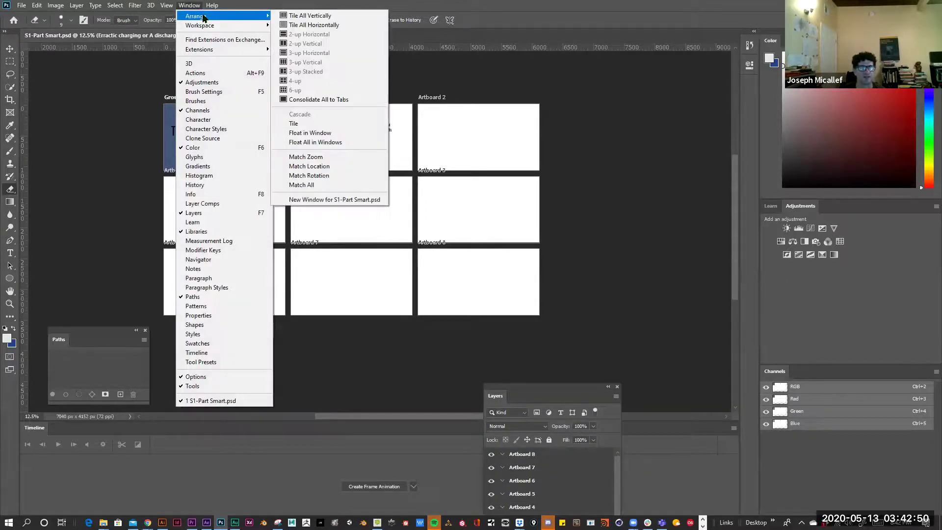
{"action": "mouse_move", "coordinate": [244, 26]}
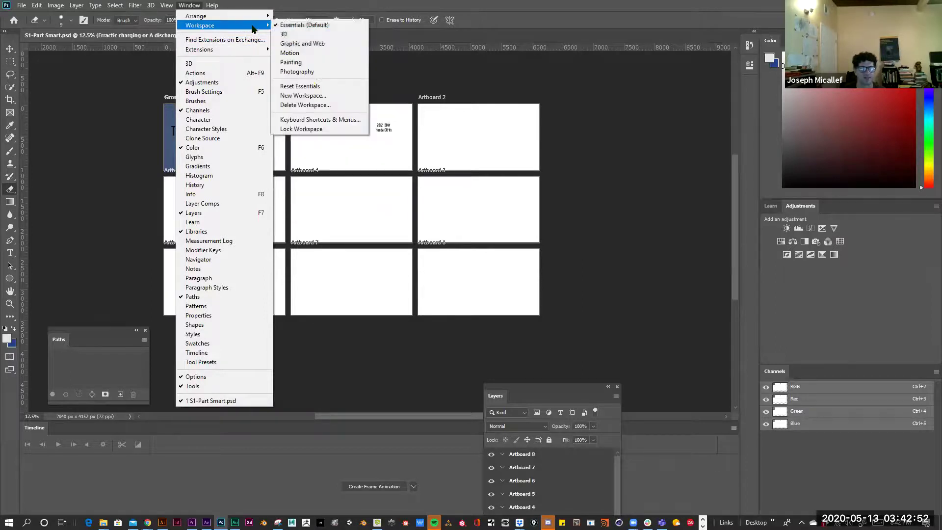
{"action": "left_click", "coordinate": [304, 87]}
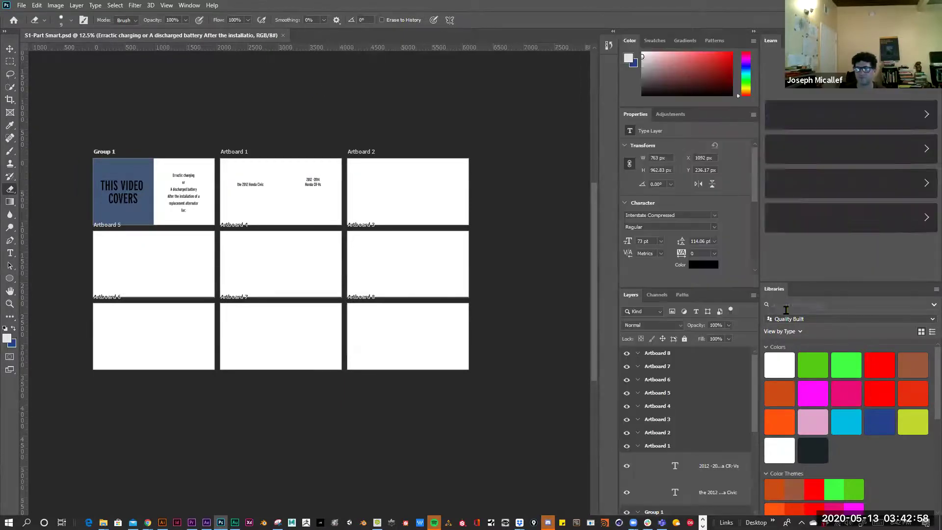
Float the Libraries panel beside the artboards and load the Most Wanted Germ Killer library in it.
{"action": "left_click_drag", "start_coordinate": [784, 295], "coordinate": [596, 93]}
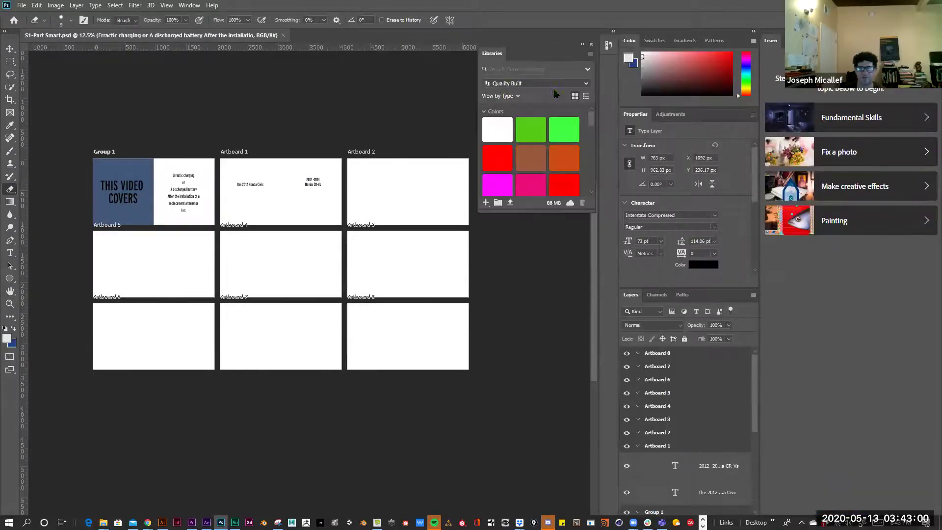
{"action": "left_click", "coordinate": [575, 85]}
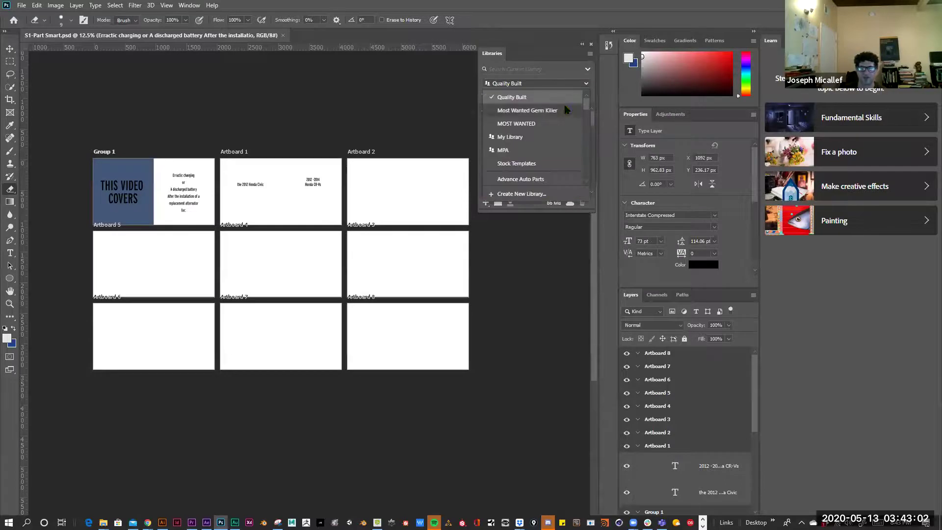
{"action": "left_click", "coordinate": [564, 110]}
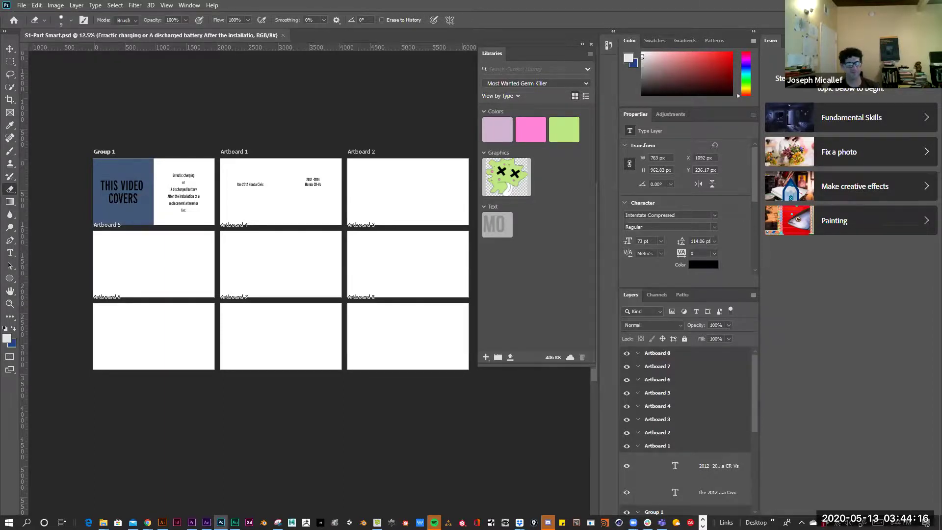
Switch back to Illustrator and examine the large germ drawing and its copies on the smaller artboards.
{"action": "key", "text": "alt+Tab"}
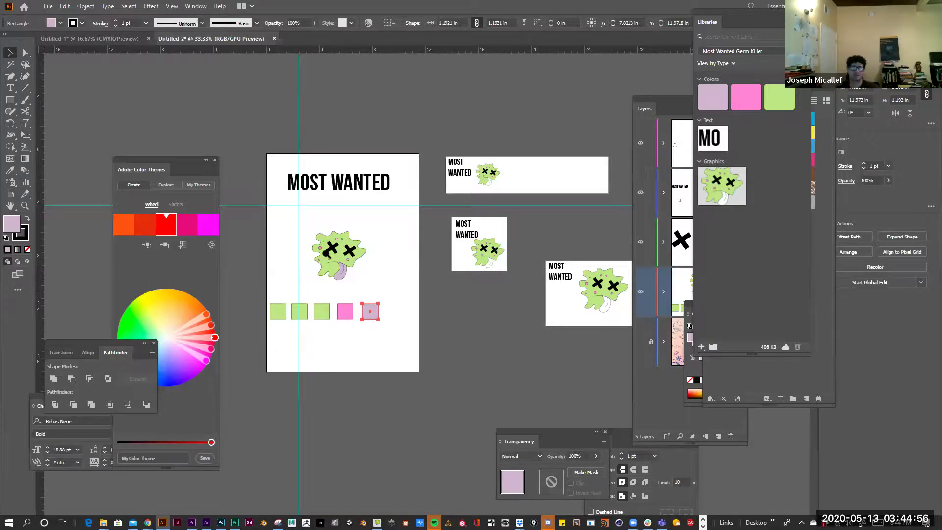
{"action": "key", "text": "ctrl+plus"}
{"action": "key", "text": "ctrl+plus"}
{"action": "key", "text": "ctrl+plus"}
{"action": "key", "text": "ctrl+plus"}
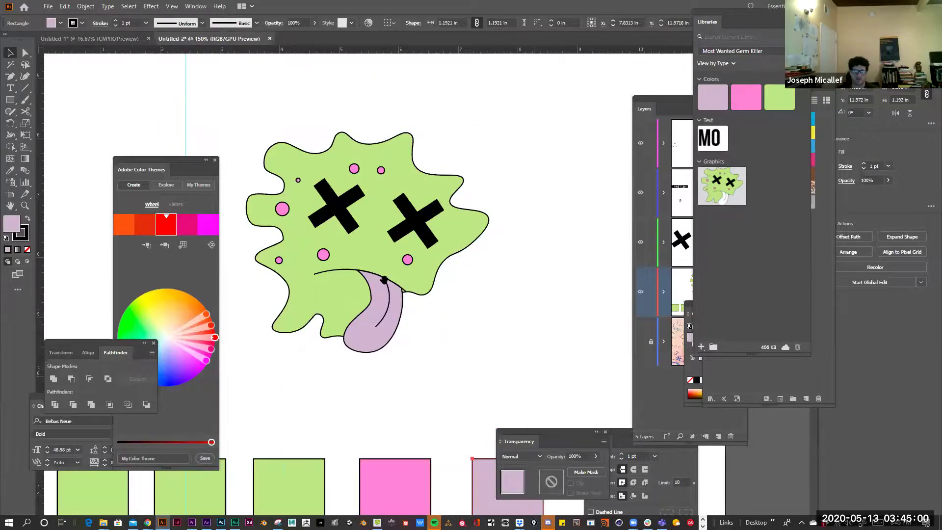
{"action": "scroll", "coordinate": [383, 279], "scroll_direction": "right", "scroll_amount": 10}
{"action": "key", "text": "ctrl+minus"}
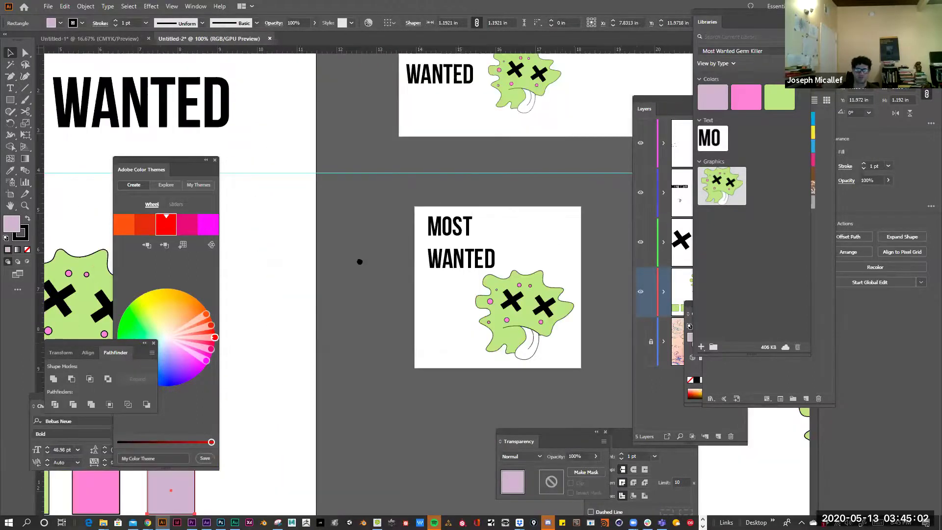
{"action": "scroll", "coordinate": [404, 261], "scroll_direction": "up", "scroll_amount": 4}
{"action": "scroll", "coordinate": [404, 262], "scroll_direction": "right", "scroll_amount": 5}
{"action": "key", "text": "ctrl+minus"}
Hide all panels and examine the wide banner artboard's heading and germ, then the overall set of artboards.
{"action": "key", "text": "Tab"}
{"action": "key", "text": "ctrl+plus"}
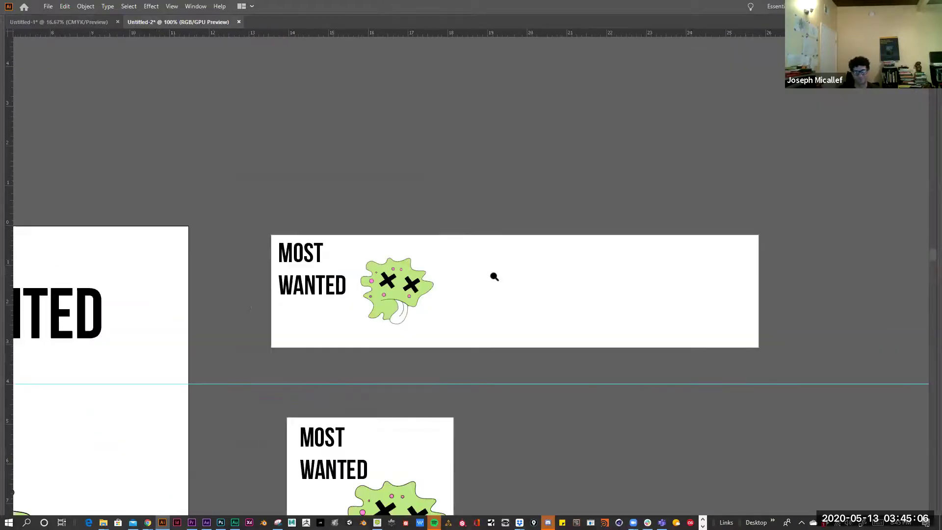
{"action": "key", "text": "ctrl+plus"}
{"action": "left_click", "coordinate": [267, 316]}
{"action": "left_click", "coordinate": [657, 341]}
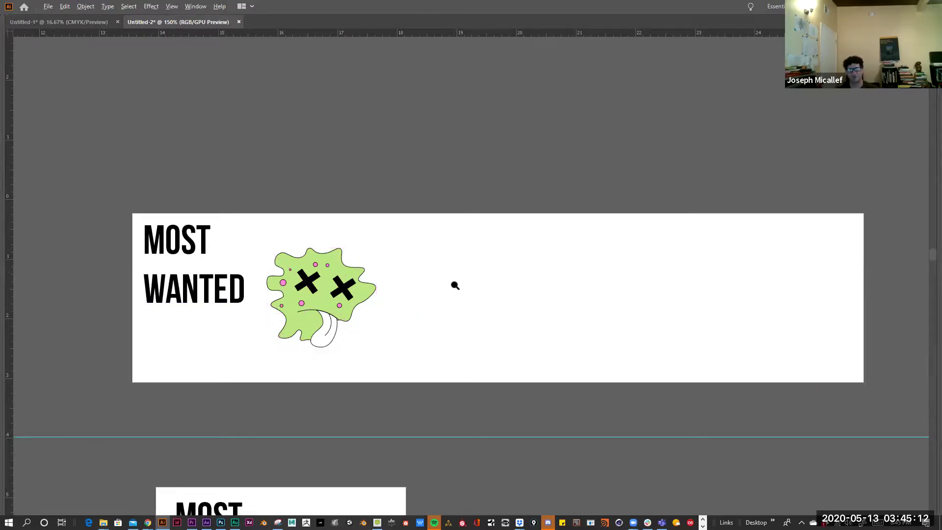
{"action": "key", "text": "ctrl+minus"}
{"action": "key", "text": "ctrl+minus"}
{"action": "key", "text": "ctrl+minus"}
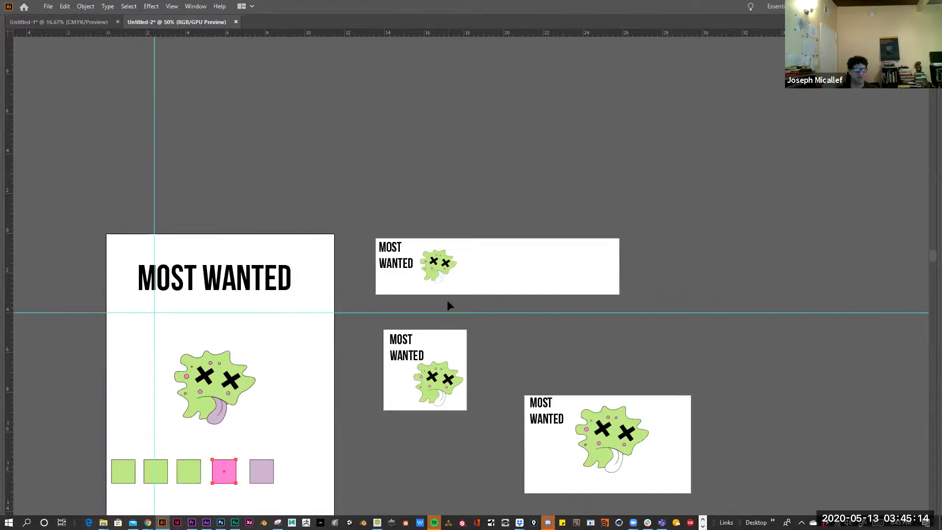